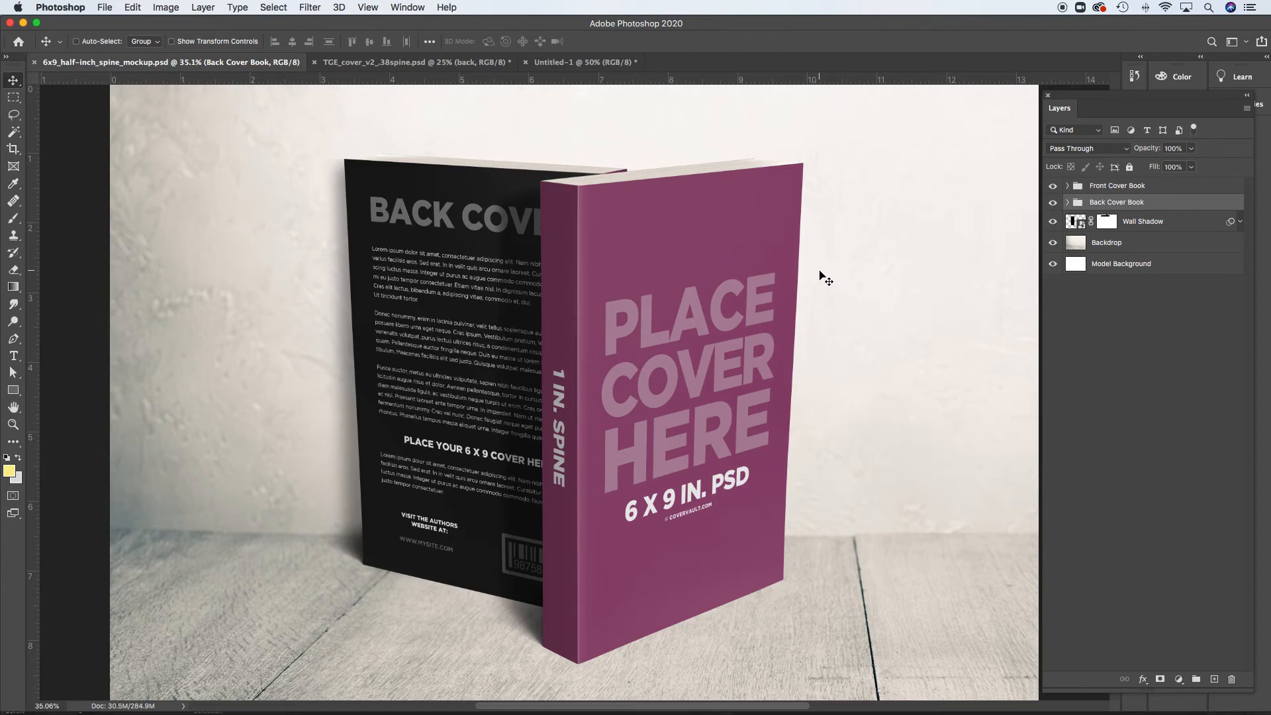
Switch to Illustrator, where the TMAR_cover_v2.ai book cover is open.
{"action": "mouse_move", "coordinate": [844, 690]}
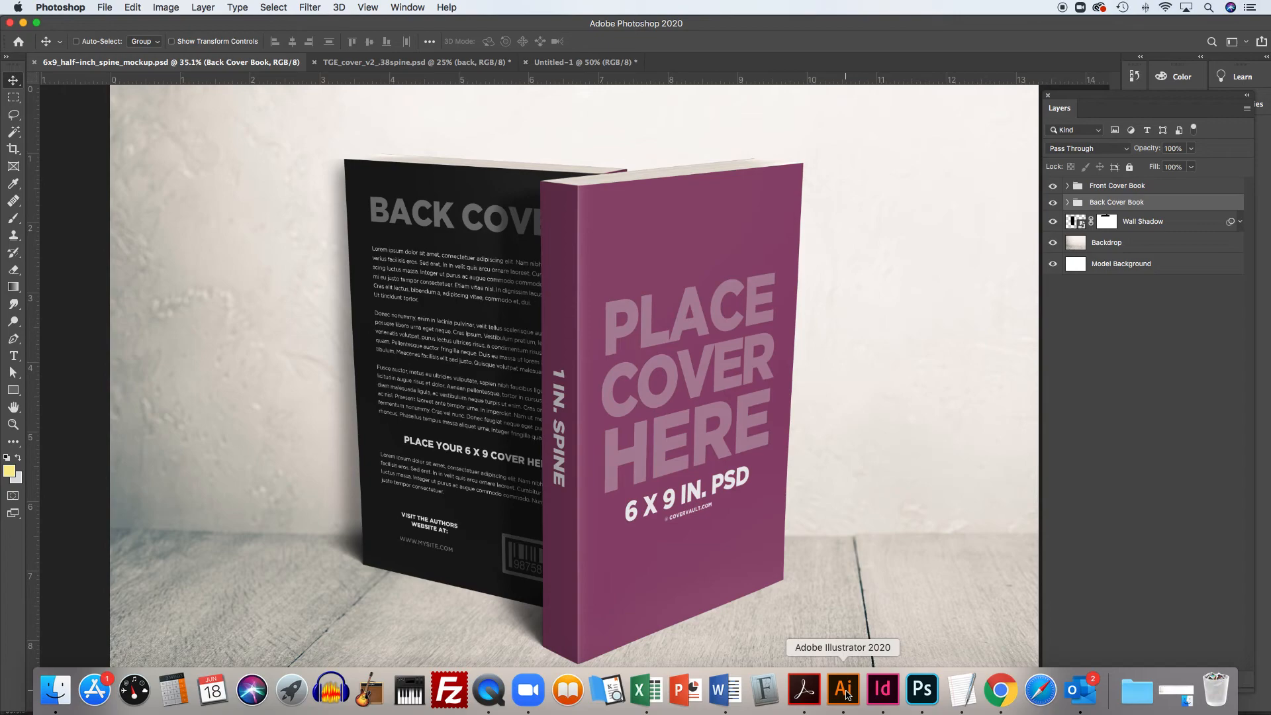
{"action": "left_click", "coordinate": [845, 690]}
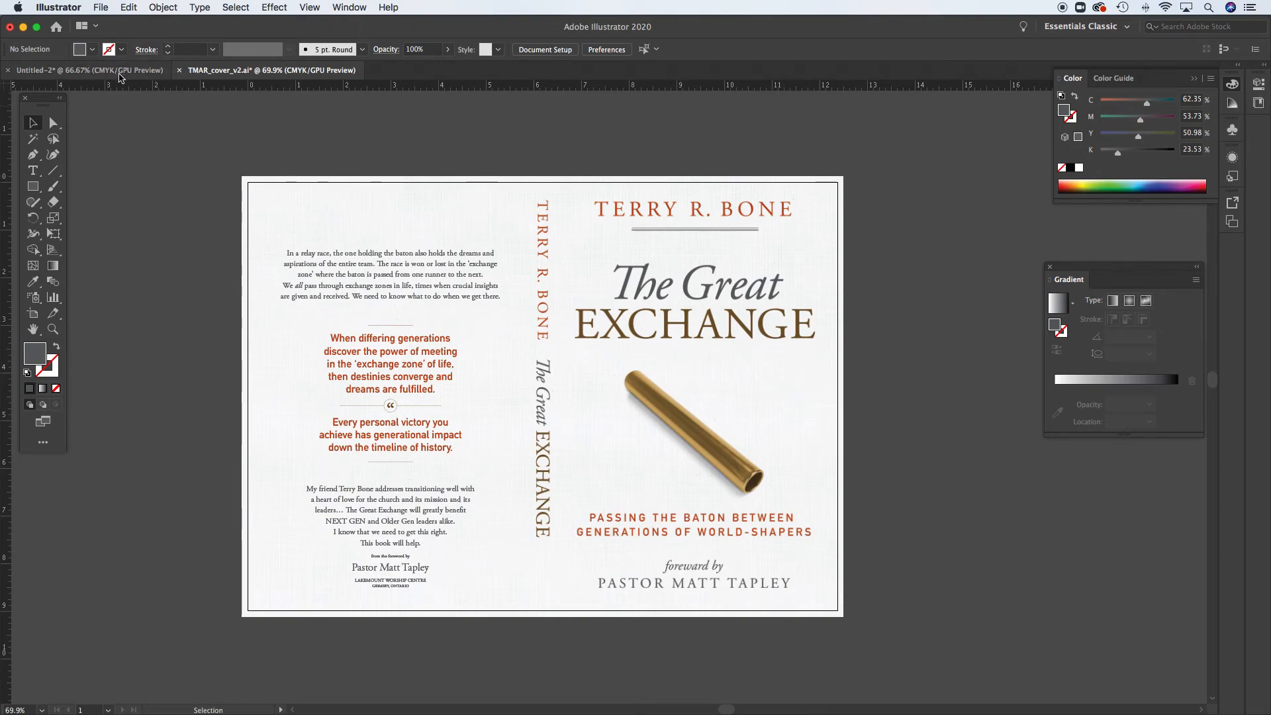
Try moving the back cover's intro paragraph, the two red quote blocks and the endorsement text individually.
{"action": "left_click", "coordinate": [363, 266]}
{"action": "left_click_drag", "start_coordinate": [362, 266], "coordinate": [267, 123]}
{"action": "left_click", "coordinate": [629, 213]}
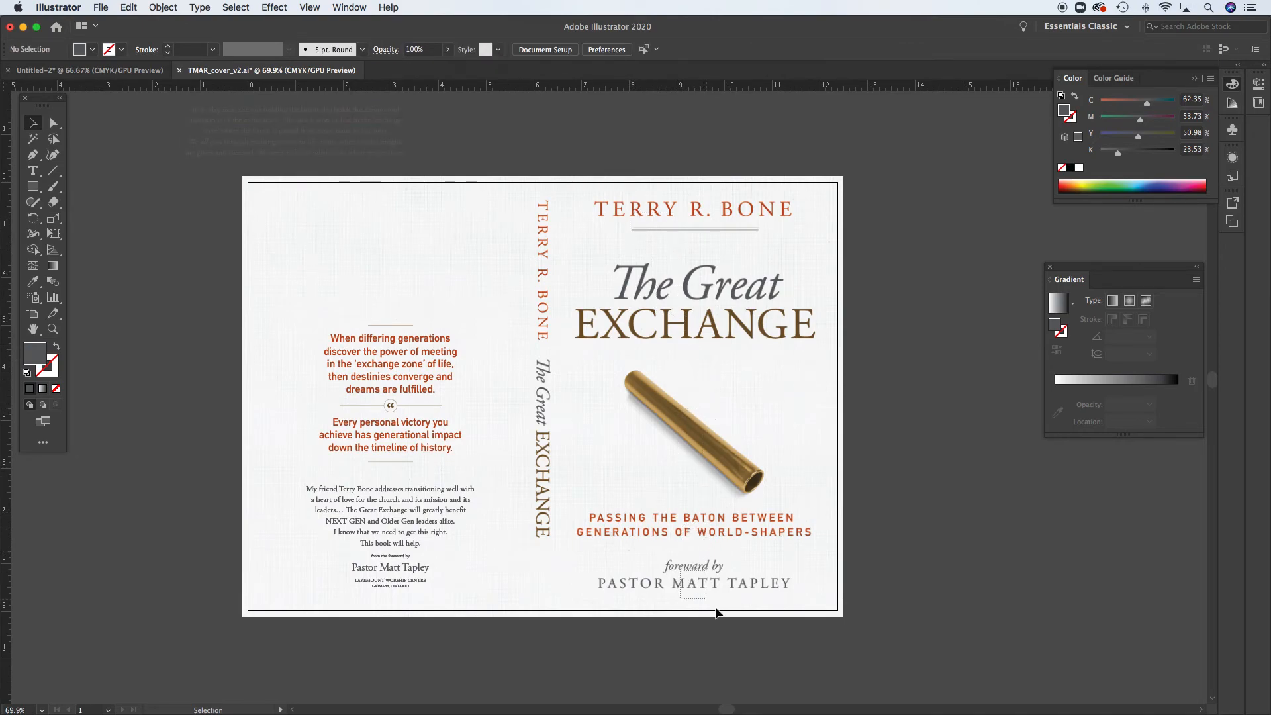
{"action": "left_click_drag", "start_coordinate": [394, 354], "coordinate": [461, 232]}
{"action": "left_click_drag", "start_coordinate": [410, 422], "coordinate": [465, 356]}
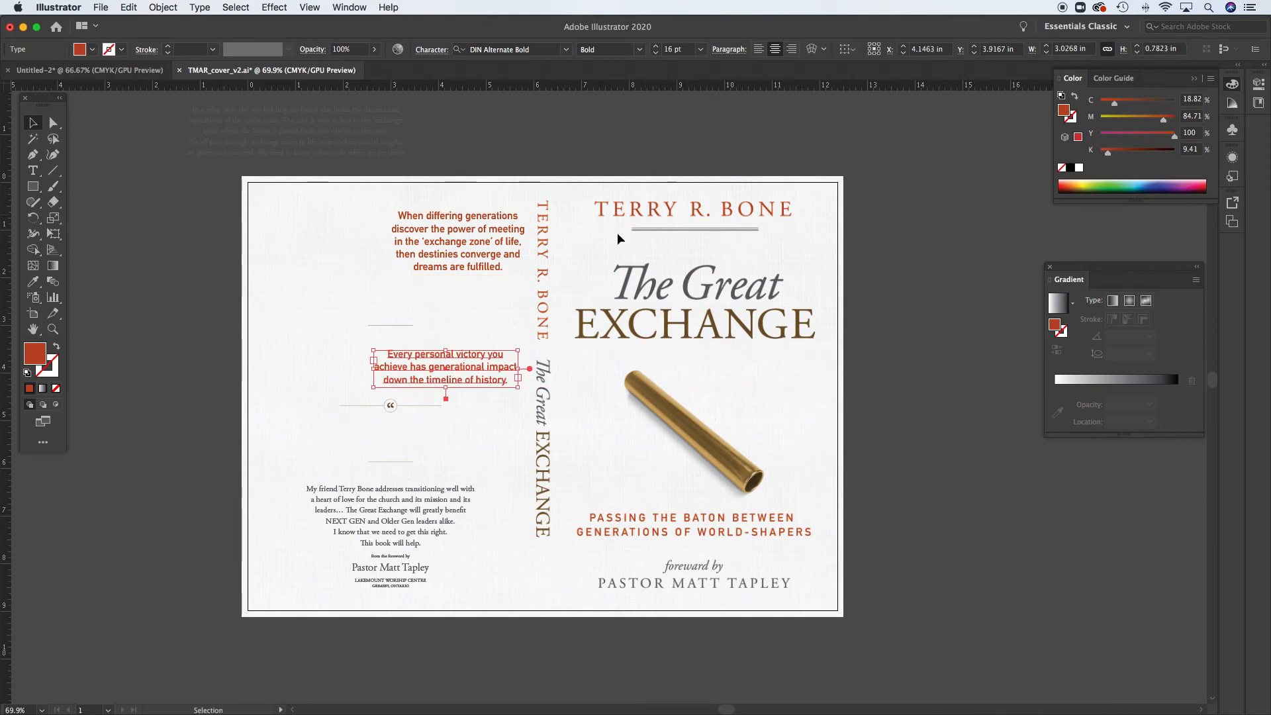
{"action": "mouse_move", "coordinate": [393, 497]}
{"action": "left_mouse_down"}
{"action": "mouse_move", "coordinate": [444, 485]}
{"action": "mouse_move", "coordinate": [445, 501]}
{"action": "mouse_move", "coordinate": [400, 499]}
{"action": "left_mouse_up"}
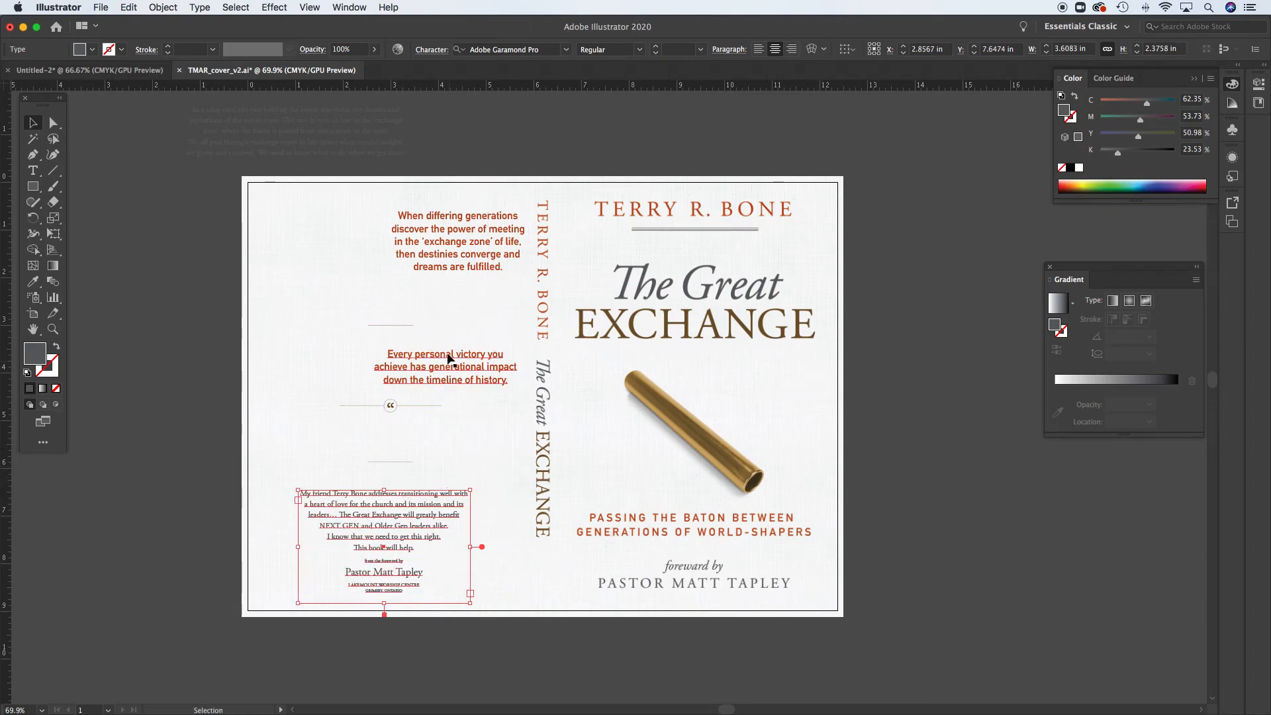
Undo all the text block moves on the back cover and clear the selection.
{"action": "key", "text": "super+z"}
{"action": "key", "text": "super+z"}
{"action": "key", "text": "super+z"}
{"action": "key", "text": "super+z"}
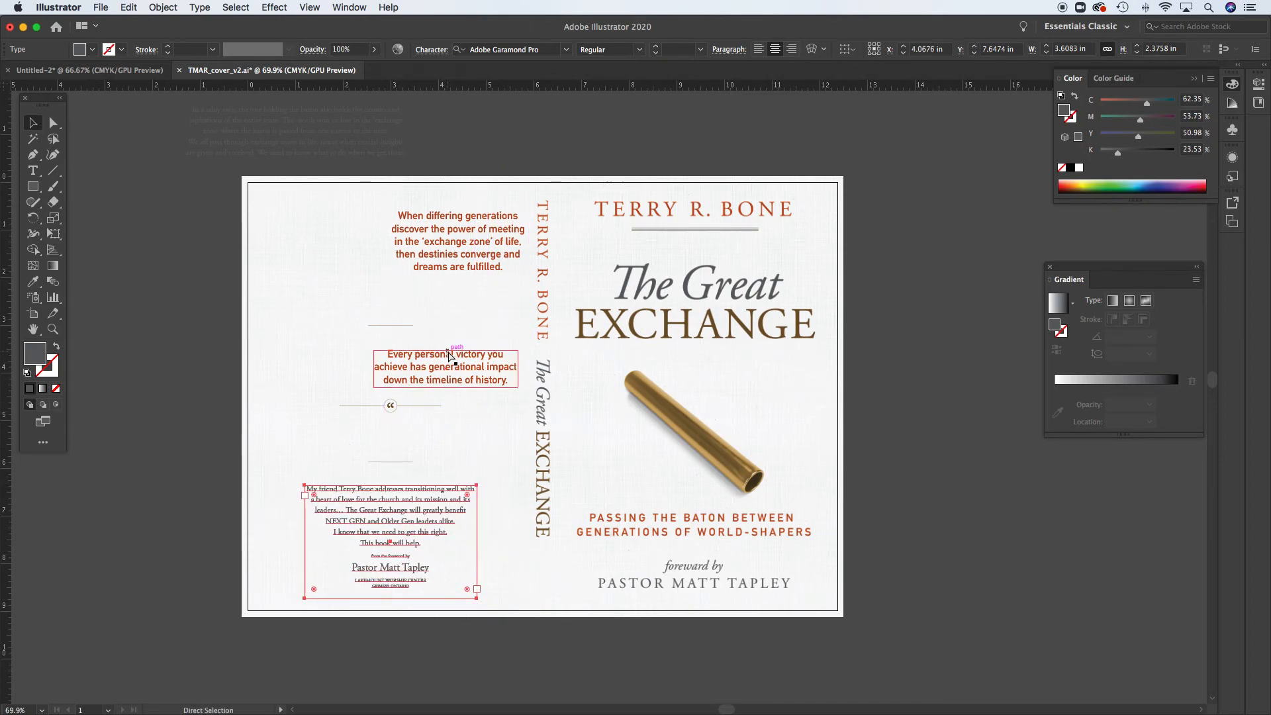
{"action": "key", "text": "super+z"}
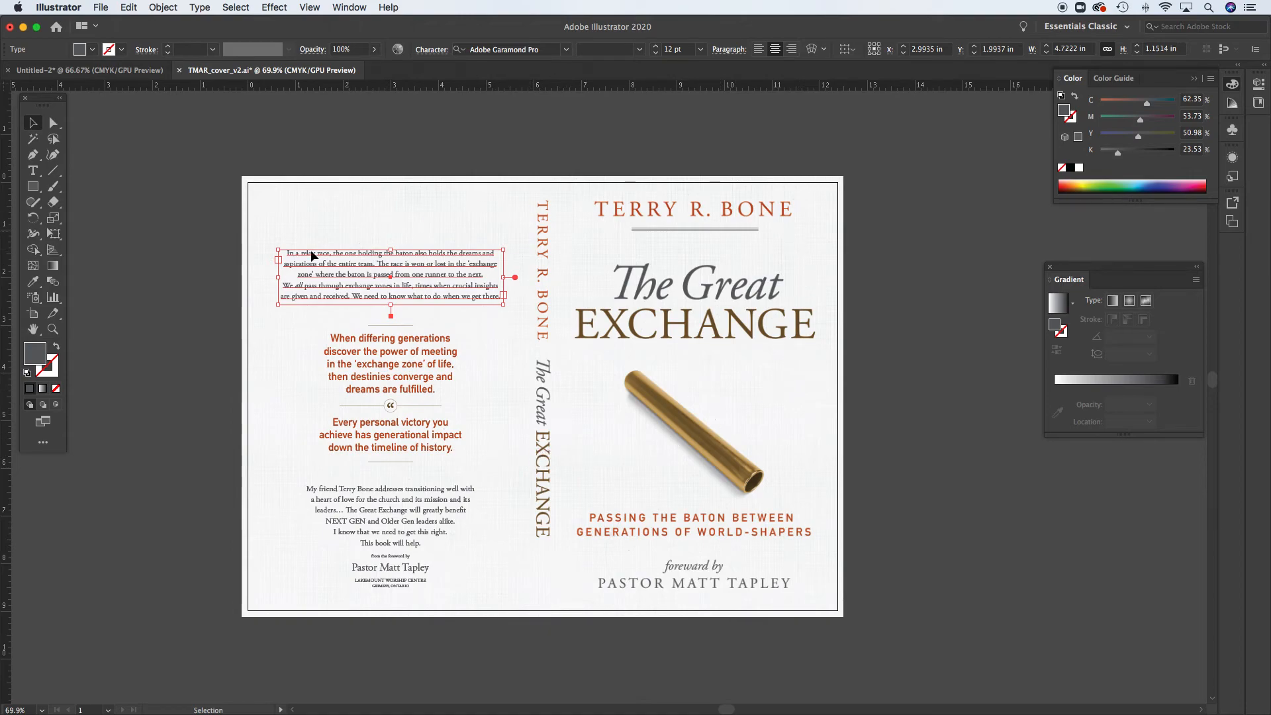
{"action": "left_click", "coordinate": [391, 156]}
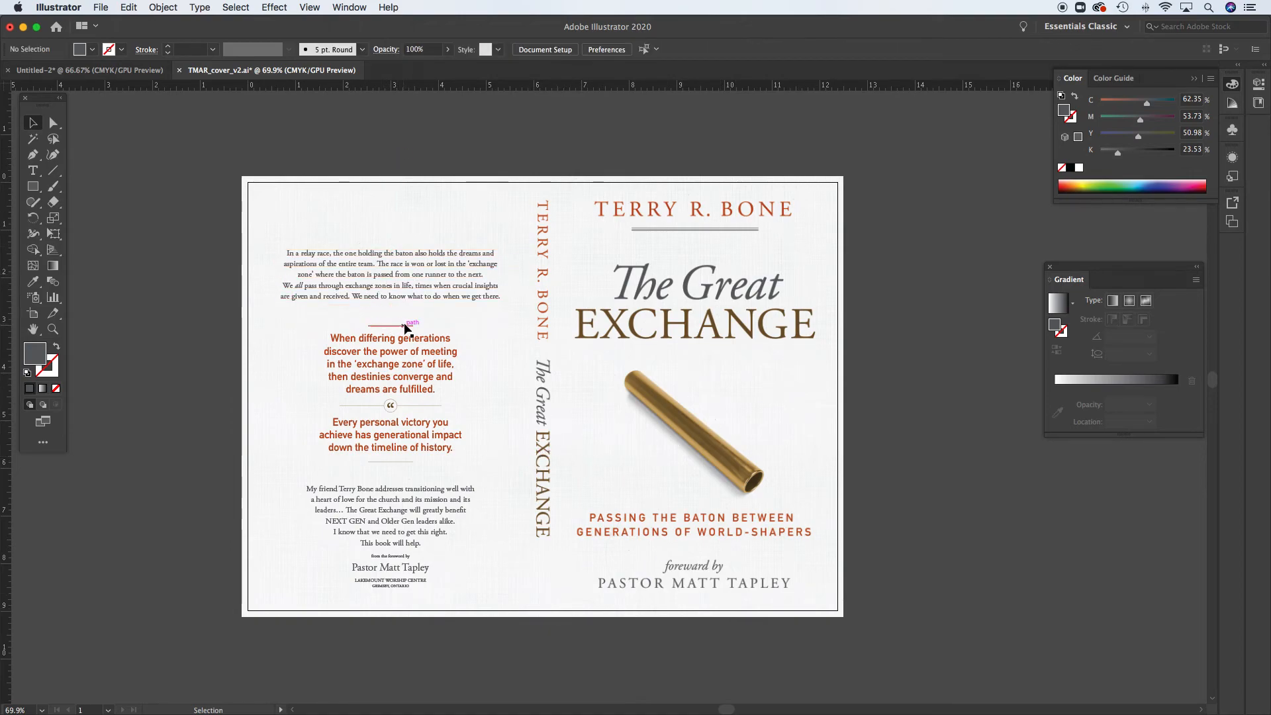
Undo the earlier edits to restore the black corner square and the barcode on the back cover, and deselect everything.
{"action": "key", "text": "super+z"}
{"action": "key", "text": "super+z"}
{"action": "key", "text": "super+z"}
{"action": "key", "text": "super+z"}
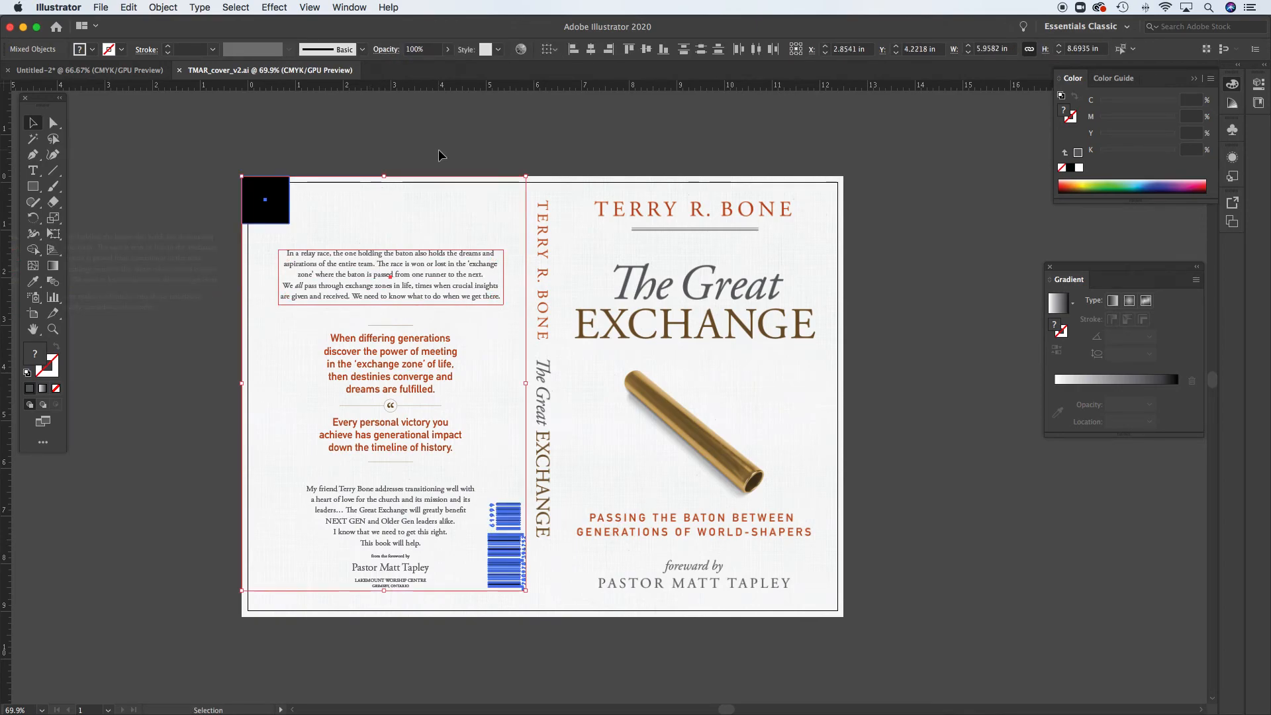
{"action": "left_click", "coordinate": [440, 138]}
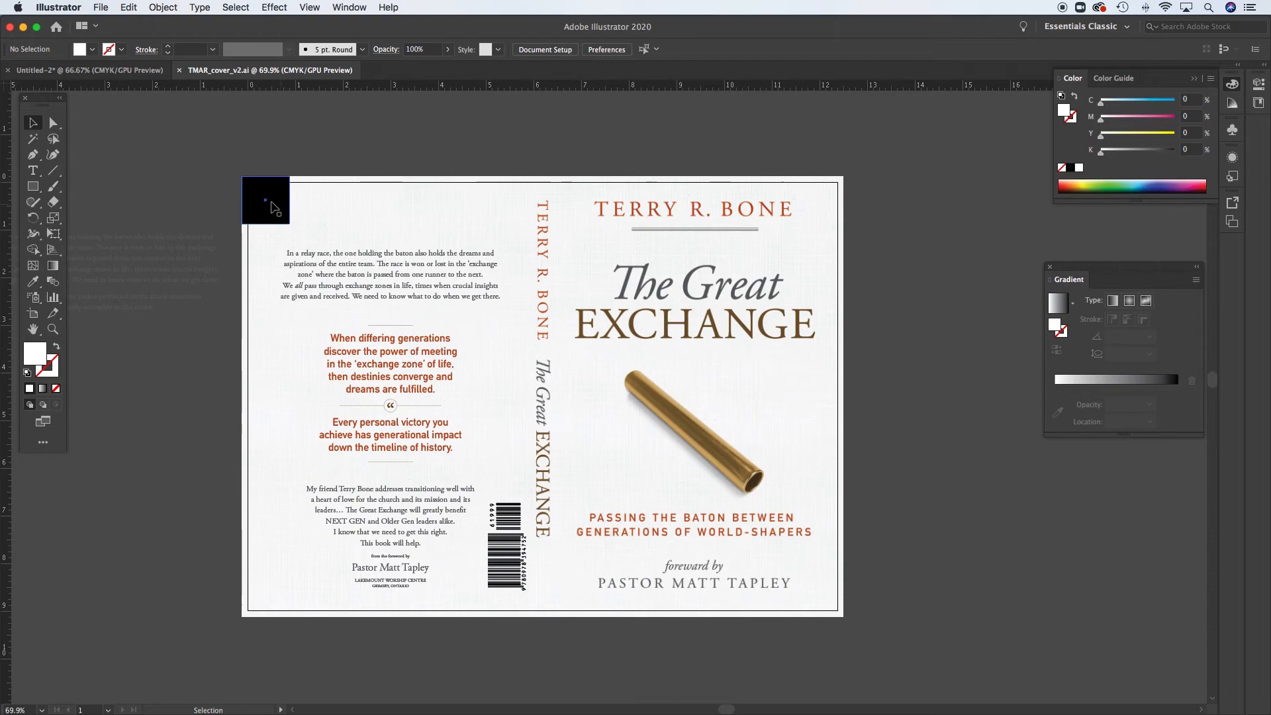
Show the document guides and check the black square against the back cover's outer corner.
{"action": "left_click", "coordinate": [281, 203]}
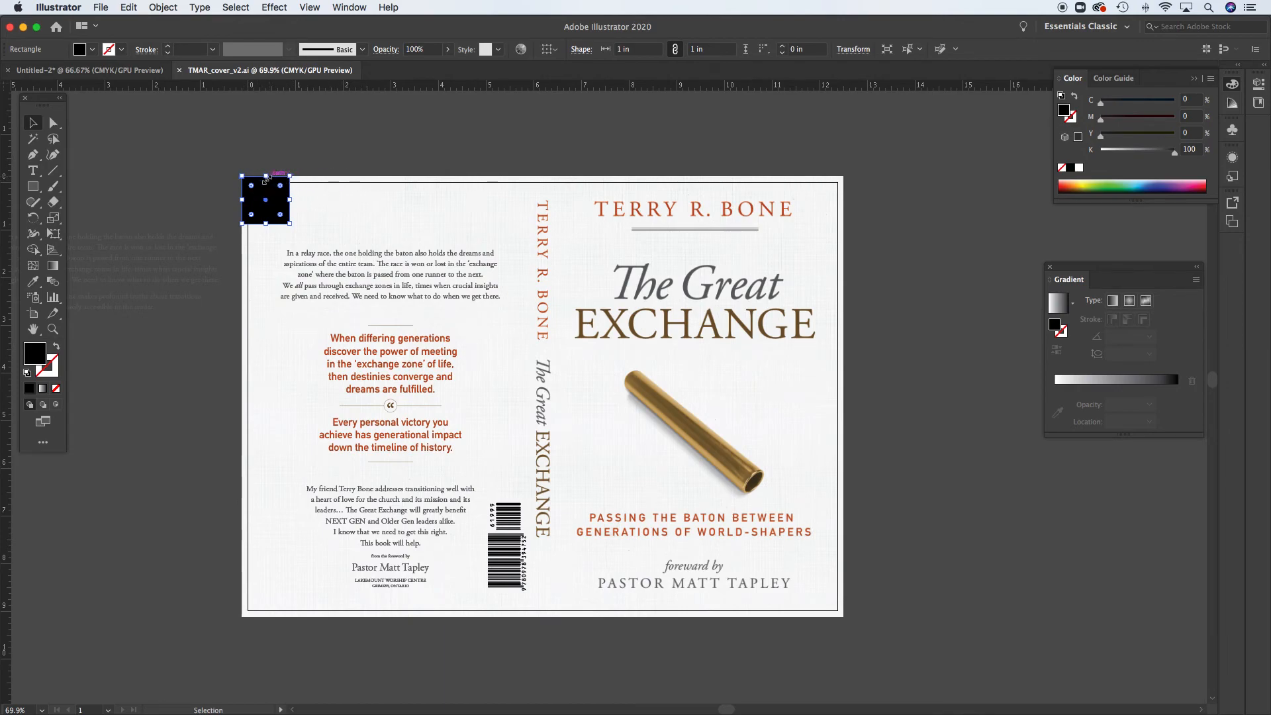
{"action": "key", "text": "a"}
{"action": "key", "text": "super+semicolon"}
{"action": "key", "text": "v"}
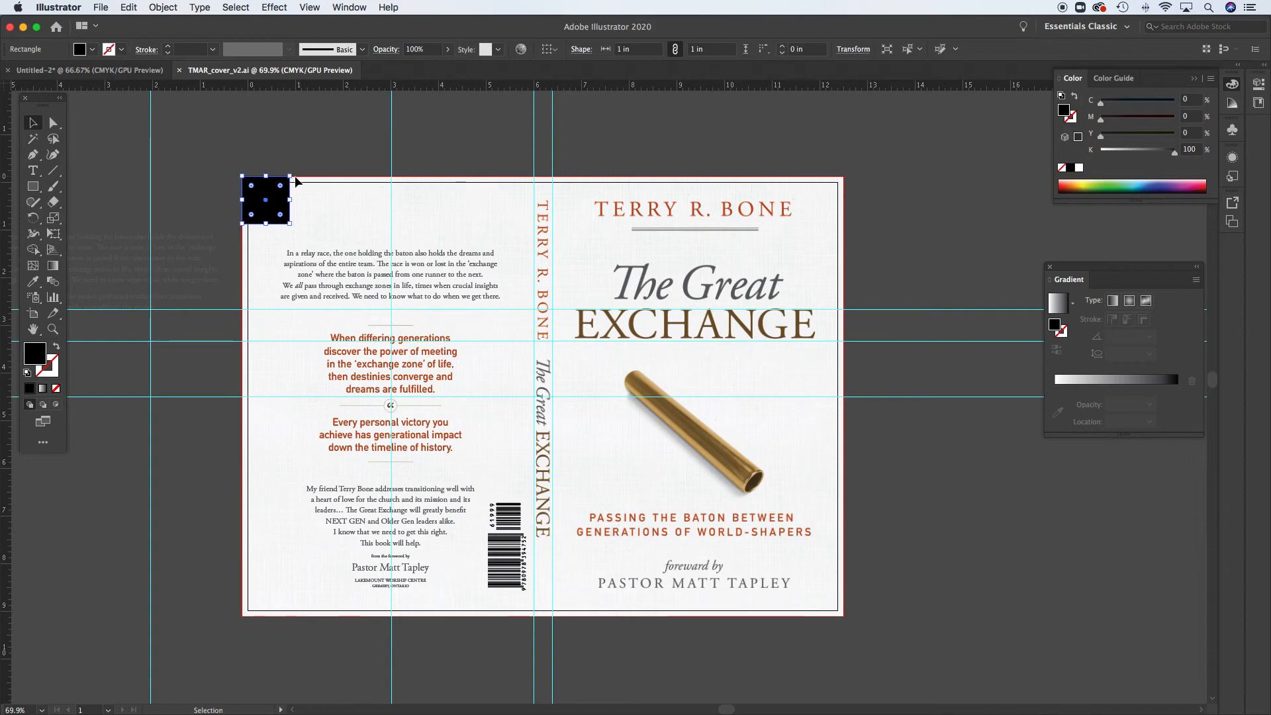
{"action": "key", "text": "shift+super+a"}
{"action": "left_click", "coordinate": [272, 200]}
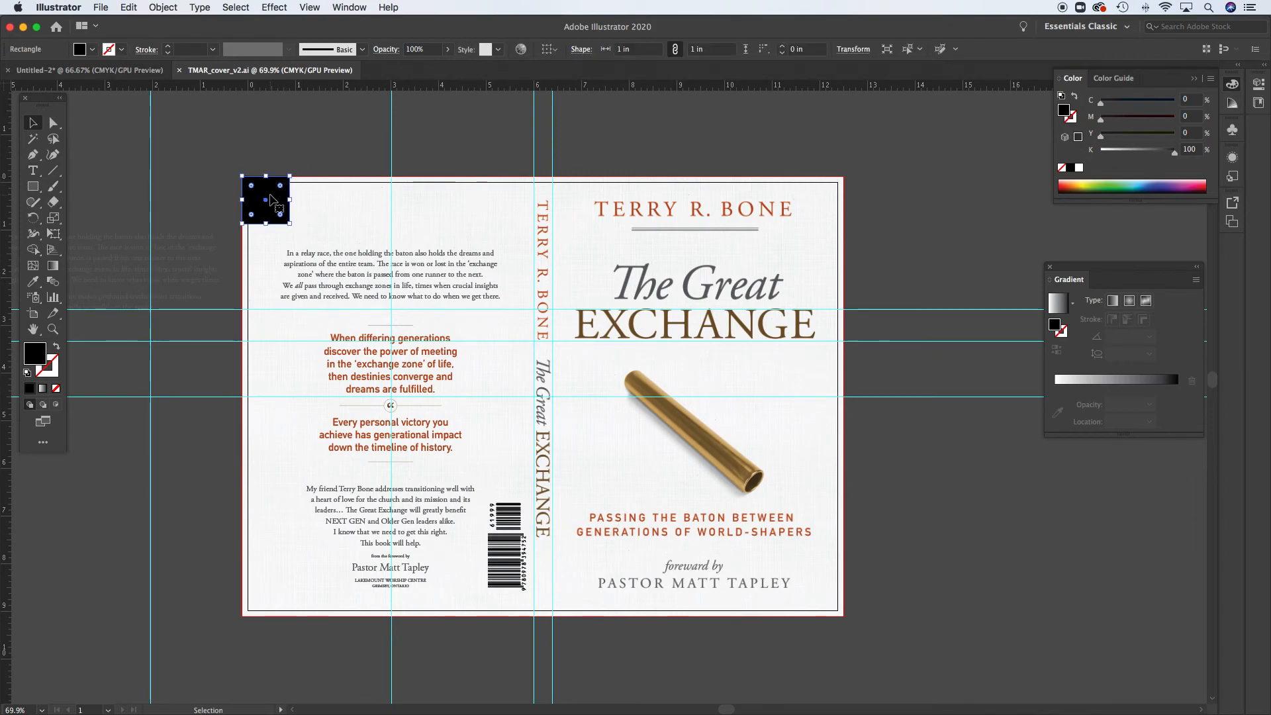
{"action": "left_click", "coordinate": [338, 146]}
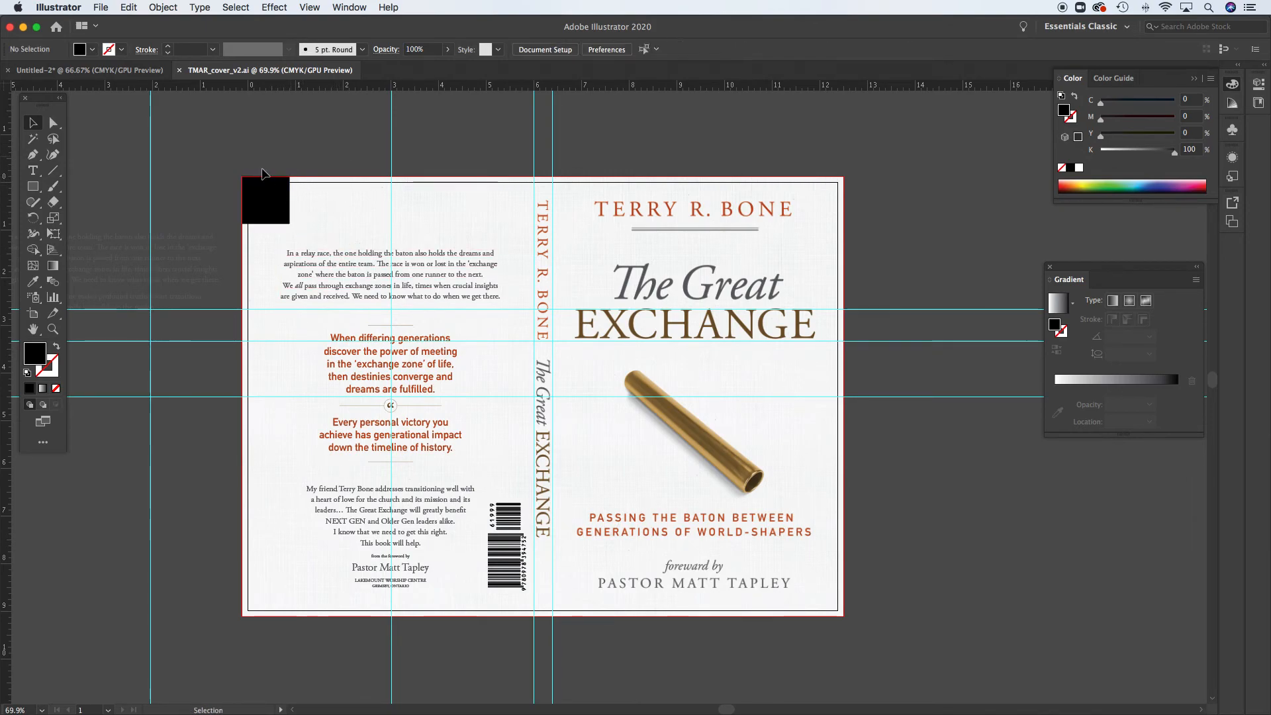
Select and copy the black corner square together with the back cover's text blocks, divider lines and quote ornament.
{"action": "left_click", "coordinate": [271, 191]}
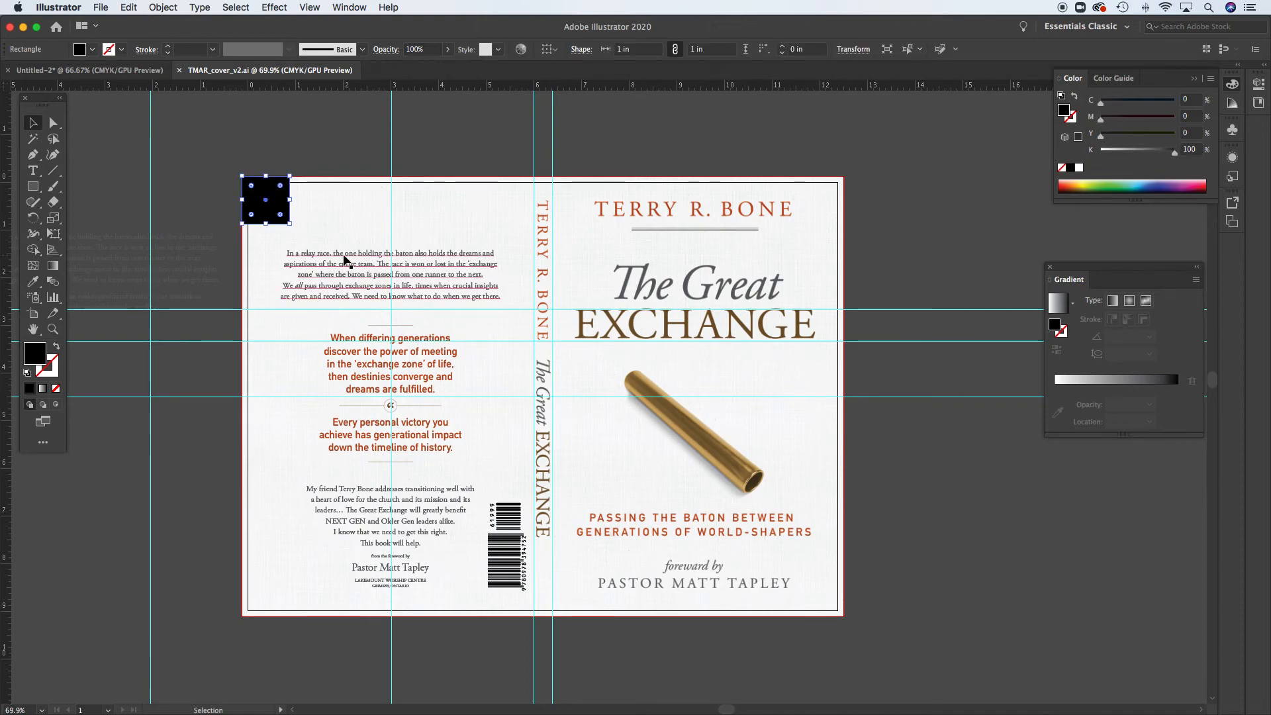
{"action": "left_click", "coordinate": [346, 260], "text": "shift"}
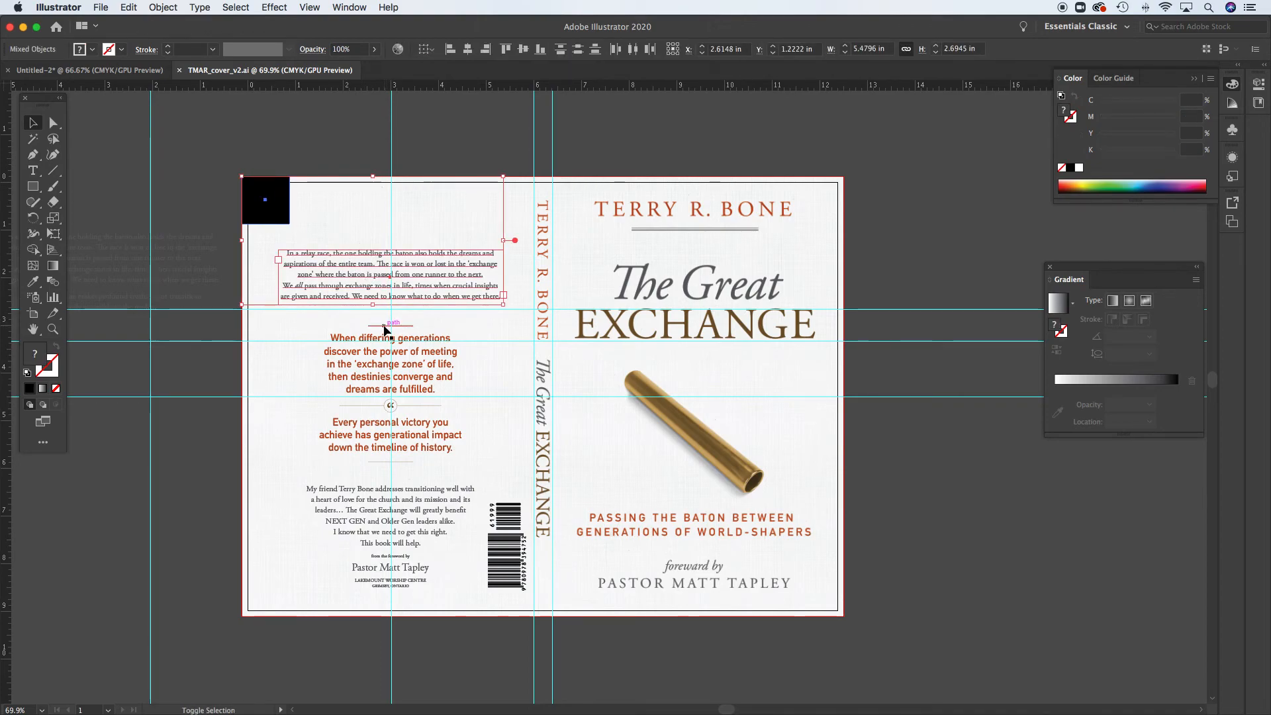
{"action": "left_click", "coordinate": [391, 336], "text": "shift"}
{"action": "left_click", "coordinate": [396, 406], "text": "shift"}
{"action": "left_click", "coordinate": [399, 439], "text": "shift"}
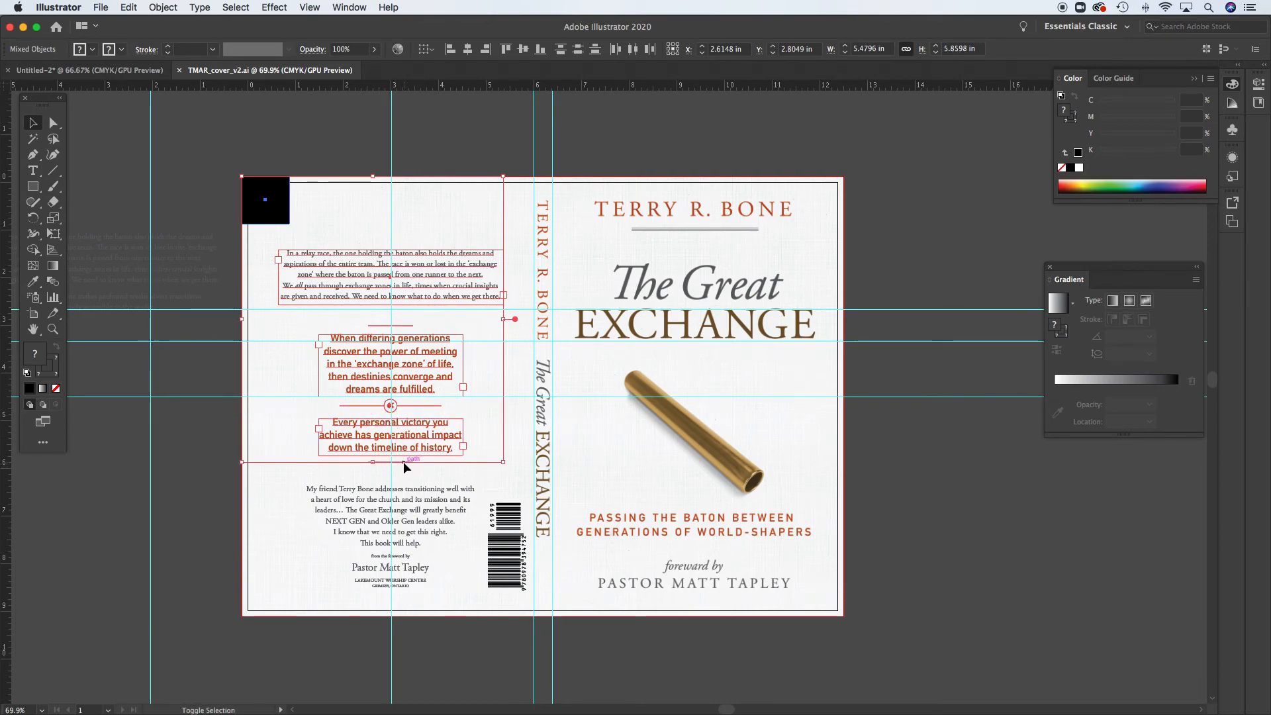
{"action": "left_click", "coordinate": [411, 498], "text": "shift"}
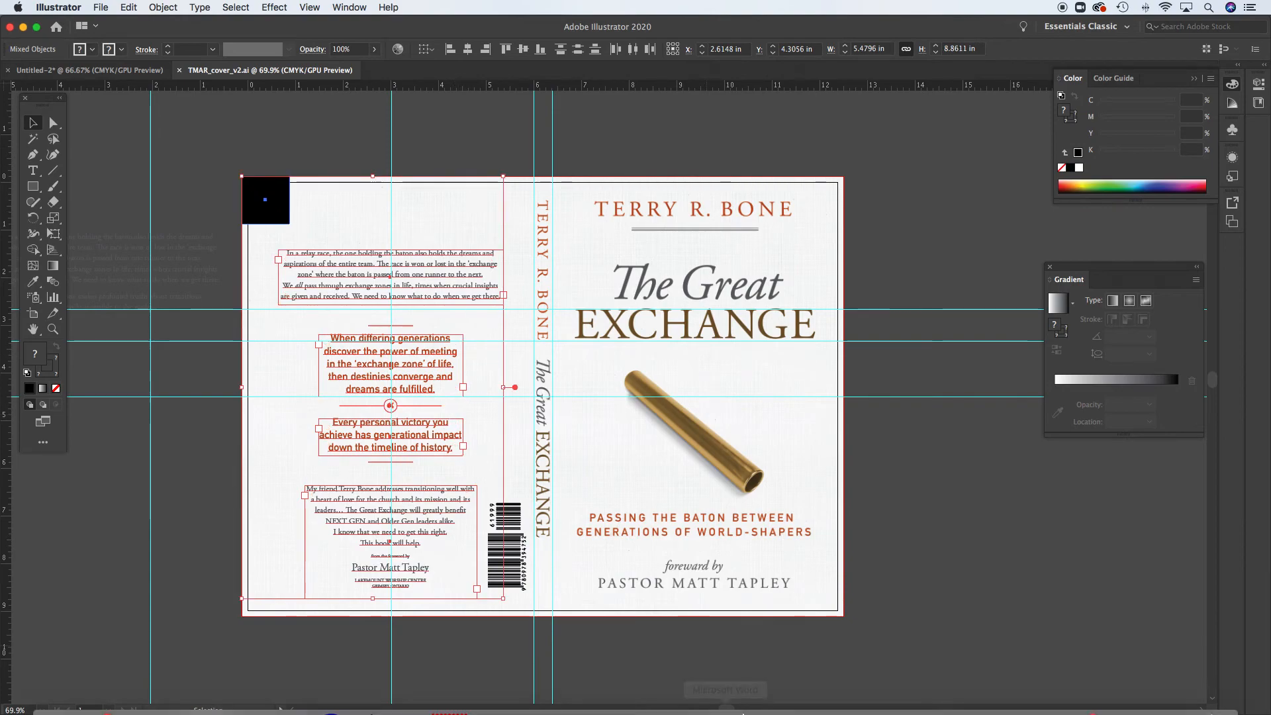
Switch to Photoshop and bring up the TGE_cover_v2_.38spine.psd document.
{"action": "mouse_move", "coordinate": [765, 696]}
{"action": "left_click", "coordinate": [913, 693]}
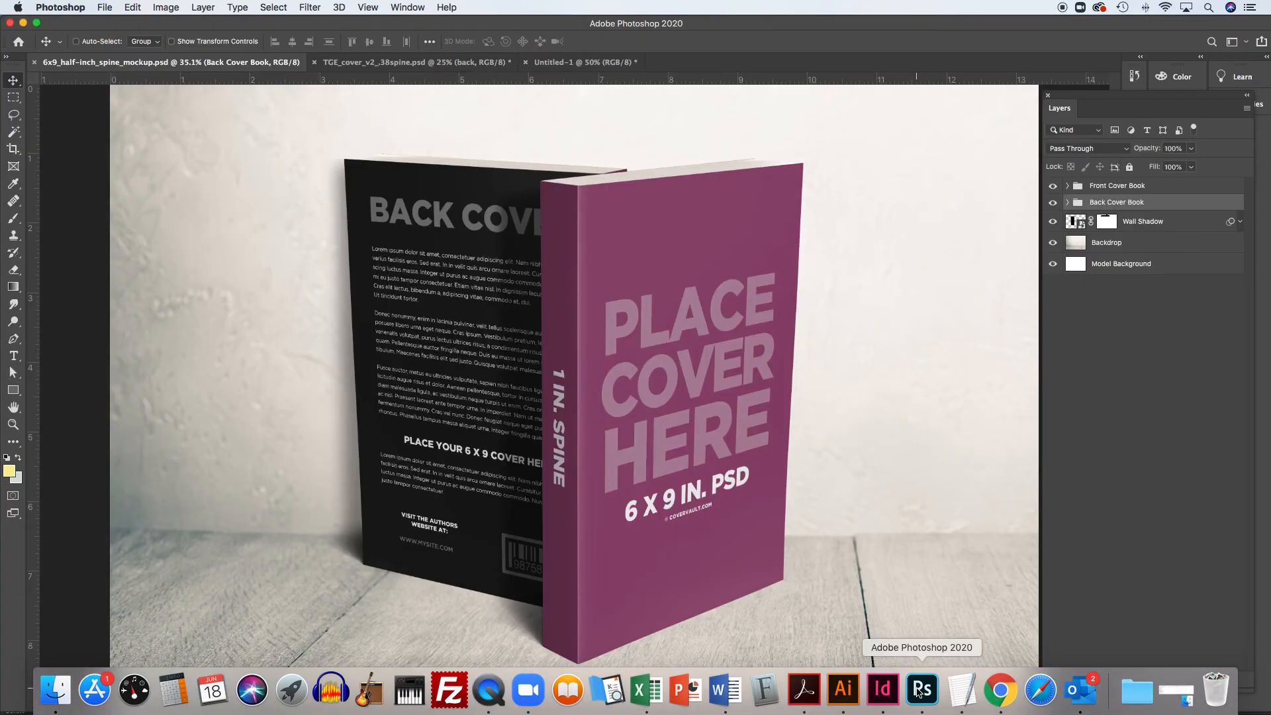
{"action": "left_click", "coordinate": [372, 65]}
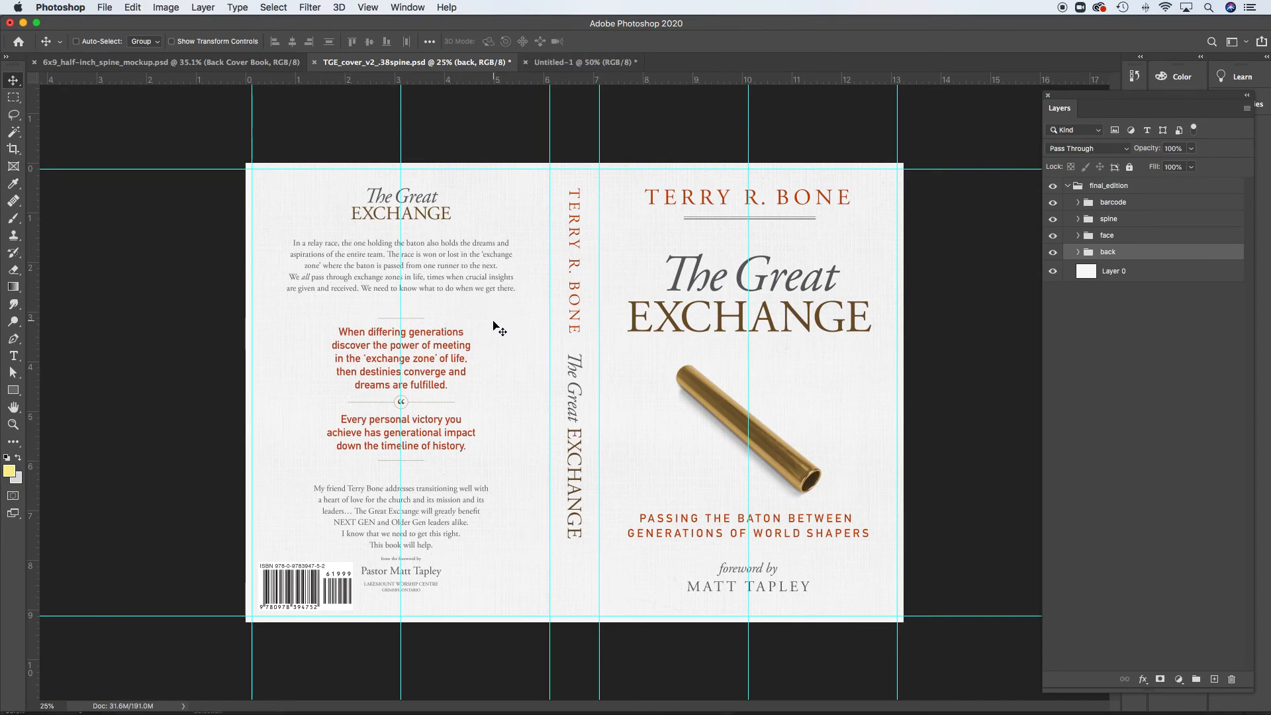
Paste the copied artwork as pixels above the barcode group, aligning its black square with the cover's outer corner.
{"action": "left_click", "coordinate": [1148, 208]}
{"action": "key", "text": "super+v"}
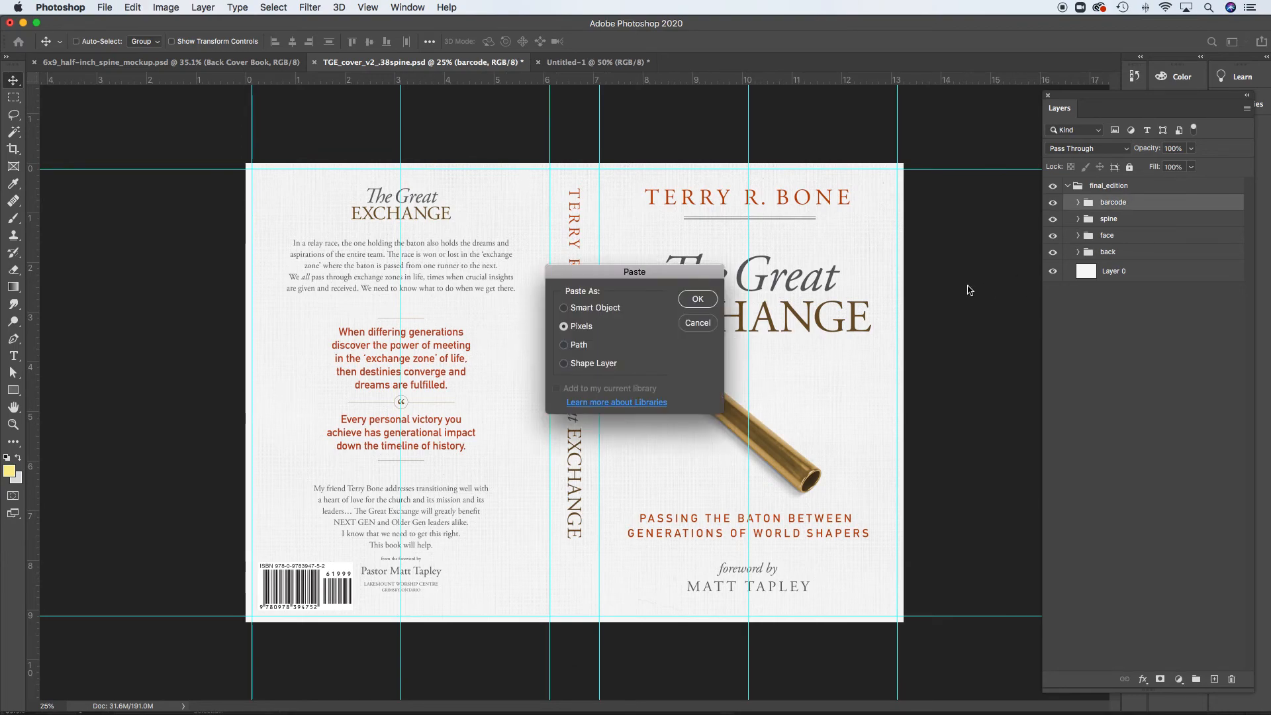
{"action": "left_click", "coordinate": [698, 299]}
{"action": "left_click_drag", "start_coordinate": [482, 192], "coordinate": [290, 189]}
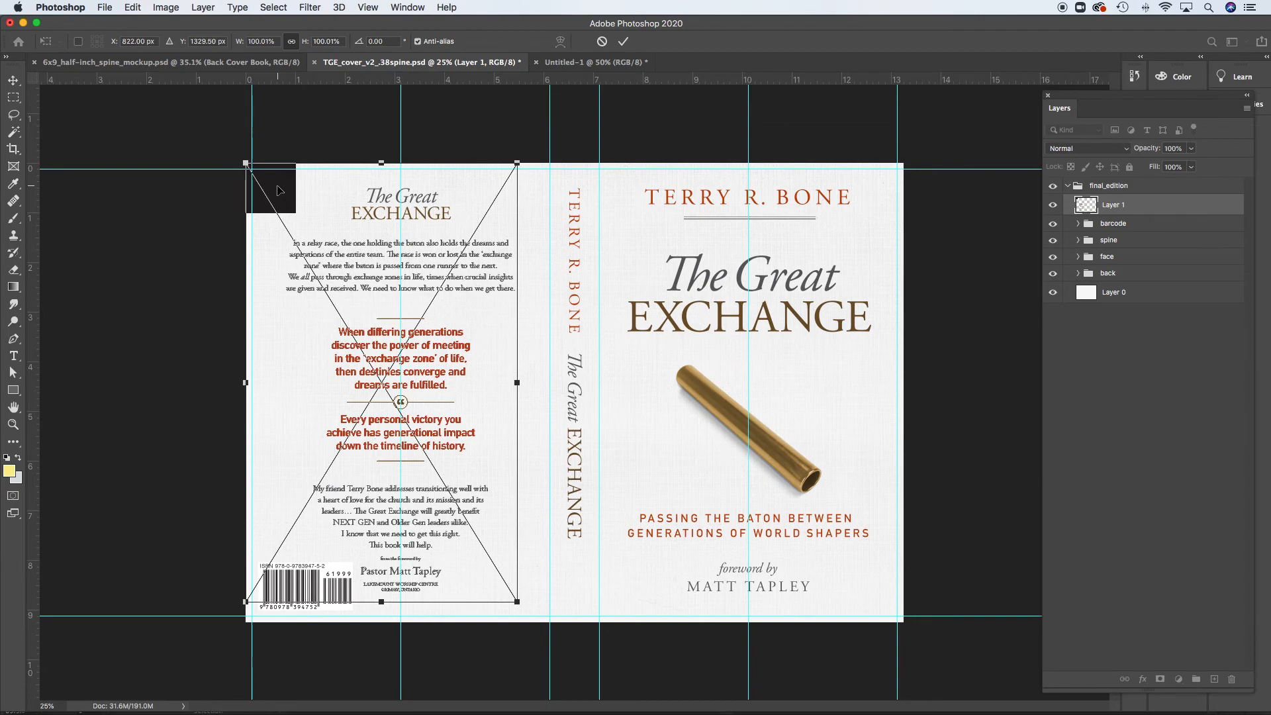
{"action": "key", "text": "Return"}
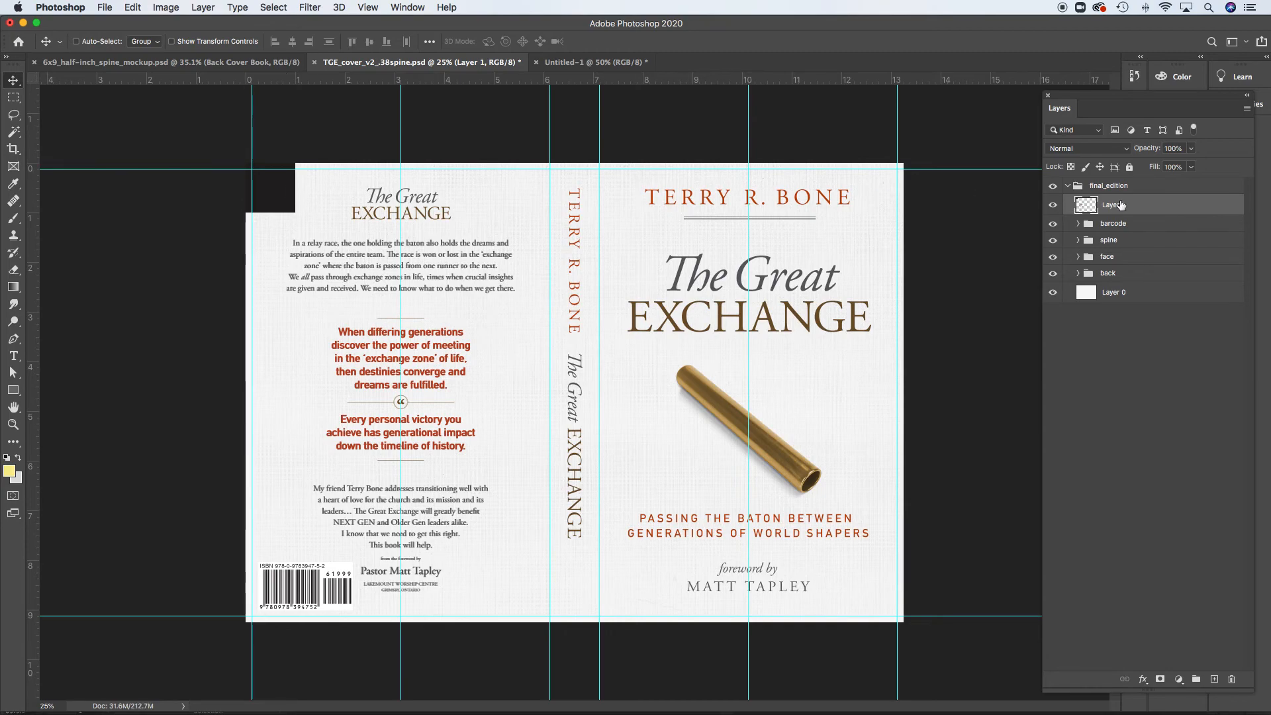
Erase the black alignment square from the pasted artwork layer and clear the selection.
{"action": "left_click", "coordinate": [1053, 204]}
{"action": "left_click", "coordinate": [1053, 204]}
{"action": "key", "text": "m"}
{"action": "left_click_drag", "start_coordinate": [246, 163], "coordinate": [308, 221]}
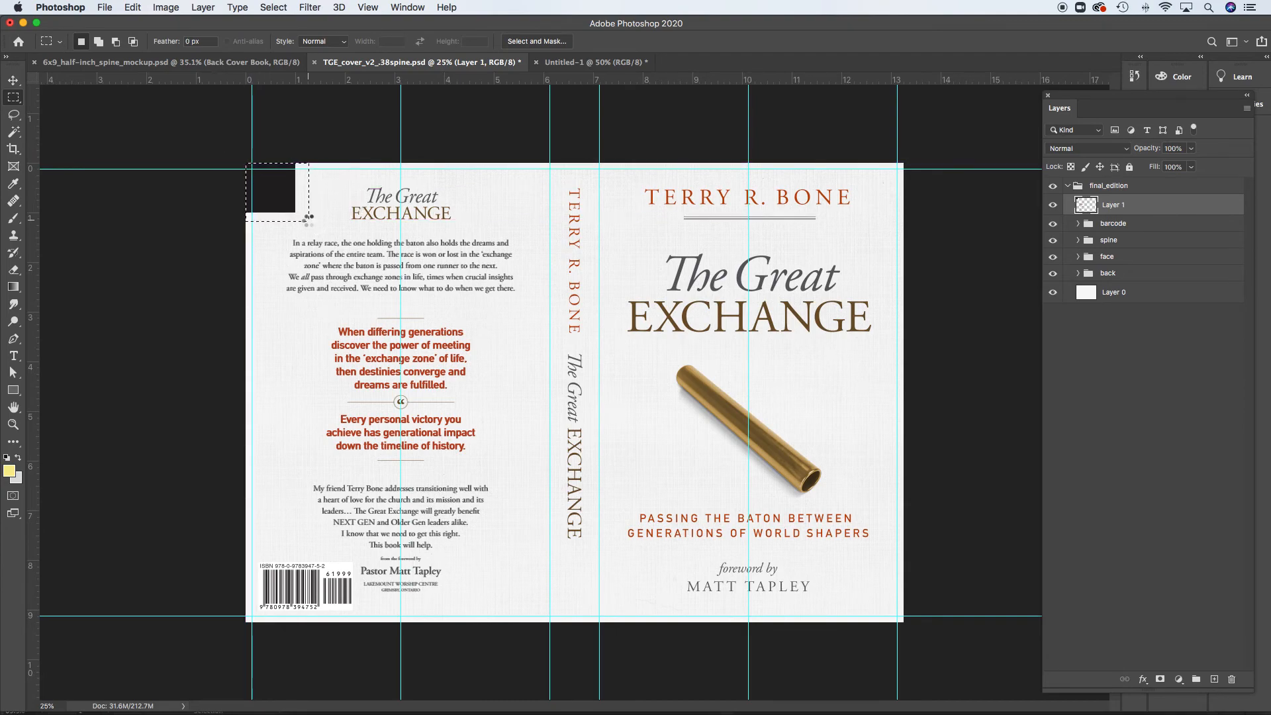
{"action": "key", "text": "Delete"}
{"action": "key", "text": "super+d"}
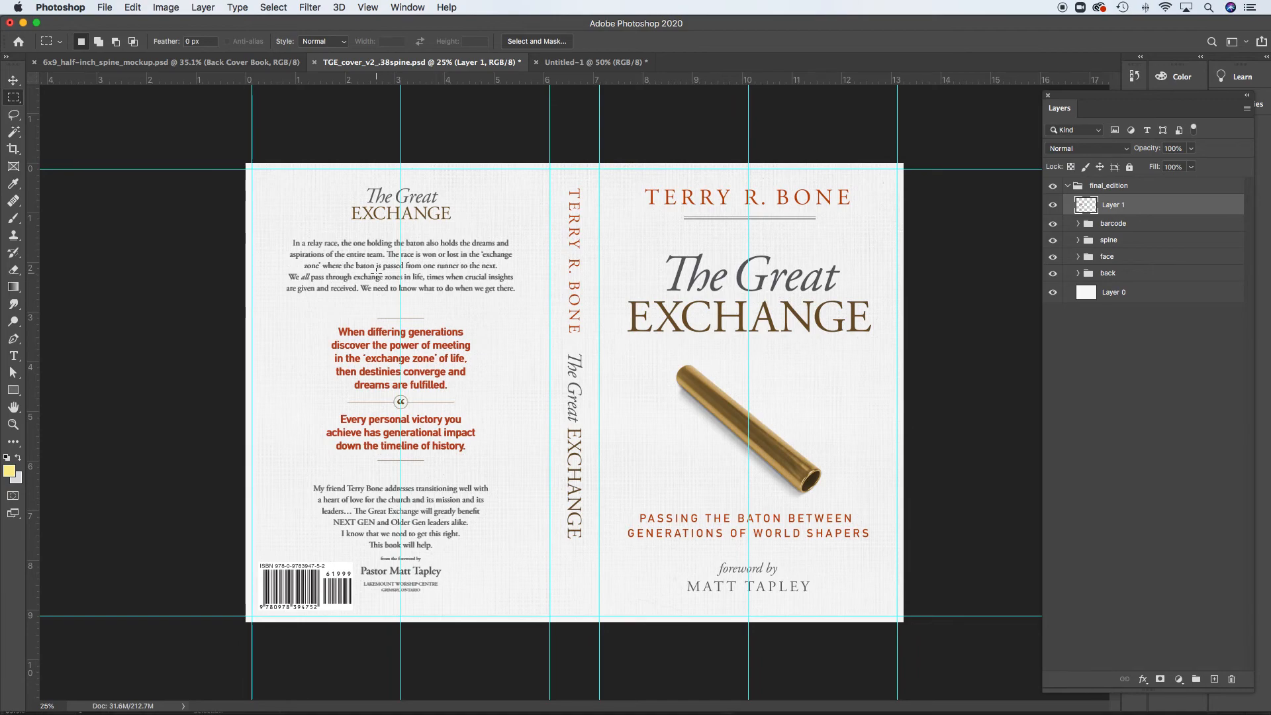
Delete the pasted artwork layer from the final_edition group.
{"action": "mouse_move", "coordinate": [757, 714]}
{"action": "left_click_drag", "start_coordinate": [1147, 209], "coordinate": [1231, 680]}
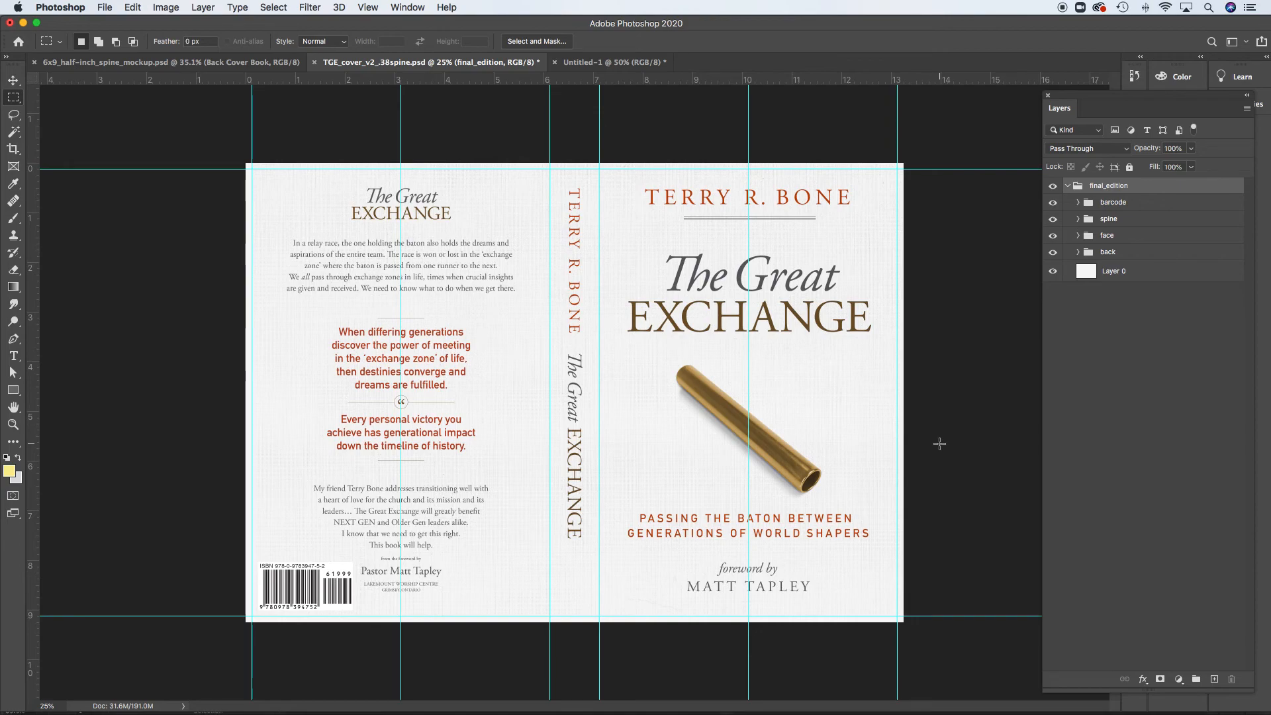
Flatten TGE_cover_v2_.38spine.psd into a single background layer, discarding the hidden layers.
{"action": "left_click", "coordinate": [252, 63]}
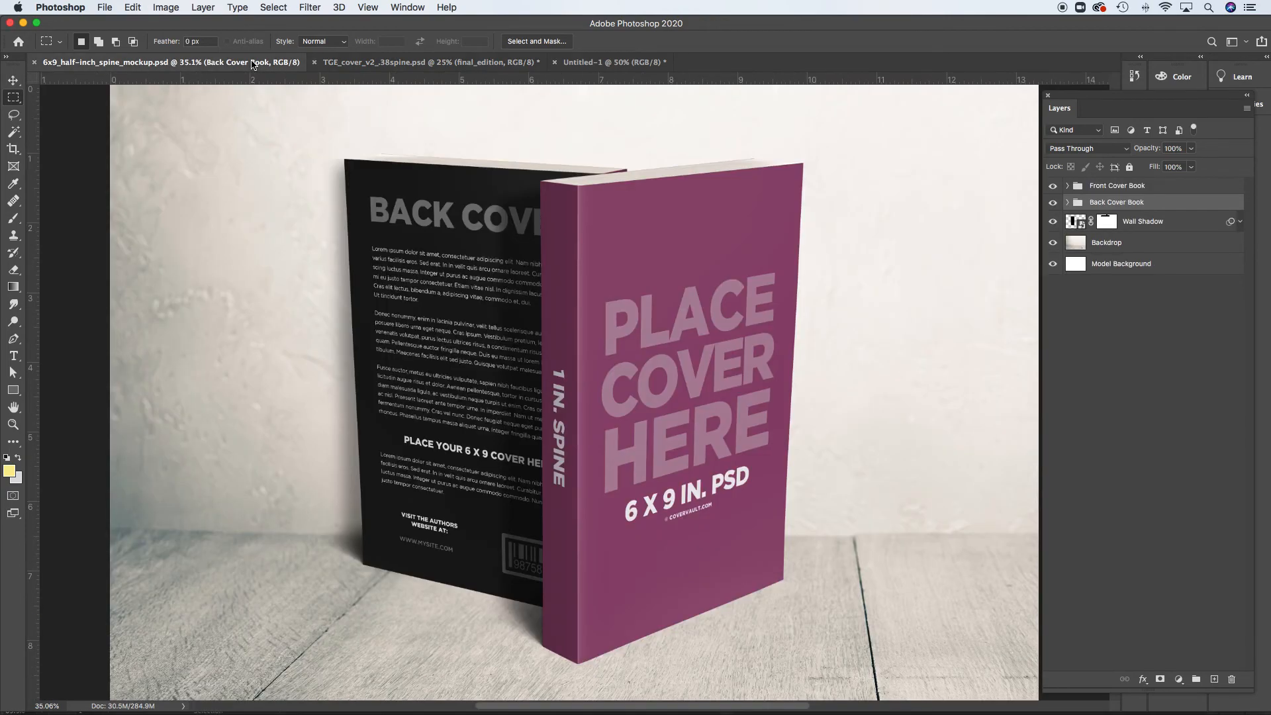
{"action": "left_click", "coordinate": [418, 63]}
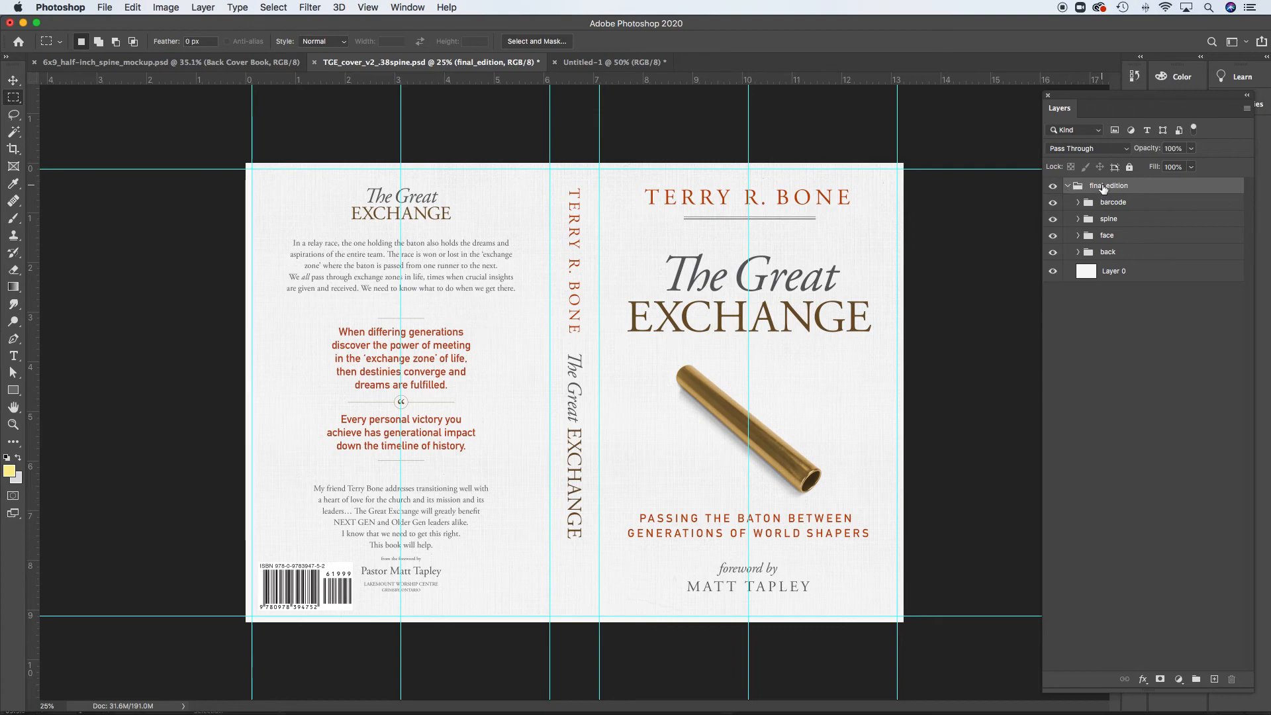
{"action": "left_click_drag", "start_coordinate": [1074, 100], "coordinate": [968, 96]}
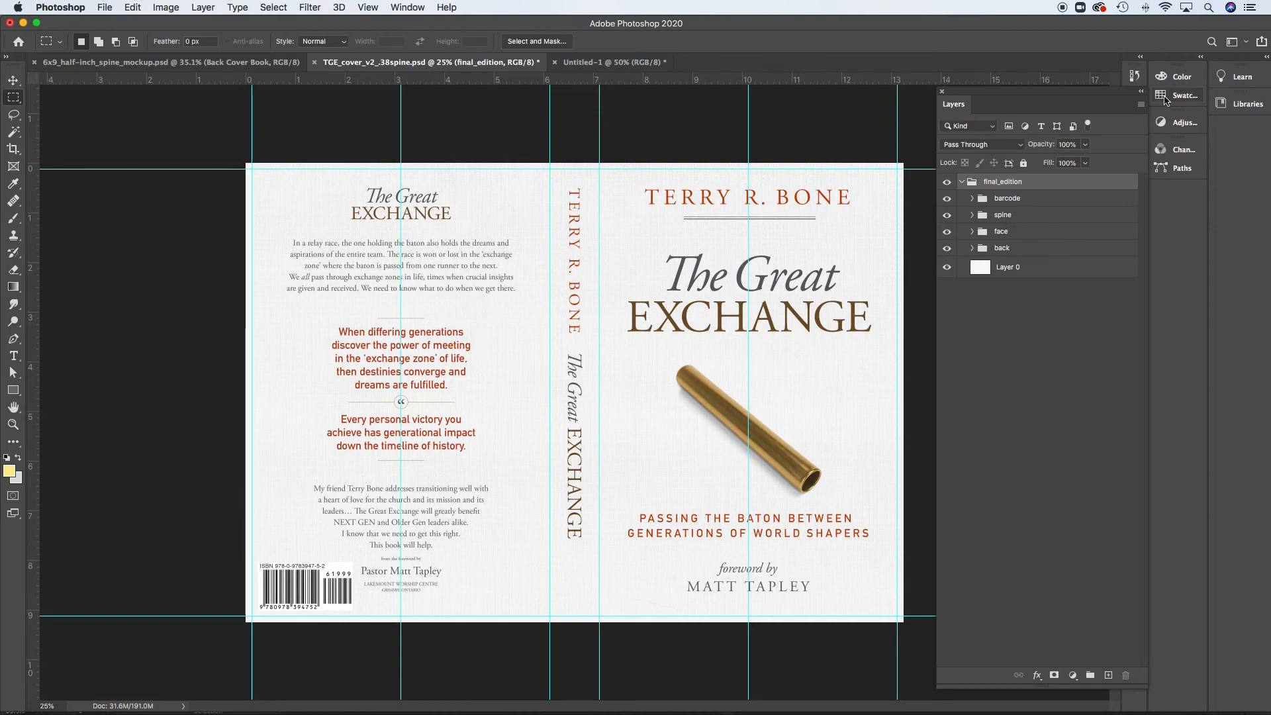
{"action": "left_click", "coordinate": [1140, 107]}
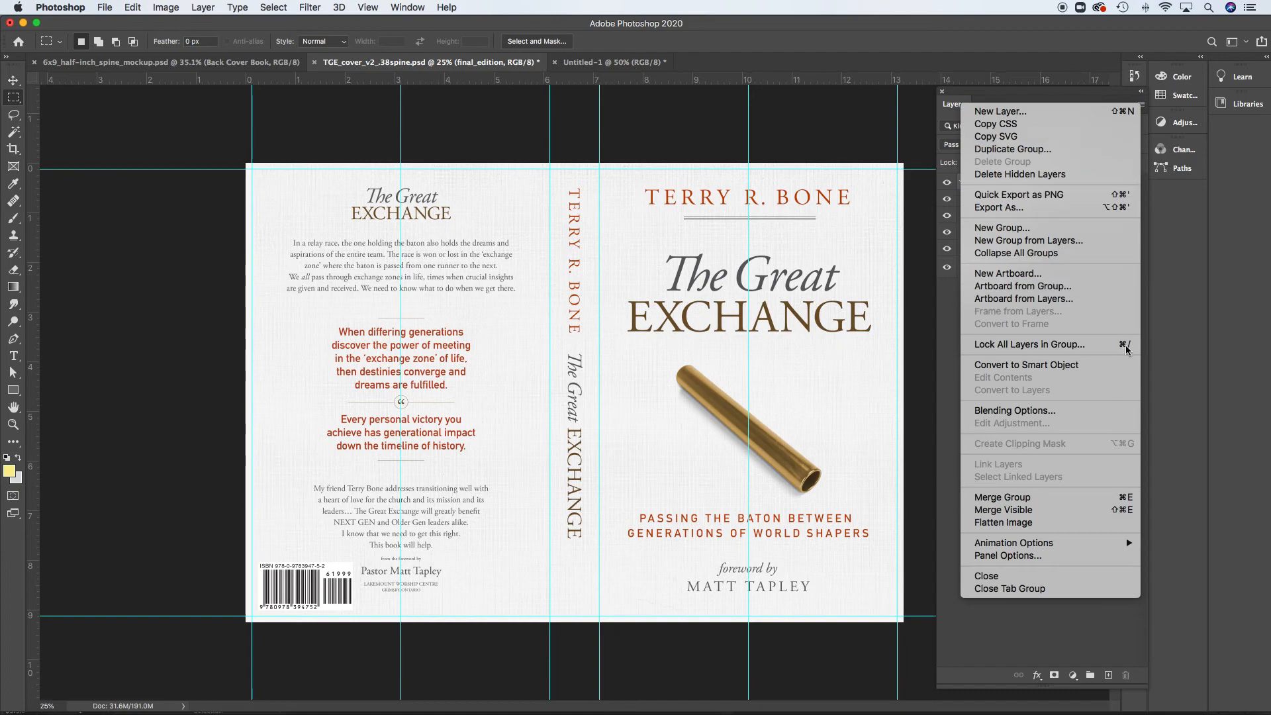
{"action": "left_click", "coordinate": [1084, 527]}
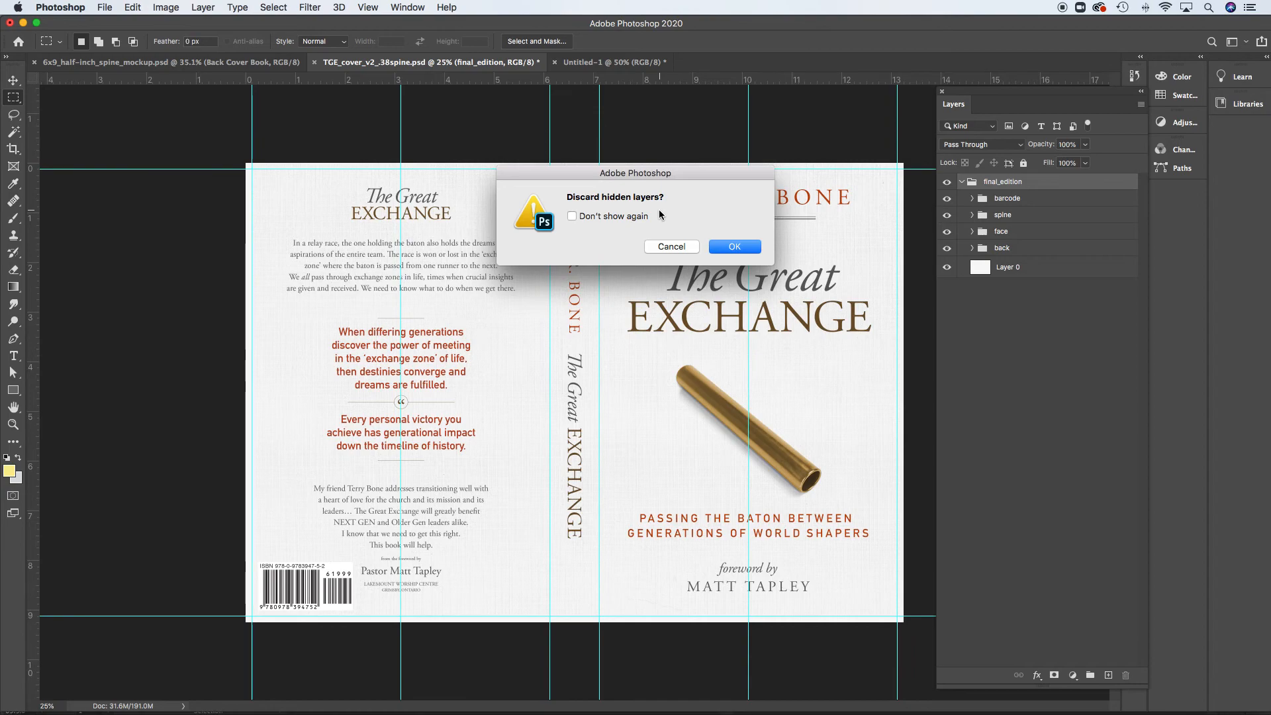
{"action": "left_click", "coordinate": [736, 249]}
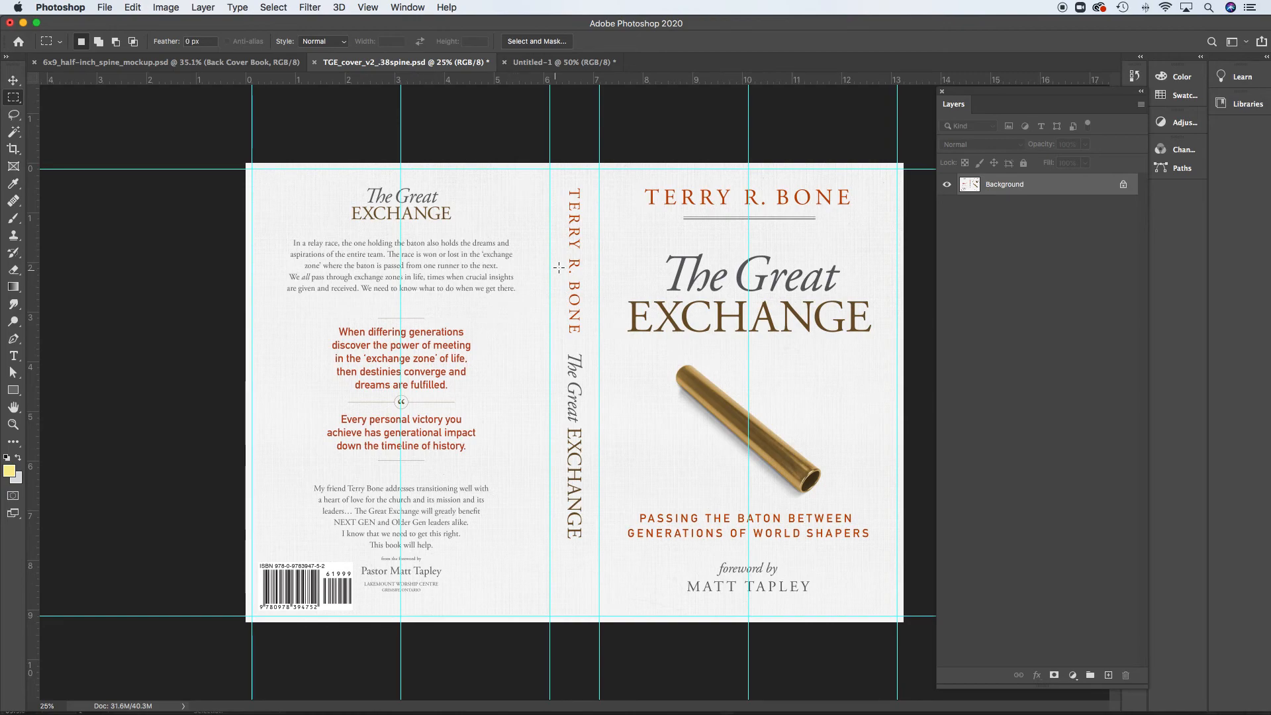
Select the front cover area with a rectangular marquee, from the spine guide to the outer trim guides.
{"action": "left_click_drag", "start_coordinate": [599, 169], "coordinate": [898, 616]}
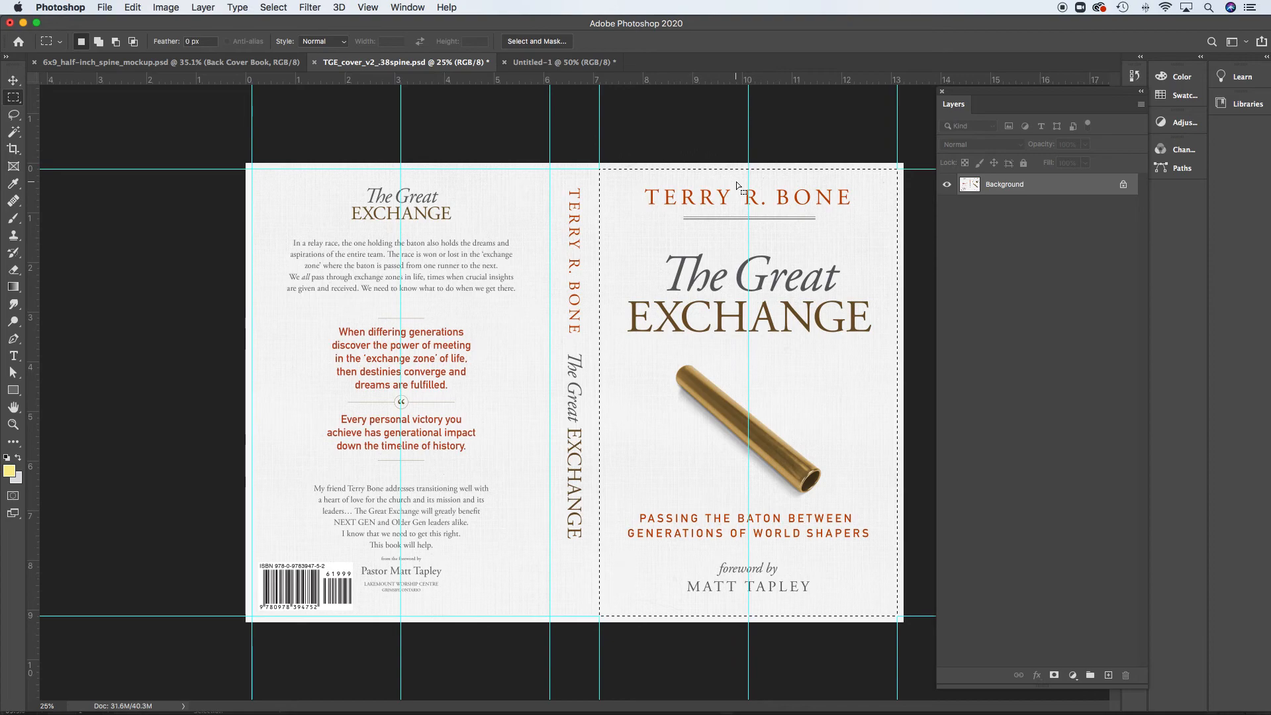
{"action": "left_click", "coordinate": [598, 170]}
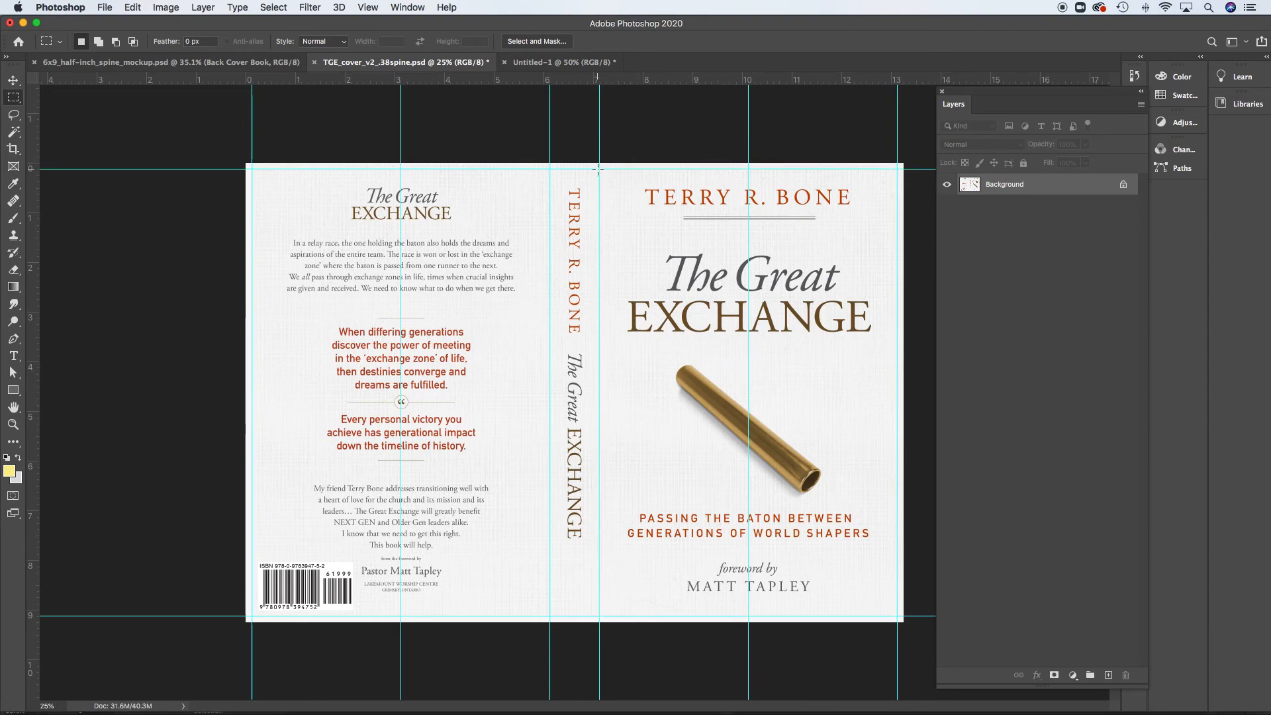
{"action": "left_click_drag", "start_coordinate": [599, 170], "coordinate": [898, 615]}
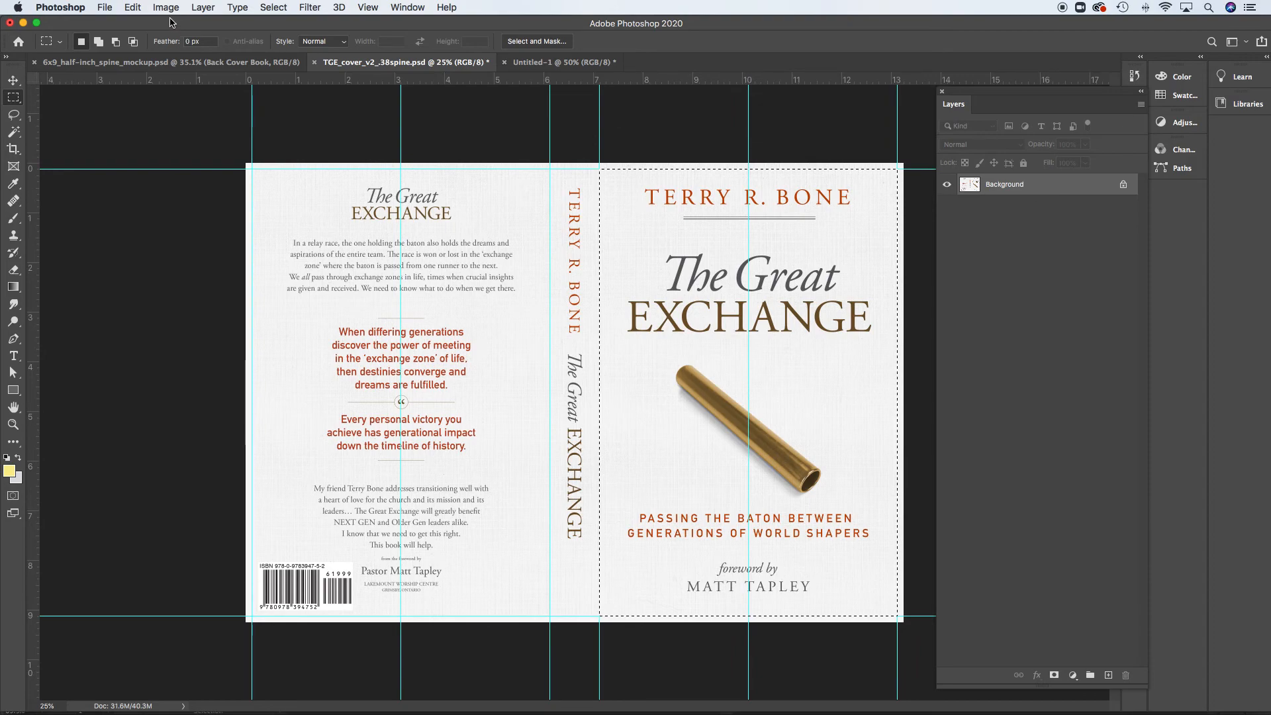
Copy the selected front cover artwork and switch to the 6x9_half-inch_spine_mockup.psd document.
{"action": "left_click", "coordinate": [132, 8]}
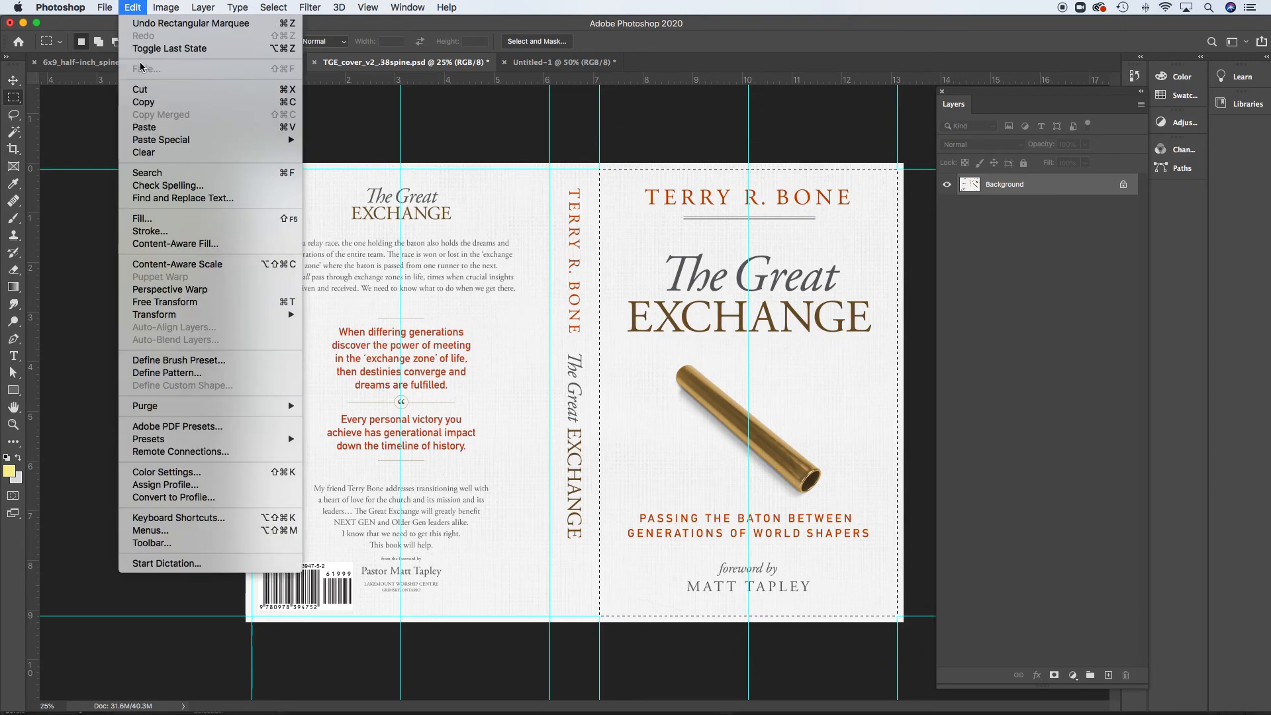
{"action": "left_click", "coordinate": [161, 103]}
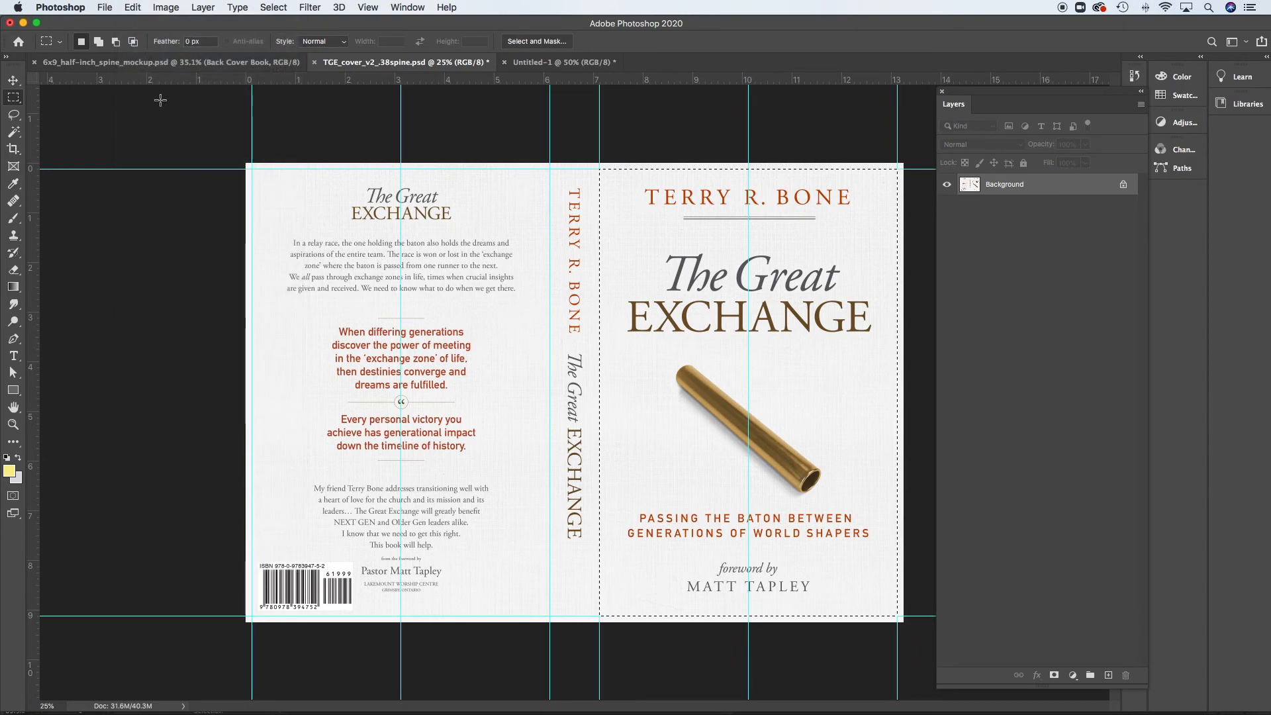
{"action": "left_click", "coordinate": [235, 61]}
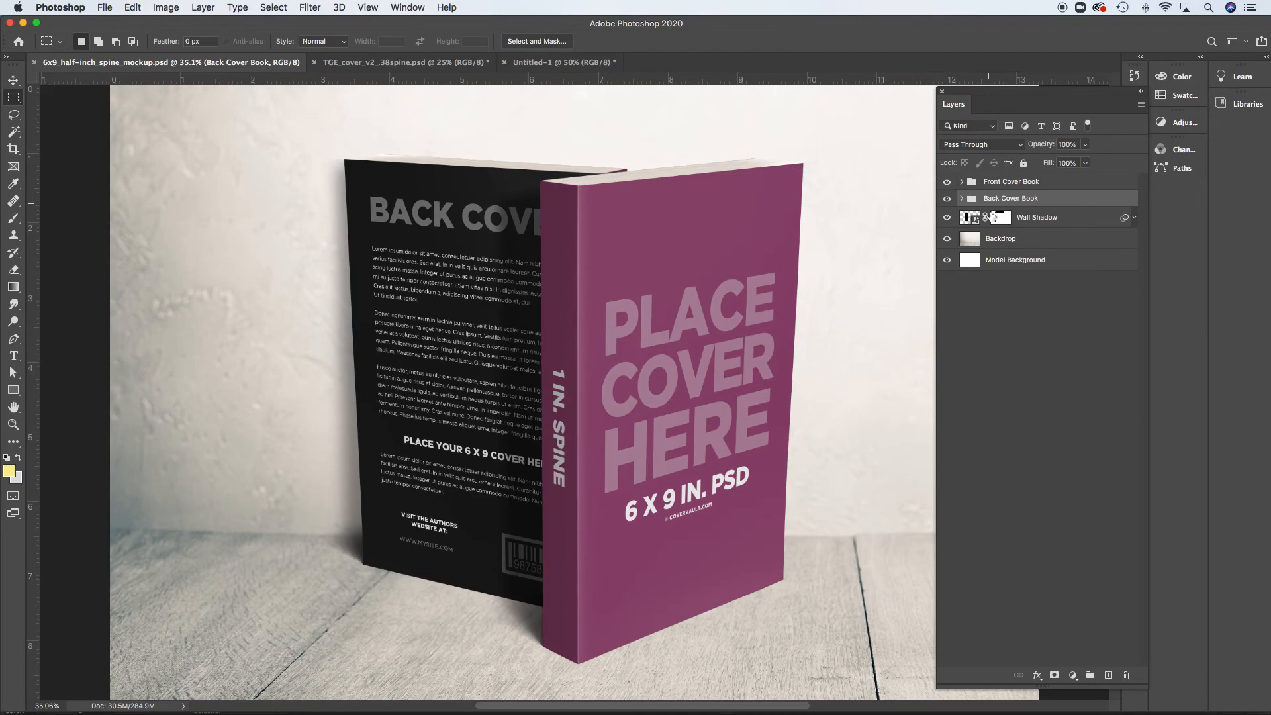
Expand the Front Cover Book group and toggle its Front Spine and masked Front Cover layers individually to identify what each controls.
{"action": "left_click", "coordinate": [1013, 185]}
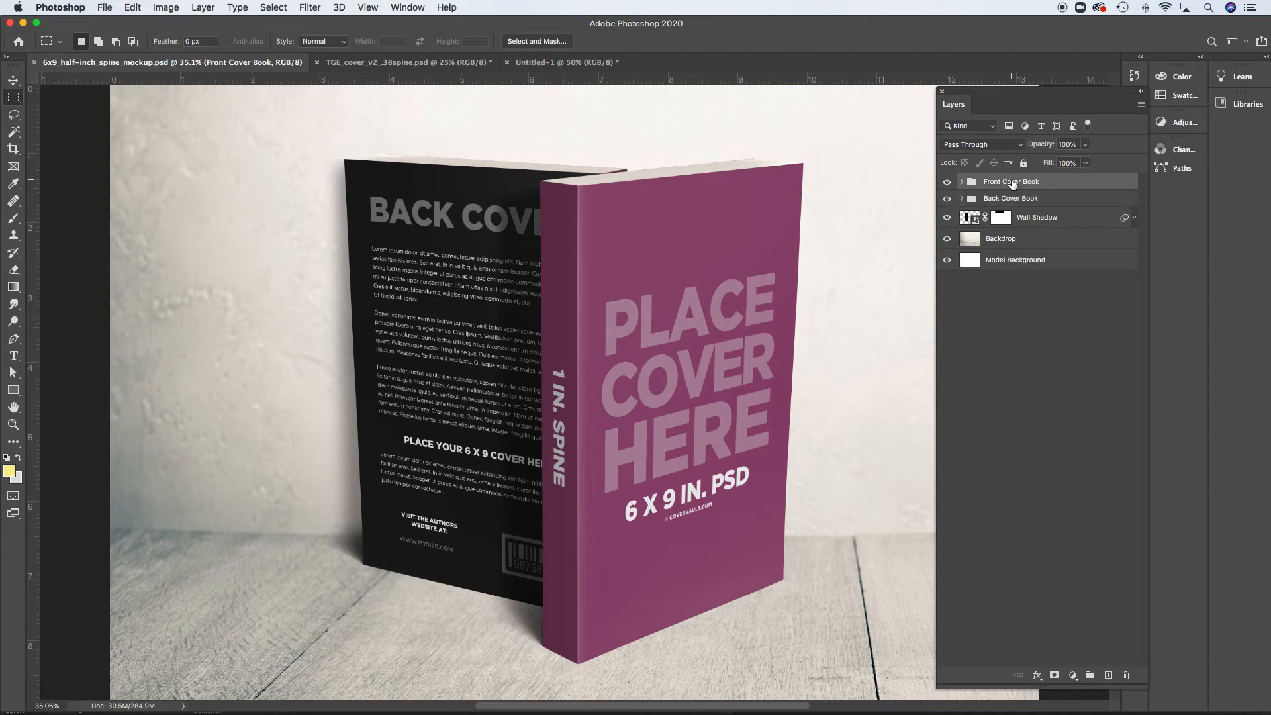
{"action": "left_click", "coordinate": [962, 182]}
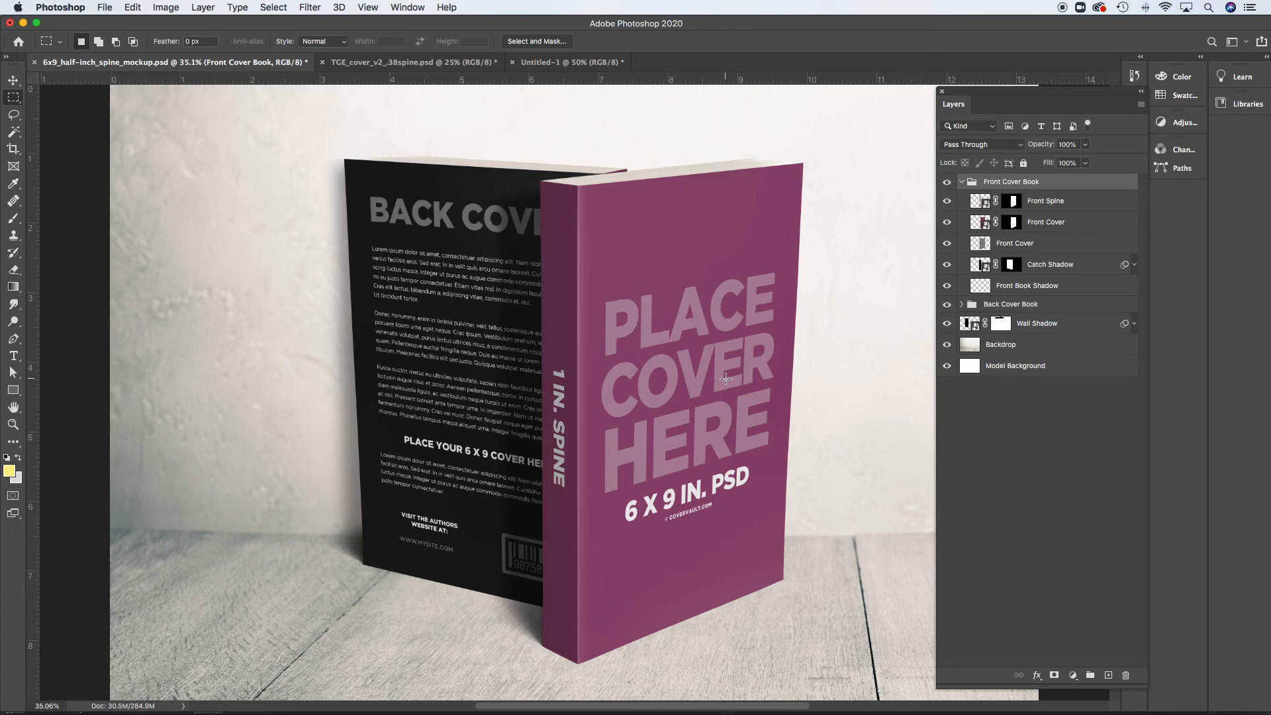
{"action": "left_click", "coordinate": [946, 202]}
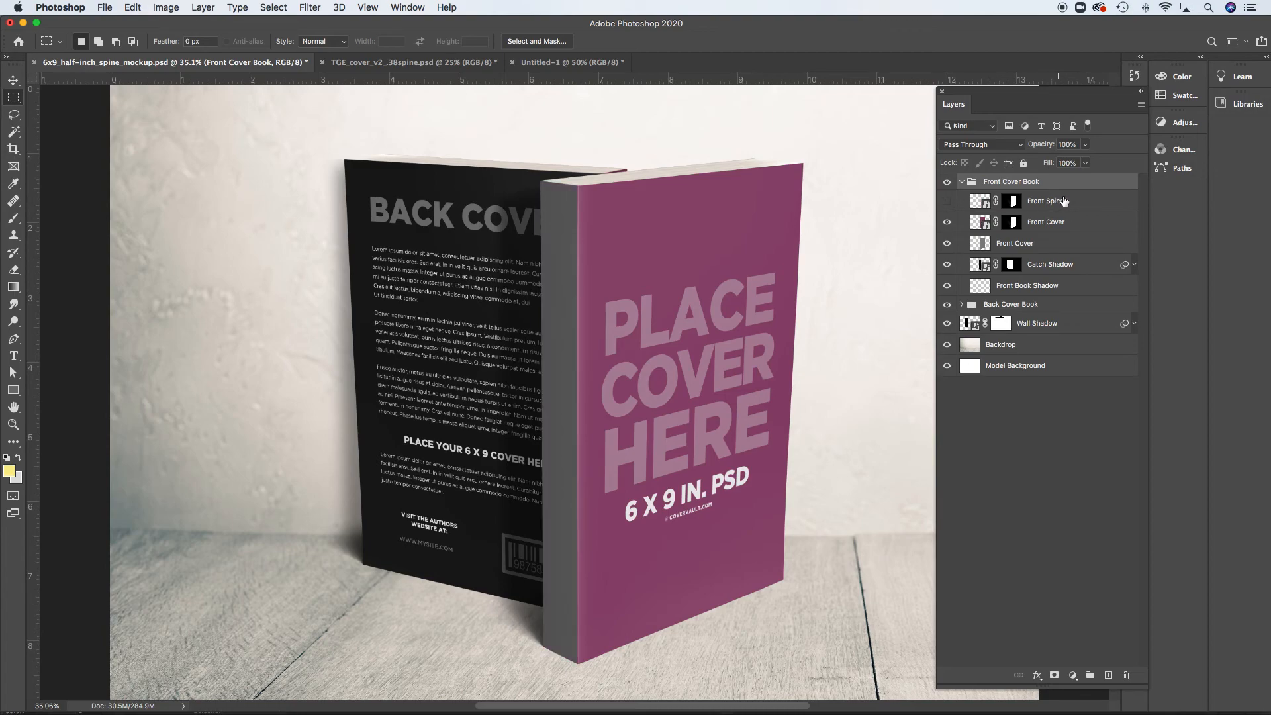
{"action": "left_click", "coordinate": [948, 202]}
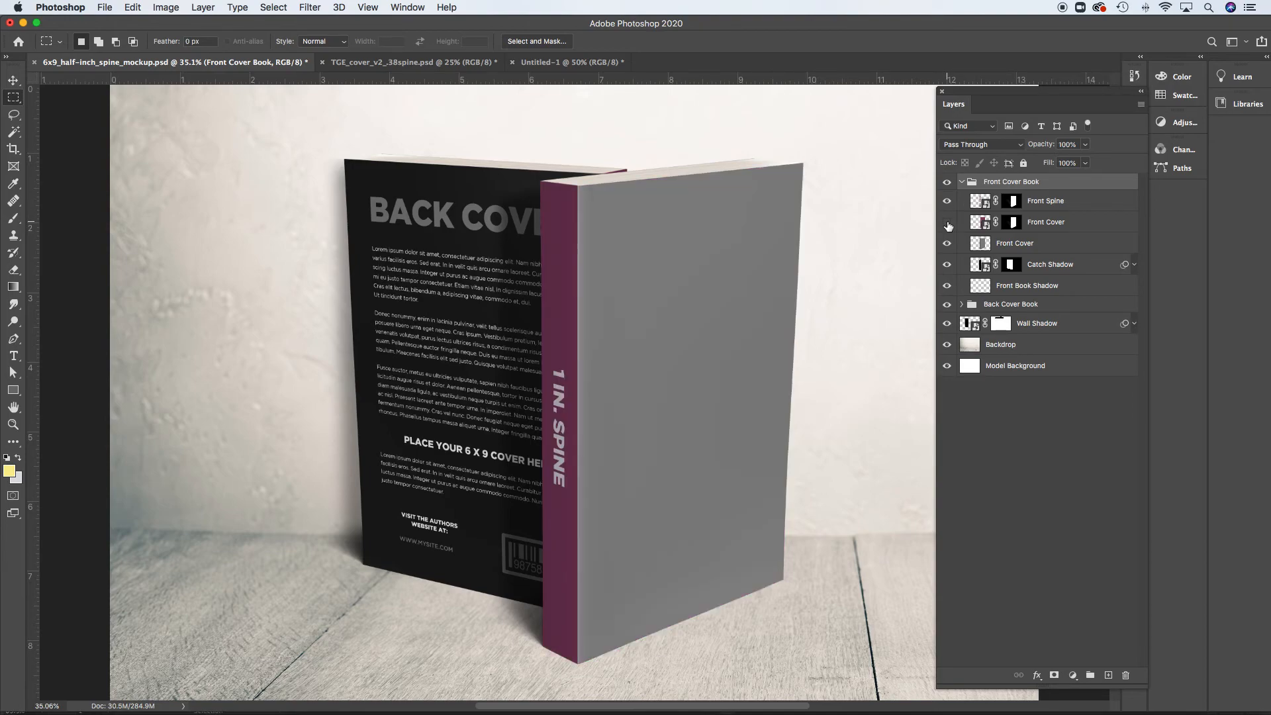
{"action": "left_click", "coordinate": [947, 223]}
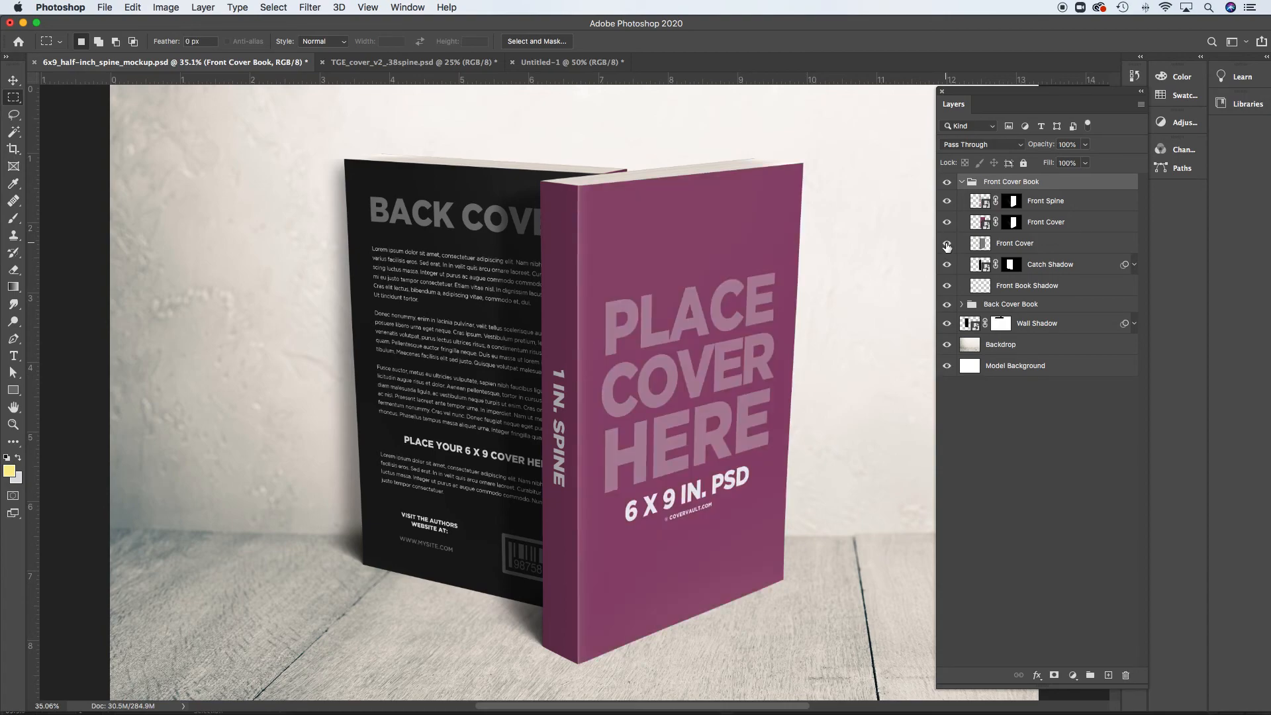
Temporarily hide the Front Spine and both Front Cover layers to examine the front book's base, then restore all three.
{"action": "left_click", "coordinate": [948, 222]}
{"action": "left_click", "coordinate": [947, 200]}
{"action": "left_click", "coordinate": [947, 245]}
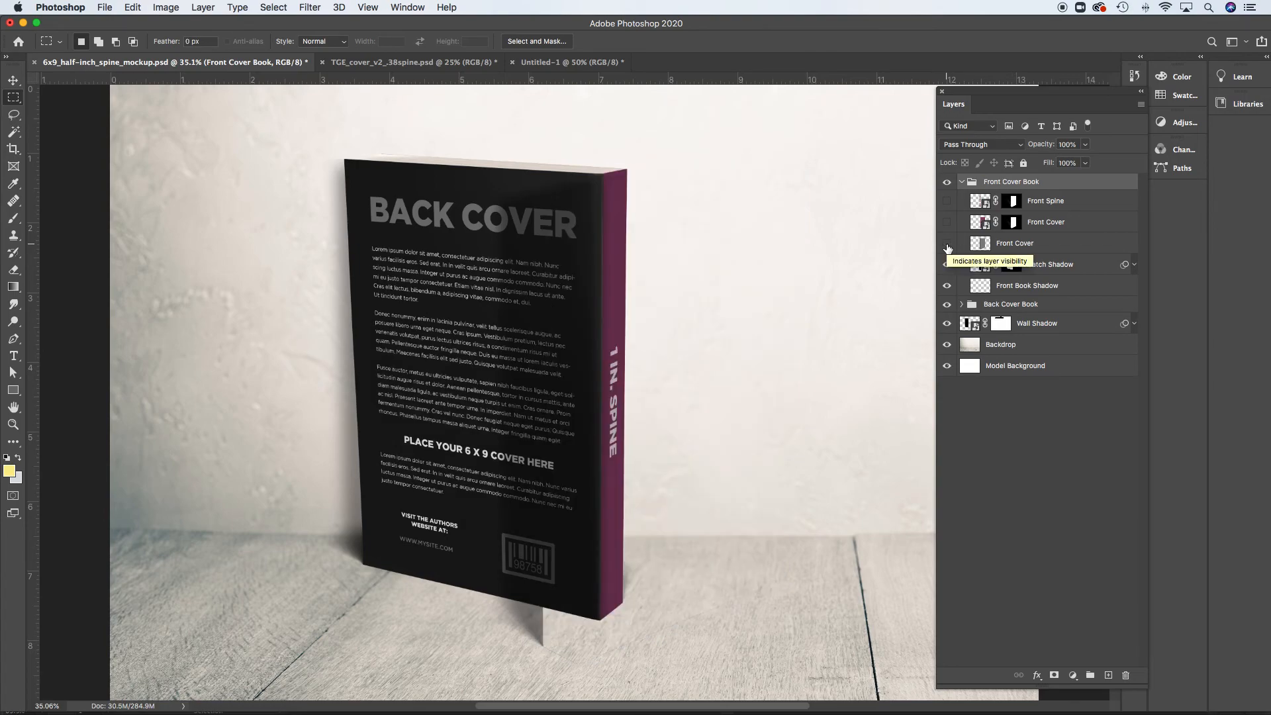
{"action": "left_click", "coordinate": [947, 244]}
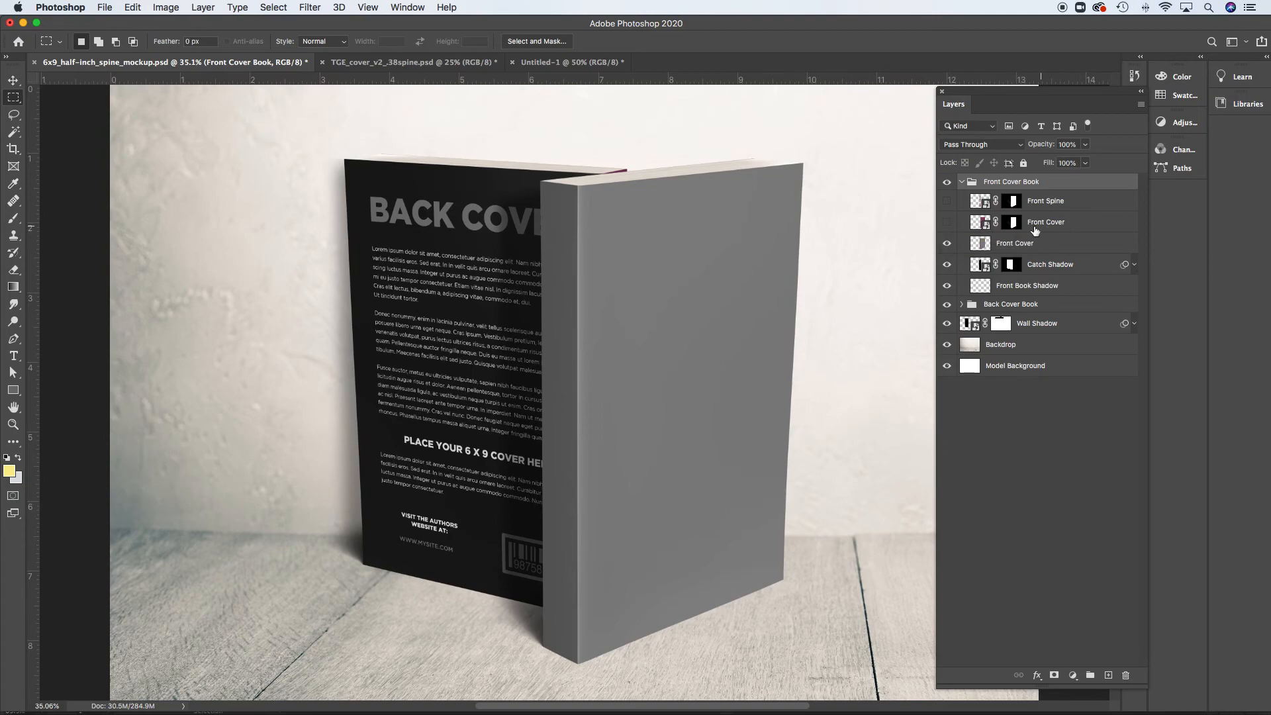
{"action": "left_click", "coordinate": [949, 224]}
{"action": "left_click", "coordinate": [948, 202]}
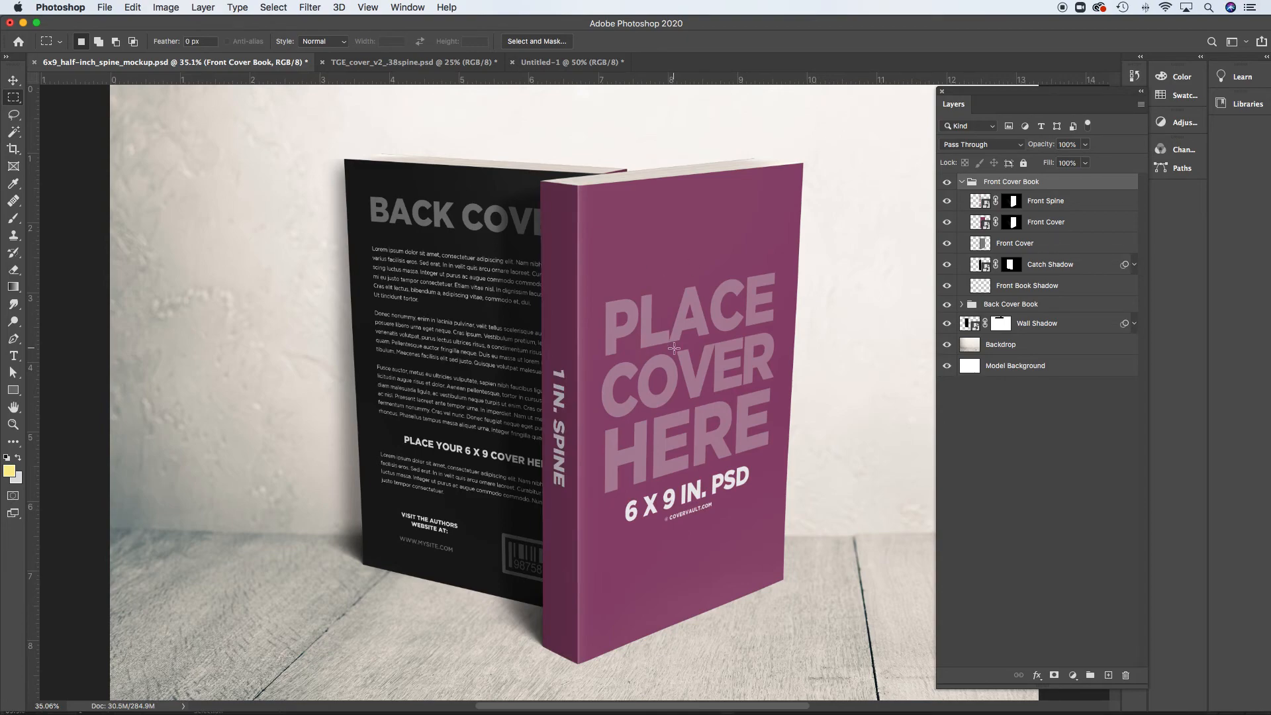
Inspect the blending modes of the Front Spine layer and both Front Cover layers, leaving them as set.
{"action": "left_click", "coordinate": [1052, 202]}
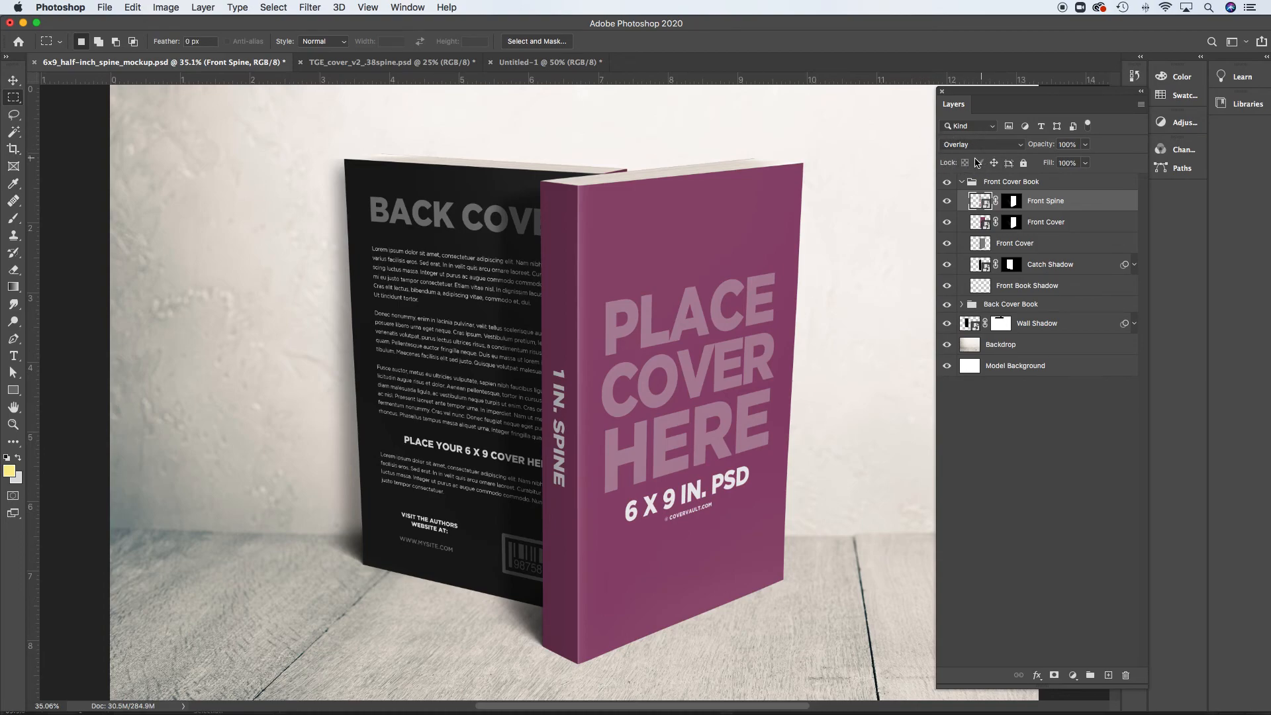
{"action": "left_click", "coordinate": [1021, 145]}
{"action": "left_click", "coordinate": [983, 2]}
{"action": "left_click", "coordinate": [989, 145]}
{"action": "scroll", "coordinate": [989, 145], "scroll_direction": "up", "scroll_amount": 1}
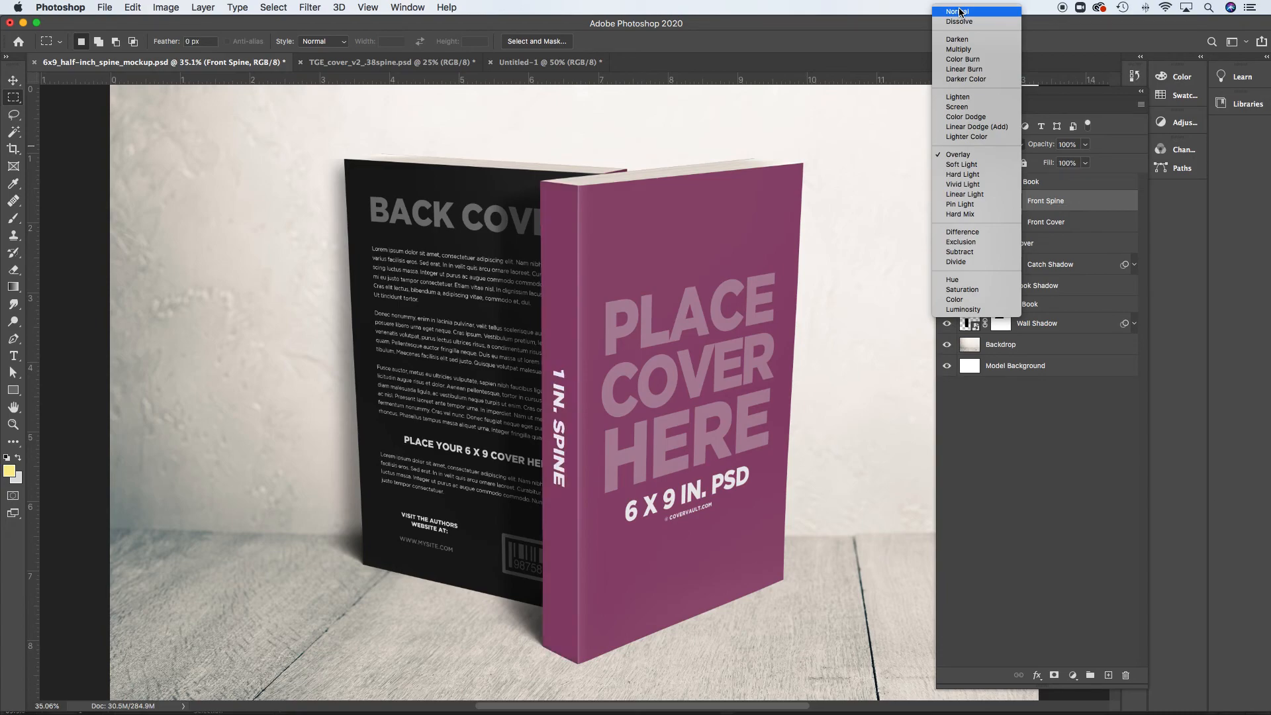
{"action": "left_click", "coordinate": [1038, 405]}
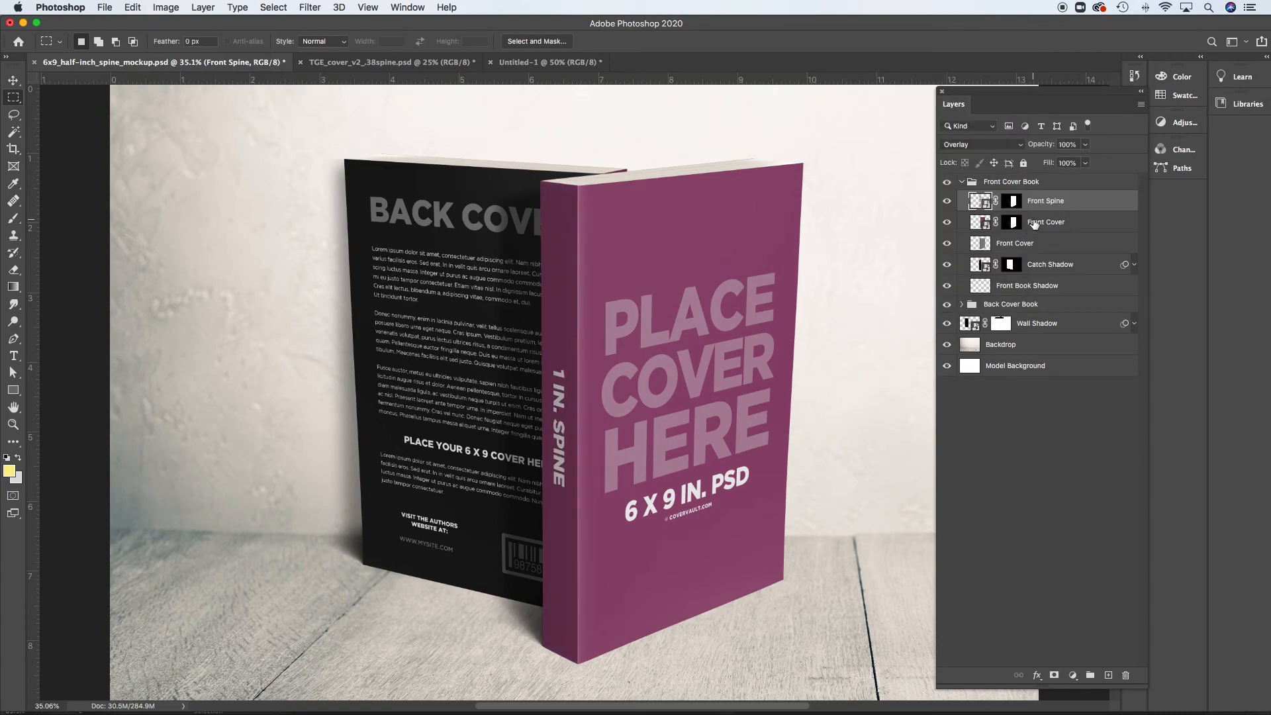
{"action": "left_click", "coordinate": [1052, 224]}
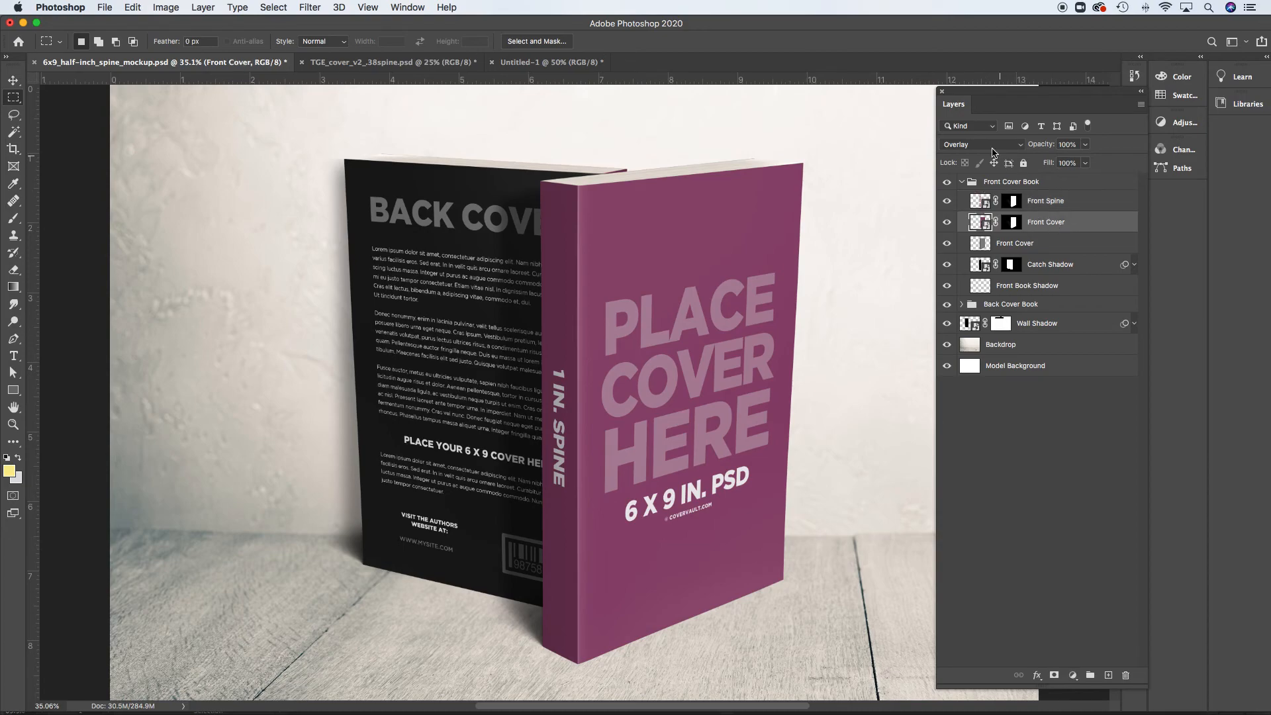
{"action": "left_click", "coordinate": [1037, 245]}
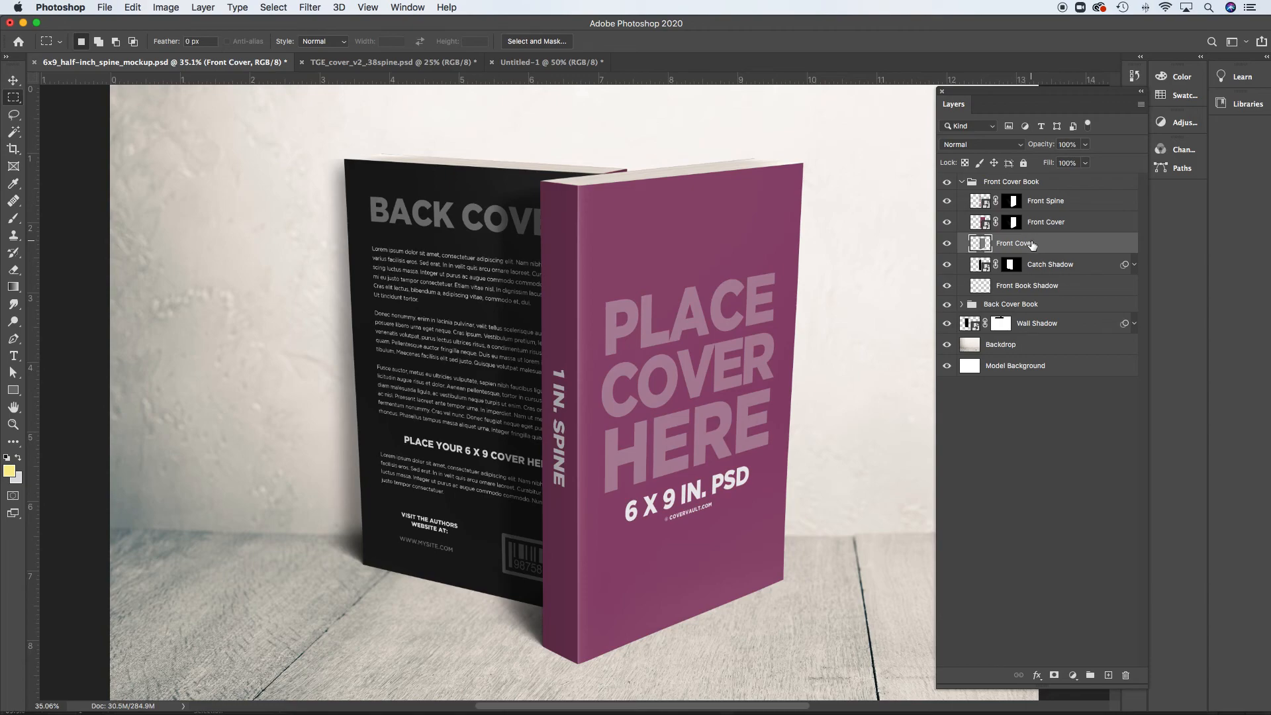
Hide the Front Spine and masked Front Cover layers together to compare against the grey base book, then show them again.
{"action": "left_click_drag", "start_coordinate": [950, 222], "coordinate": [947, 202]}
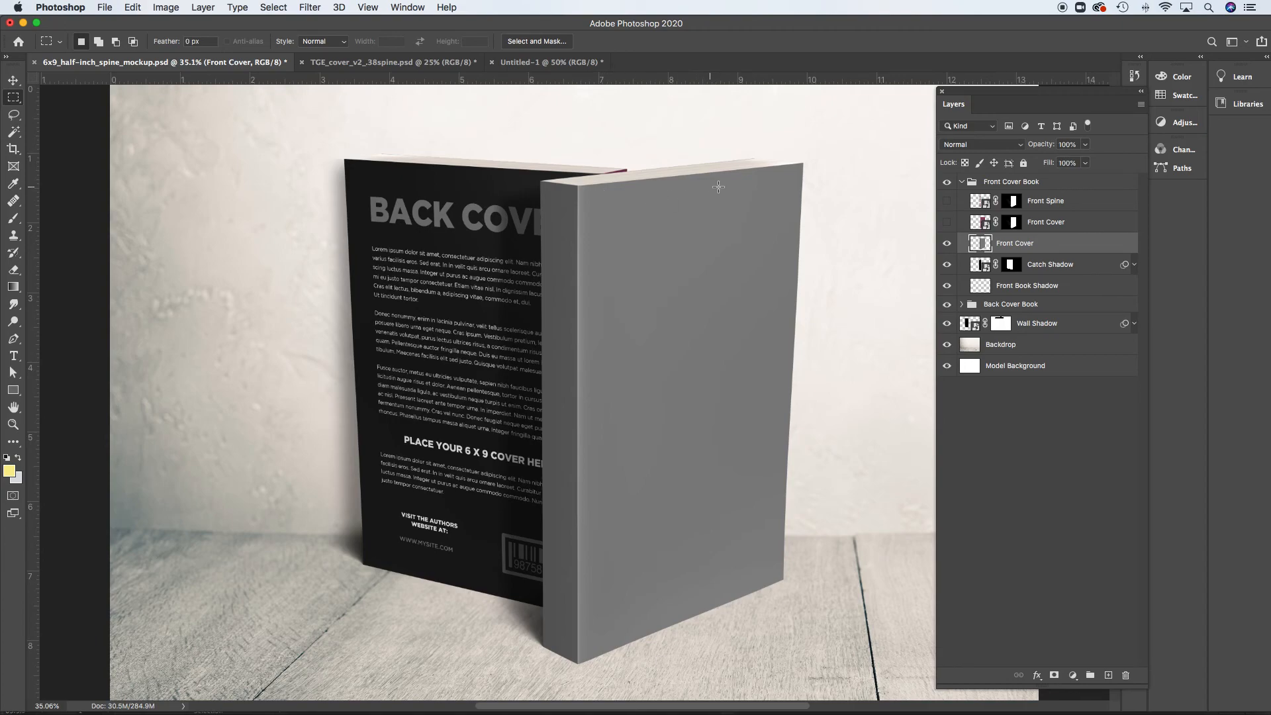
{"action": "left_click", "coordinate": [946, 222]}
{"action": "left_click", "coordinate": [948, 202]}
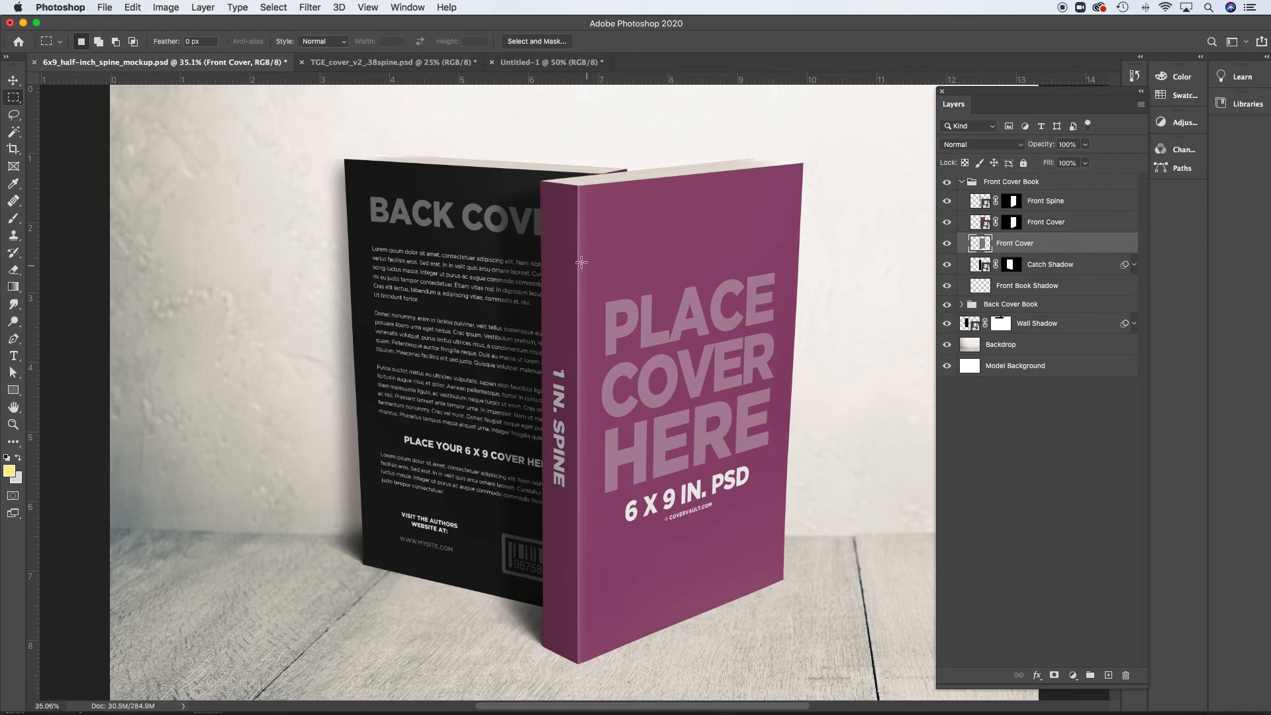
Toggle the Catch Shadow and Front Book Shadow layers off and on to examine the shadows they cast.
{"action": "left_click", "coordinate": [949, 265]}
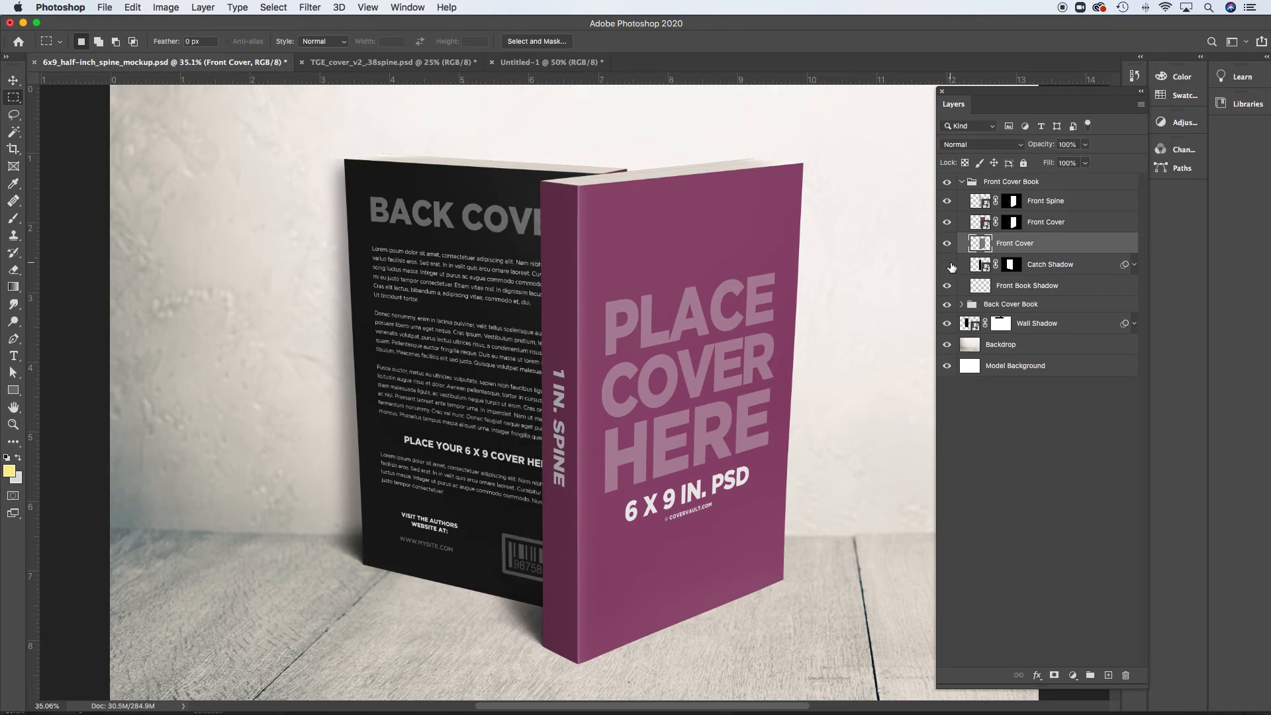
{"action": "left_click", "coordinate": [948, 265]}
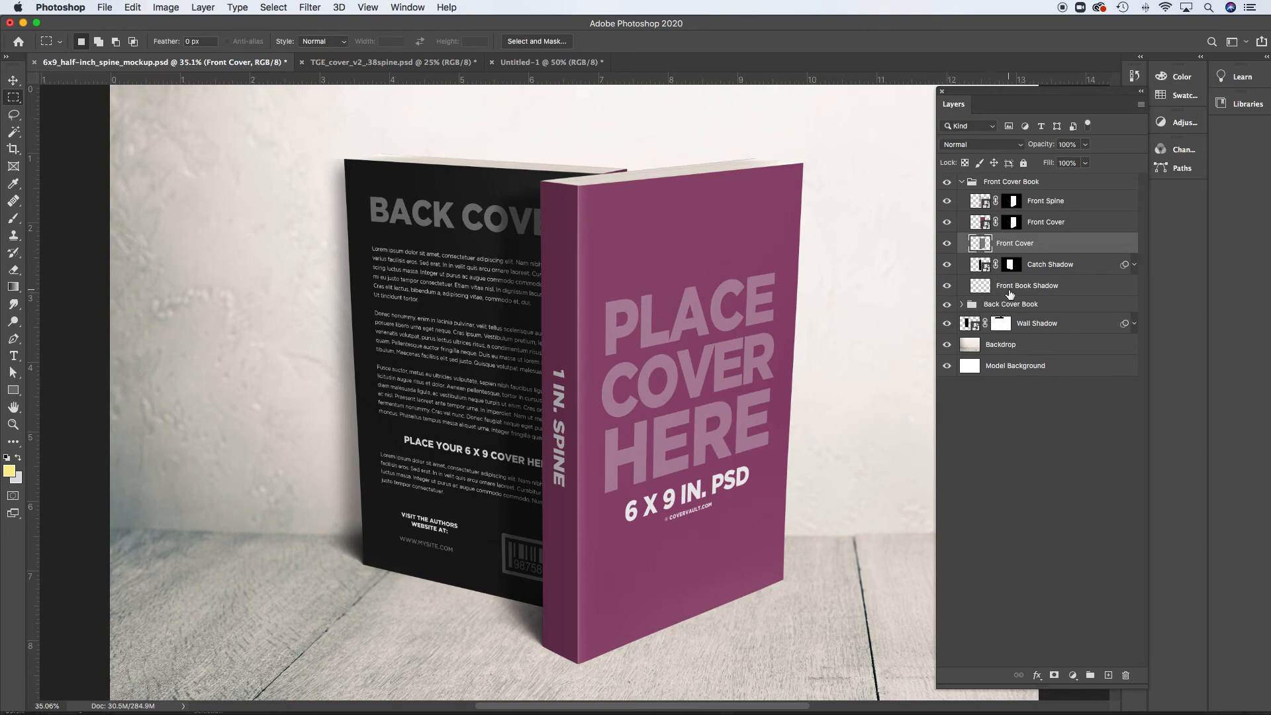
{"action": "left_click", "coordinate": [947, 286]}
{"action": "left_click", "coordinate": [948, 286]}
{"action": "left_click", "coordinate": [947, 286]}
{"action": "left_click", "coordinate": [947, 287]}
Expand the Back Cover Book group in place of the front one and check its Back Cover Spine layer with the front book temporarily hidden.
{"action": "left_click", "coordinate": [961, 182]}
{"action": "left_click", "coordinate": [962, 199]}
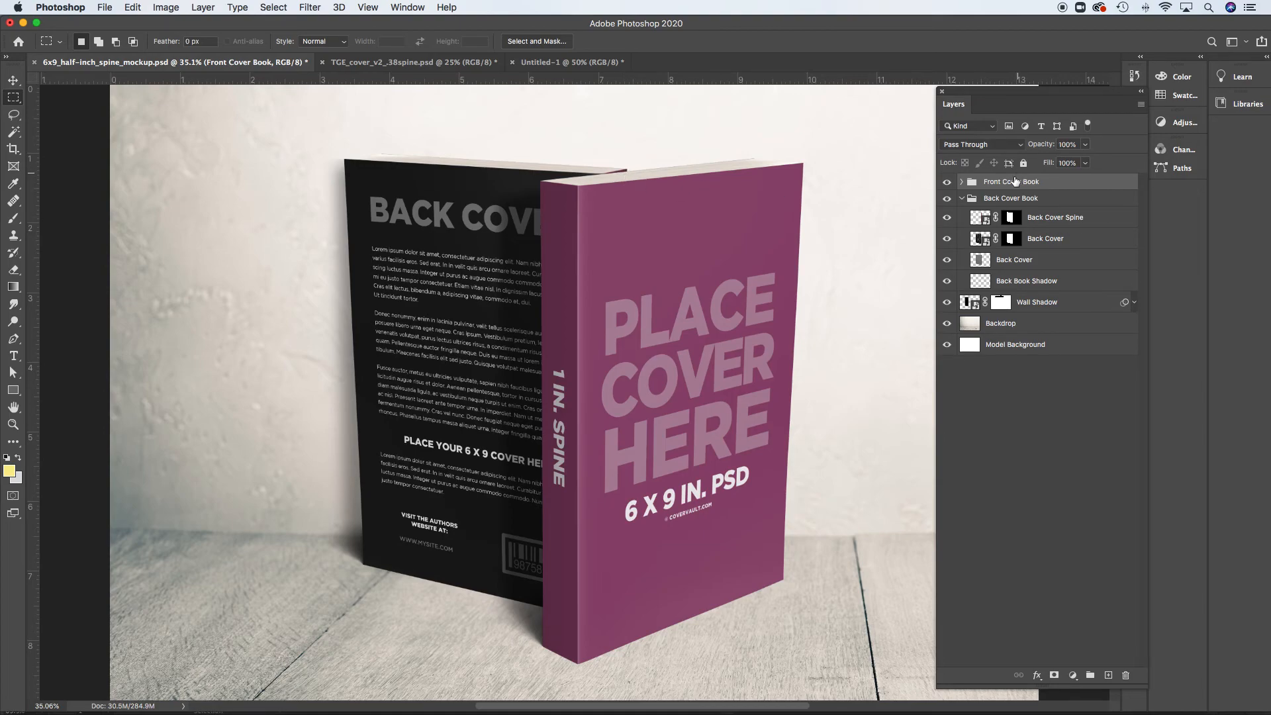
{"action": "left_click", "coordinate": [947, 182]}
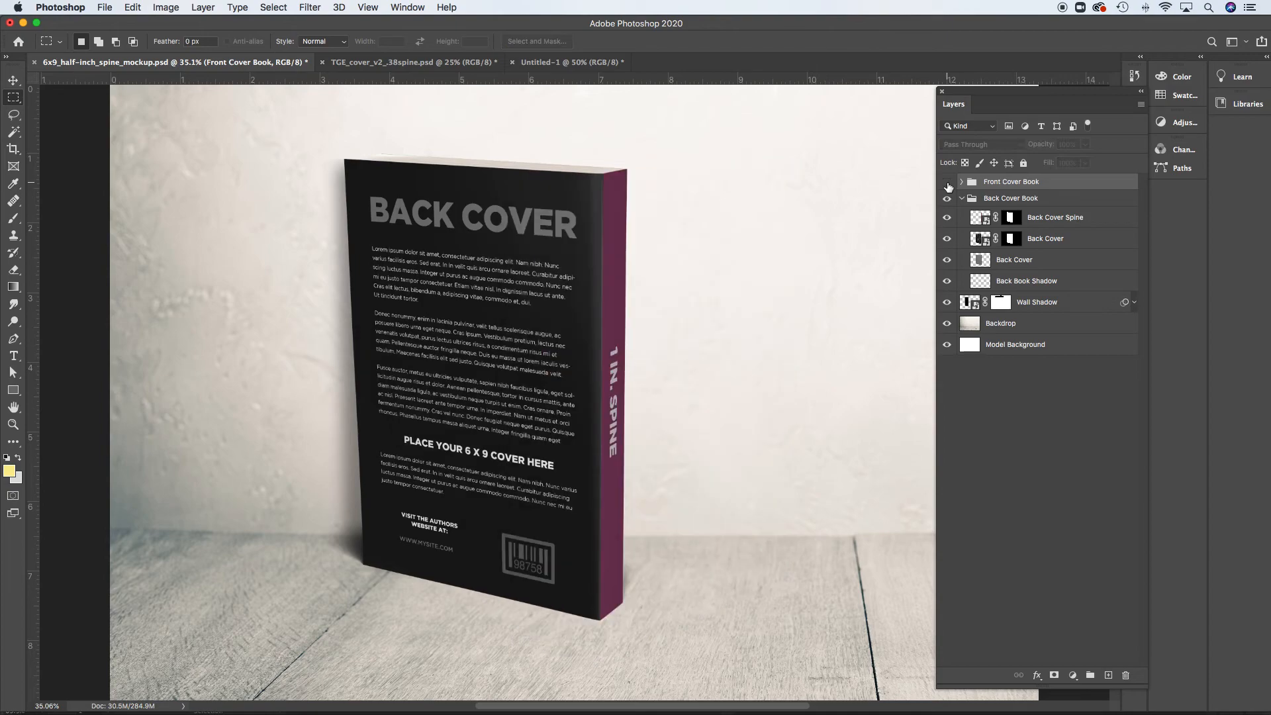
{"action": "left_click", "coordinate": [947, 219]}
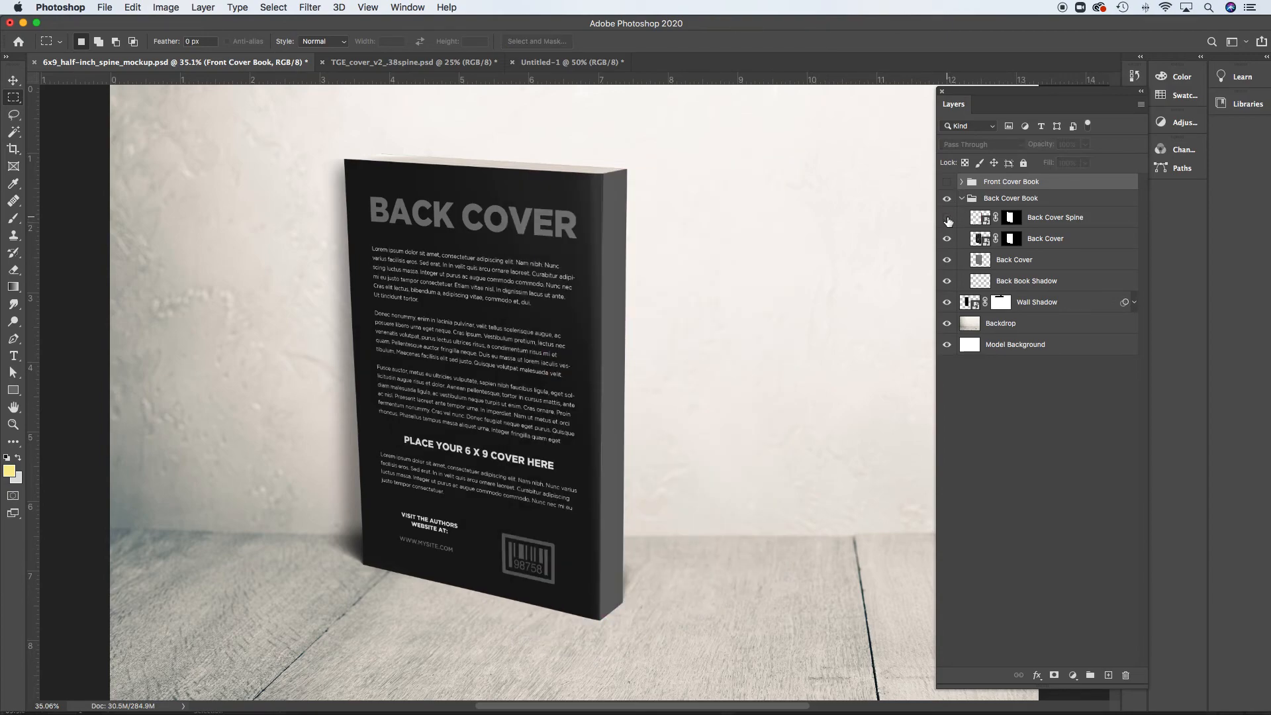
{"action": "left_click", "coordinate": [948, 218]}
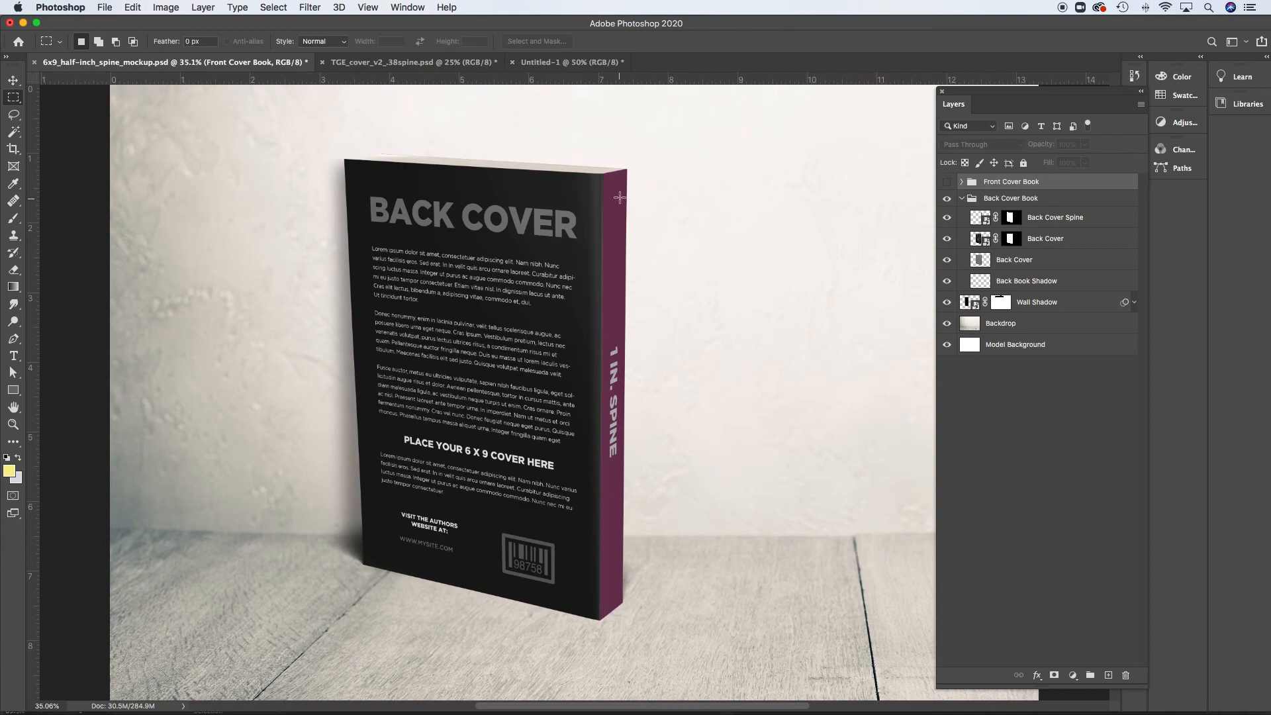
{"action": "left_click", "coordinate": [947, 182]}
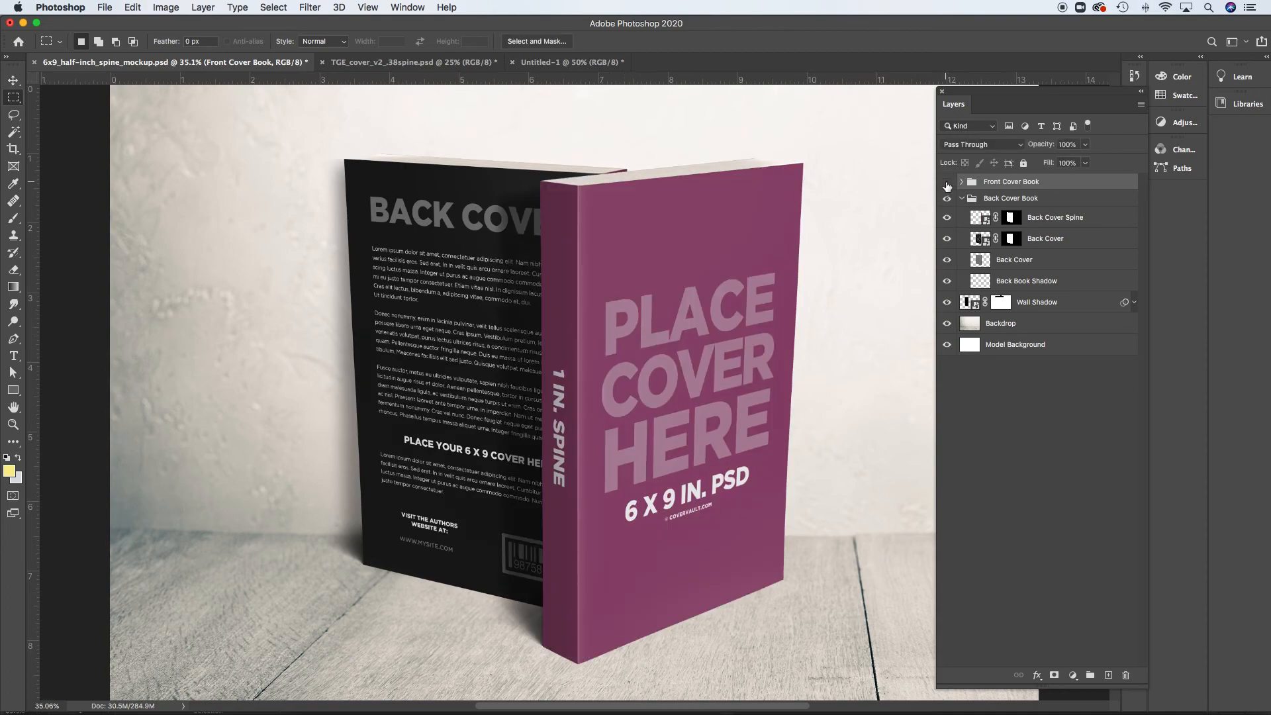
Examine the grey back book base by temporarily hiding the front book, Back Cover Spine and masked Back Cover layer, then collapse the Back Cover Book group.
{"action": "left_click", "coordinate": [947, 182]}
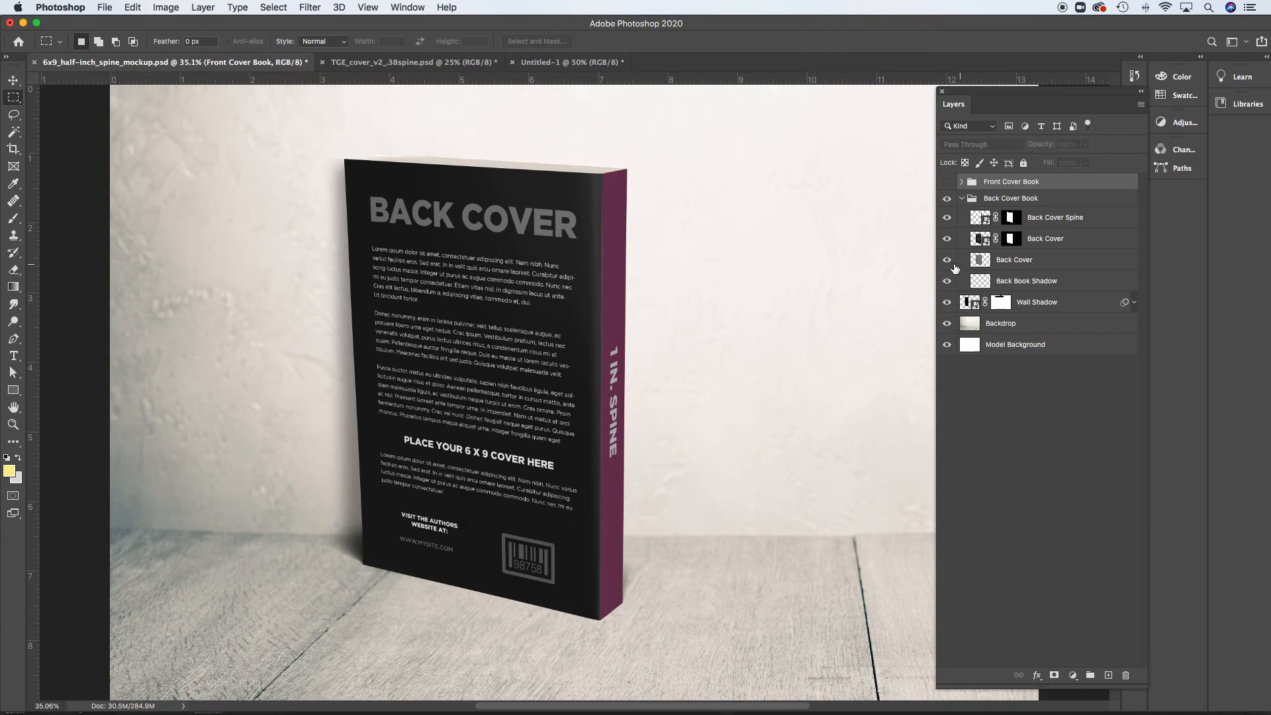
{"action": "left_click", "coordinate": [946, 217]}
{"action": "left_click", "coordinate": [947, 238]}
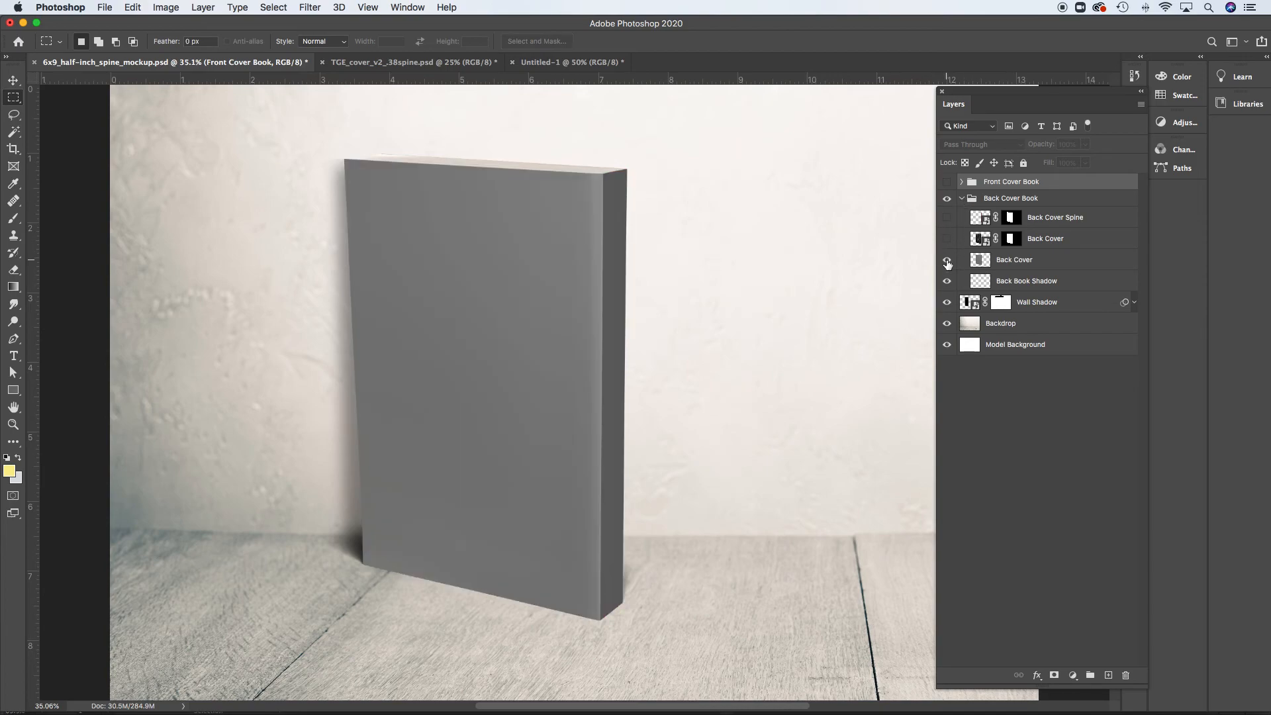
{"action": "left_click", "coordinate": [947, 239]}
{"action": "left_click", "coordinate": [947, 217]}
{"action": "left_click", "coordinate": [947, 183]}
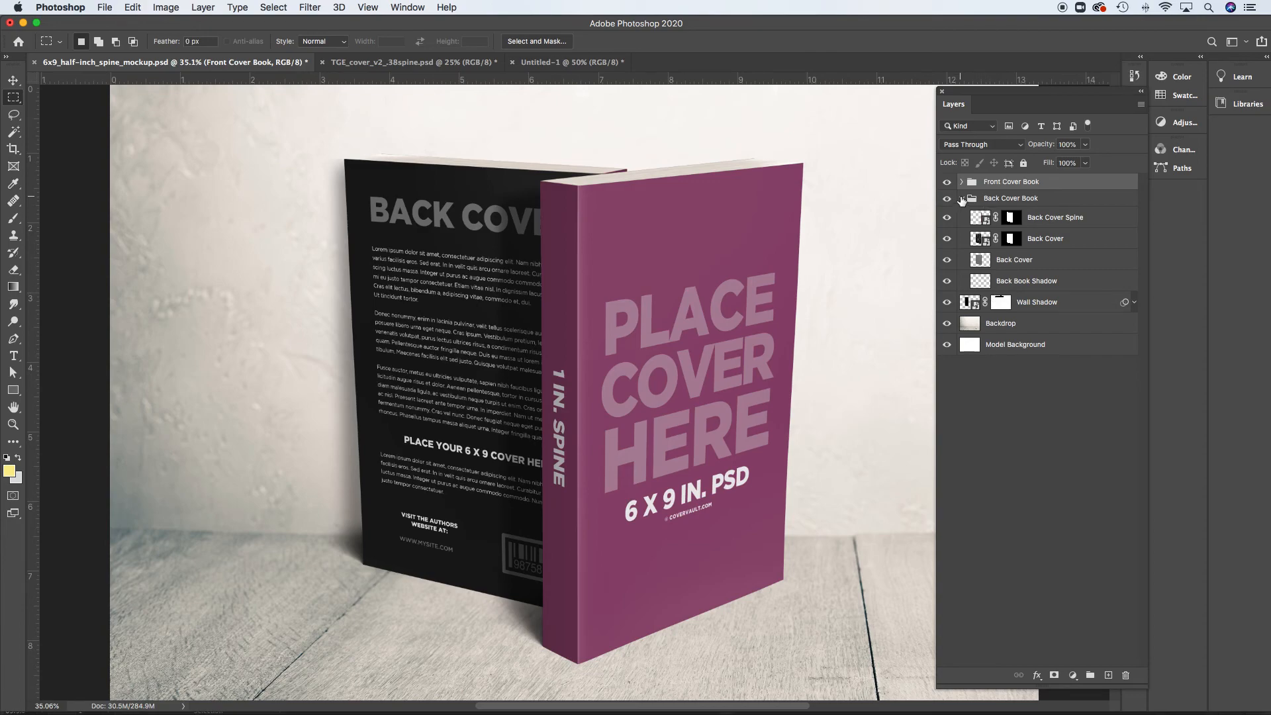
{"action": "left_click", "coordinate": [962, 199]}
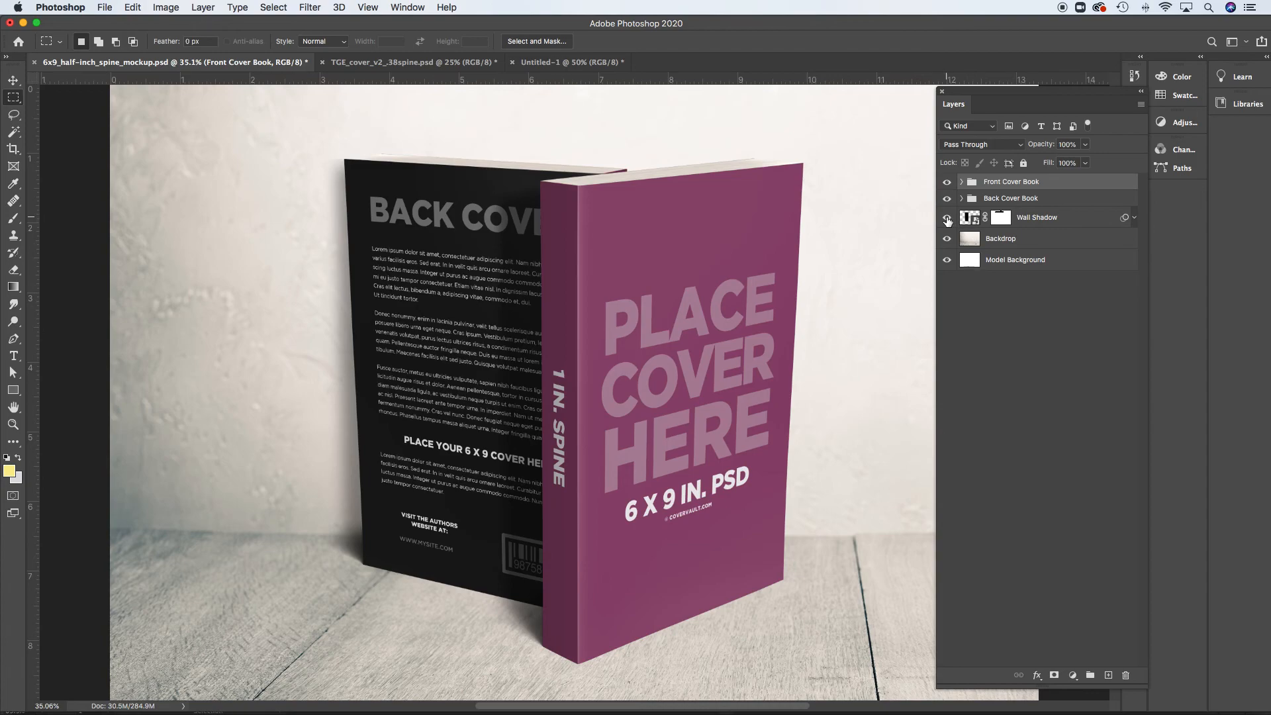
Toggle the Wall Shadow and Backdrop layers off and on to compare the scene with and without them.
{"action": "left_click", "coordinate": [947, 219]}
{"action": "left_click", "coordinate": [948, 219]}
{"action": "left_click", "coordinate": [948, 239]}
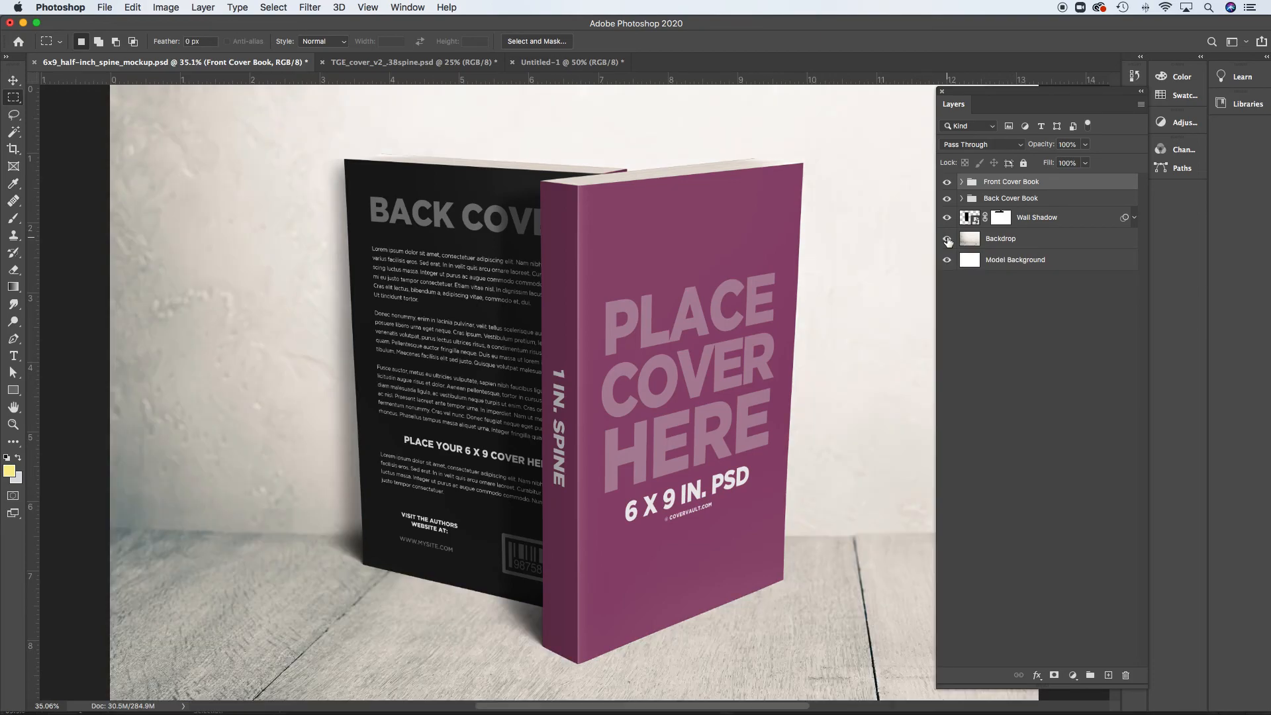
{"action": "left_click", "coordinate": [947, 239]}
{"action": "left_click", "coordinate": [947, 239]}
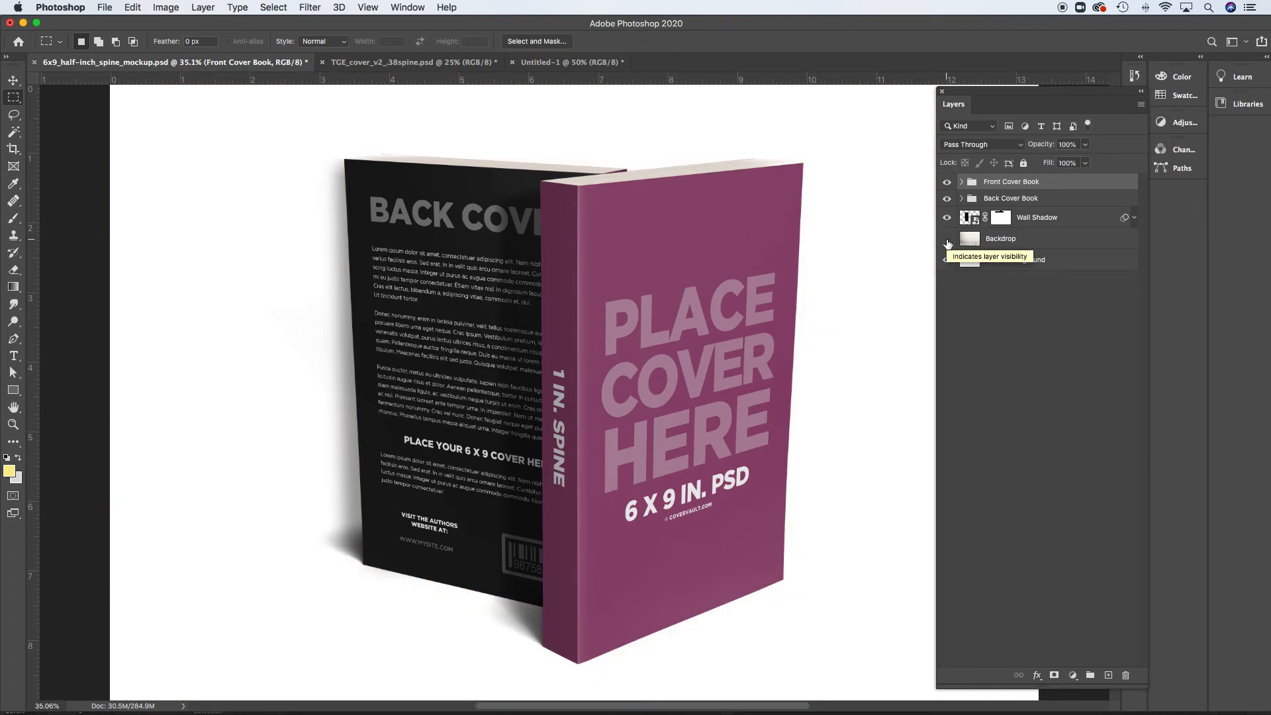
{"action": "left_click", "coordinate": [947, 241]}
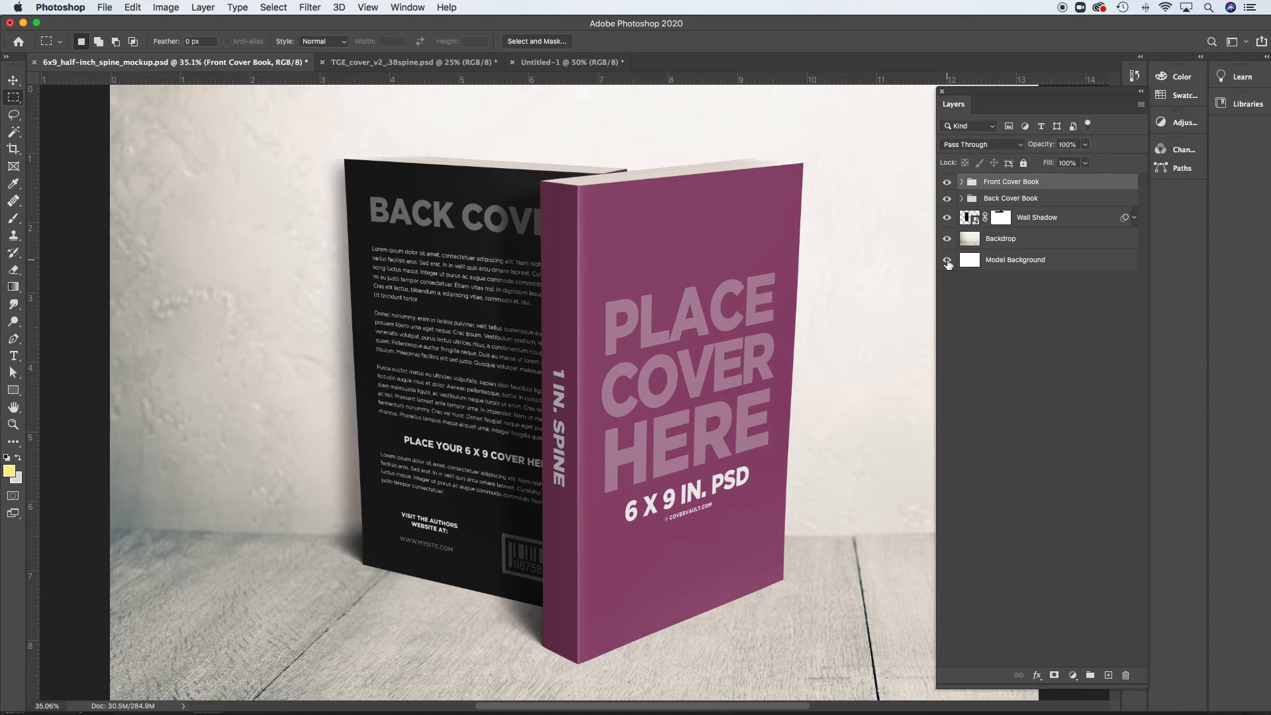
Select the Backdrop layer and check the Model Background layer by hiding and showing it.
{"action": "left_click", "coordinate": [1032, 245]}
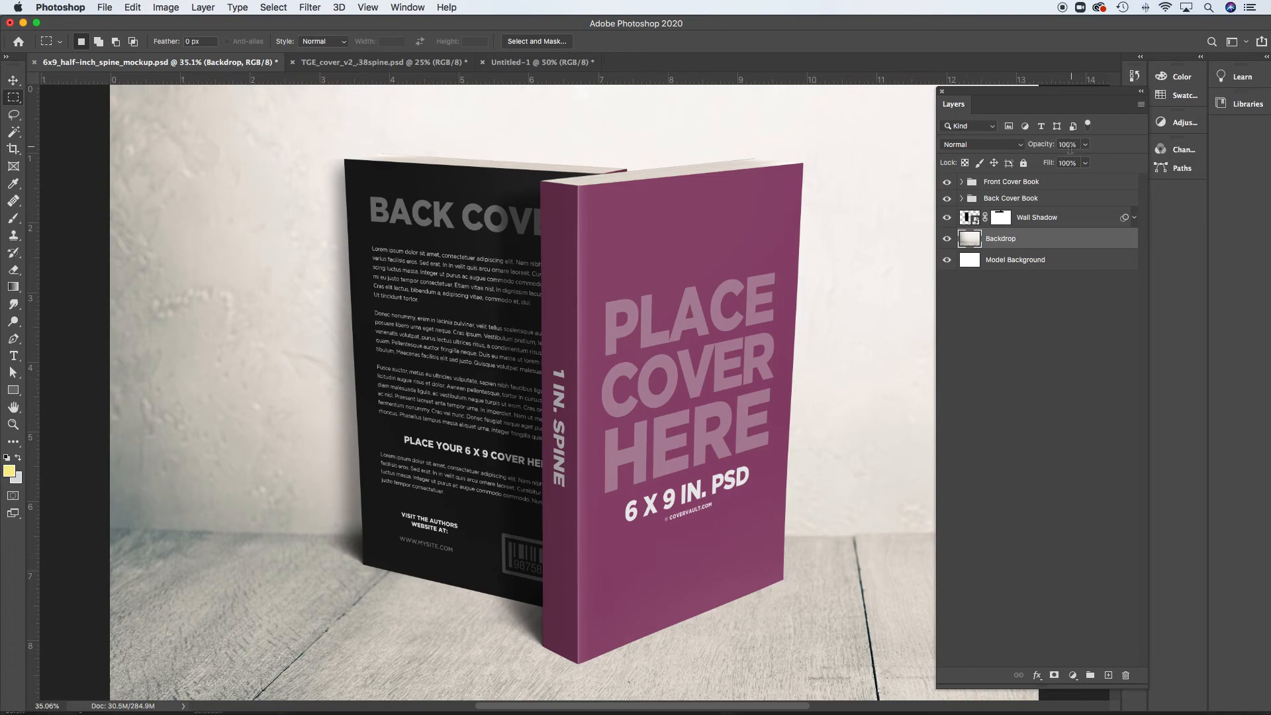
{"action": "left_click", "coordinate": [947, 261]}
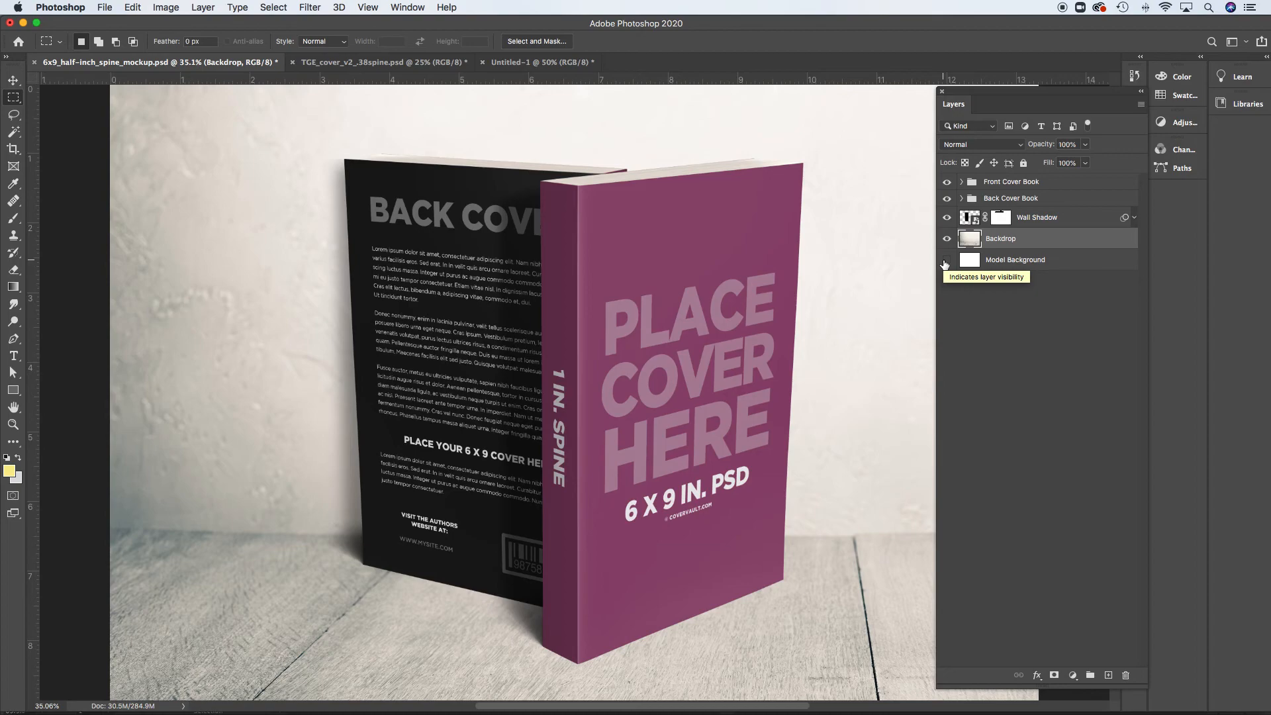
{"action": "left_click", "coordinate": [946, 260]}
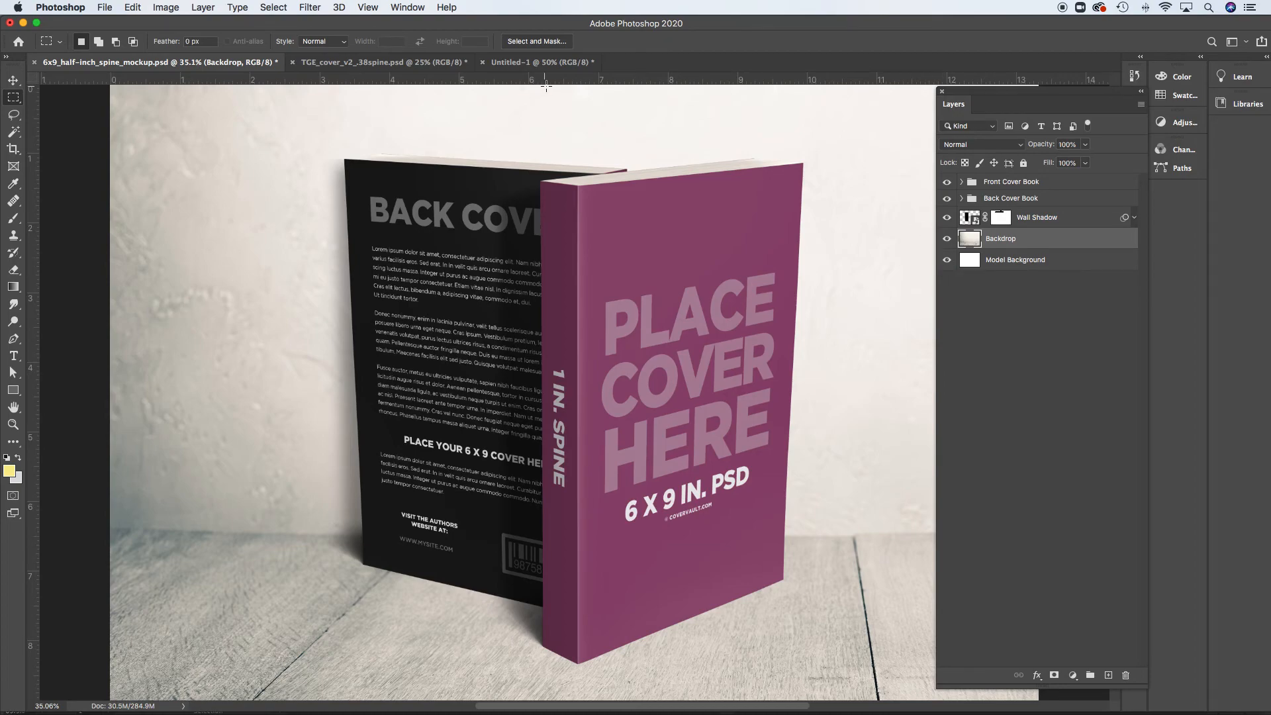
Expand the mockup's Front Cover Book group and check its masked Front Cover layer by hiding and showing it.
{"action": "left_click", "coordinate": [409, 63]}
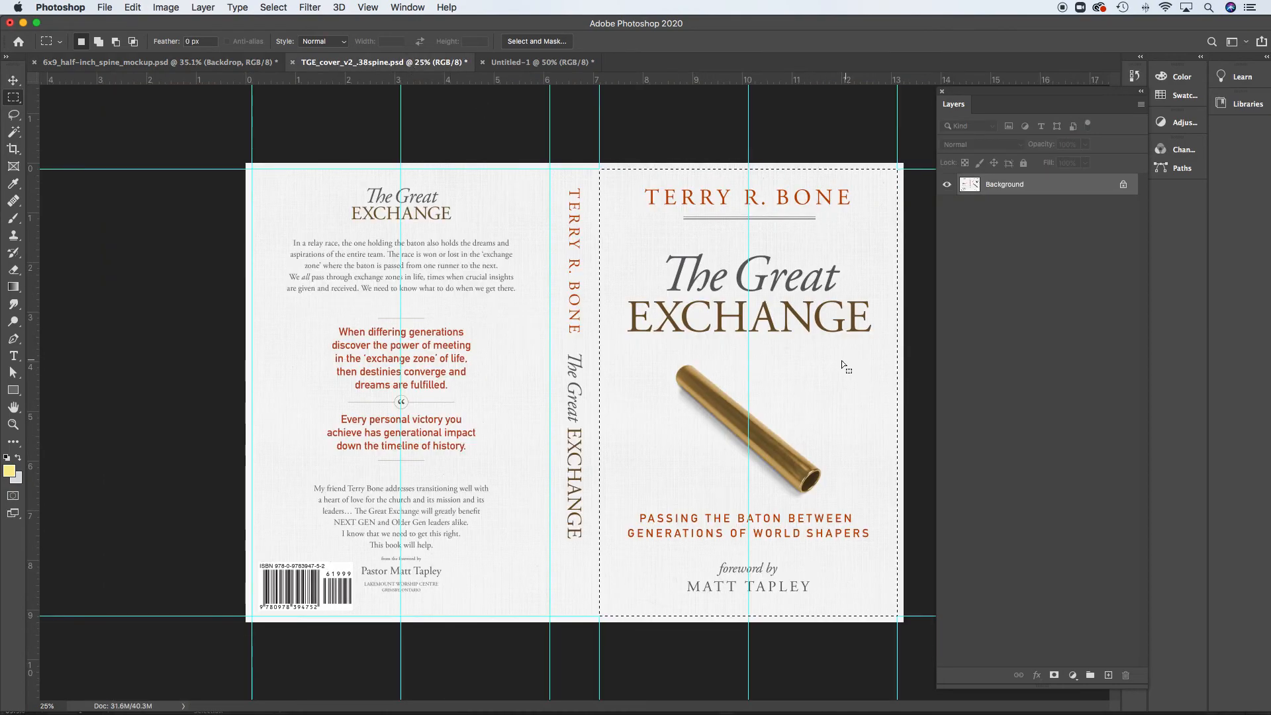
{"action": "left_click", "coordinate": [221, 67]}
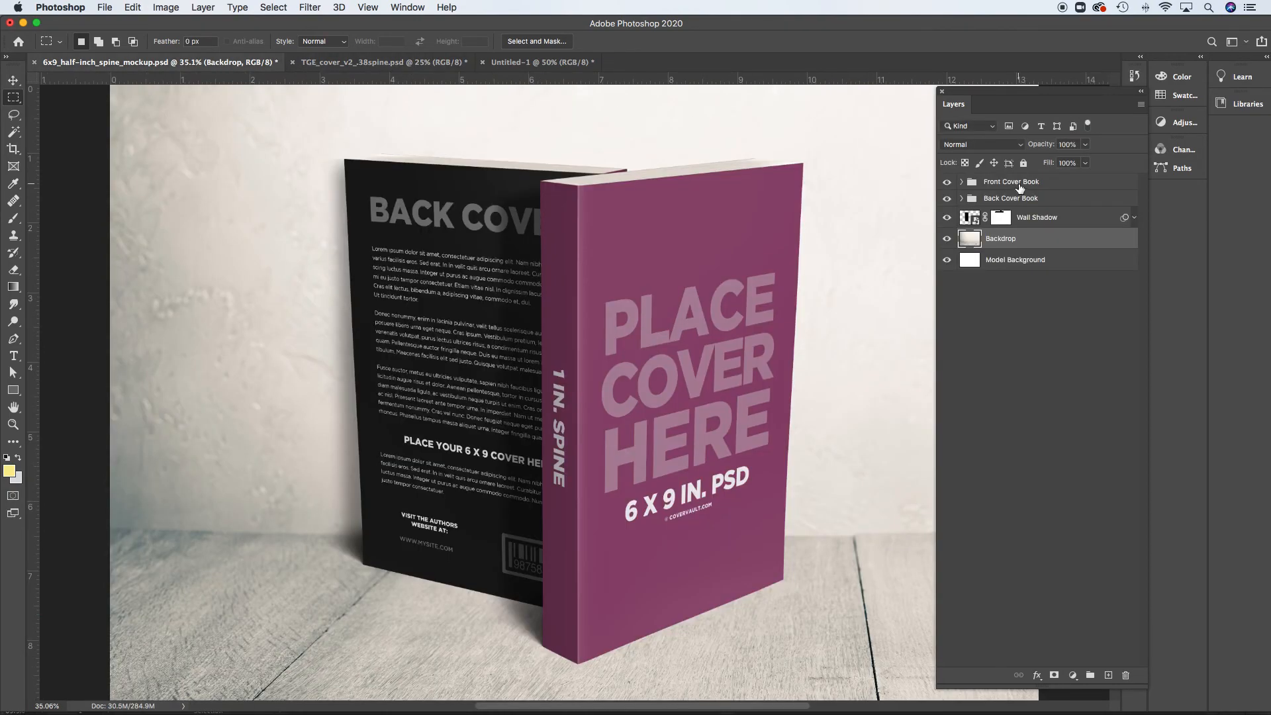
{"action": "left_click", "coordinate": [961, 183]}
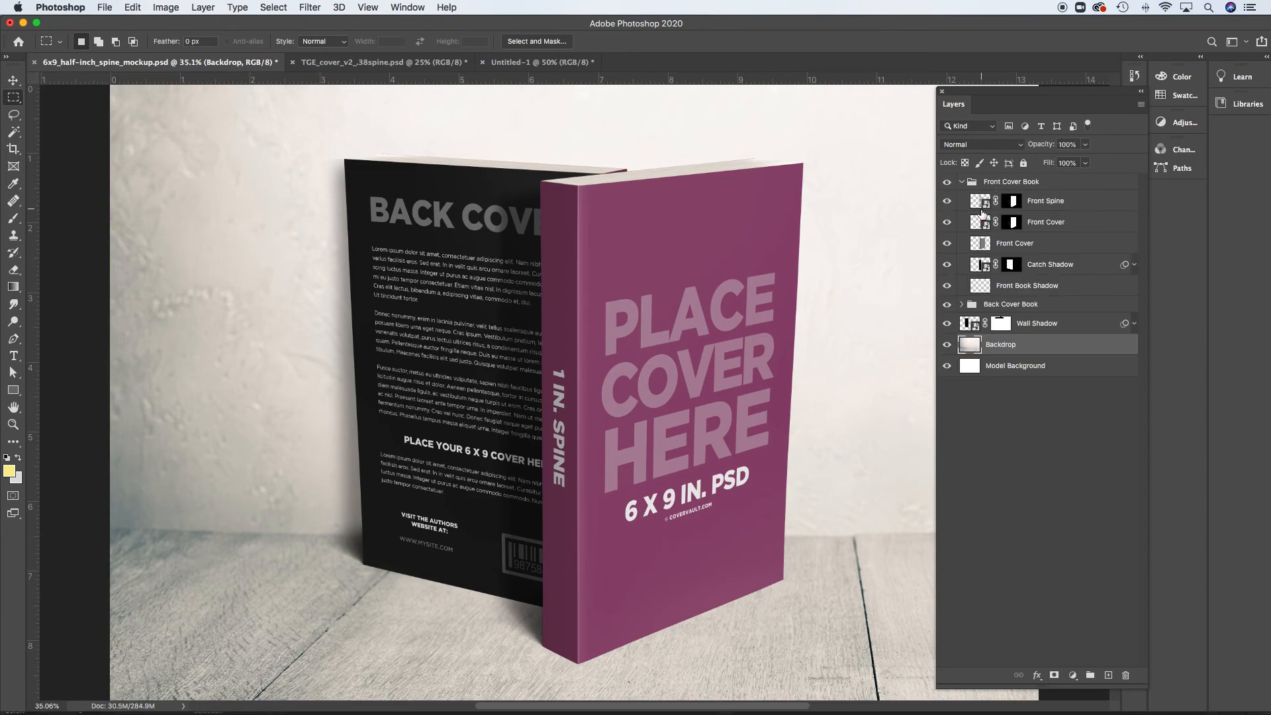
{"action": "left_click", "coordinate": [947, 223]}
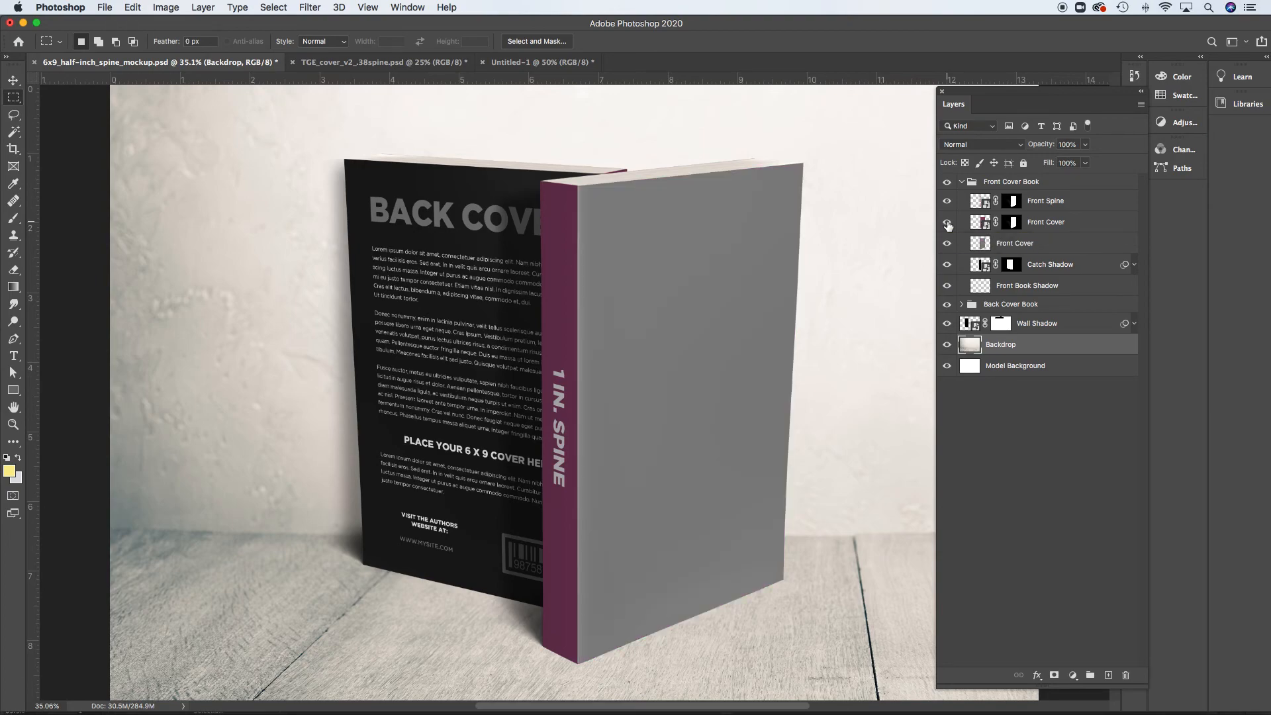
{"action": "left_click", "coordinate": [948, 223]}
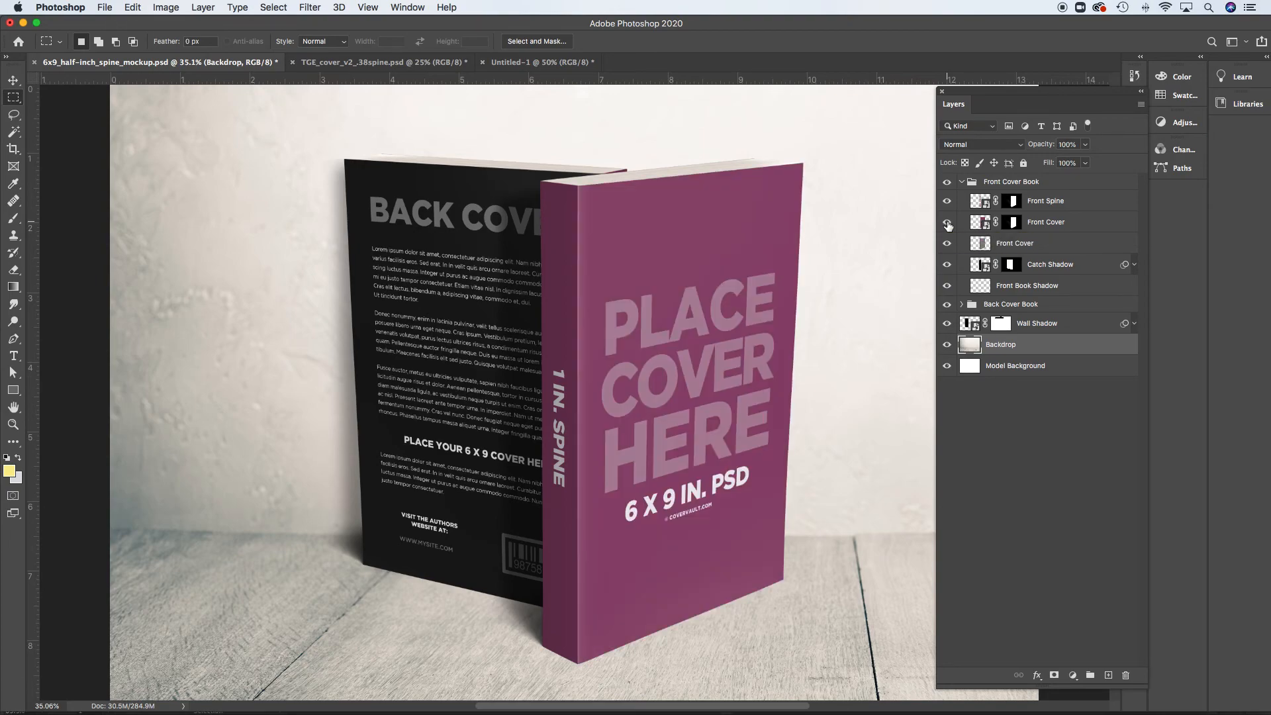
Paste the copied front cover artwork above the grey Front Cover base layer, and hide the Front Spine and masked Front Cover layers.
{"action": "left_click", "coordinate": [1044, 244]}
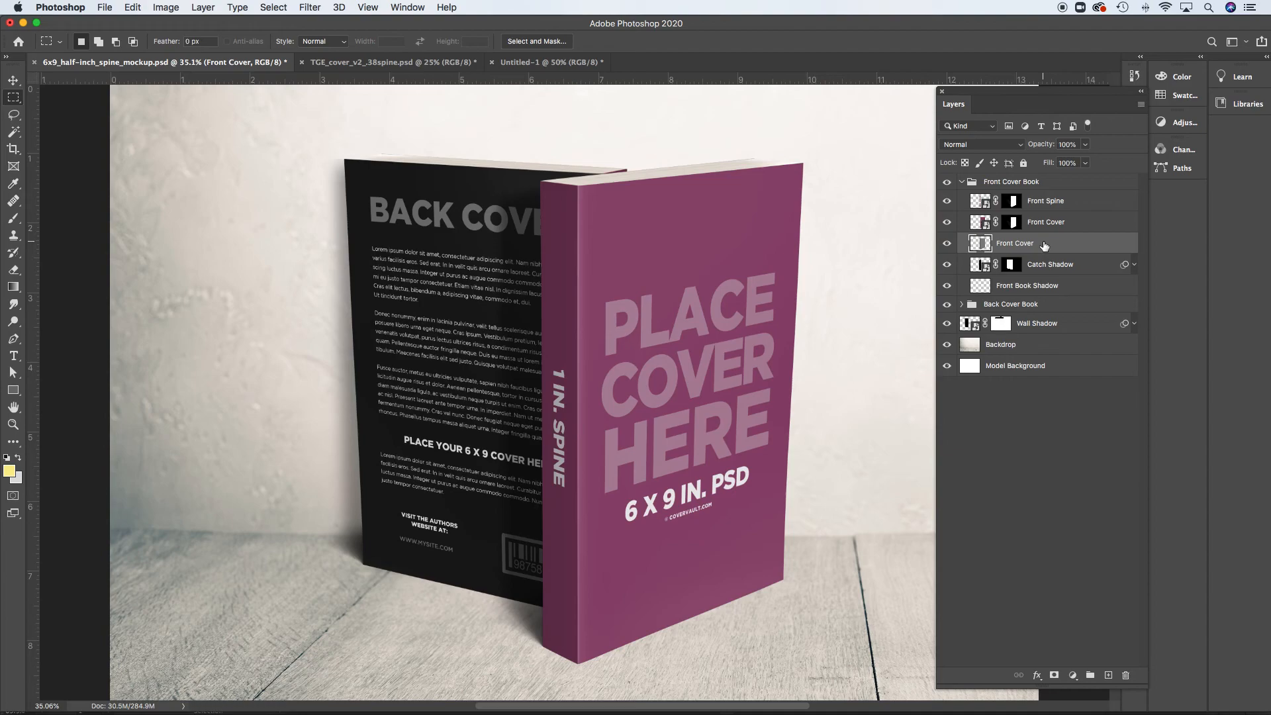
{"action": "key", "text": "super+v"}
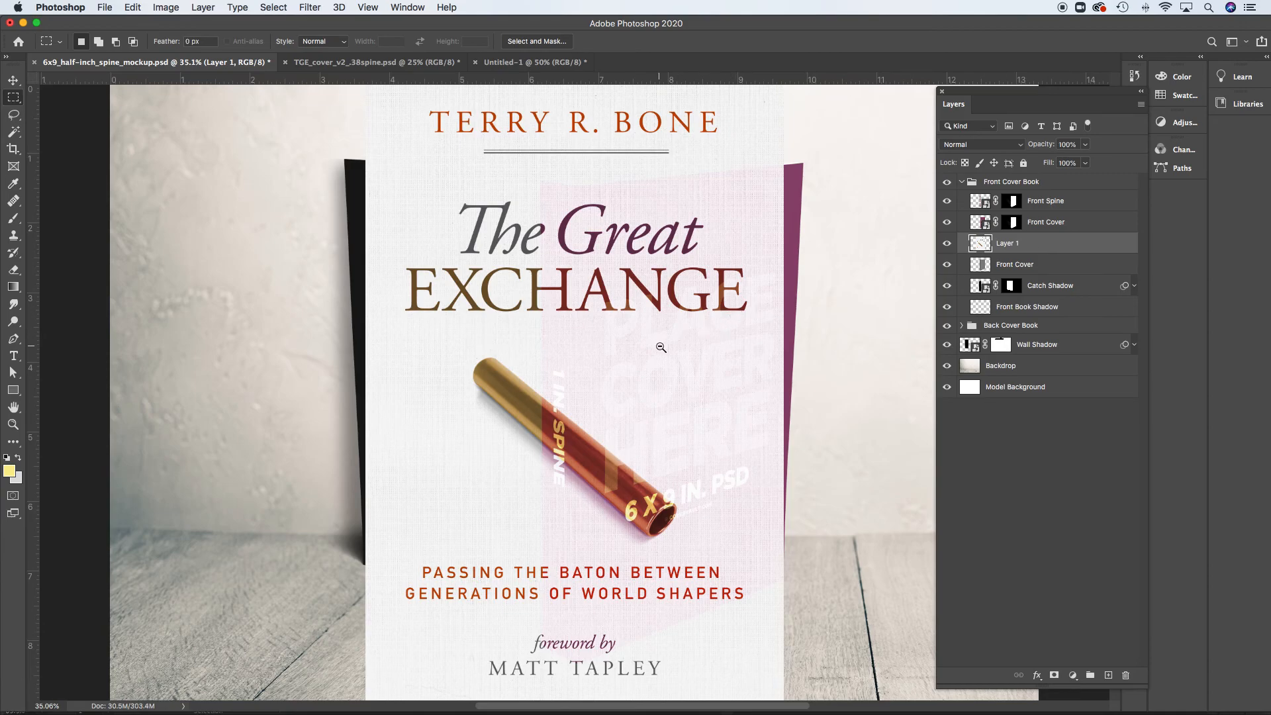
{"action": "key", "text": "super+minus"}
{"action": "key", "text": "super+minus"}
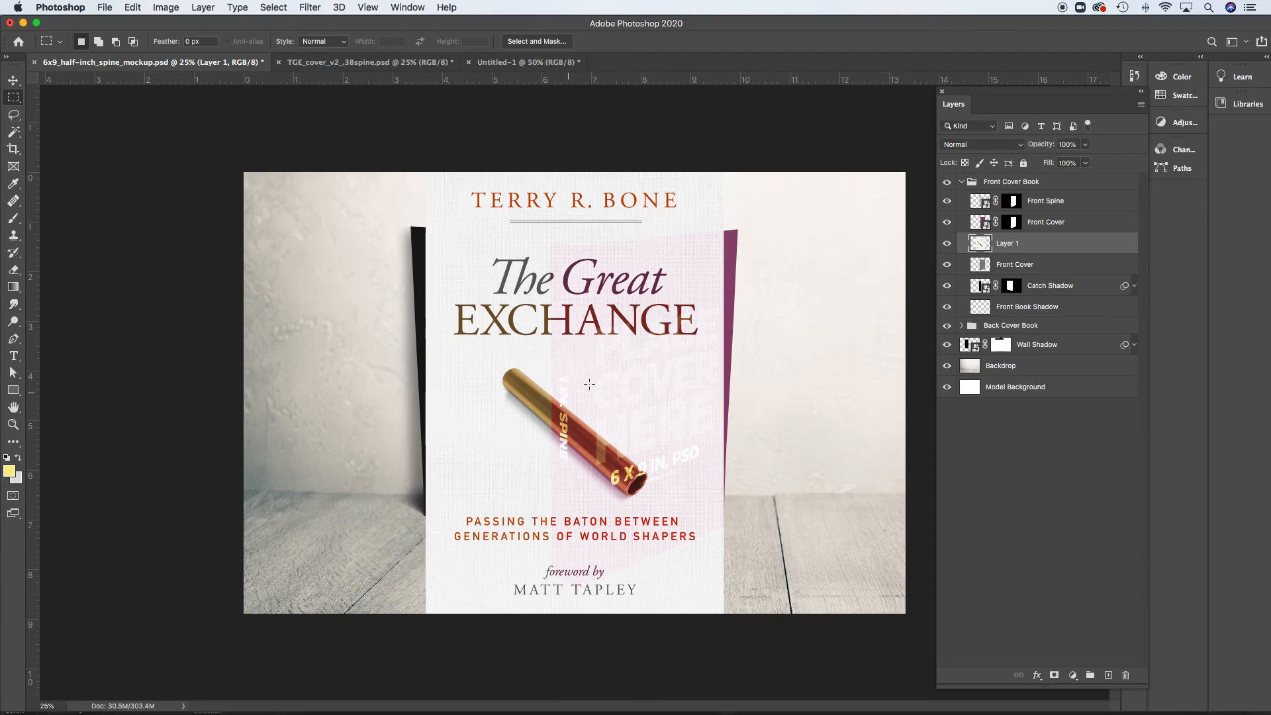
{"action": "left_click", "coordinate": [947, 201]}
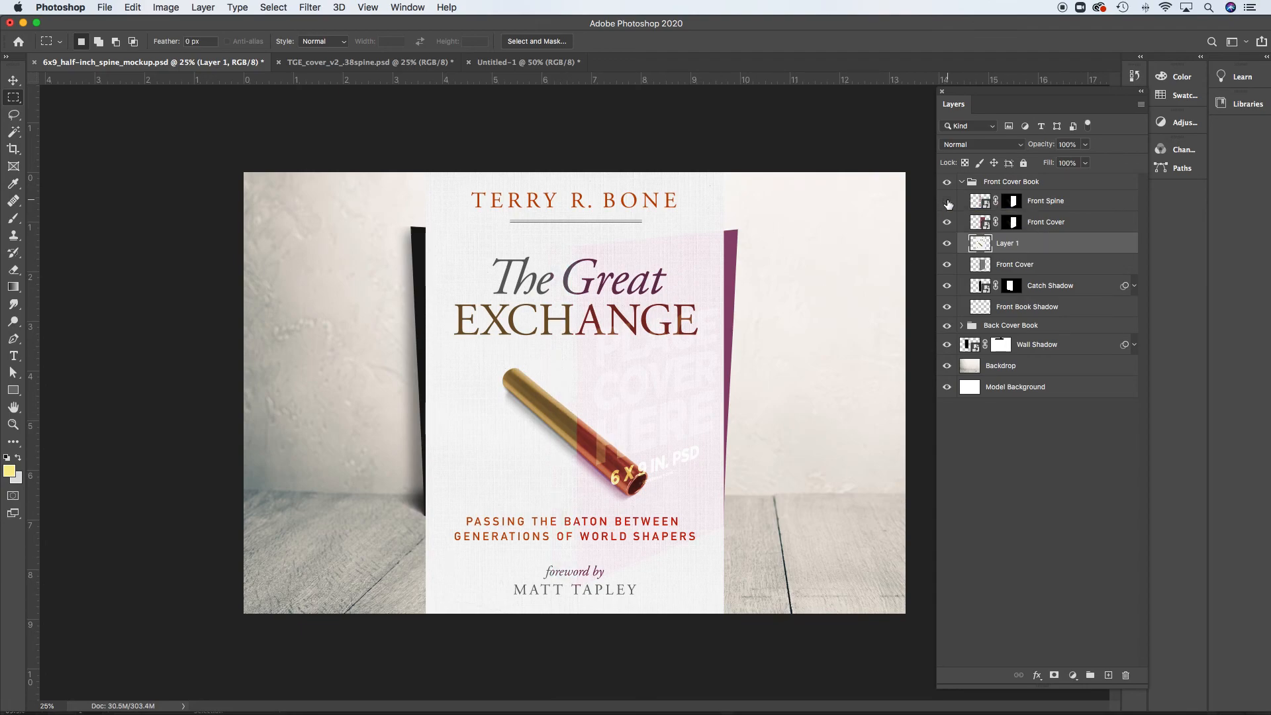
{"action": "left_click", "coordinate": [948, 222]}
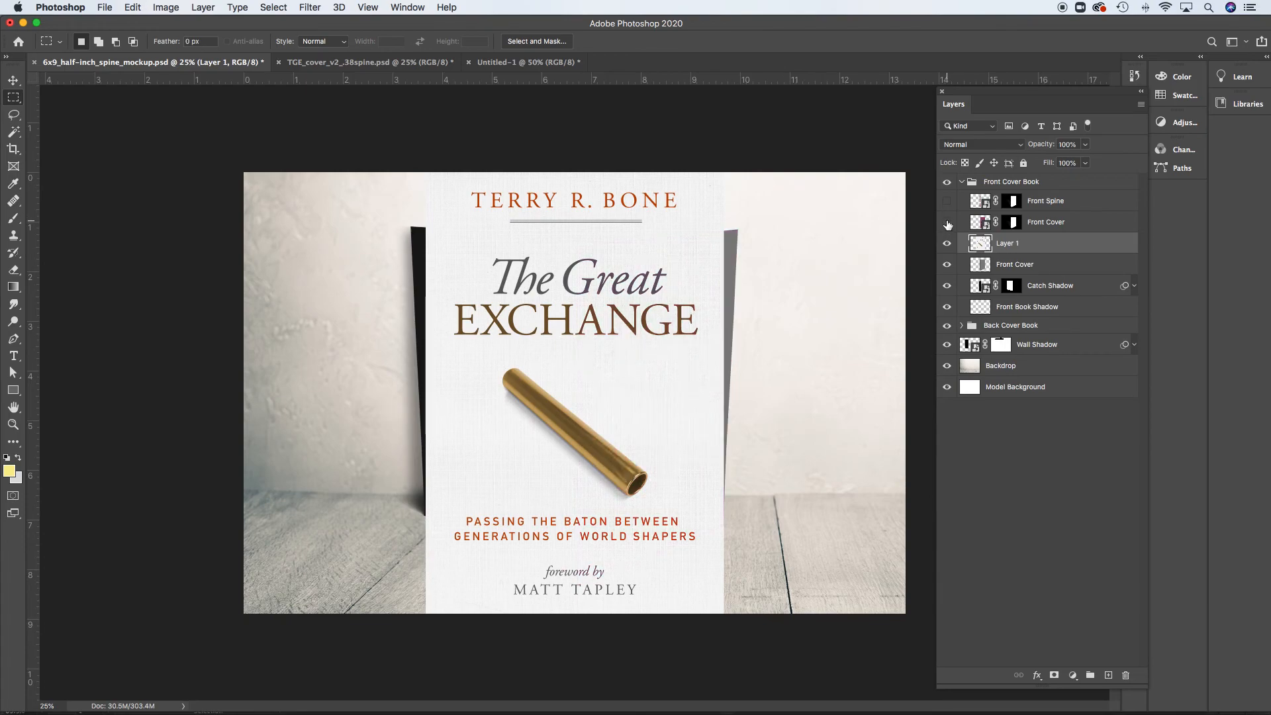
Rename the pasted artwork layer as TGE front.
{"action": "double_click", "coordinate": [1011, 243]}
{"action": "type", "text": "TGE"}
{"action": "key", "text": "BackSpace"}
{"action": "key", "text": "BackSpace"}
{"action": "type", "text": "front"}
{"action": "key", "text": "Return"}
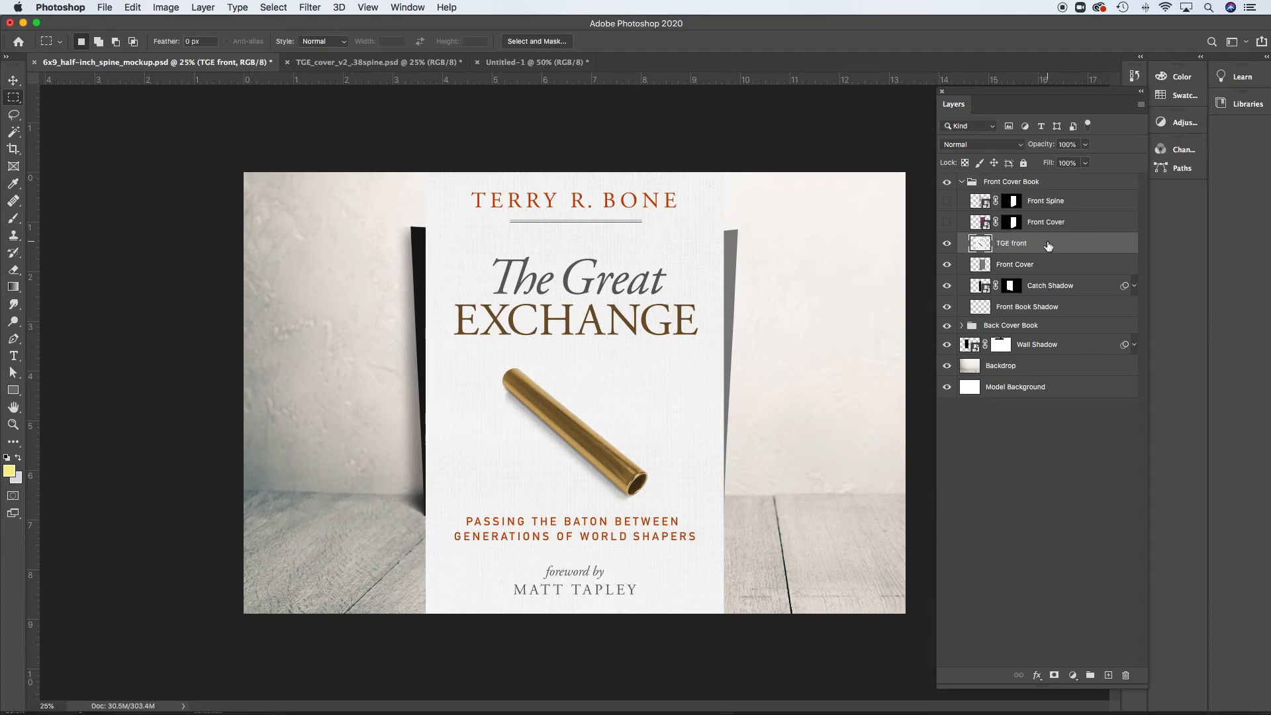
Move the TGE front artwork so its upper-right corner sits on the upper-right corner of the grey front book.
{"action": "left_click", "coordinate": [14, 80]}
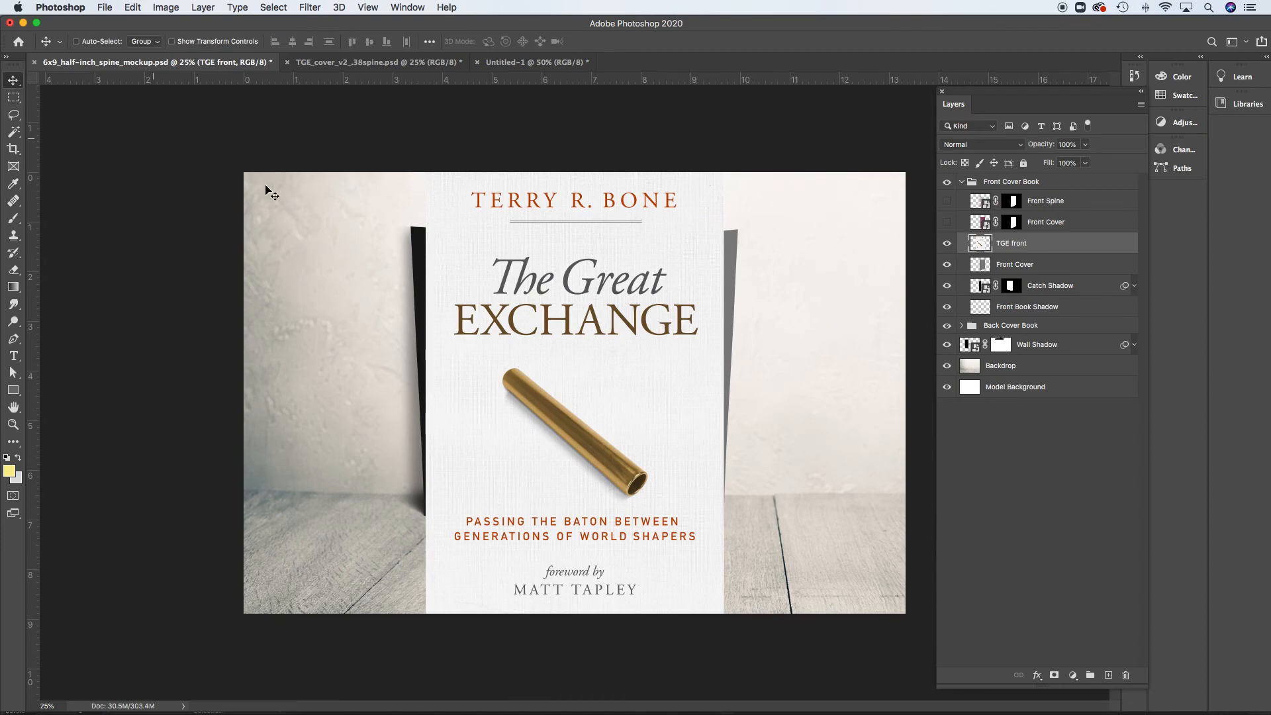
{"action": "left_click_drag", "start_coordinate": [628, 325], "coordinate": [405, 323]}
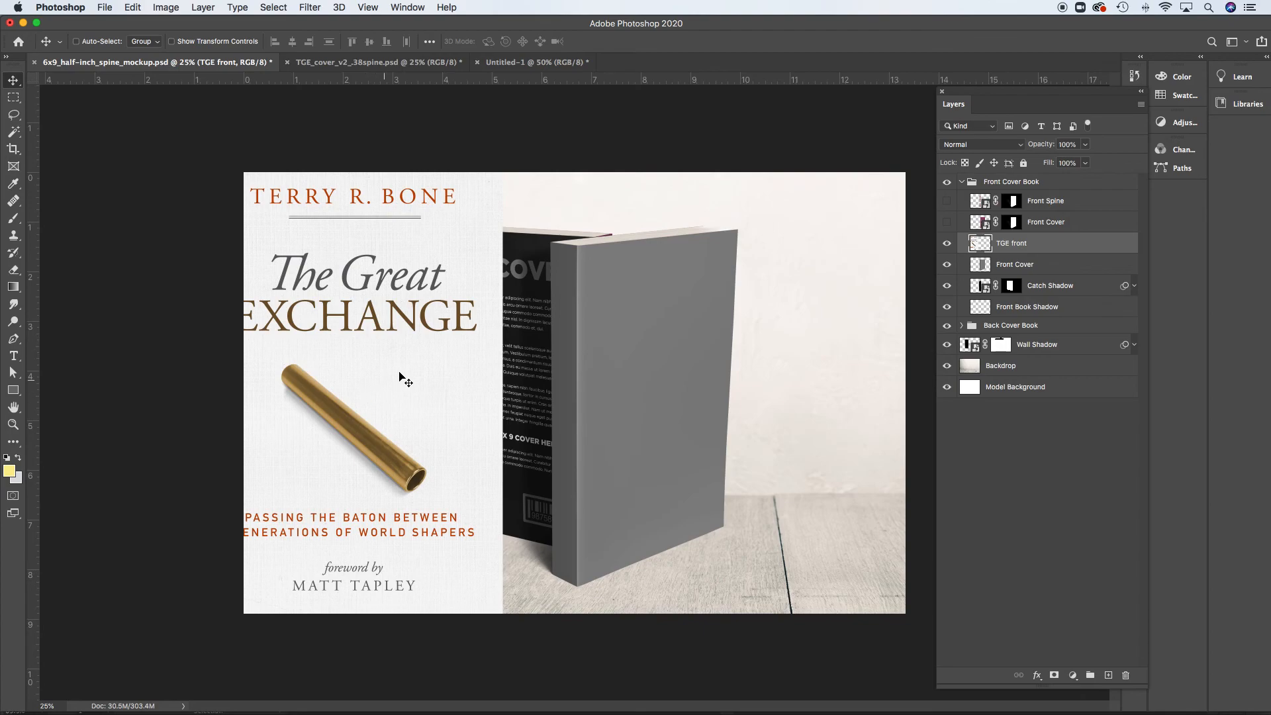
{"action": "left_click_drag", "start_coordinate": [404, 287], "coordinate": [648, 322]}
{"action": "left_click_drag", "start_coordinate": [696, 216], "coordinate": [585, 358]}
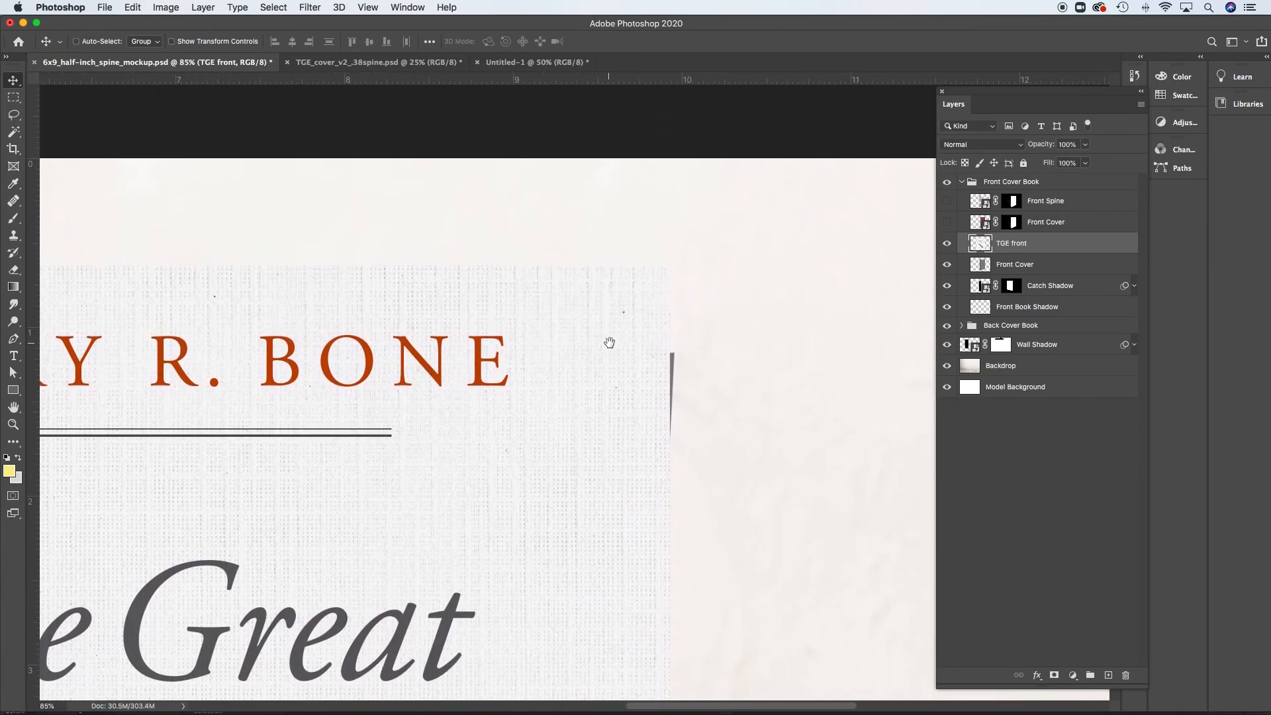
{"action": "left_click_drag", "start_coordinate": [579, 296], "coordinate": [579, 380]}
{"action": "left_click_drag", "start_coordinate": [659, 334], "coordinate": [717, 375]}
{"action": "left_click_drag", "start_coordinate": [655, 448], "coordinate": [664, 437]}
{"action": "left_click", "coordinate": [692, 446], "text": "alt+super"}
{"action": "left_click", "coordinate": [692, 446], "text": "alt+super"}
{"action": "left_click", "coordinate": [692, 445], "text": "alt+super"}
{"action": "left_click", "coordinate": [693, 446], "text": "alt+super"}
{"action": "left_click", "coordinate": [693, 448], "text": "alt+super"}
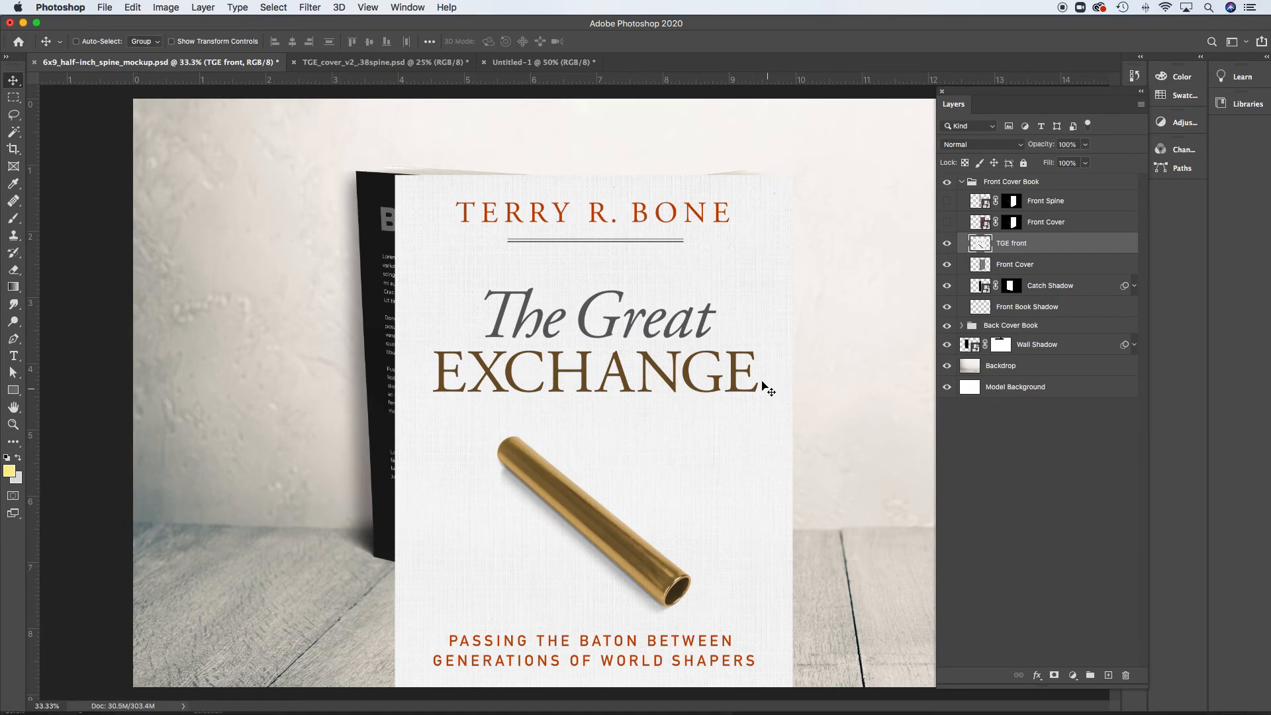
{"action": "left_click", "coordinate": [660, 397], "text": "alt+super"}
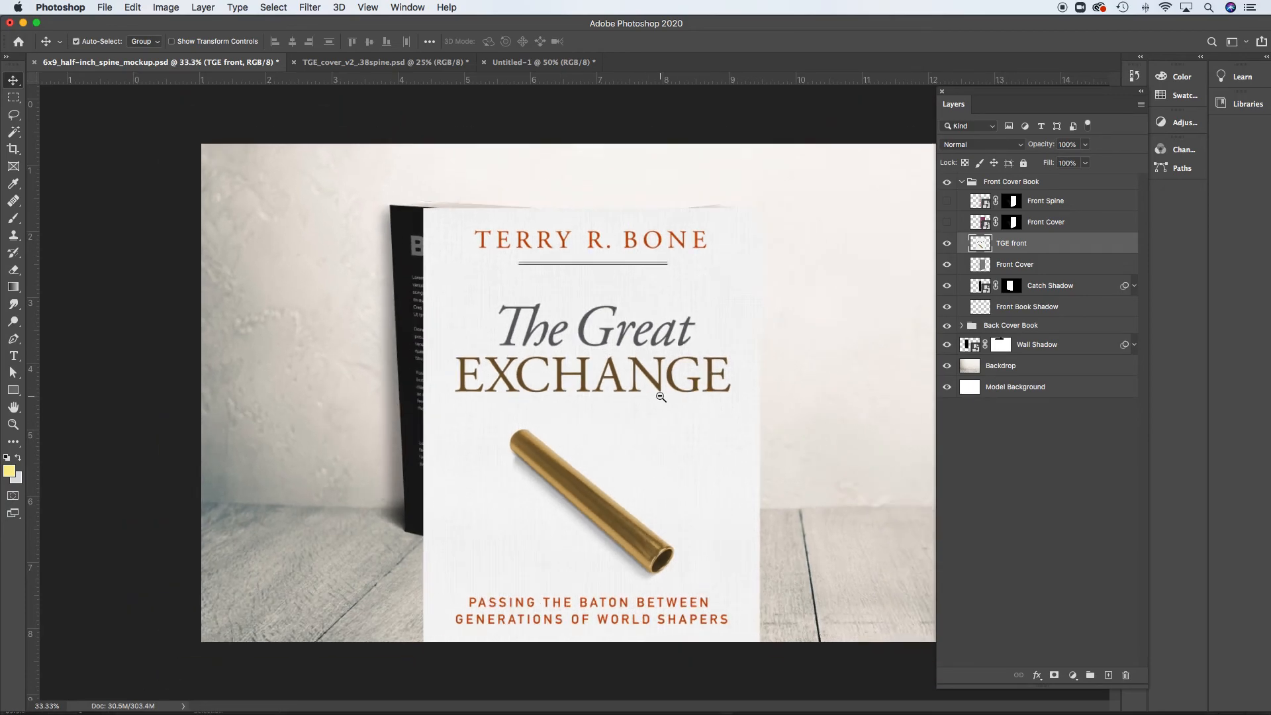
{"action": "left_click", "coordinate": [661, 397], "text": "alt+super"}
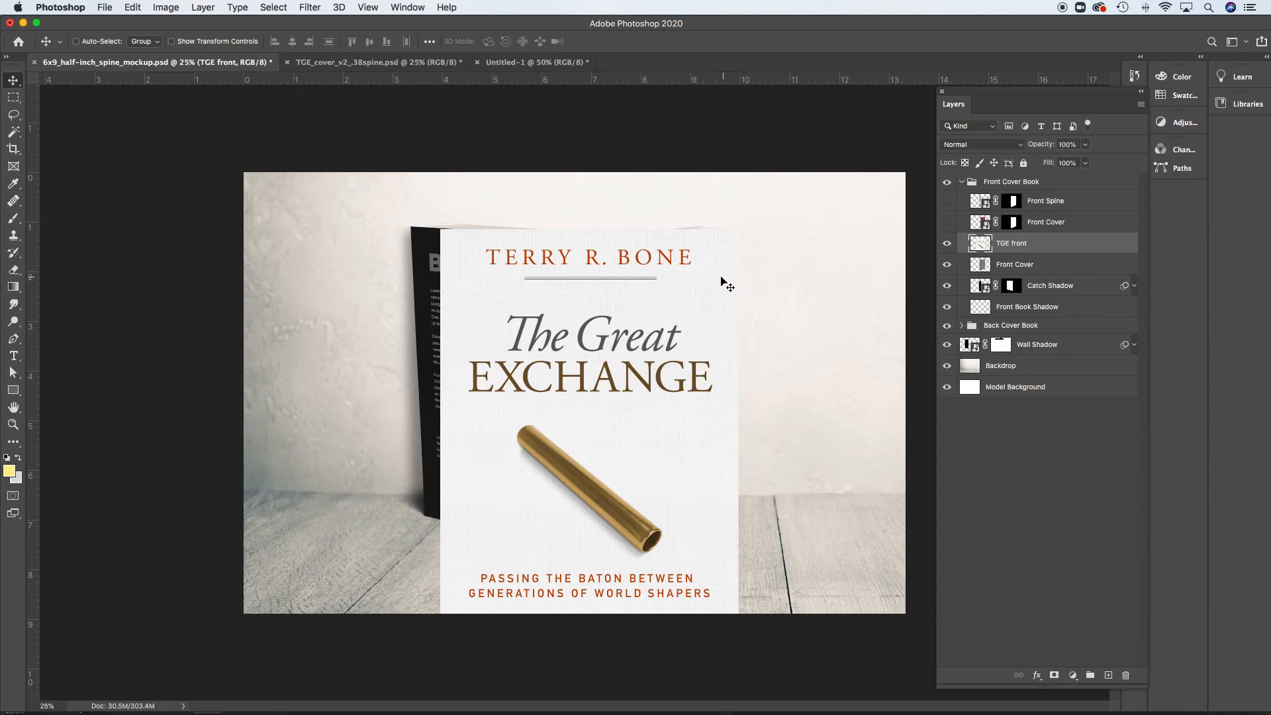
Distort the TGE front artwork so its remaining three corners roughly meet the corners of the book's front face.
{"action": "left_click", "coordinate": [134, 7]}
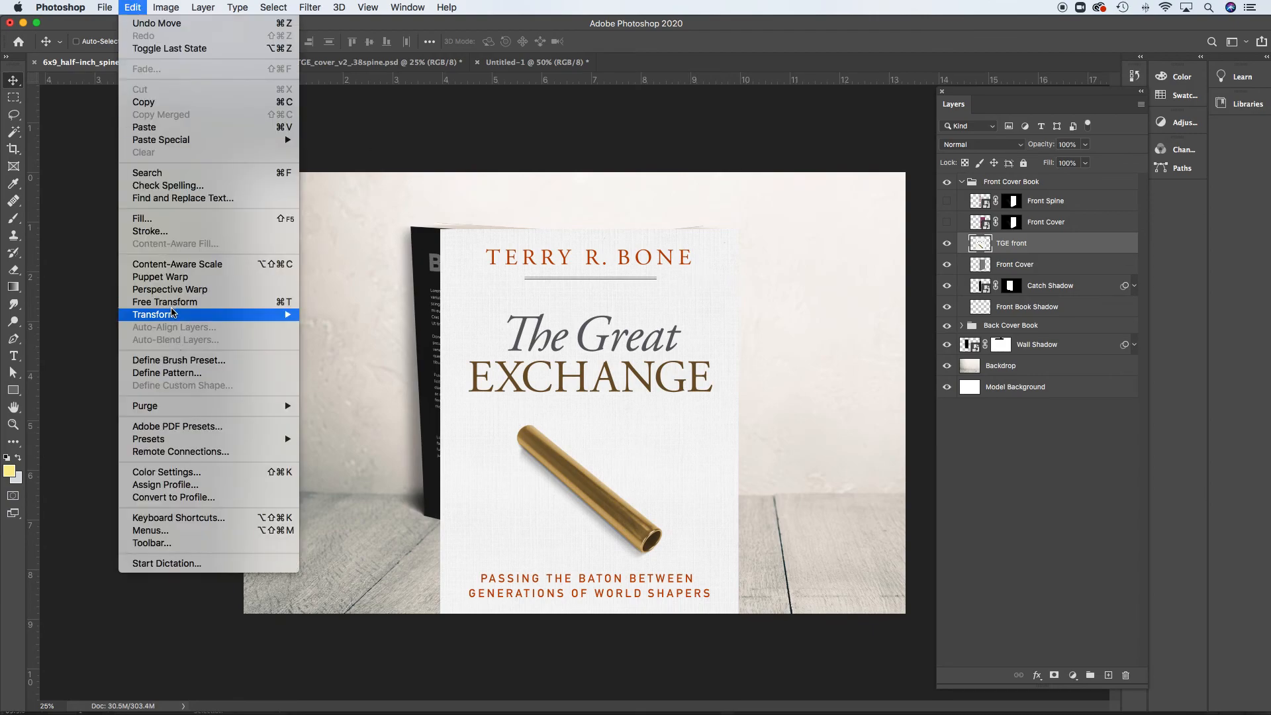
{"action": "mouse_move", "coordinate": [173, 315]}
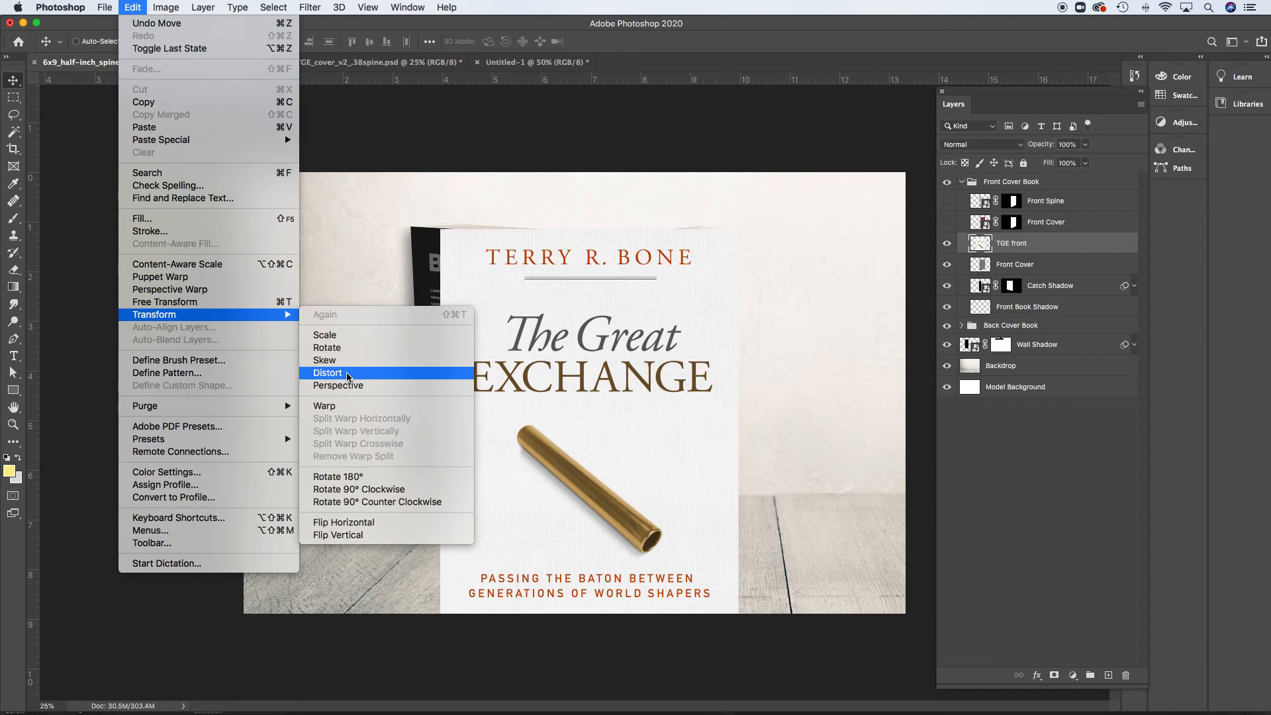
{"action": "left_click", "coordinate": [348, 375]}
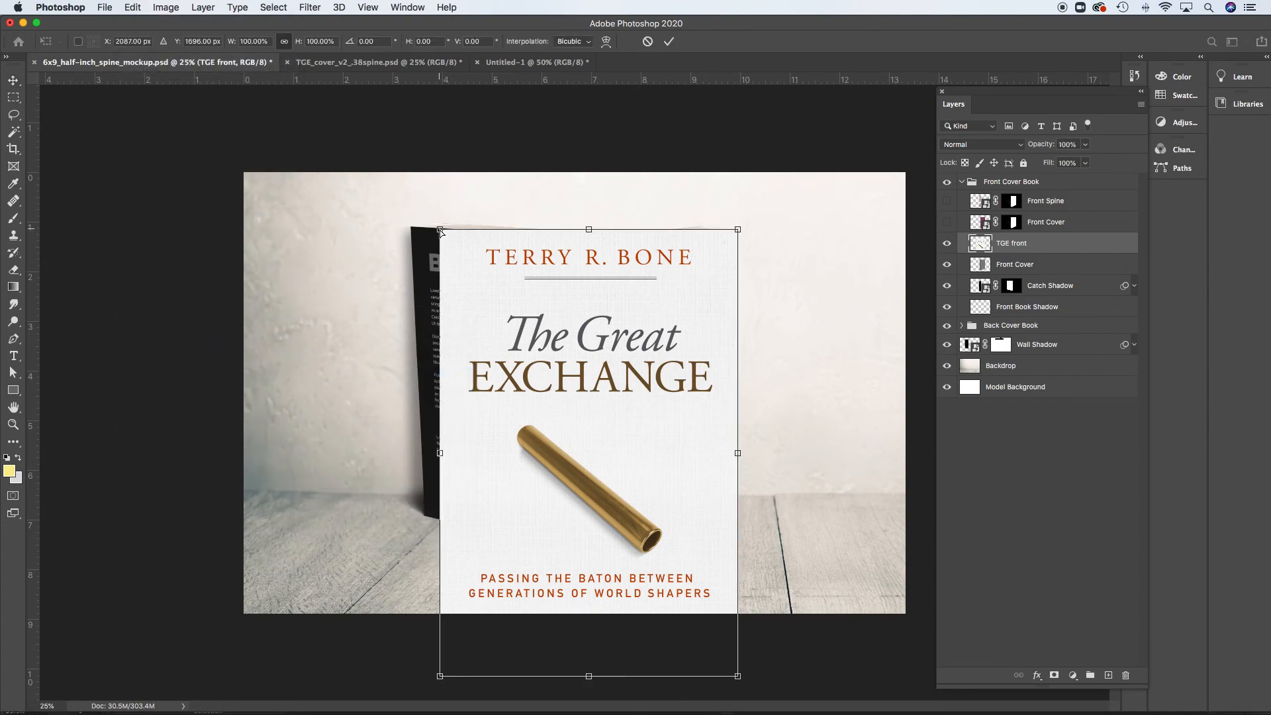
{"action": "left_click_drag", "start_coordinate": [441, 232], "coordinate": [578, 245]}
{"action": "left_click_drag", "start_coordinate": [739, 679], "coordinate": [722, 529]}
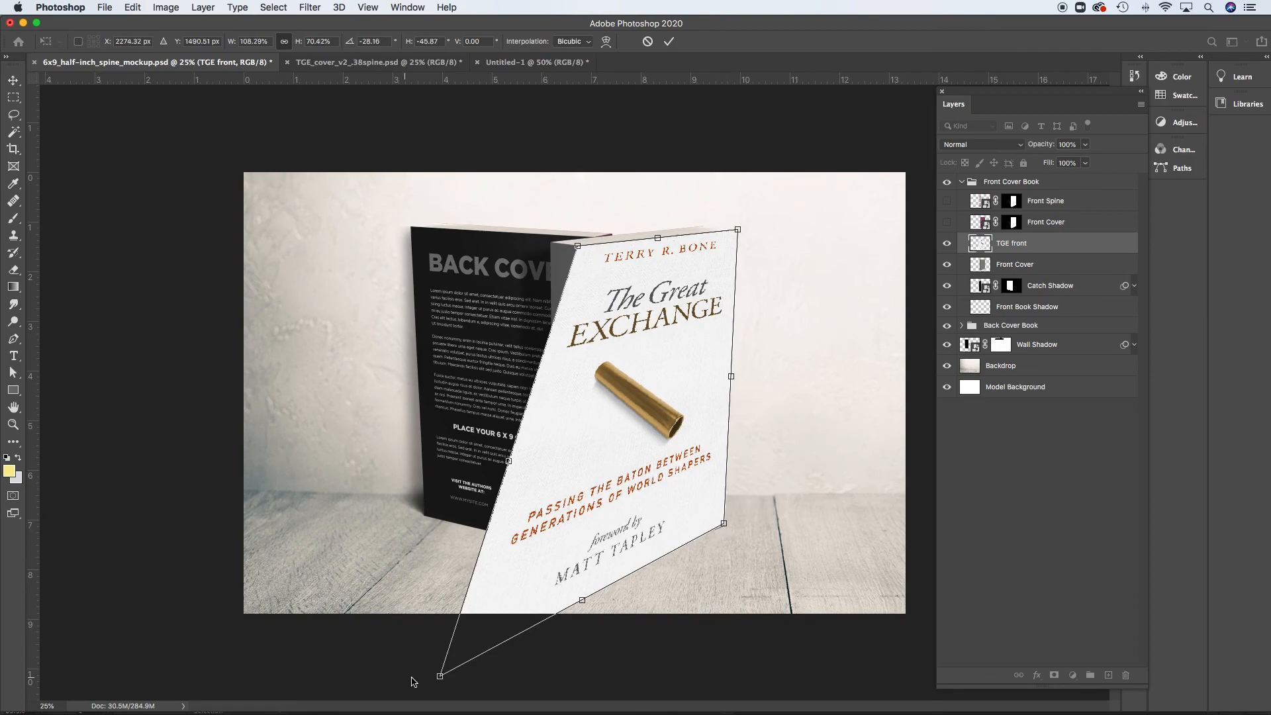
{"action": "left_click_drag", "start_coordinate": [441, 676], "coordinate": [578, 588]}
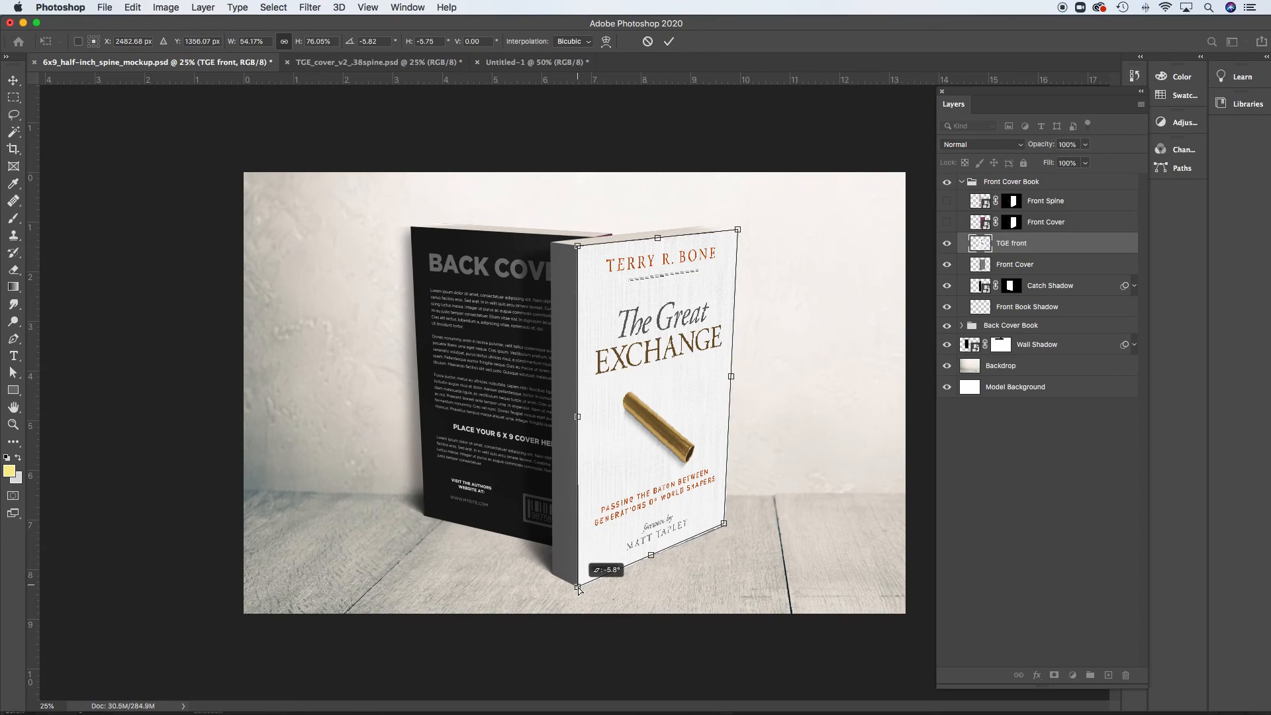
{"action": "left_click_drag", "start_coordinate": [578, 588], "coordinate": [578, 588]}
Fine-tune the artwork's two upper corners to fit the top edge of the book's front face exactly.
{"action": "left_click_drag", "start_coordinate": [564, 229], "coordinate": [659, 291]}
{"action": "left_click_drag", "start_coordinate": [645, 334], "coordinate": [692, 362]}
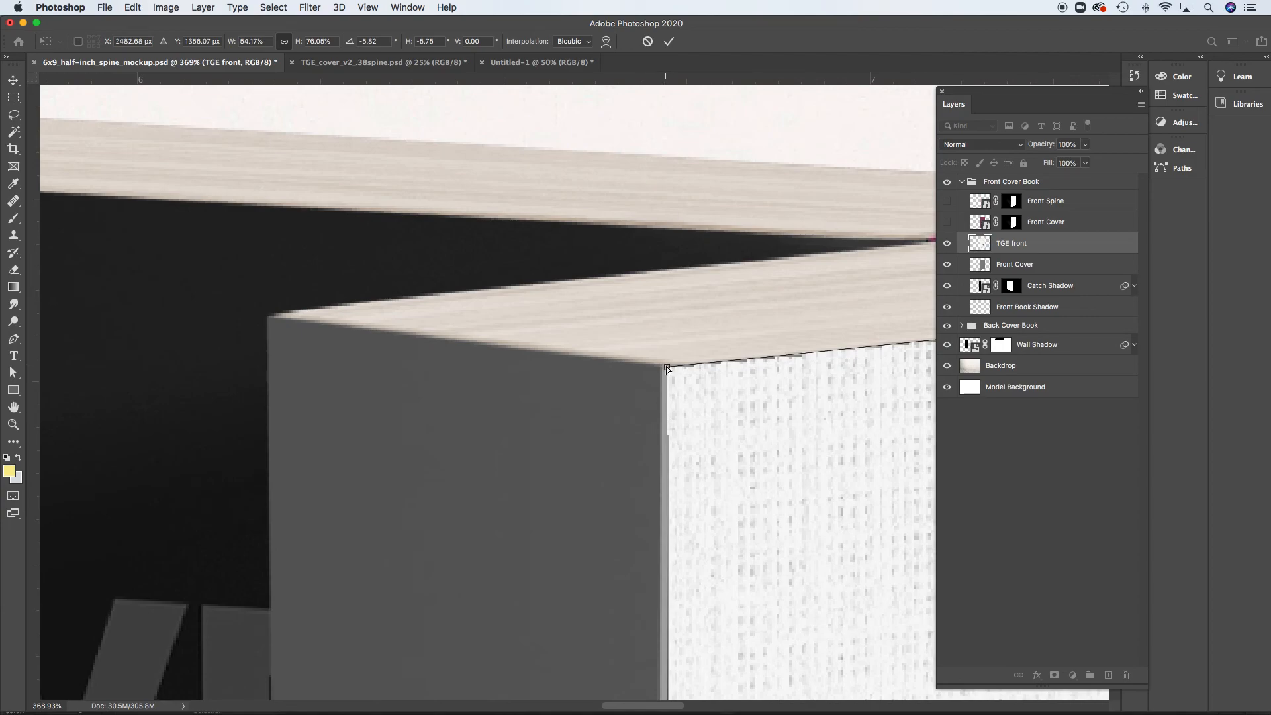
{"action": "left_click_drag", "start_coordinate": [668, 368], "coordinate": [657, 363]}
{"action": "scroll", "coordinate": [607, 358], "scroll_direction": "right", "scroll_amount": 20}
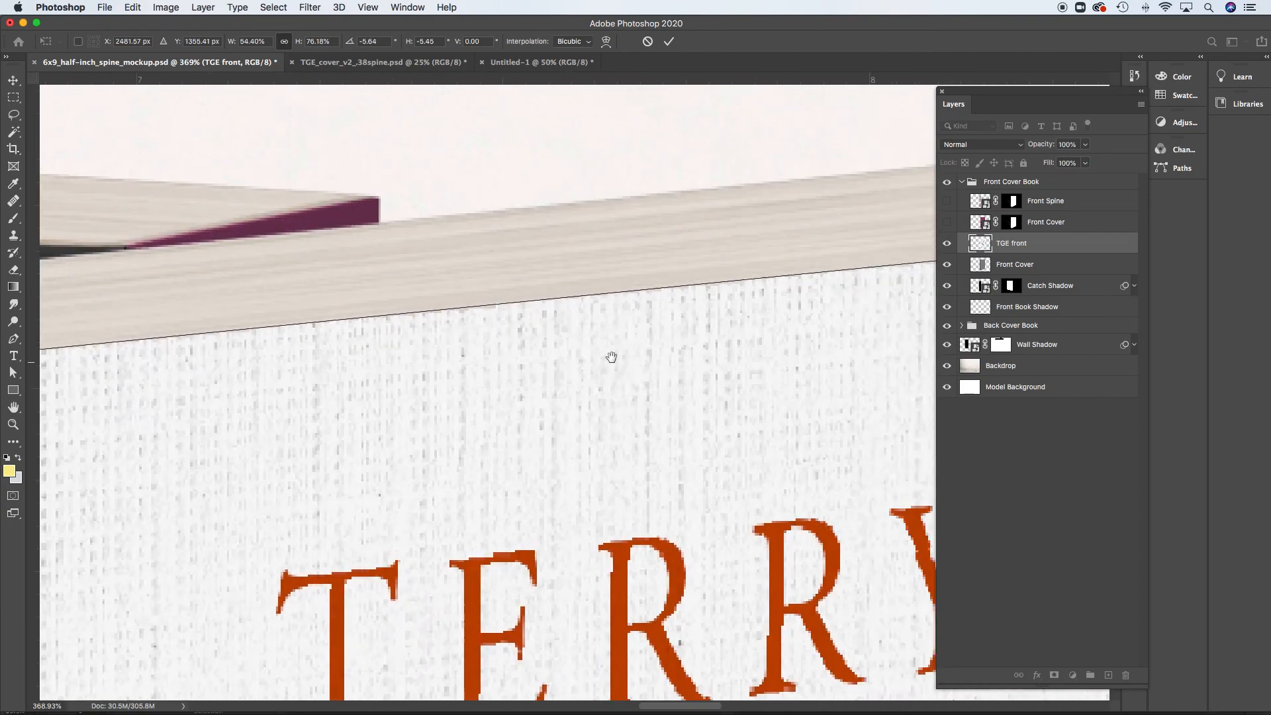
{"action": "left_click_drag", "start_coordinate": [464, 401], "coordinate": [318, 416]}
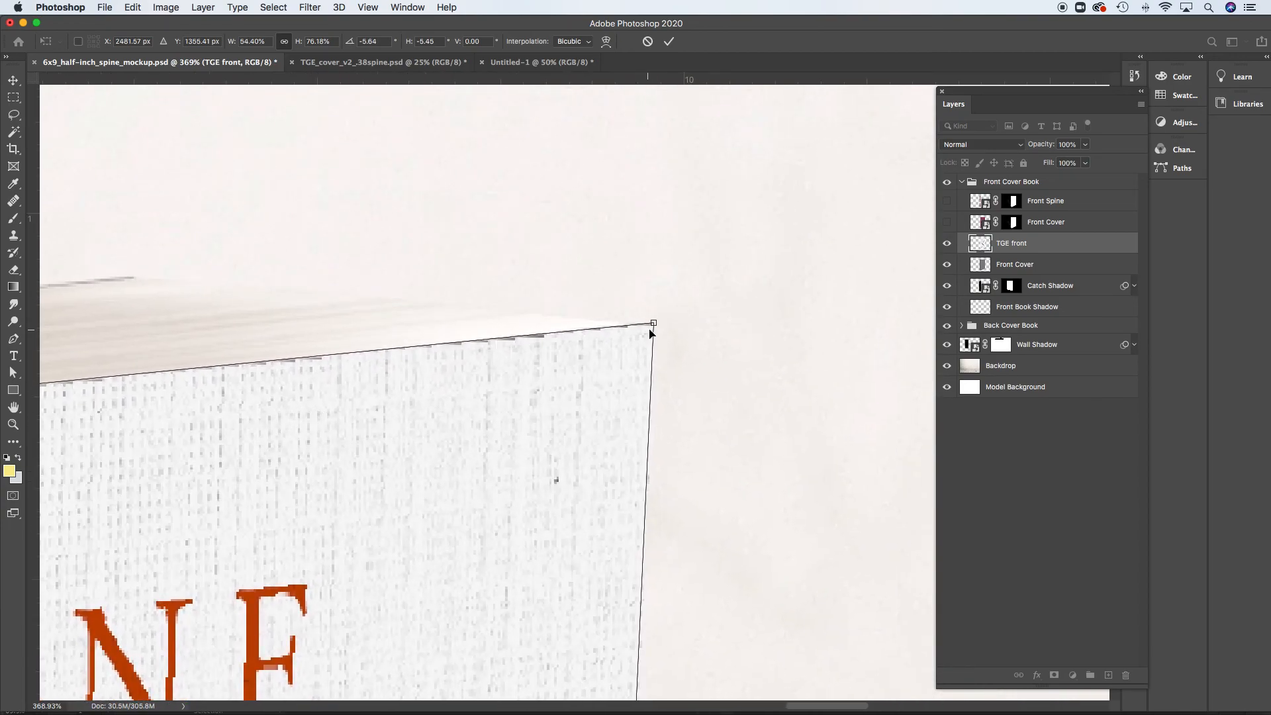
{"action": "left_click_drag", "start_coordinate": [653, 325], "coordinate": [656, 318]}
Fine-tune the artwork's two lower corners to the bottom edge of the book's front face and apply the distortion.
{"action": "left_click", "coordinate": [678, 470], "text": "alt"}
{"action": "left_click", "coordinate": [678, 470], "text": "alt"}
{"action": "left_click", "coordinate": [678, 470], "text": "alt"}
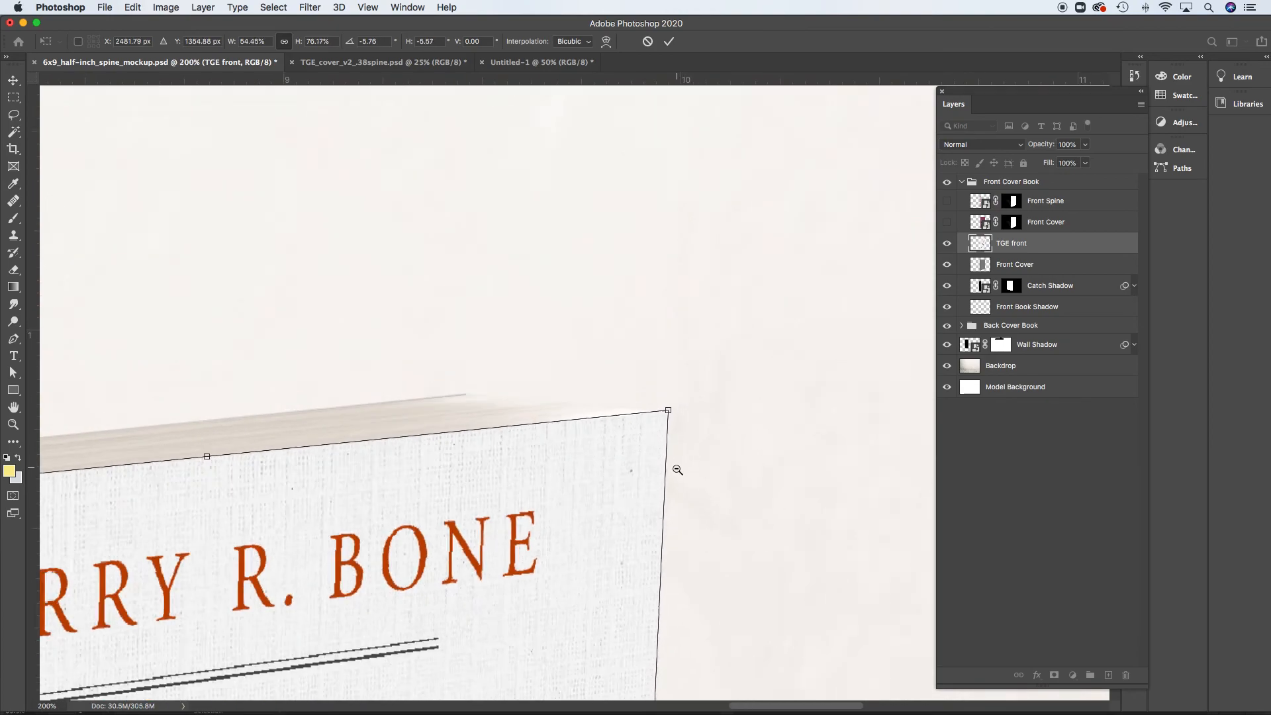
{"action": "left_click", "coordinate": [677, 470], "text": "alt"}
{"action": "left_click_drag", "start_coordinate": [675, 578], "coordinate": [688, 294]}
{"action": "scroll", "coordinate": [688, 293], "scroll_direction": "down", "scroll_amount": 10}
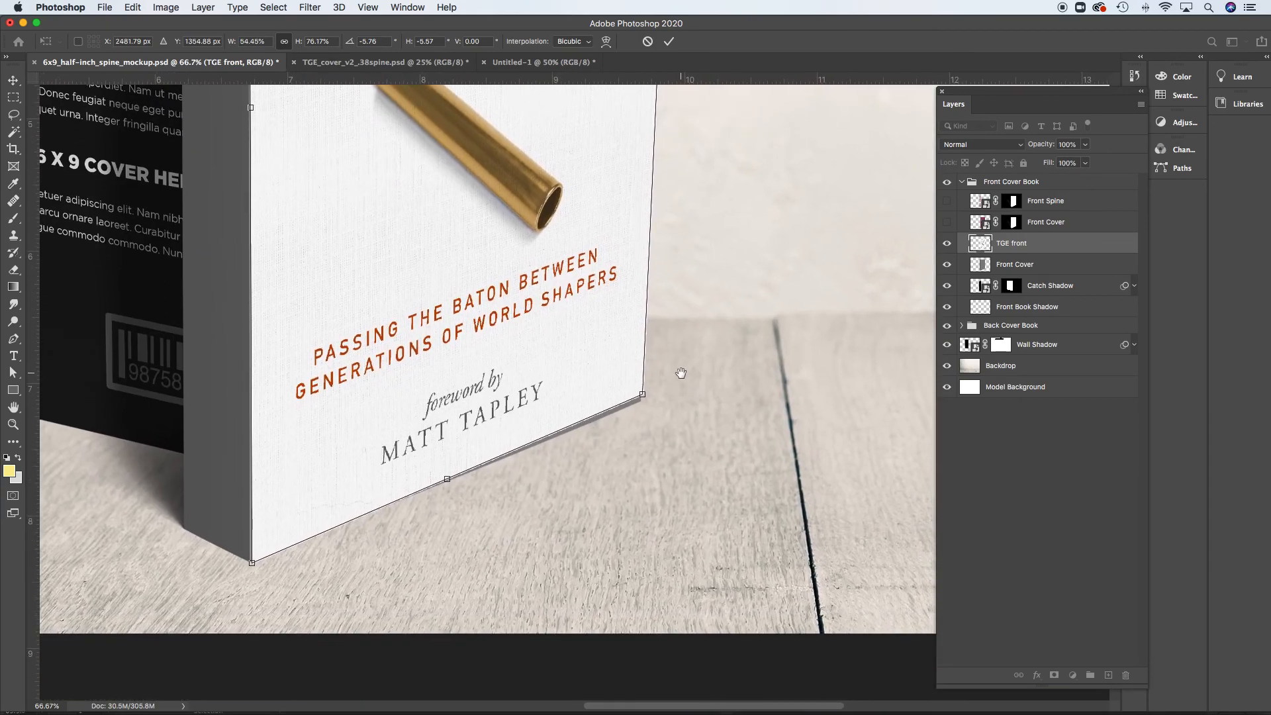
{"action": "scroll", "coordinate": [681, 415], "scroll_direction": "up", "scroll_amount": 5}
{"action": "scroll", "coordinate": [681, 415], "scroll_direction": "up", "scroll_amount": 2}
{"action": "left_click_drag", "start_coordinate": [659, 425], "coordinate": [655, 443]}
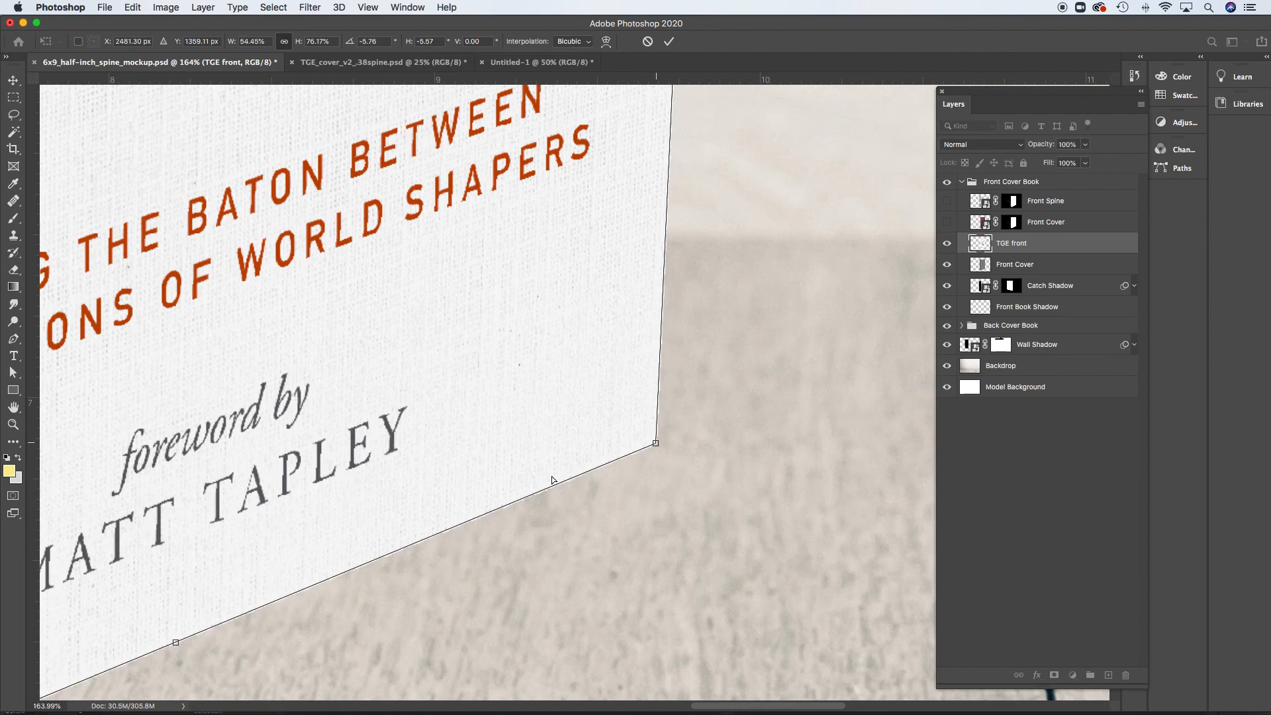
{"action": "scroll", "coordinate": [553, 480], "scroll_direction": "left", "scroll_amount": 10}
{"action": "scroll", "coordinate": [553, 479], "scroll_direction": "down", "scroll_amount": 5}
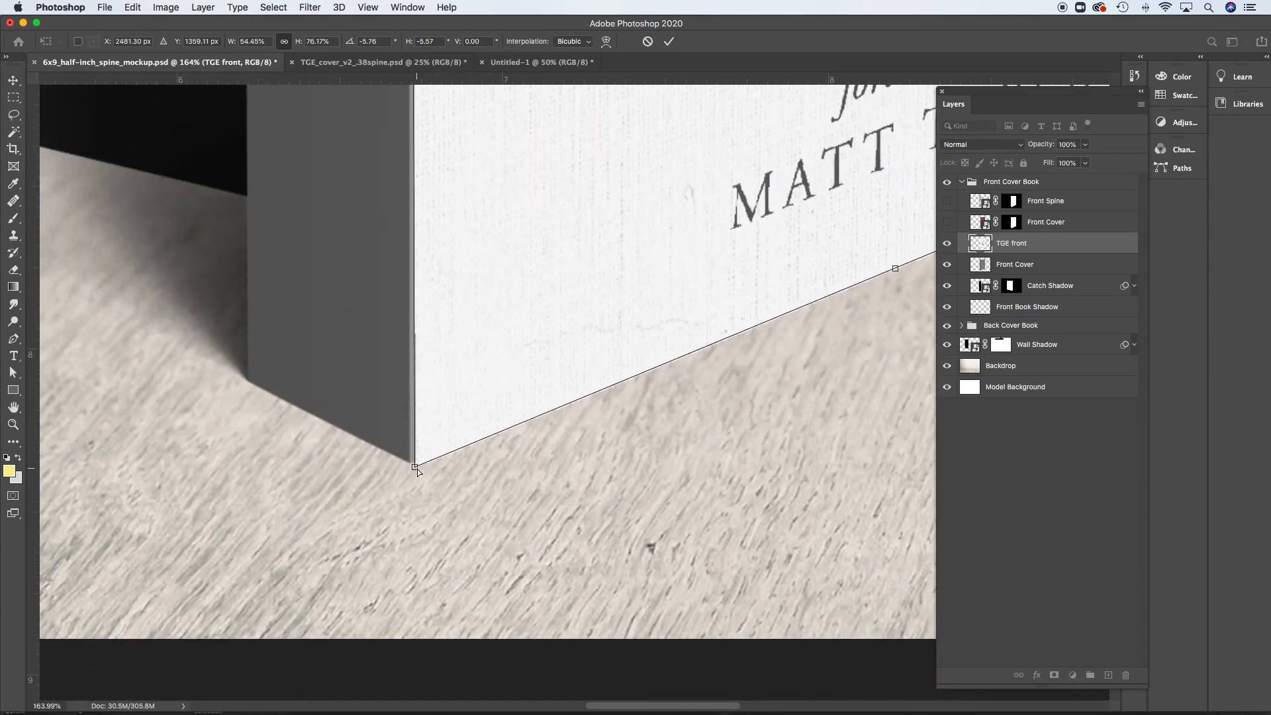
{"action": "left_click_drag", "start_coordinate": [455, 434], "coordinate": [407, 492]}
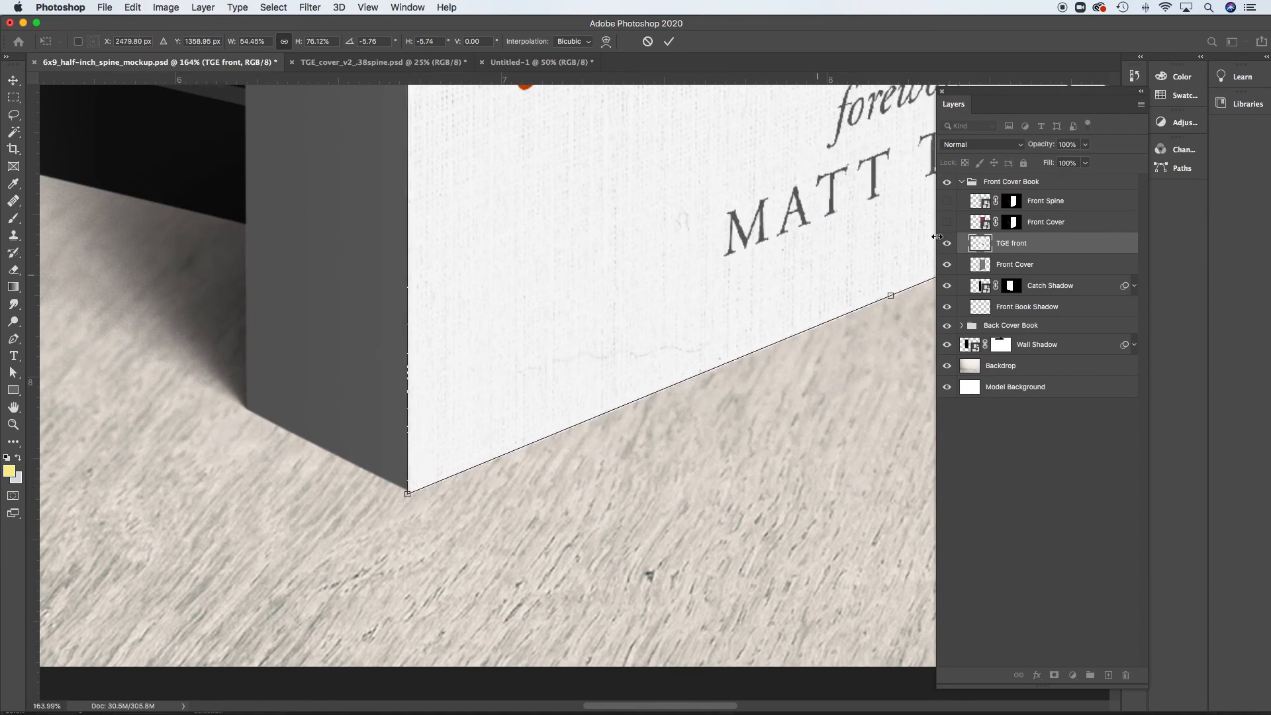
{"action": "key", "text": "Return"}
Lower the TGE front layer's opacity to 73% and inspect its outer edge against the grey book underneath.
{"action": "left_click", "coordinate": [1088, 147]}
{"action": "mouse_move", "coordinate": [1088, 164]}
{"action": "left_mouse_down"}
{"action": "mouse_move", "coordinate": [1056, 164]}
{"action": "mouse_move", "coordinate": [1069, 163]}
{"action": "left_mouse_up"}
{"action": "left_click_drag", "start_coordinate": [858, 272], "coordinate": [16, 621]}
{"action": "scroll", "coordinate": [579, 382], "scroll_direction": "up", "scroll_amount": 15}
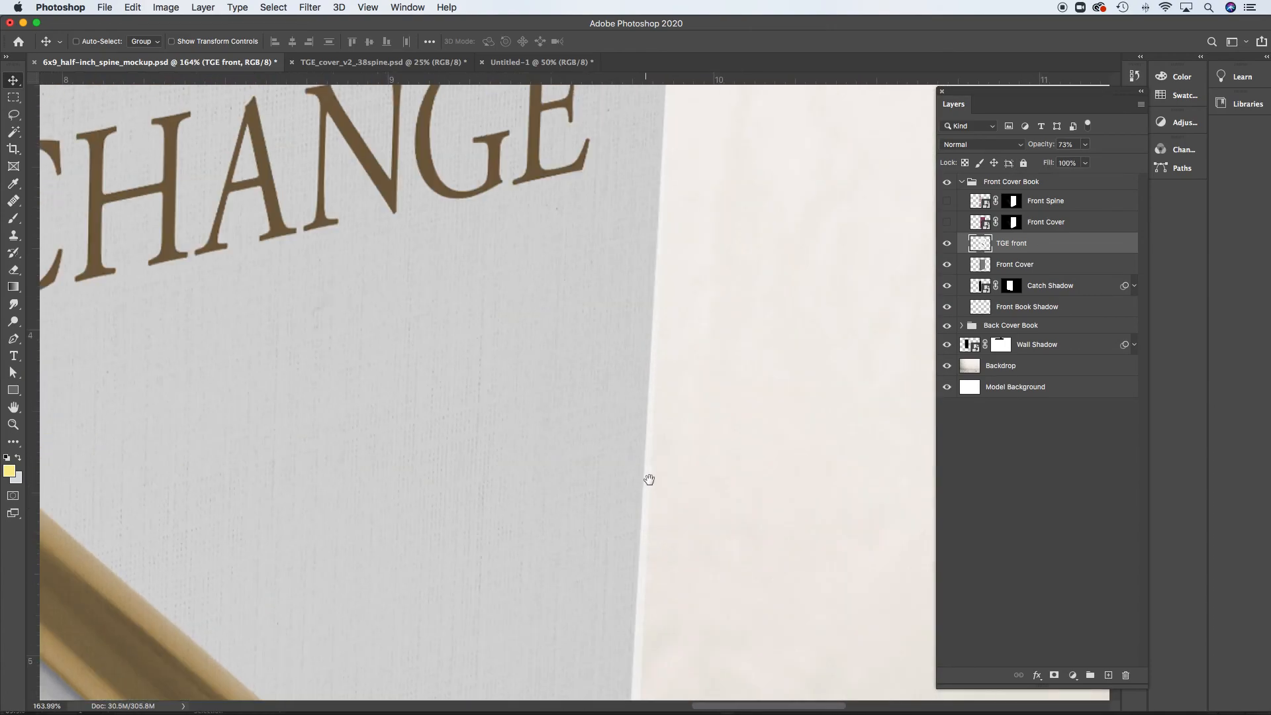
{"action": "scroll", "coordinate": [618, 469], "scroll_direction": "down", "scroll_amount": 15}
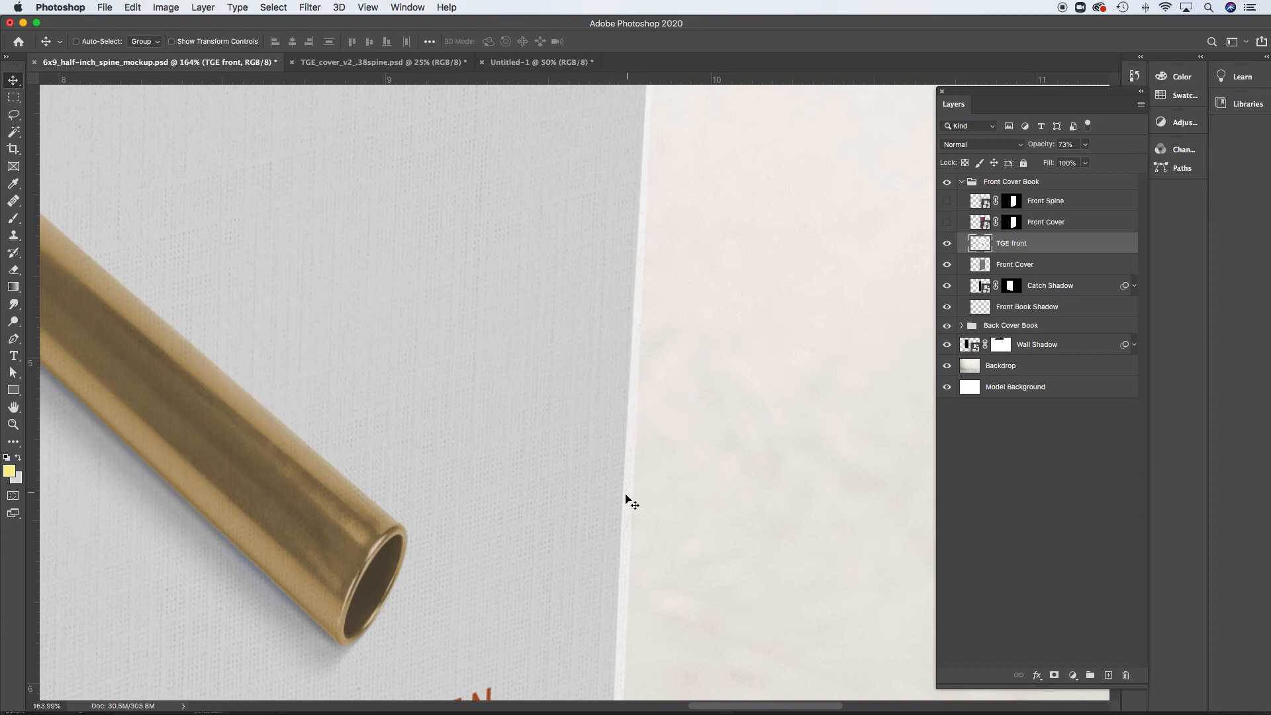
{"action": "scroll", "coordinate": [618, 570], "scroll_direction": "up", "scroll_amount": 15}
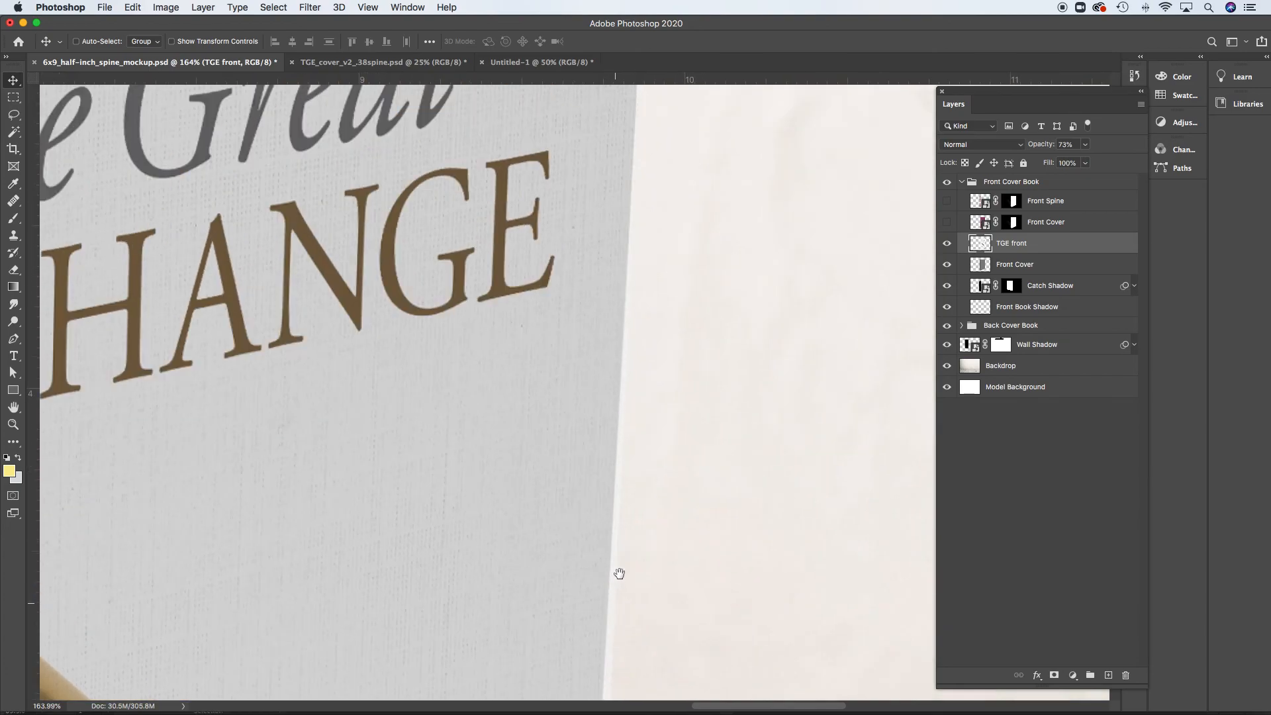
{"action": "scroll", "coordinate": [618, 556], "scroll_direction": "up", "scroll_amount": 5}
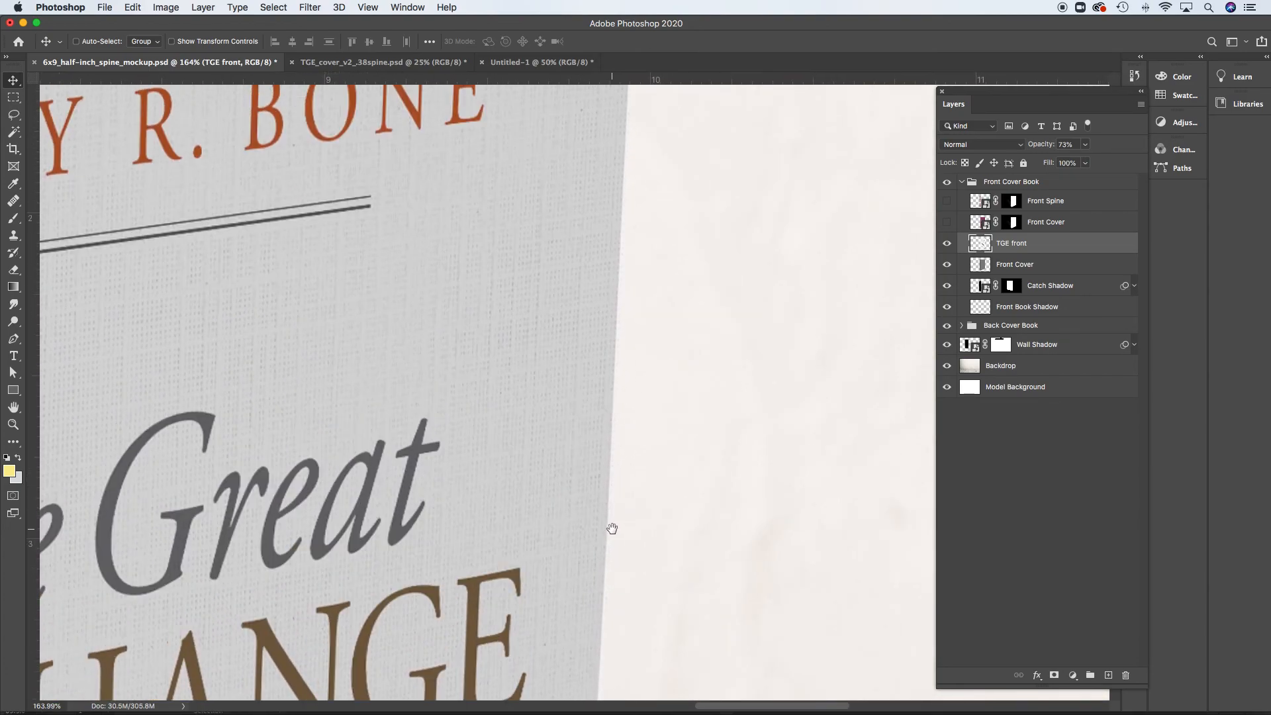
{"action": "scroll", "coordinate": [635, 468], "scroll_direction": "up", "scroll_amount": 5}
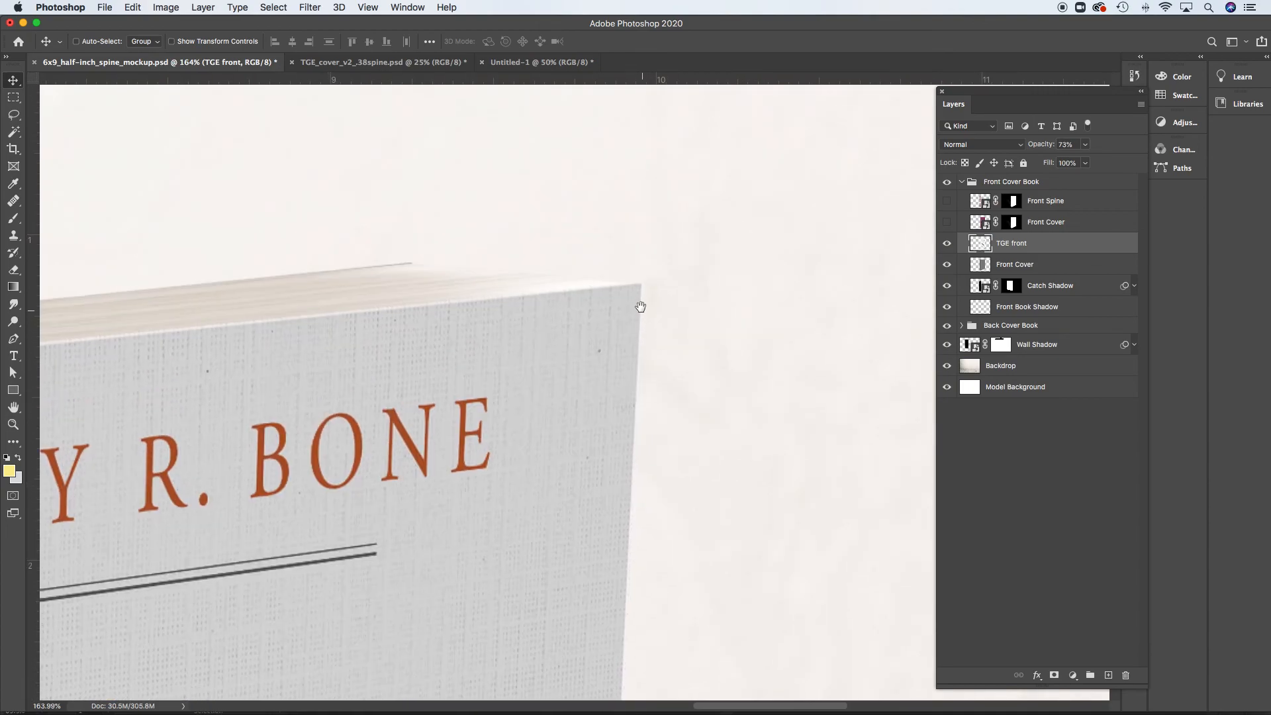
Check the artwork's upper edge on the front book and restore the TGE front layer's opacity to 100%.
{"action": "scroll", "coordinate": [463, 371], "scroll_direction": "left", "scroll_amount": 10}
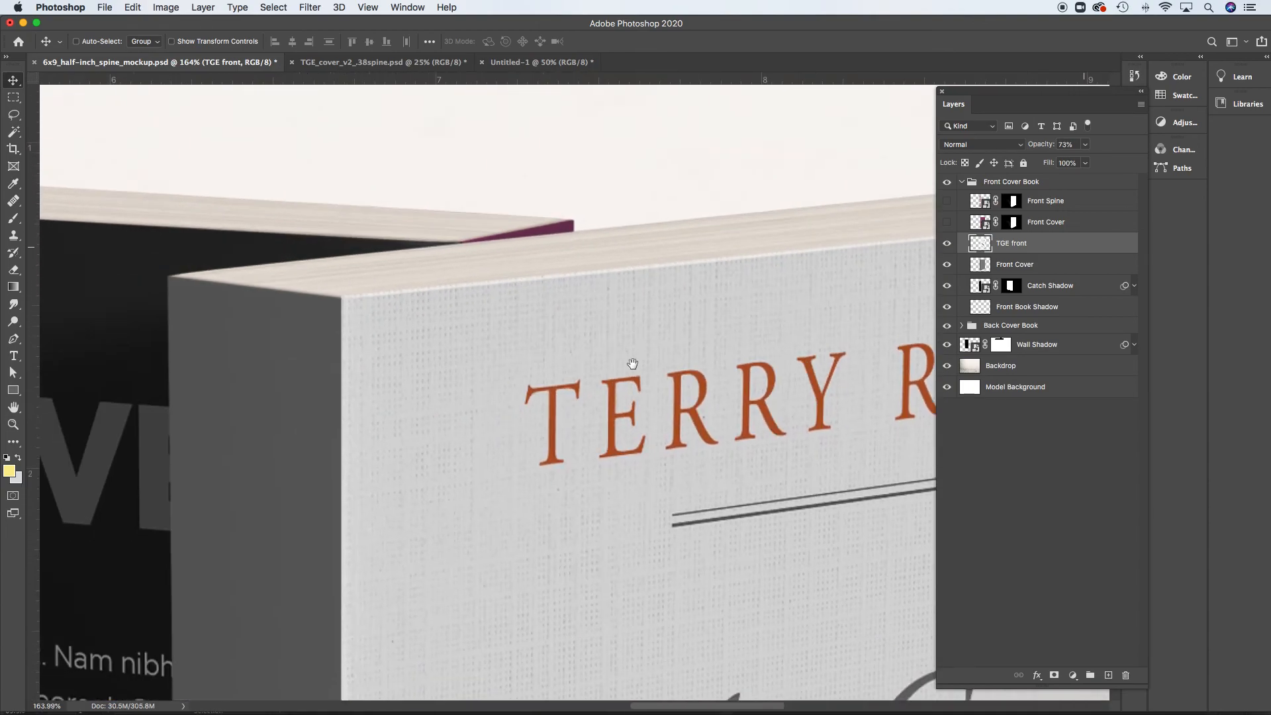
{"action": "scroll", "coordinate": [673, 400], "scroll_direction": "down", "scroll_amount": 4}
{"action": "left_click", "coordinate": [679, 439], "text": "alt+super"}
{"action": "left_click", "coordinate": [678, 439], "text": "alt+super"}
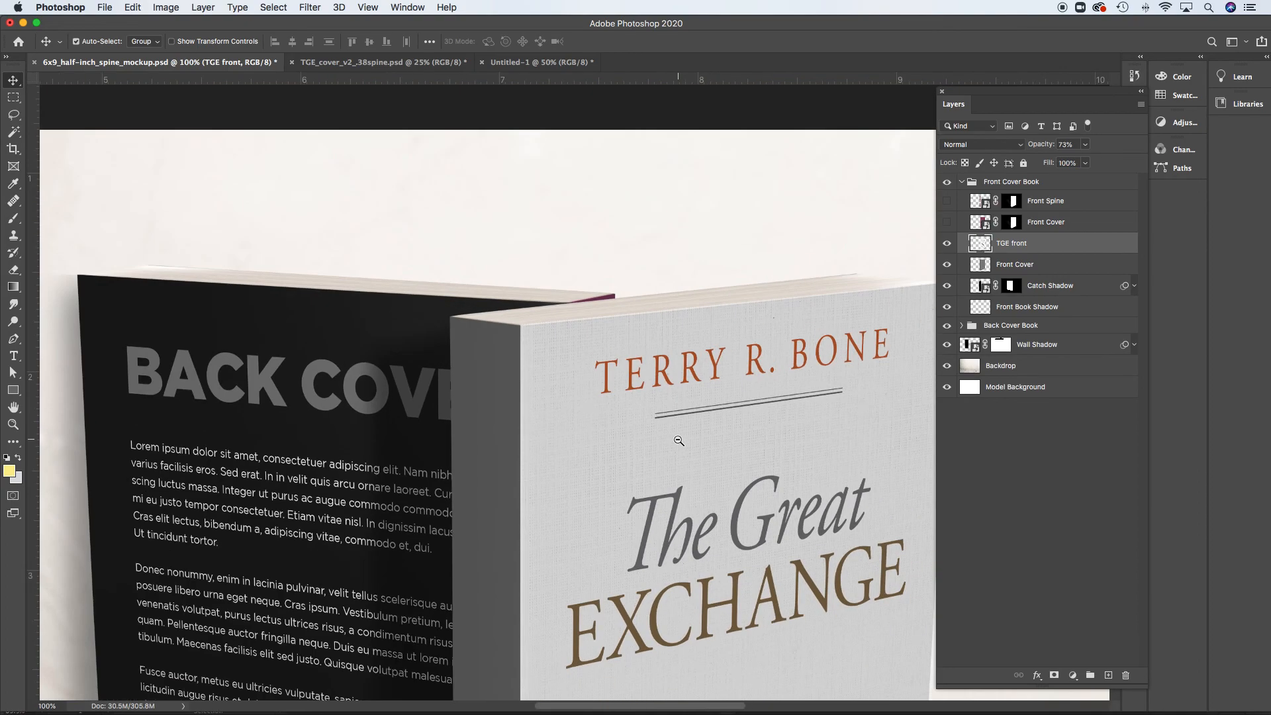
{"action": "left_click", "coordinate": [679, 439], "text": "alt+super"}
{"action": "left_click", "coordinate": [689, 467], "text": "alt+super"}
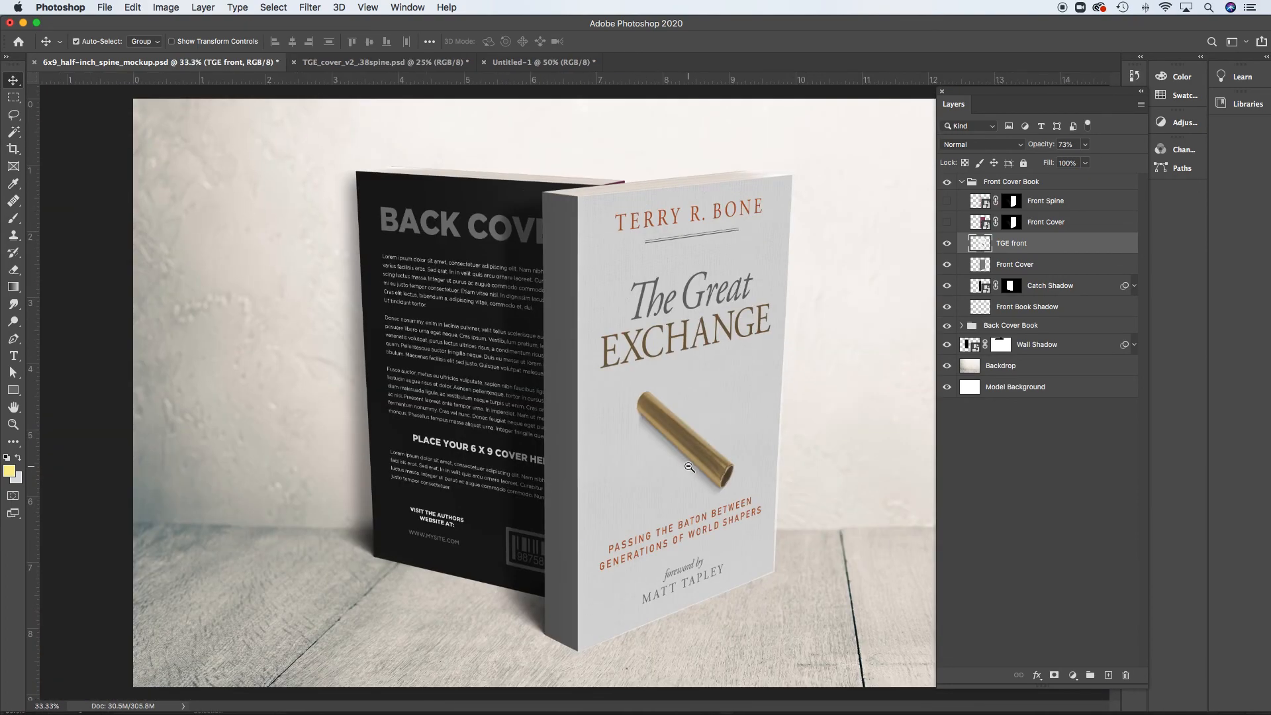
{"action": "left_click", "coordinate": [1087, 147]}
{"action": "left_click_drag", "start_coordinate": [1087, 161], "coordinate": [1135, 164]}
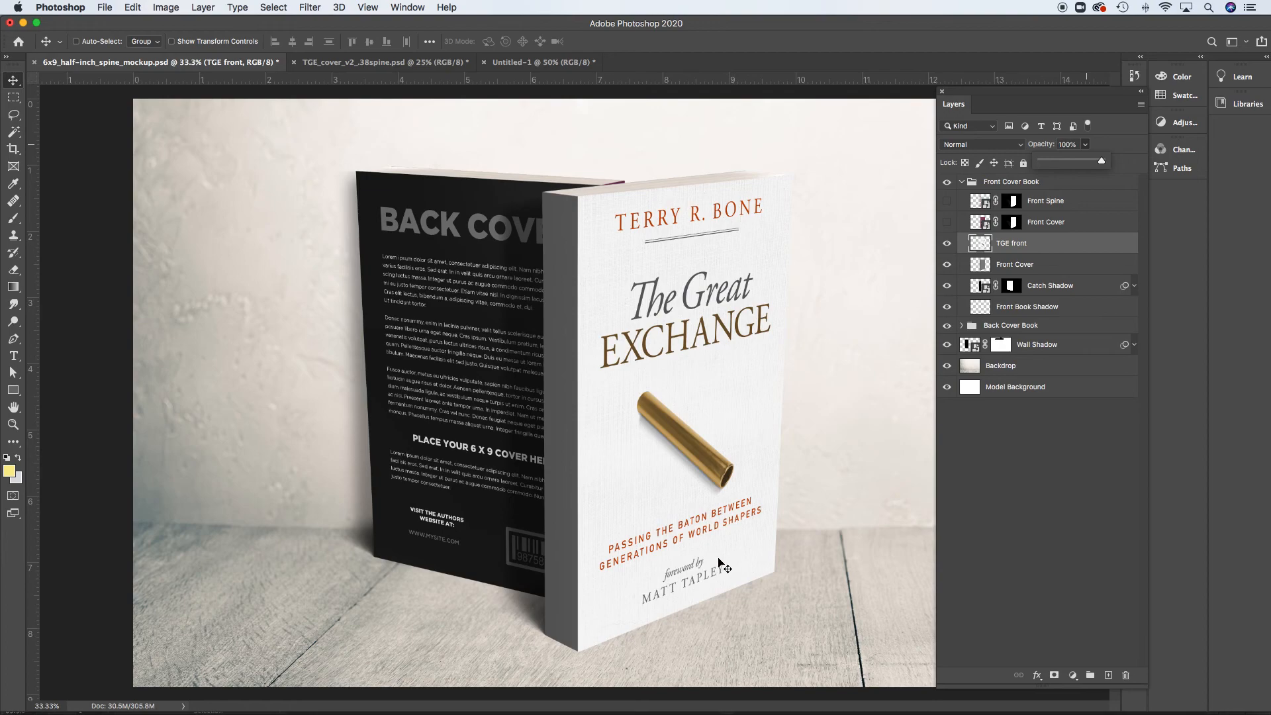
{"action": "left_click", "coordinate": [1046, 252]}
Toggle the TGE front layer and both Front Cover layers off and on to compare the artwork with the mockup's covers.
{"action": "left_click", "coordinate": [947, 243]}
{"action": "left_click", "coordinate": [946, 243]}
{"action": "left_click", "coordinate": [946, 265]}
{"action": "left_click", "coordinate": [948, 266]}
{"action": "key", "text": "super"}
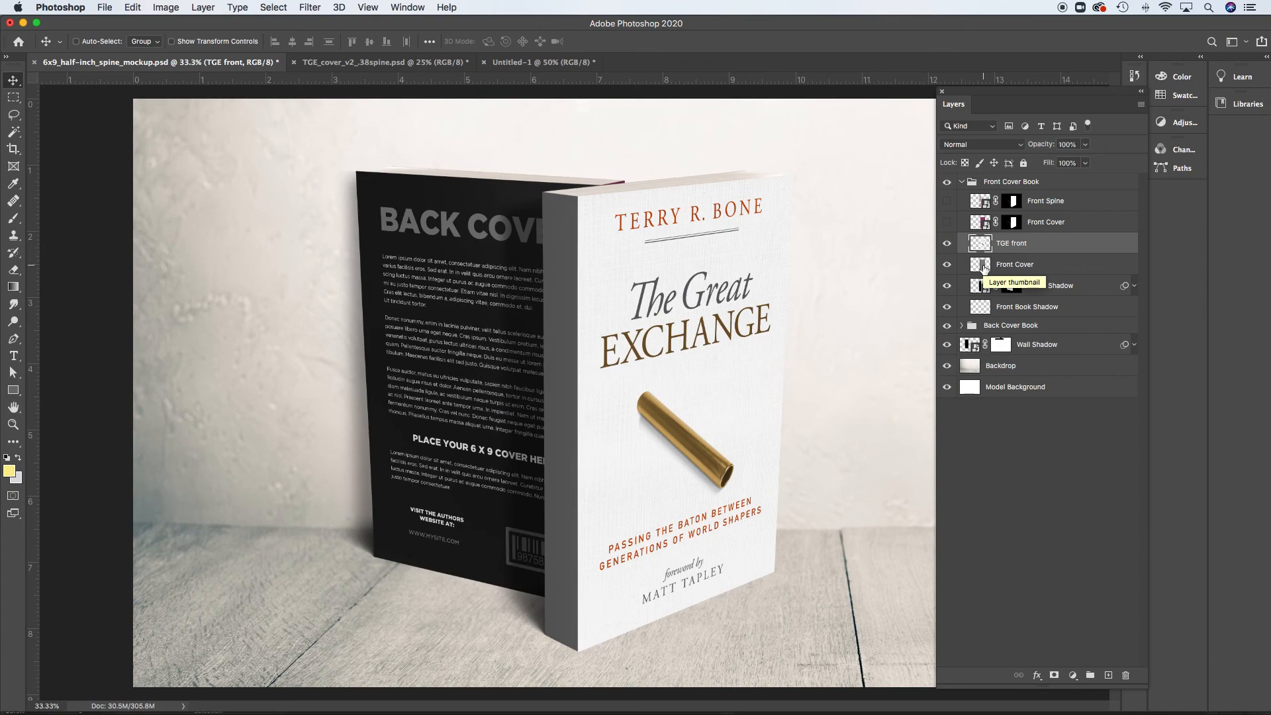
{"action": "left_click", "coordinate": [987, 265]}
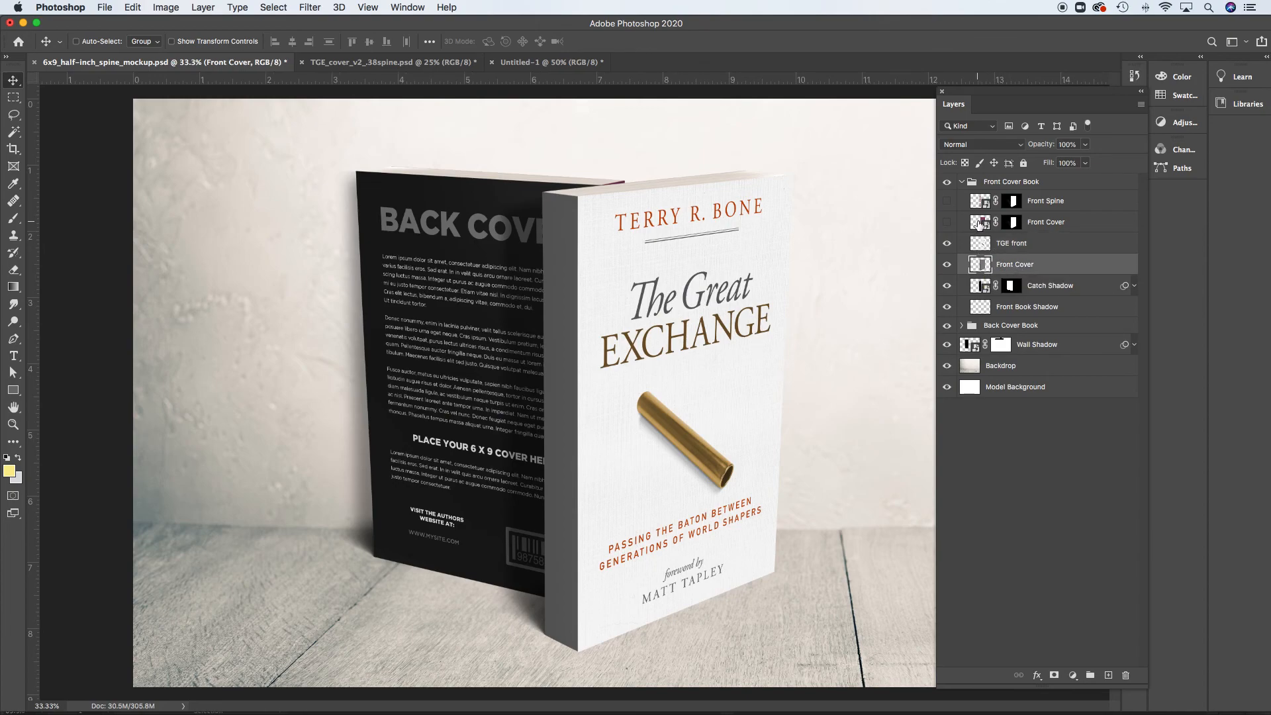
{"action": "left_click", "coordinate": [947, 222]}
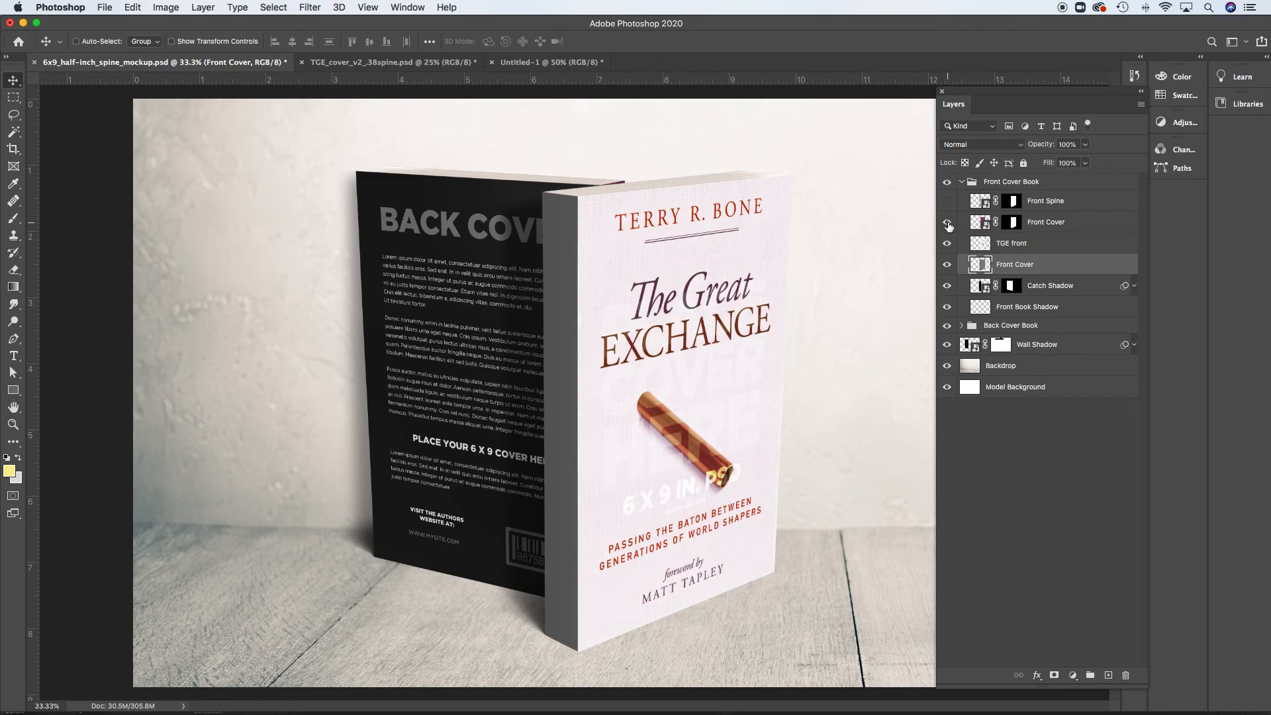
{"action": "left_click", "coordinate": [947, 223]}
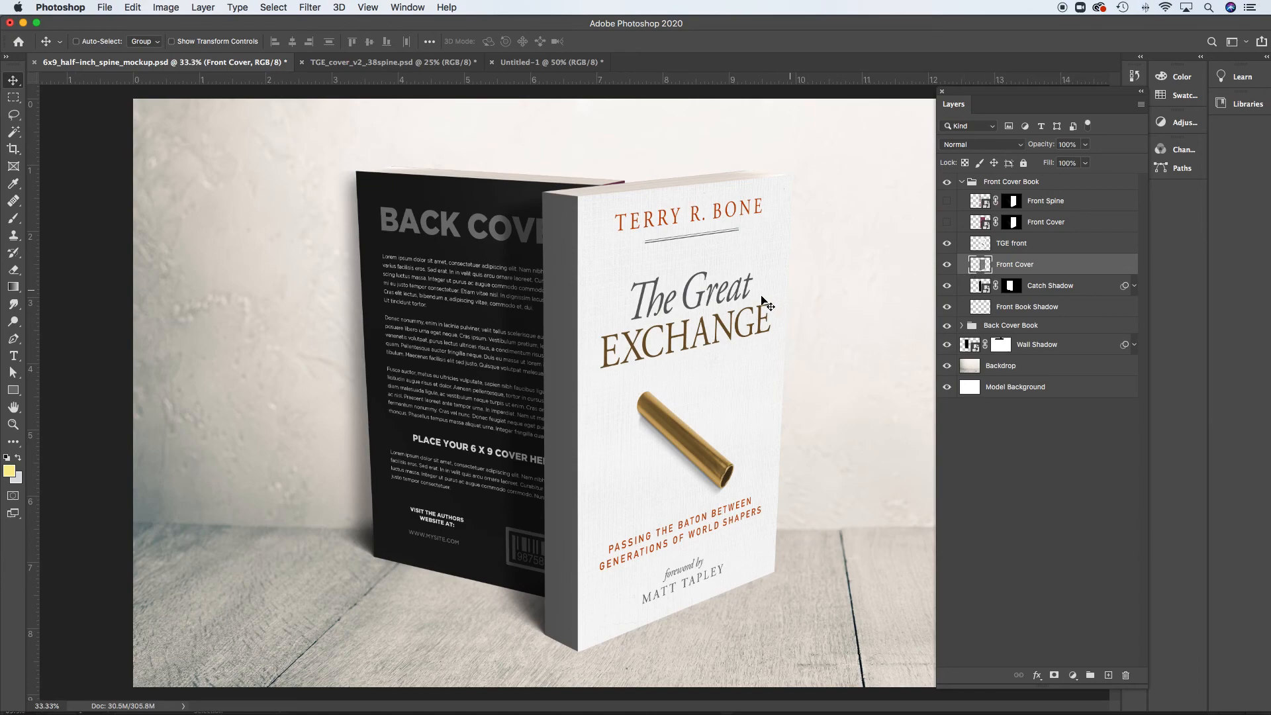
Load the grey Front Cover layer's outline as a selection and check the artwork's outer edges against it.
{"action": "key", "text": "super"}
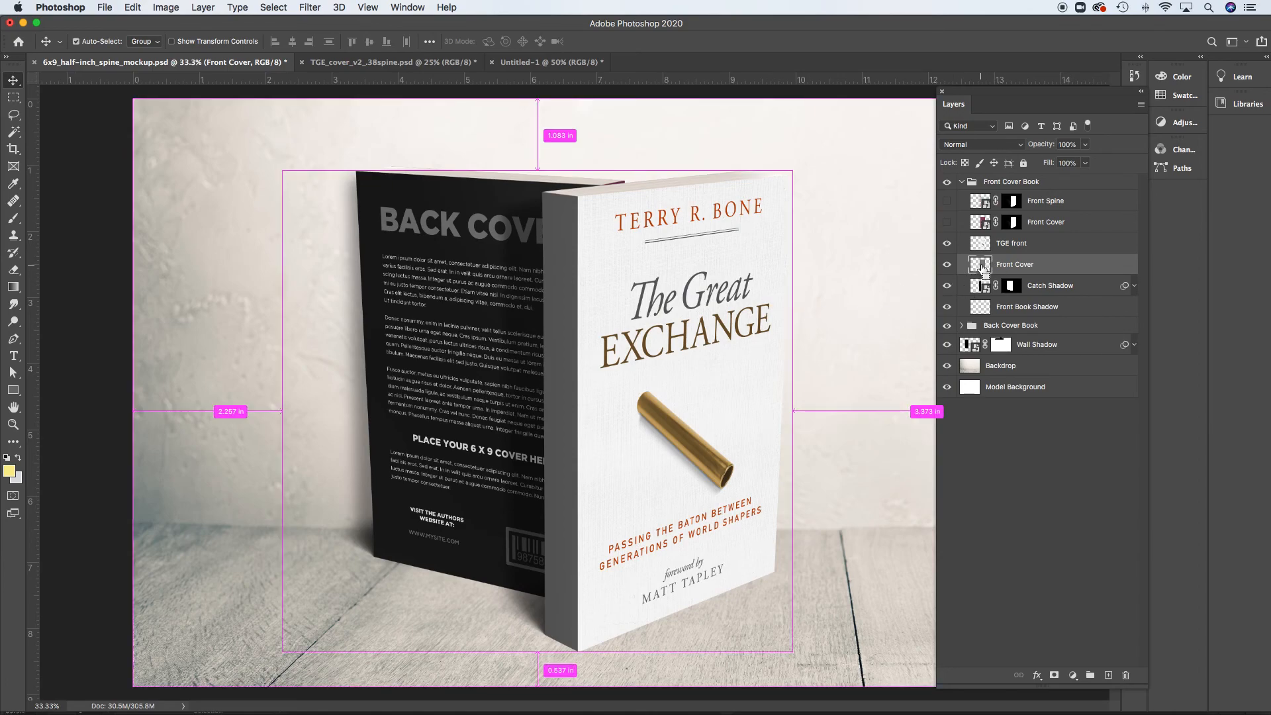
{"action": "left_click", "coordinate": [984, 271], "text": "super"}
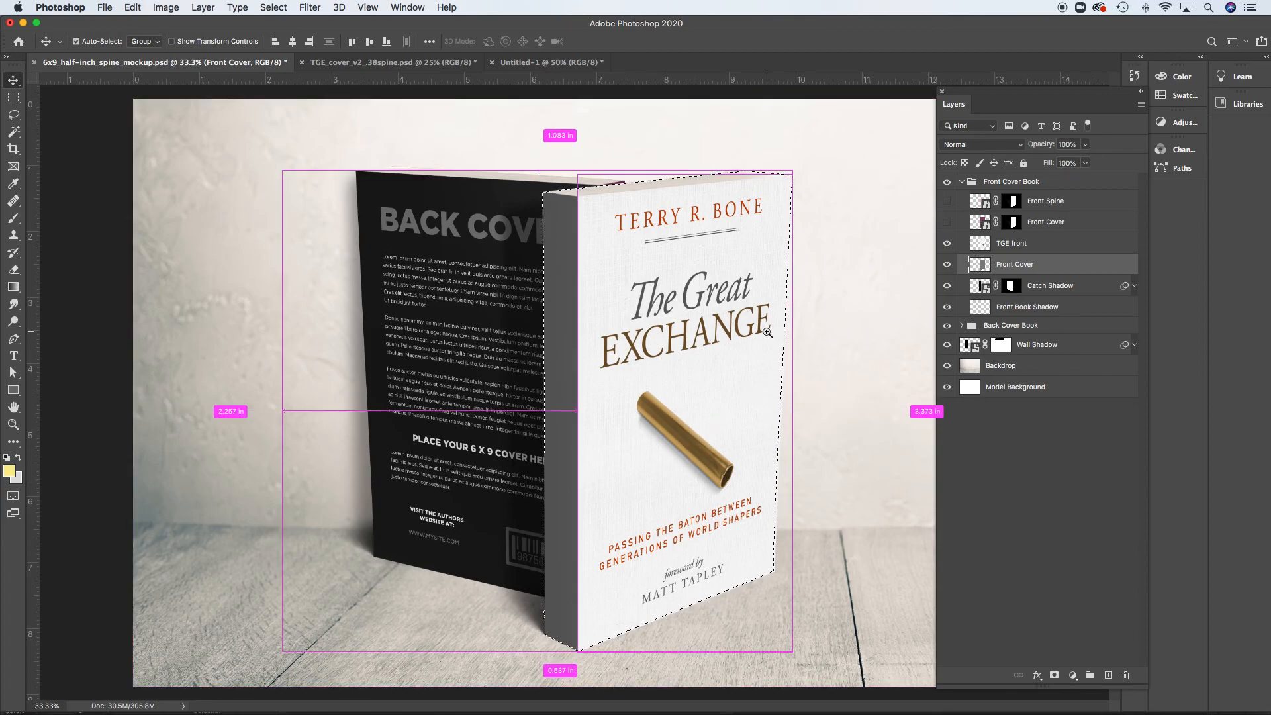
{"action": "key", "text": "super+space"}
{"action": "left_click_drag", "start_coordinate": [770, 332], "coordinate": [823, 344]}
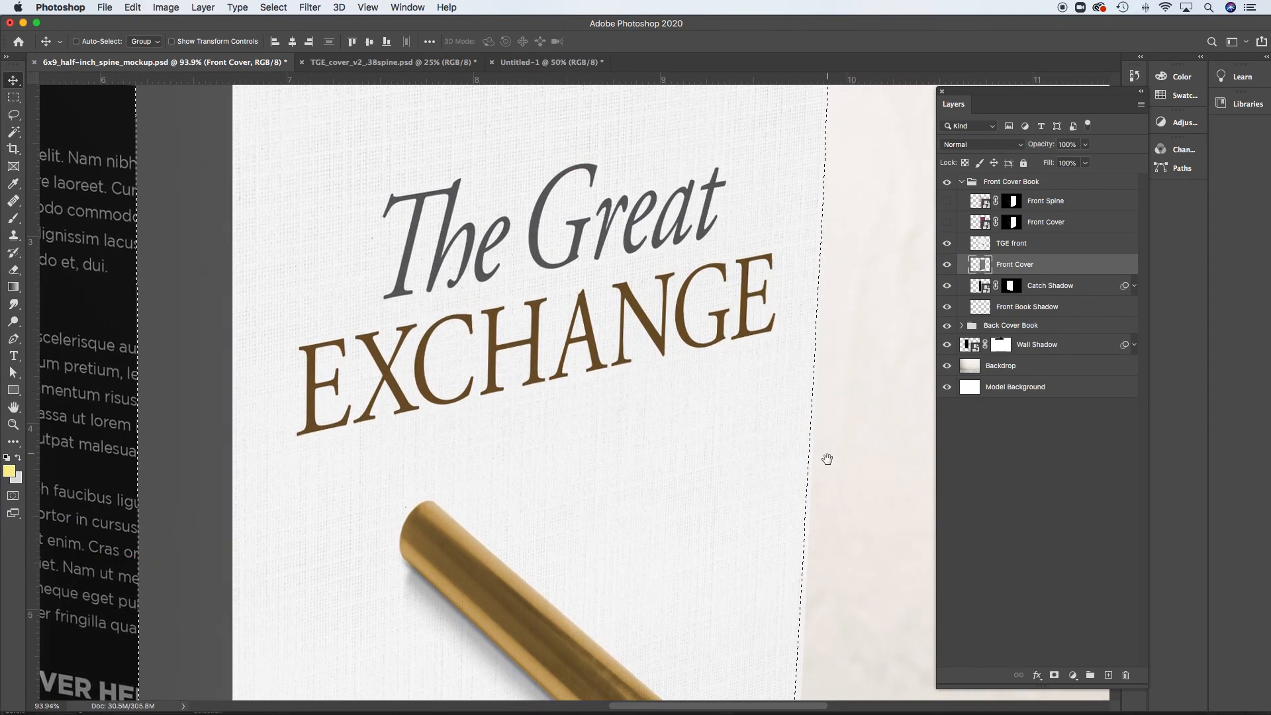
{"action": "scroll", "coordinate": [819, 533], "scroll_direction": "down", "scroll_amount": 10}
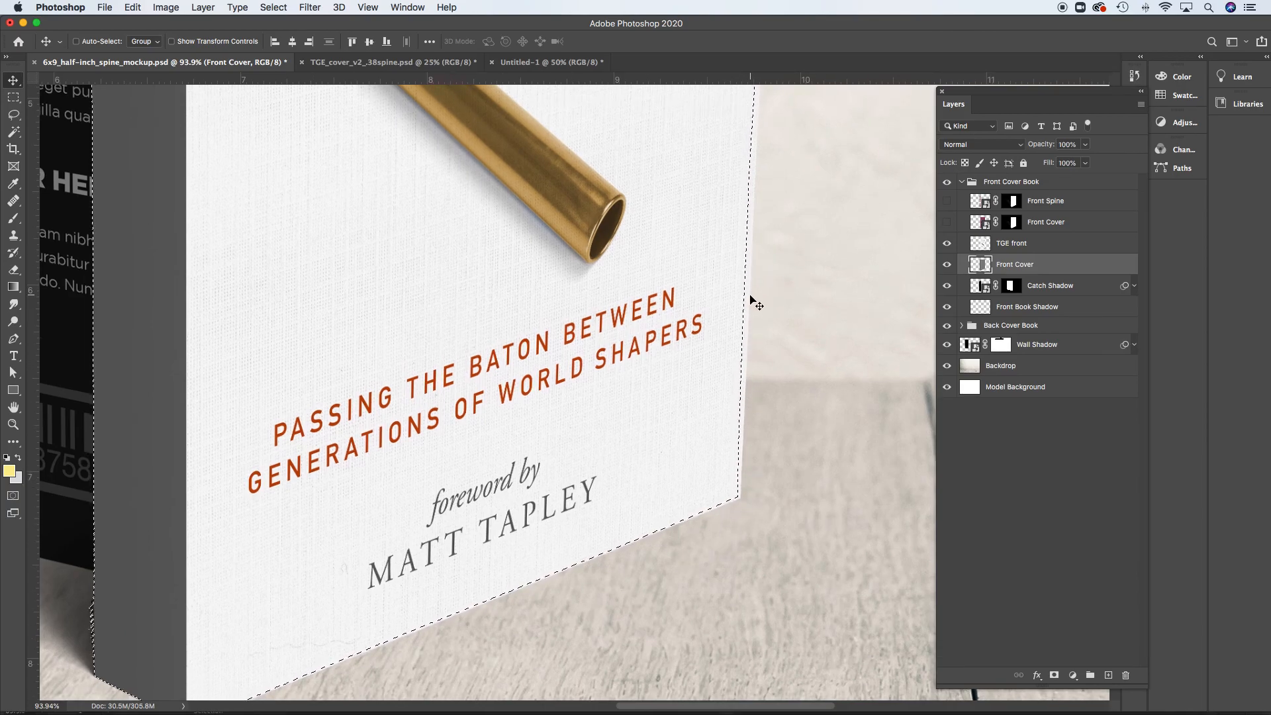
{"action": "scroll", "coordinate": [765, 401], "scroll_direction": "up", "scroll_amount": 3}
{"action": "scroll", "coordinate": [762, 390], "scroll_direction": "up", "scroll_amount": 8}
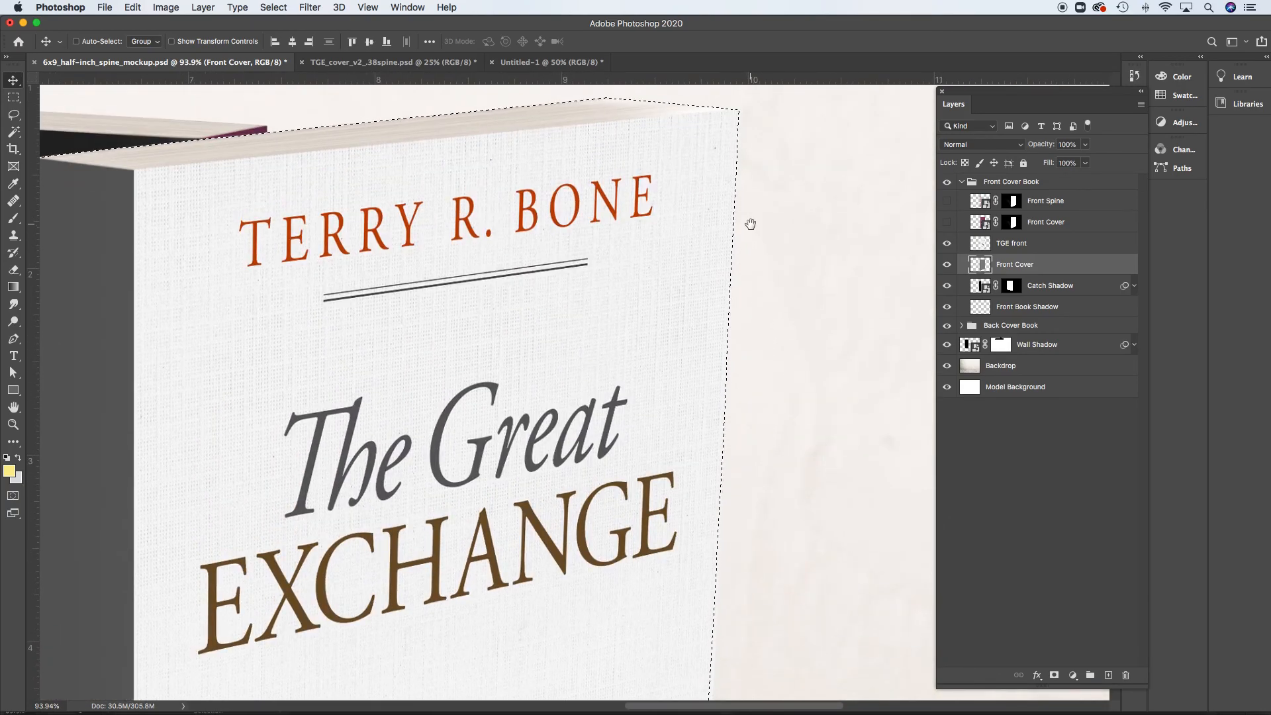
{"action": "left_click_drag", "start_coordinate": [746, 218], "coordinate": [755, 271]}
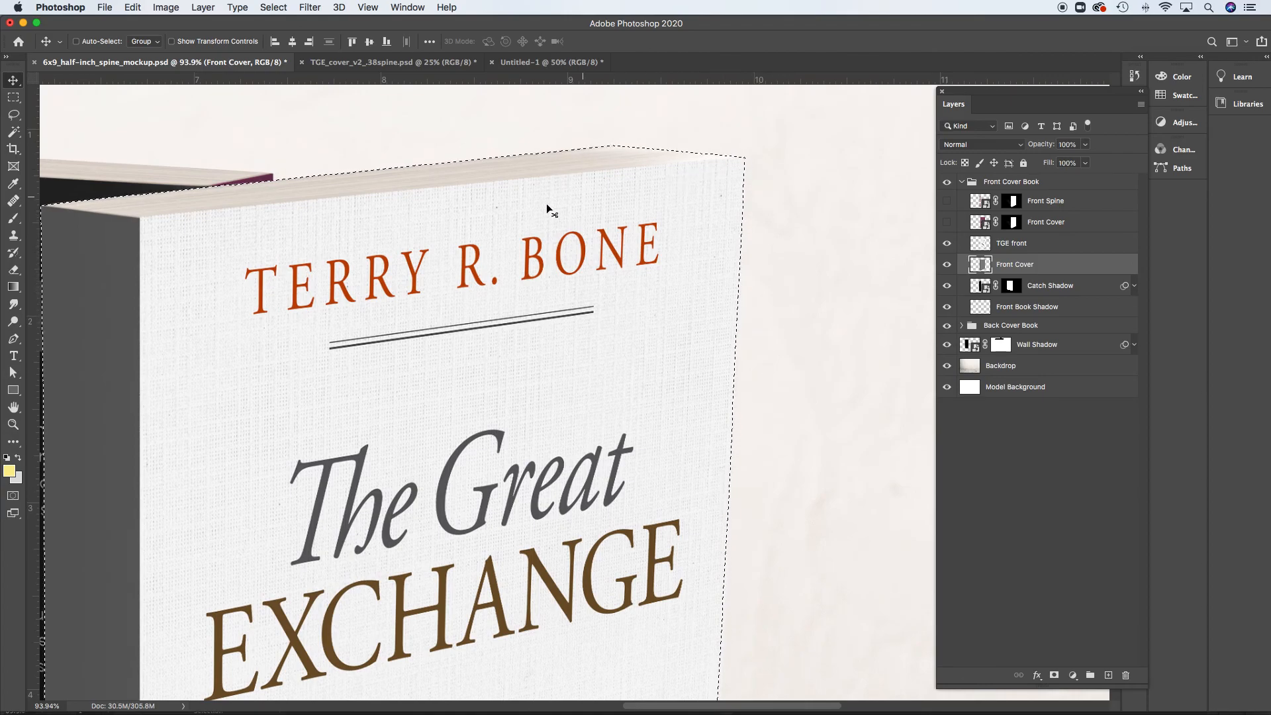
{"action": "key", "text": "super+minus"}
{"action": "key", "text": "super+minus"}
{"action": "key", "text": "super+minus"}
{"action": "key", "text": "super+minus"}
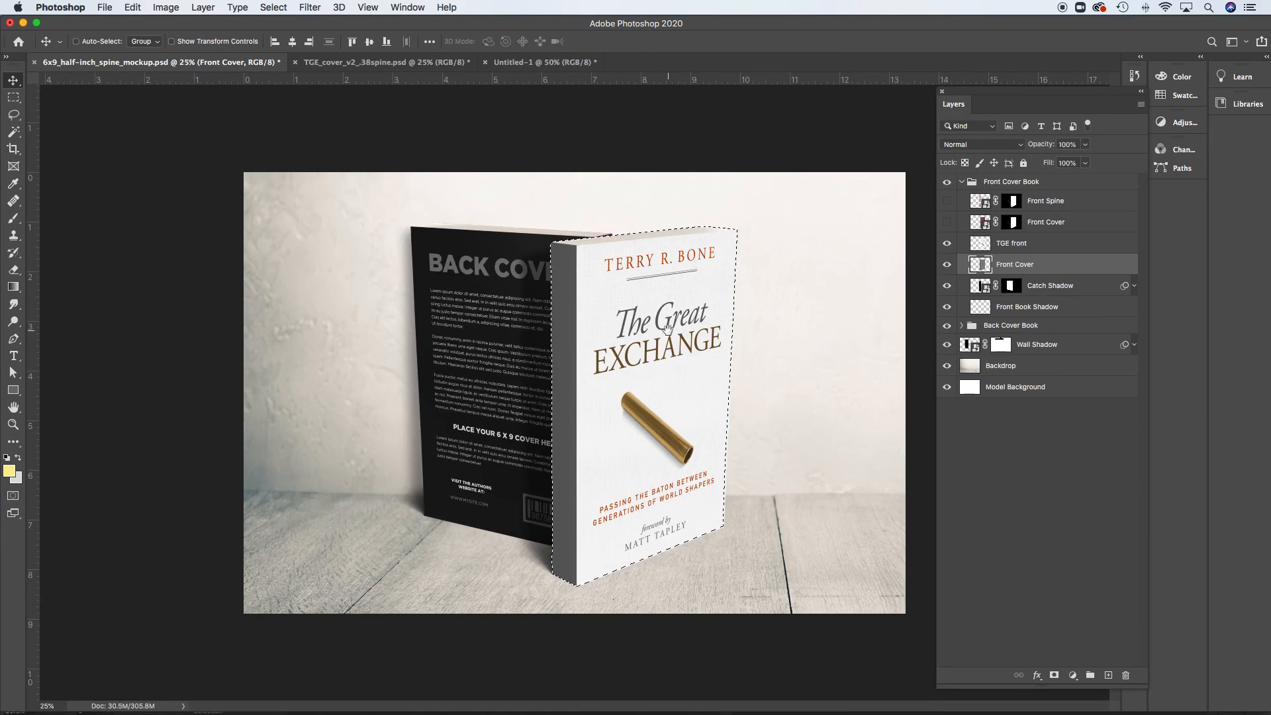
Make the TGE front layer active and invert the selection to cover everything outside the front book.
{"action": "left_click", "coordinate": [274, 7]}
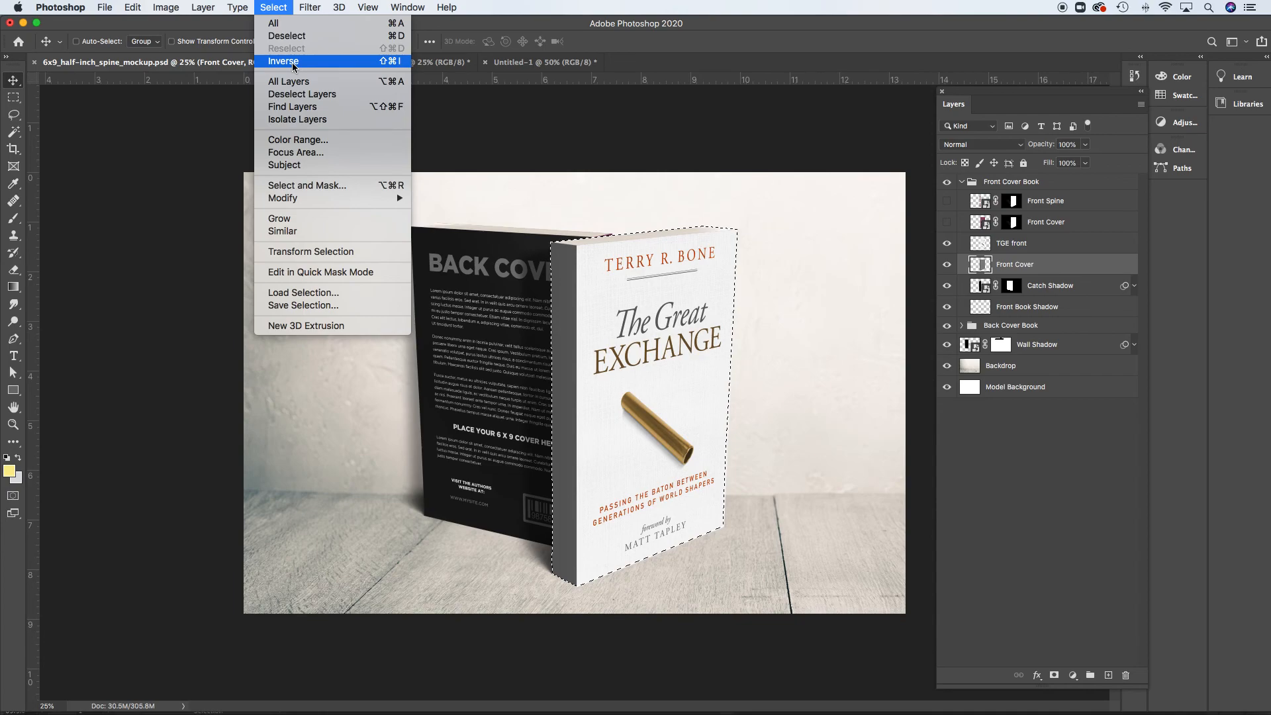
{"action": "left_click", "coordinate": [772, 217]}
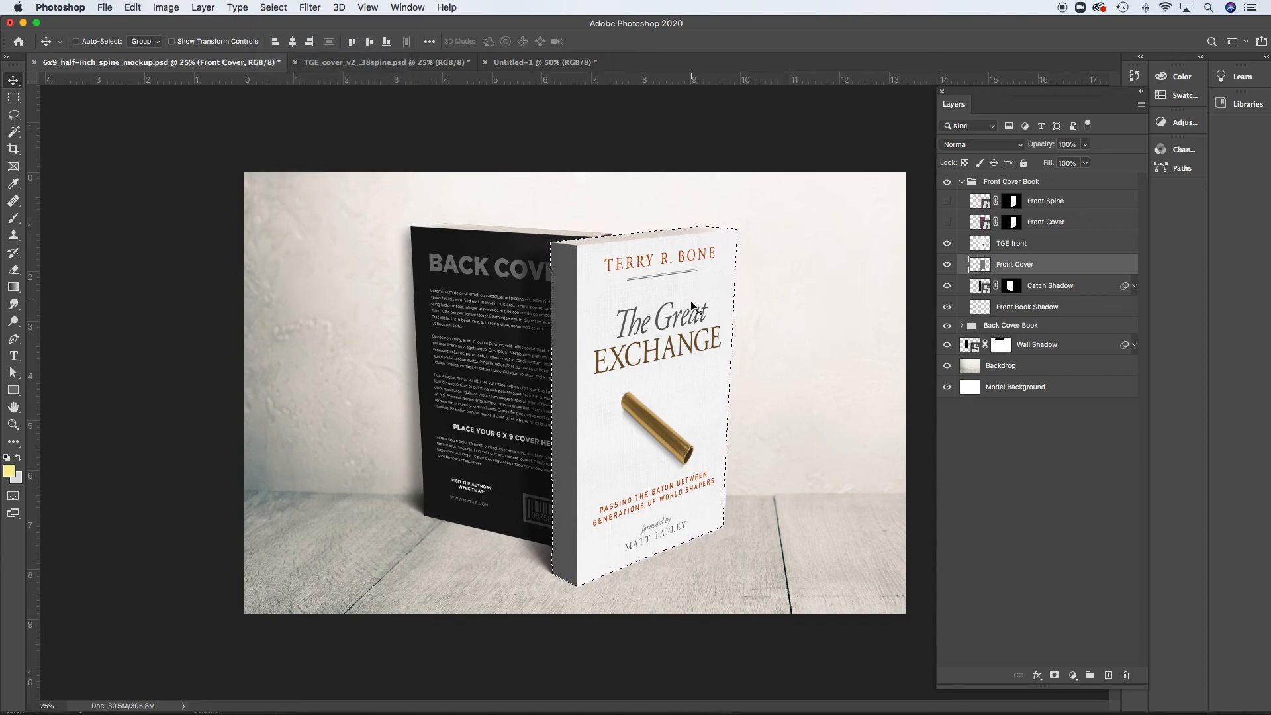
{"action": "left_click", "coordinate": [1020, 245]}
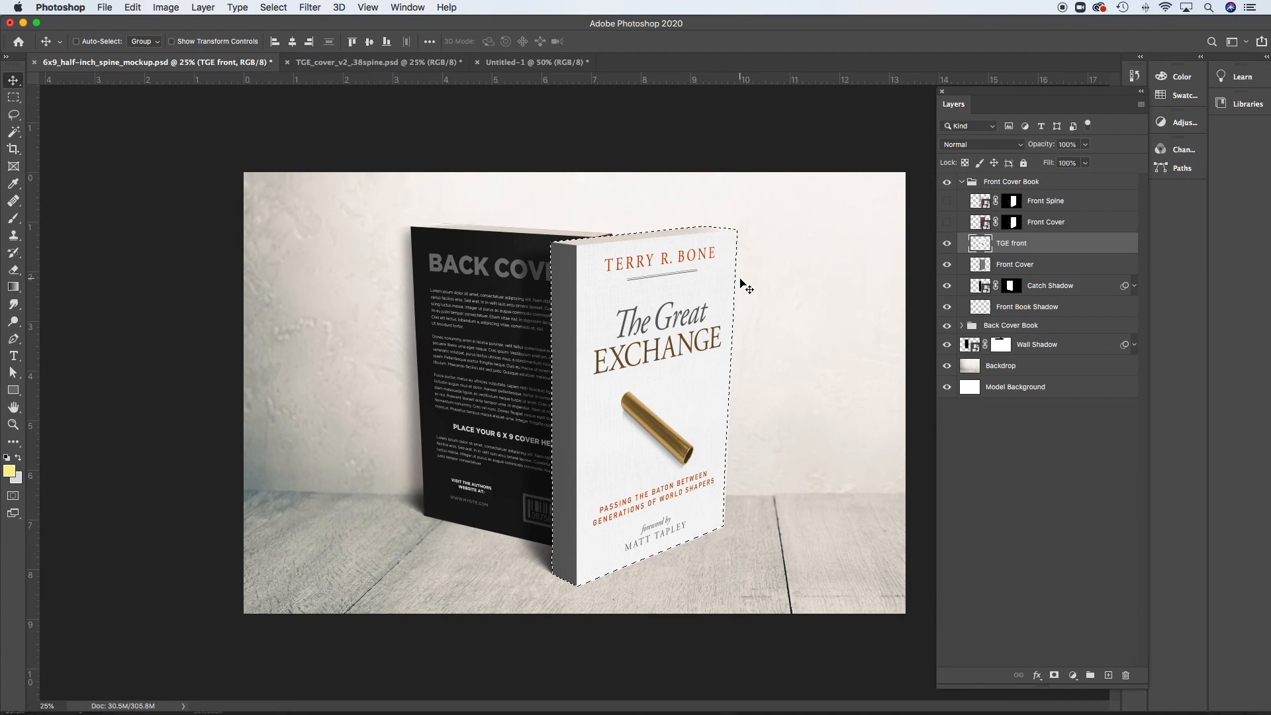
{"action": "left_click", "coordinate": [273, 7]}
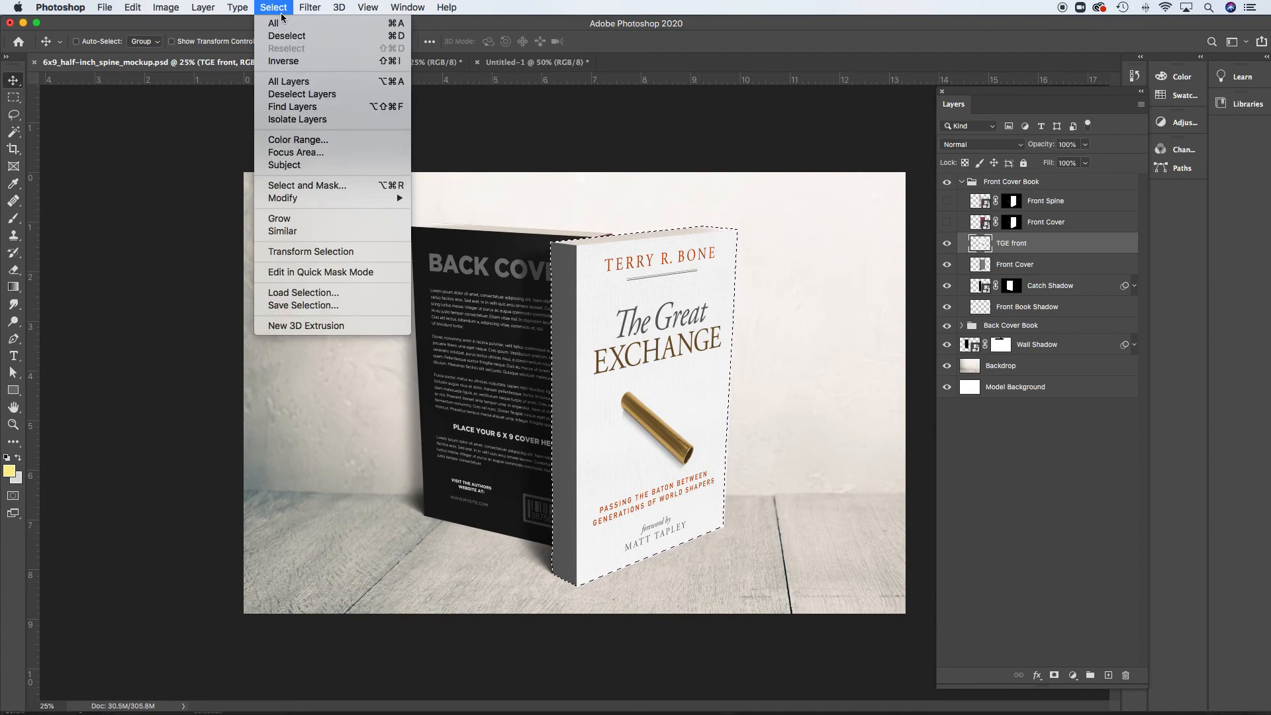
{"action": "left_click", "coordinate": [283, 61]}
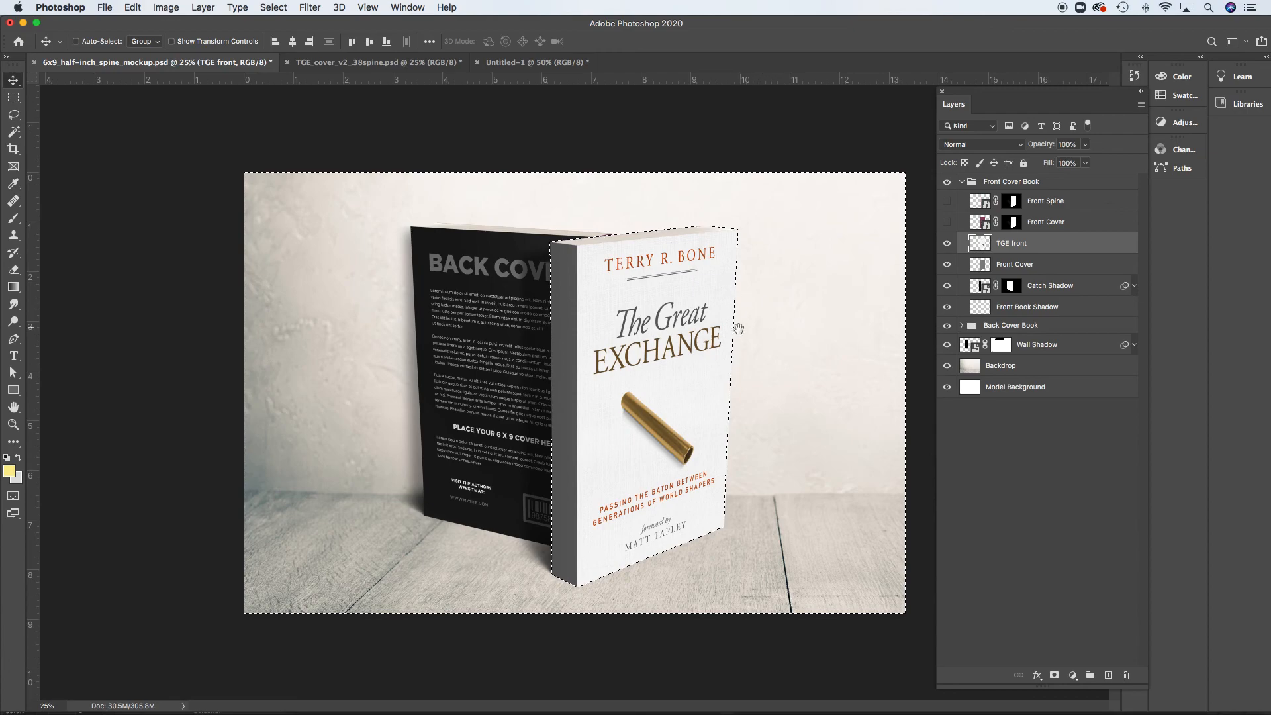
Check the artwork's outer and lower edges against the inverted selection, and deselect.
{"action": "scroll", "coordinate": [712, 321], "scroll_direction": "up", "scroll_amount": 5}
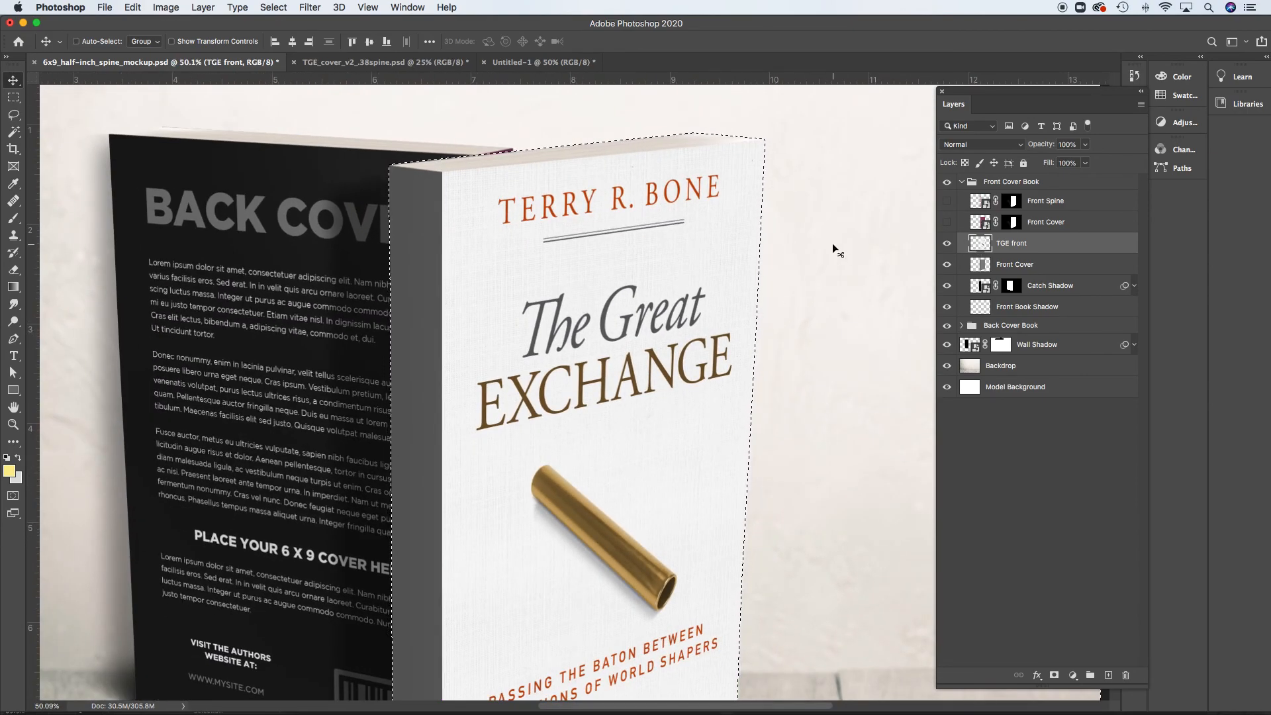
{"action": "scroll", "coordinate": [766, 474], "scroll_direction": "down", "scroll_amount": 5}
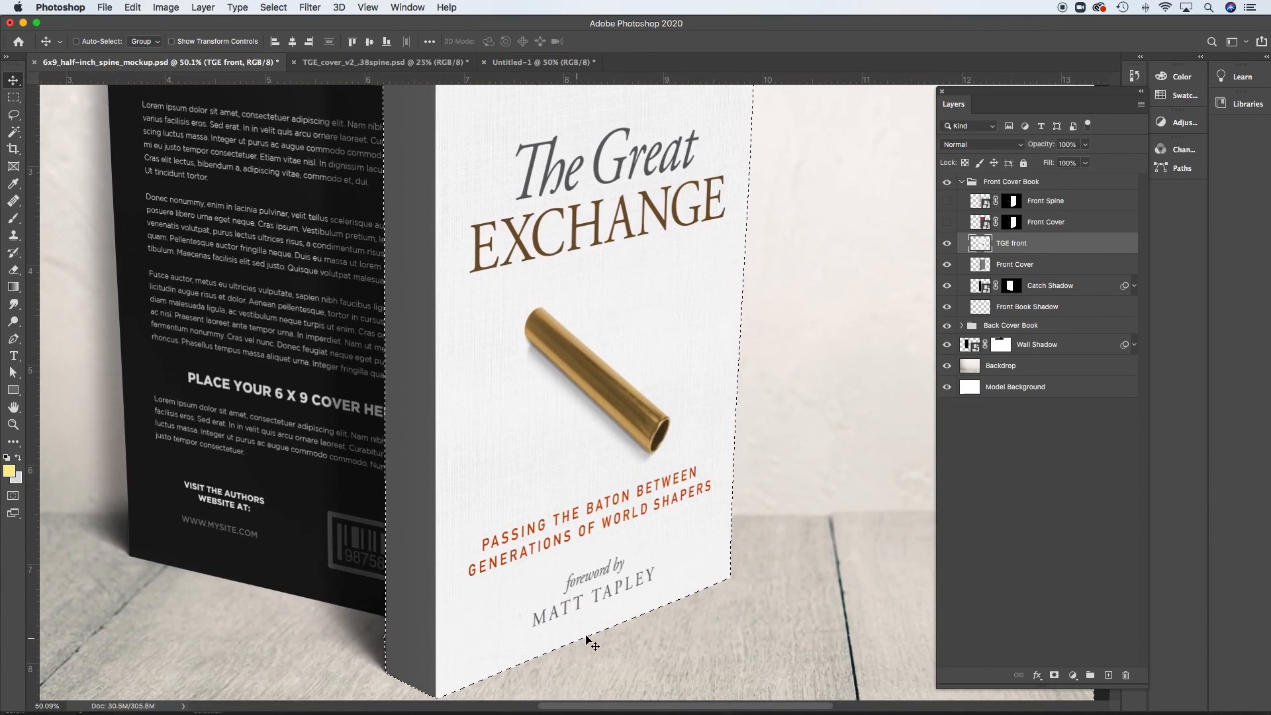
{"action": "left_click", "coordinate": [741, 578], "text": "alt+super"}
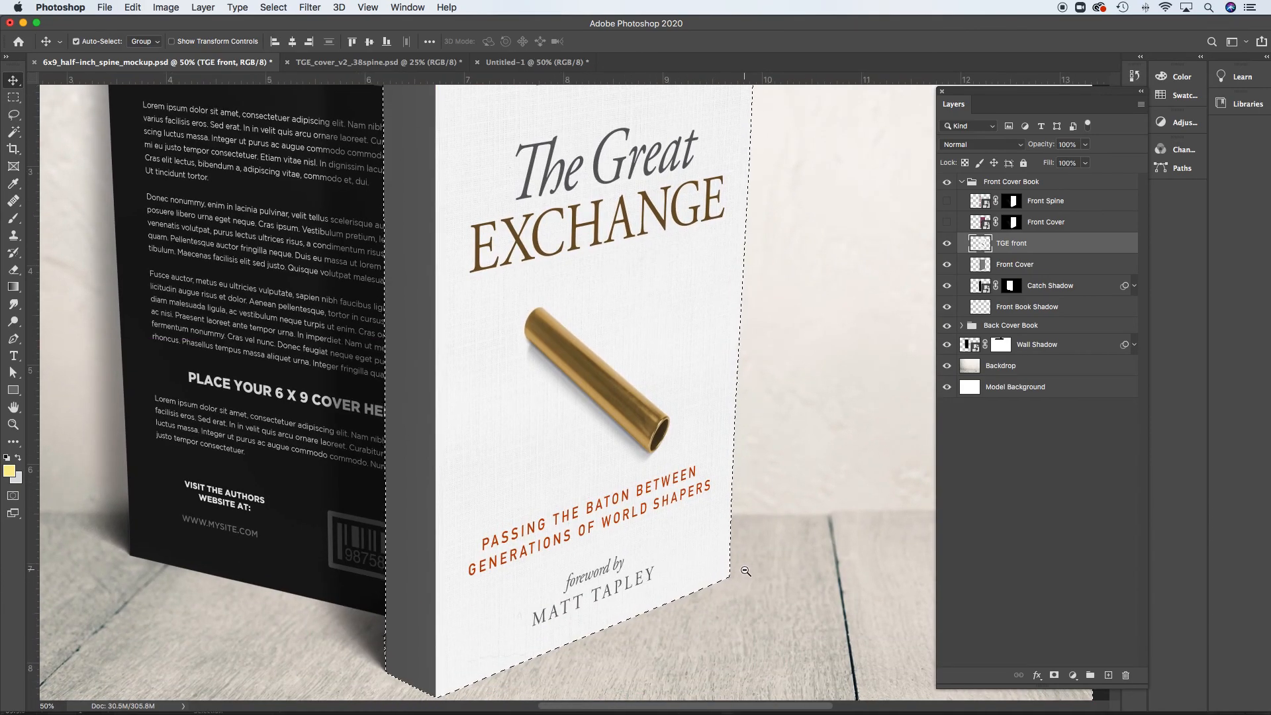
{"action": "left_click", "coordinate": [741, 578], "text": "alt+super"}
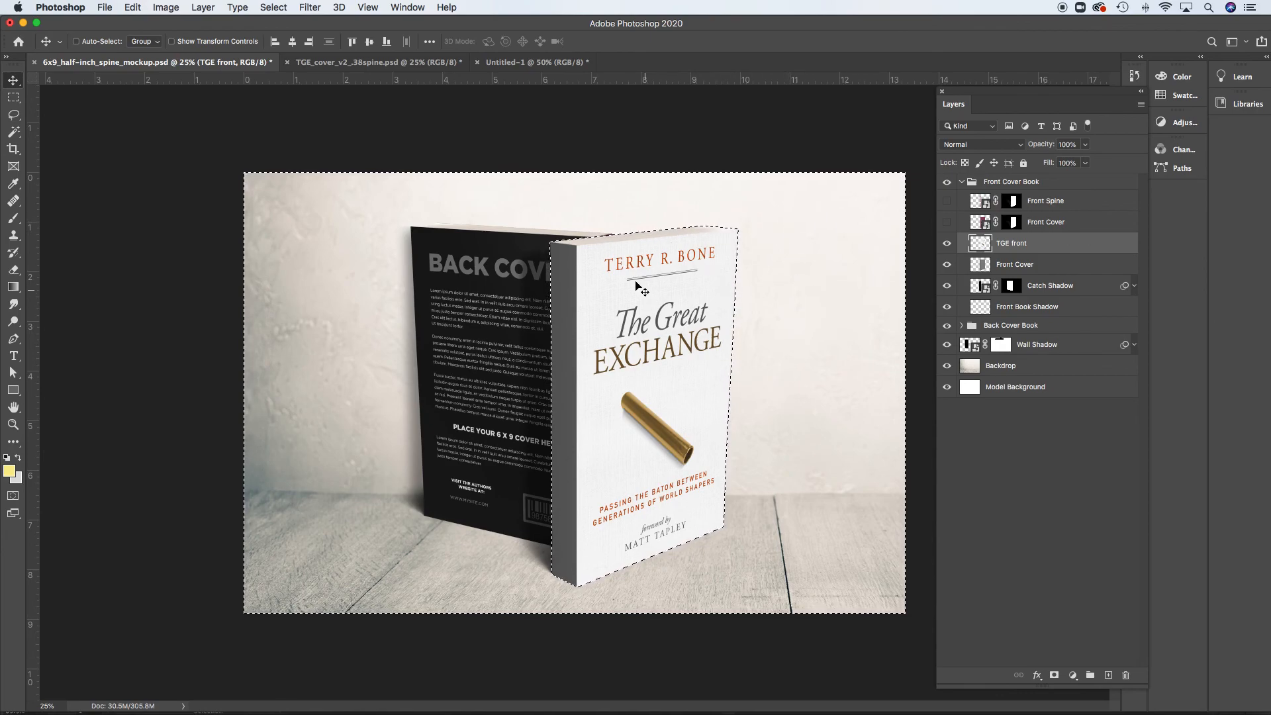
{"action": "key", "text": "super"}
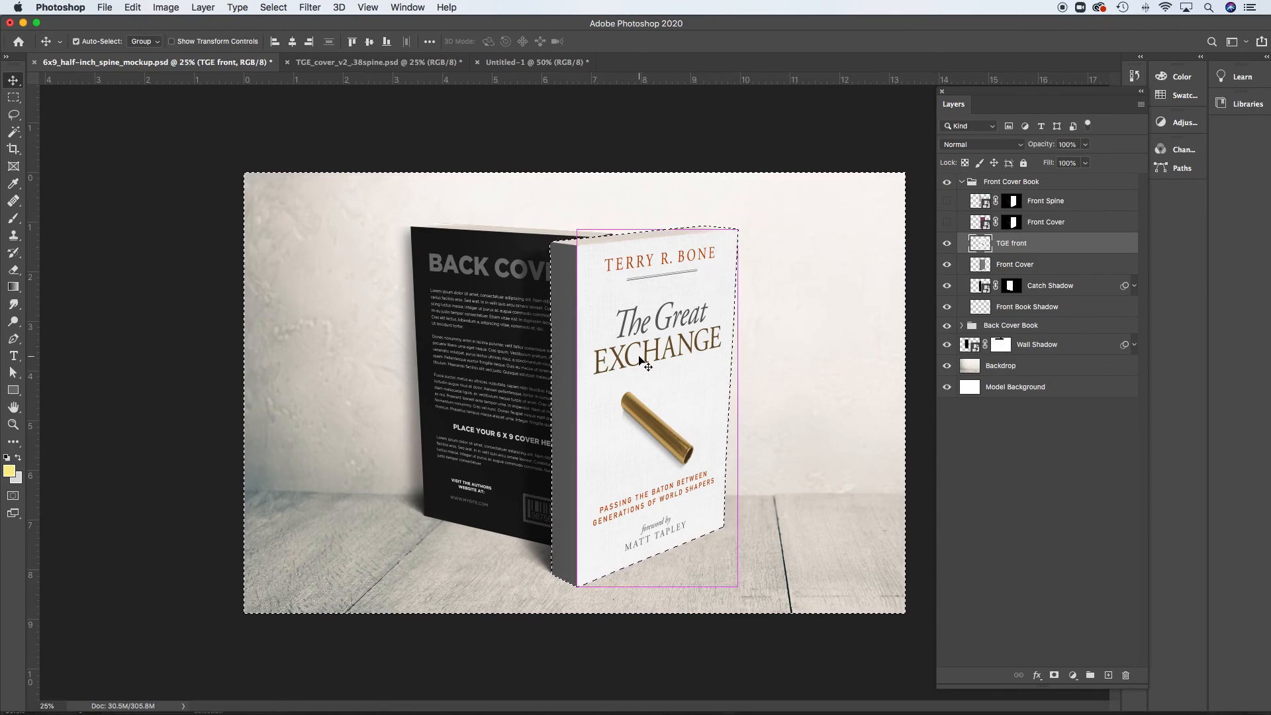
{"action": "key", "text": "super+d"}
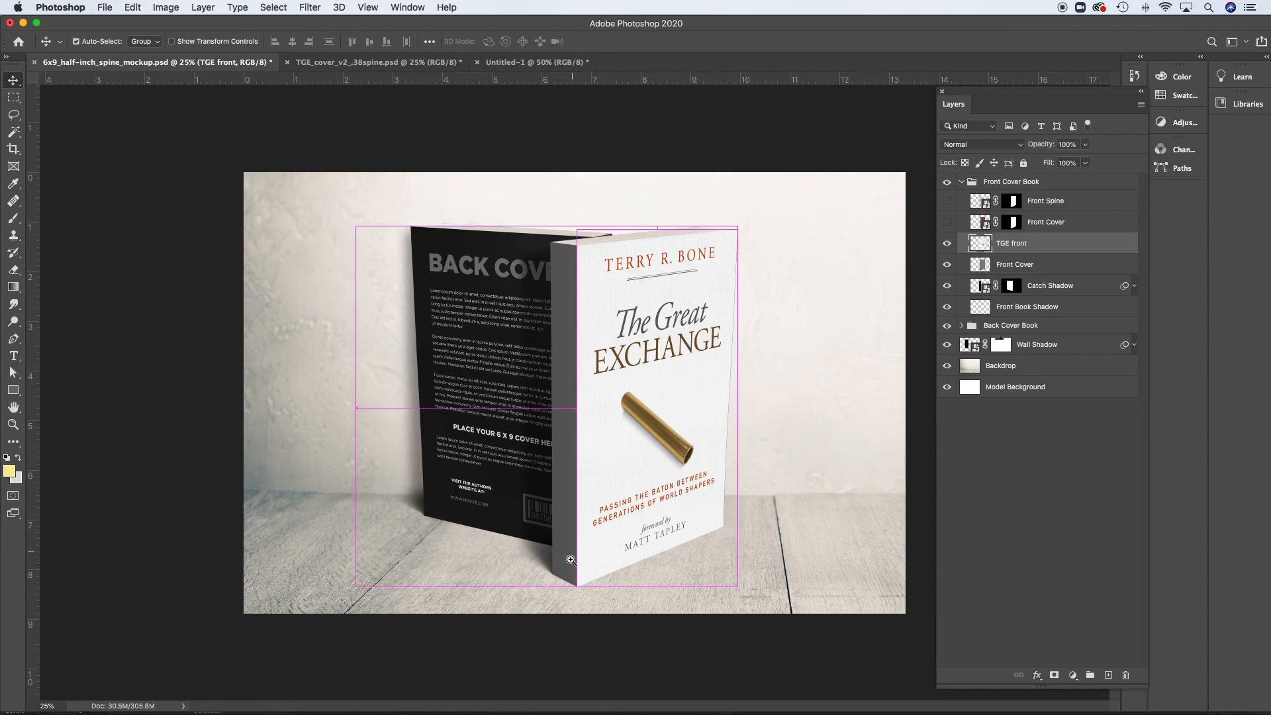
Examine the front artwork's spine-side edge closely from the book's lower corner up to its upper corner.
{"action": "key", "text": "super+plus"}
{"action": "left_click_drag", "start_coordinate": [585, 566], "coordinate": [604, 456]}
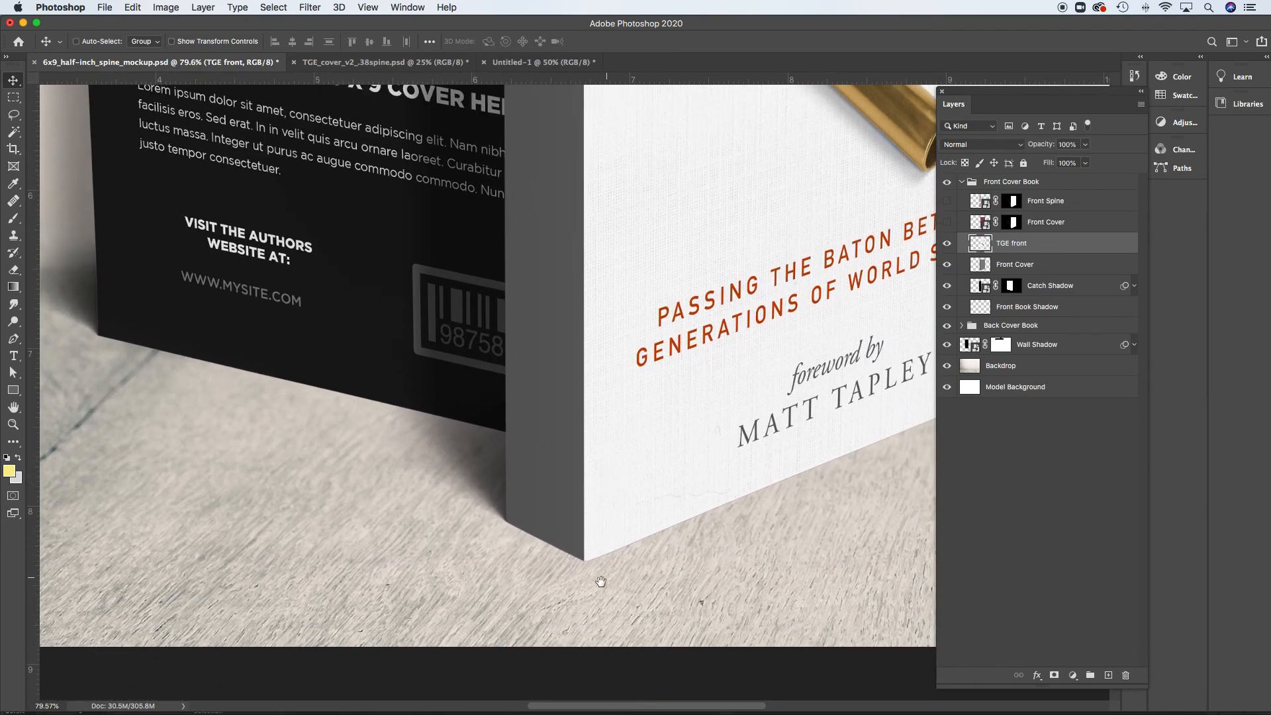
{"action": "left_click_drag", "start_coordinate": [570, 540], "coordinate": [613, 566]}
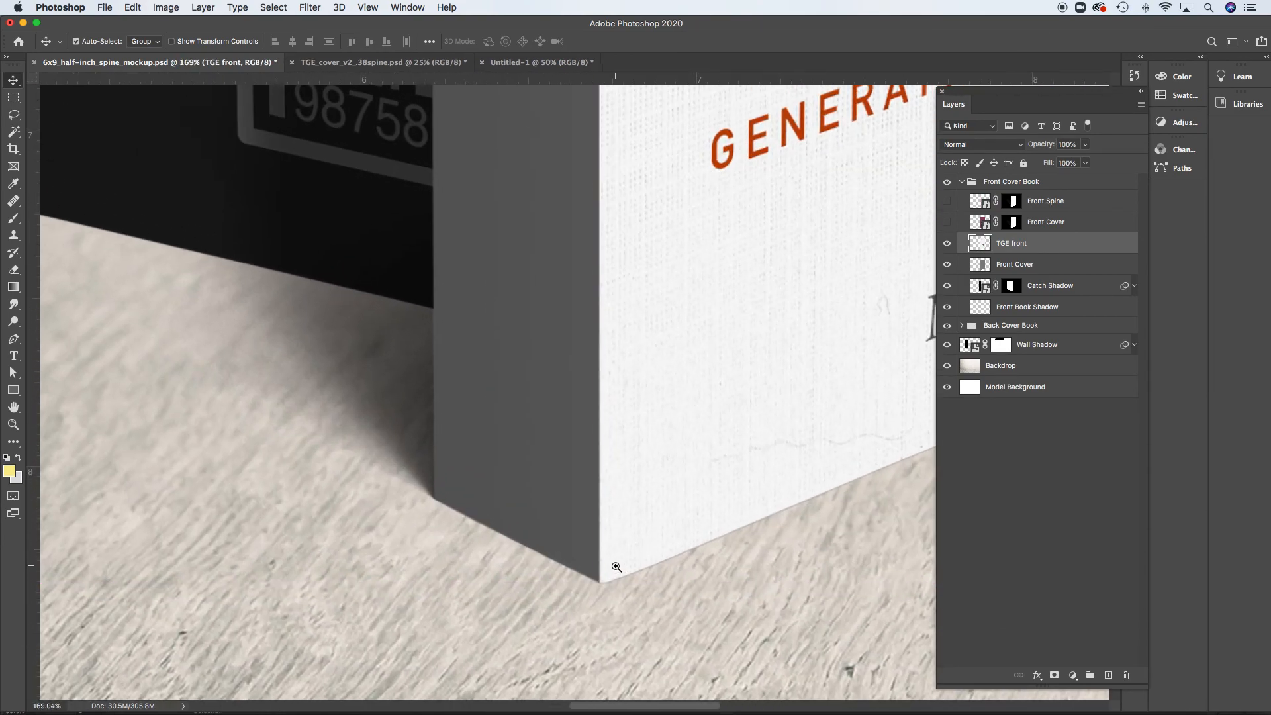
{"action": "left_click_drag", "start_coordinate": [600, 208], "coordinate": [593, 573]}
{"action": "left_click_drag", "start_coordinate": [689, 291], "coordinate": [571, 561]}
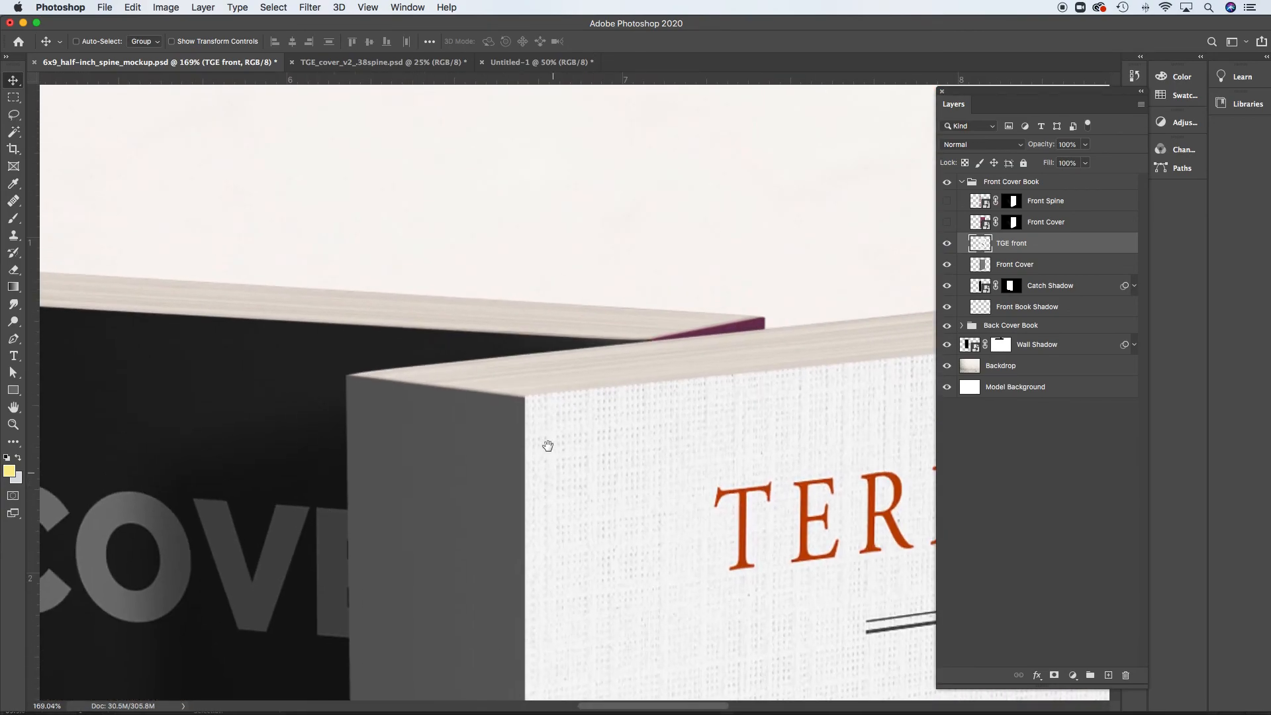
{"action": "scroll", "coordinate": [596, 440], "scroll_direction": "down", "scroll_amount": 1}
{"action": "scroll", "coordinate": [655, 439], "scroll_direction": "down", "scroll_amount": 1}
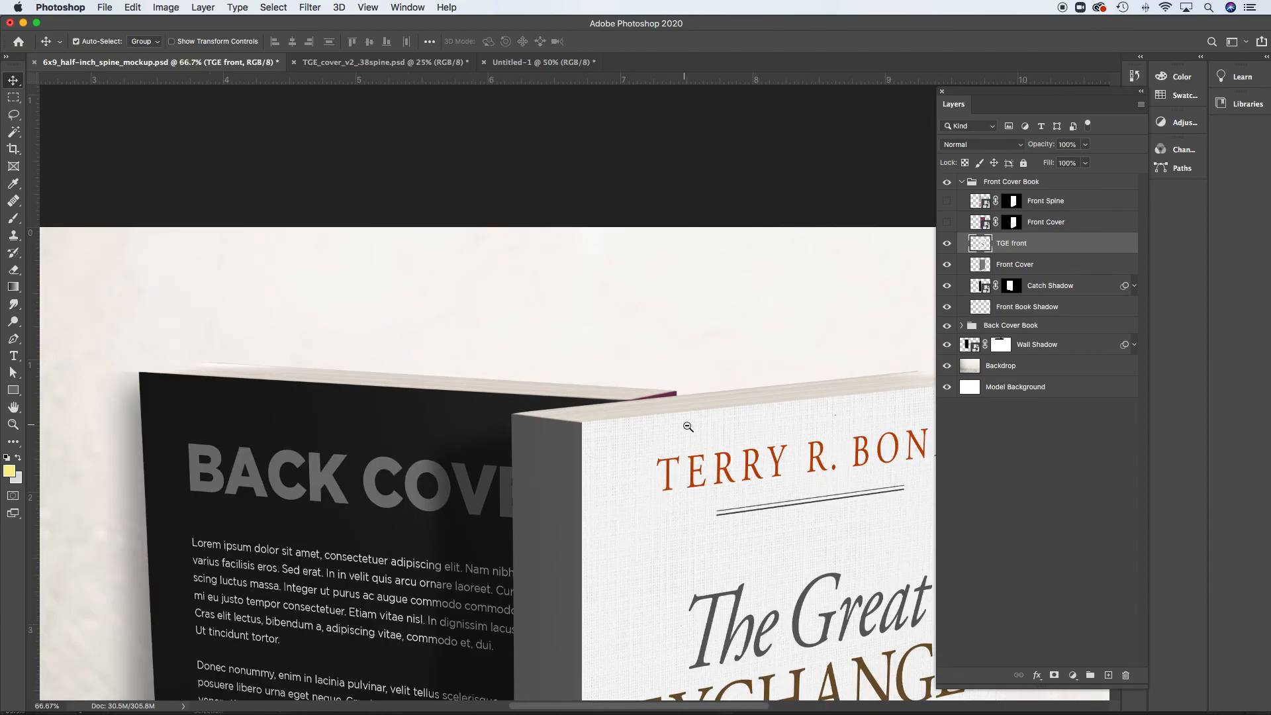
{"action": "left_click_drag", "start_coordinate": [667, 465], "coordinate": [686, 358]}
{"action": "left_click", "coordinate": [687, 358], "text": "alt"}
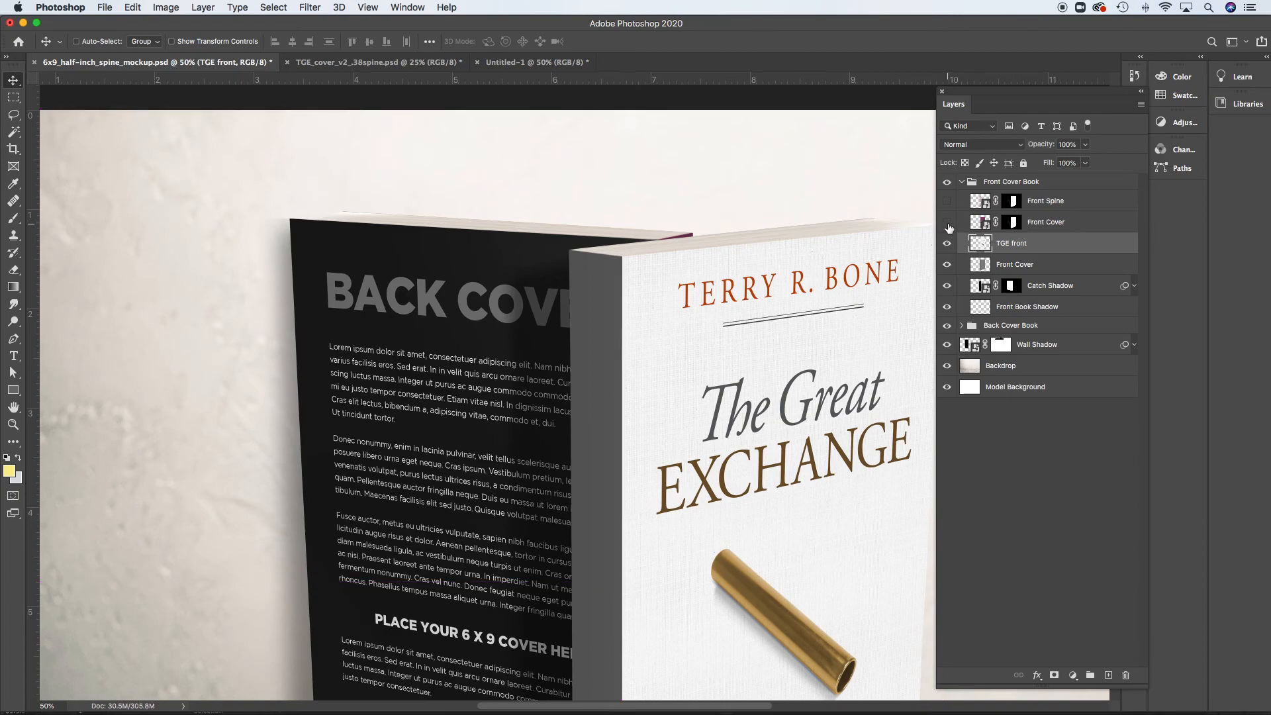
Load the hidden Front Cover layer's outline as a selection and check the artwork's spine-side edge against it from top to bottom.
{"action": "key", "text": "super"}
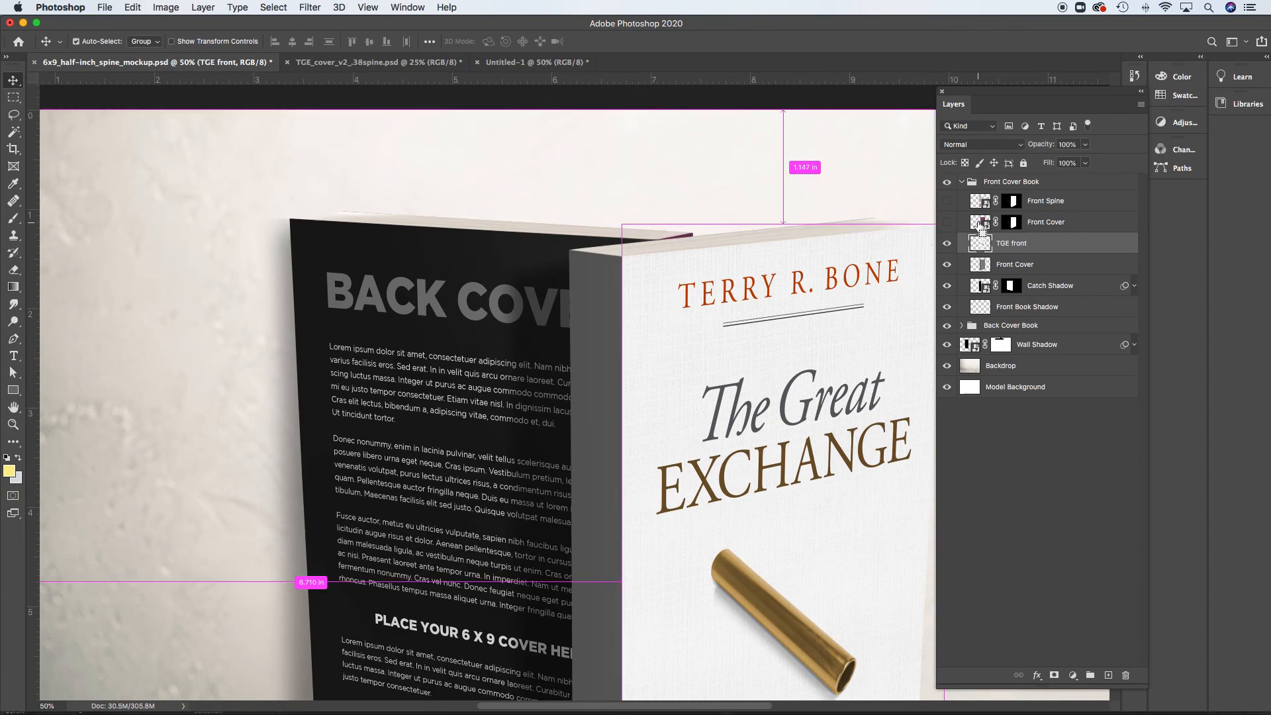
{"action": "left_click", "coordinate": [982, 225], "text": "super"}
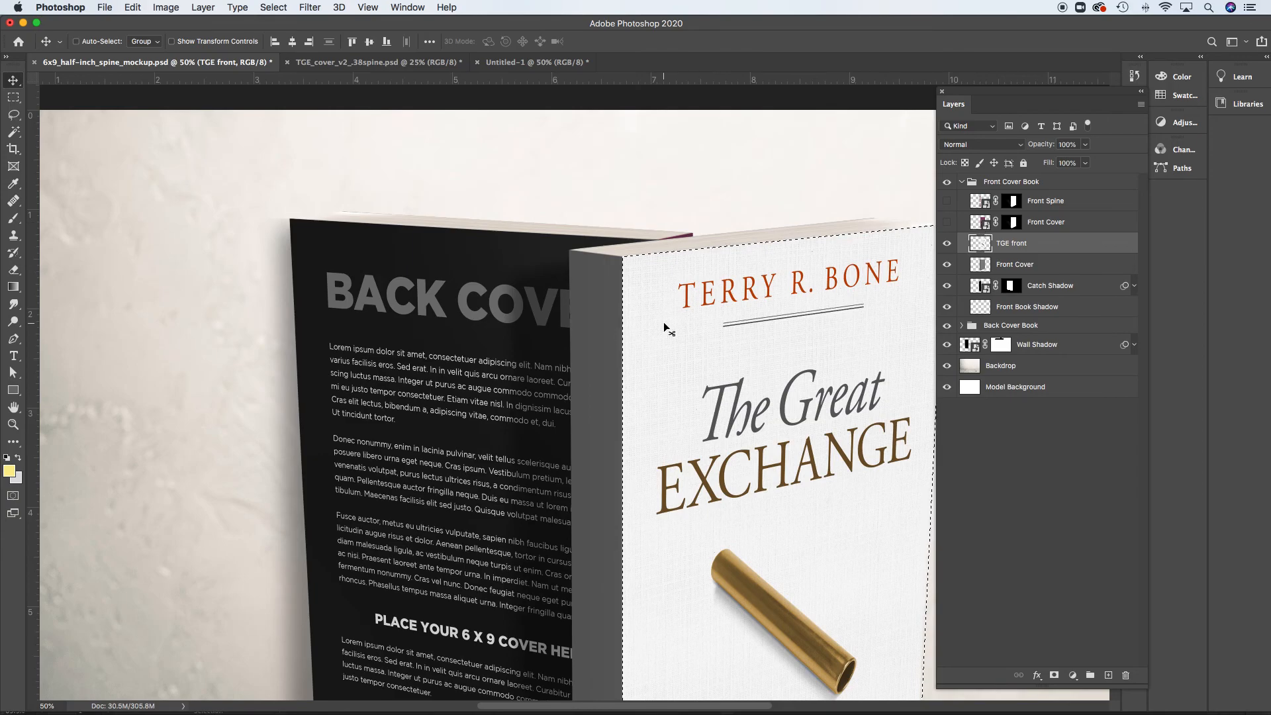
{"action": "left_click_drag", "start_coordinate": [630, 263], "coordinate": [726, 332]}
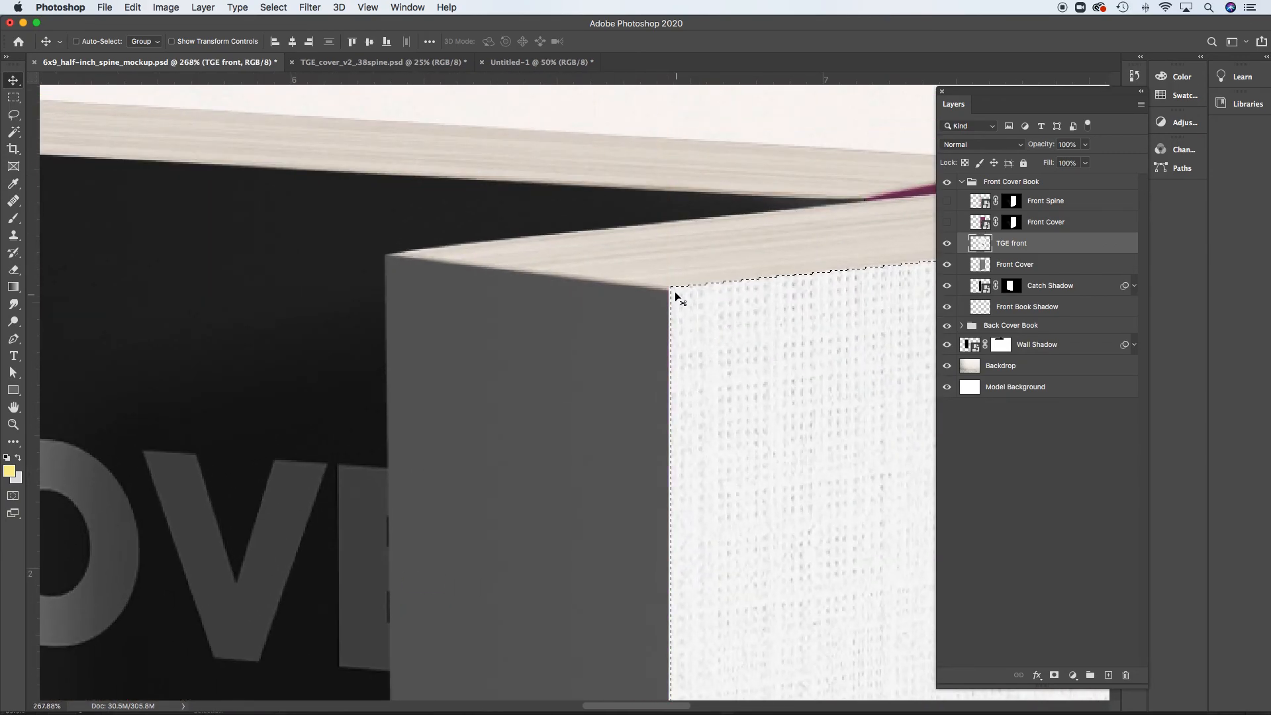
{"action": "left_click_drag", "start_coordinate": [741, 523], "coordinate": [742, 493]}
{"action": "scroll", "coordinate": [742, 492], "scroll_direction": "down", "scroll_amount": 15}
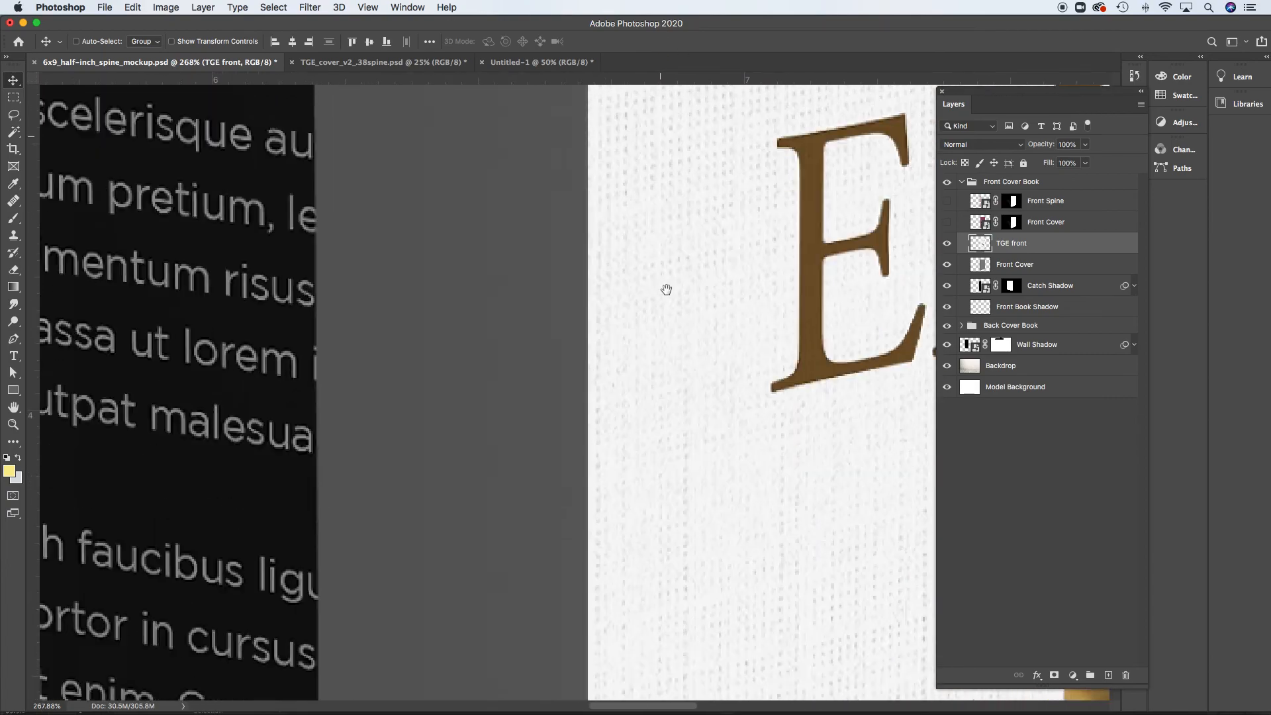
{"action": "scroll", "coordinate": [658, 579], "scroll_direction": "down", "scroll_amount": 20}
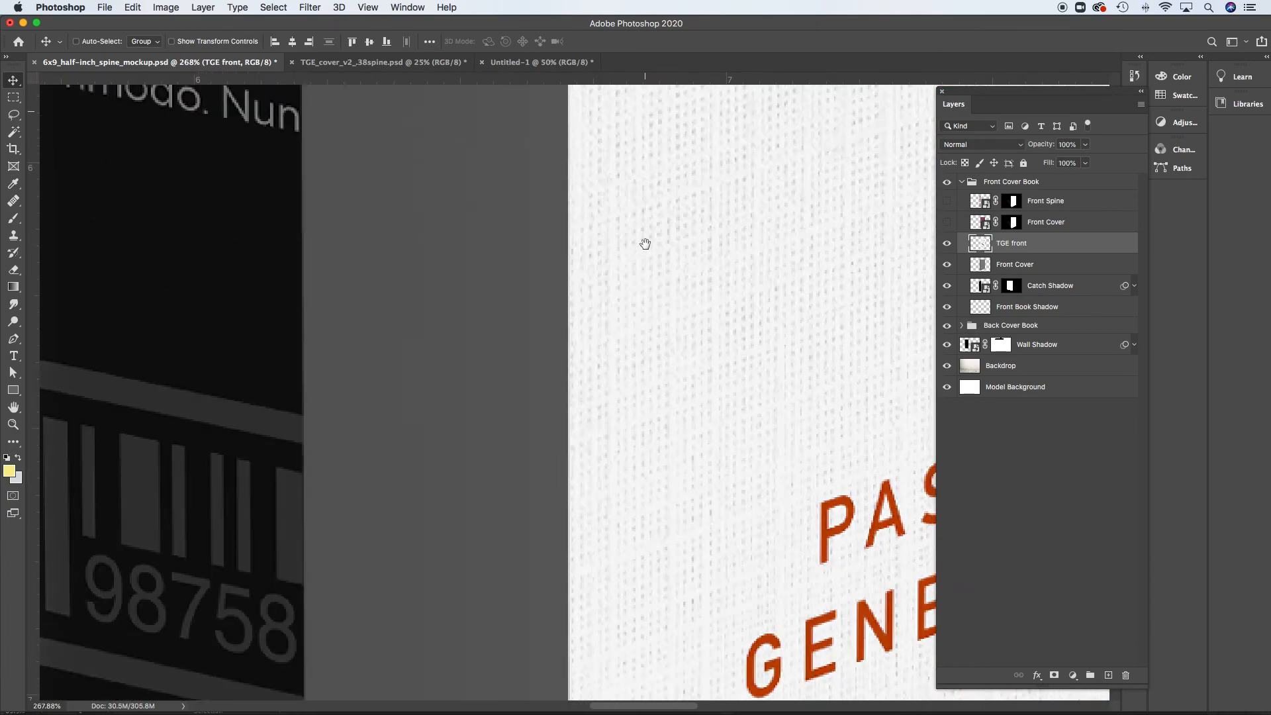
{"action": "left_click_drag", "start_coordinate": [653, 285], "coordinate": [656, 281]}
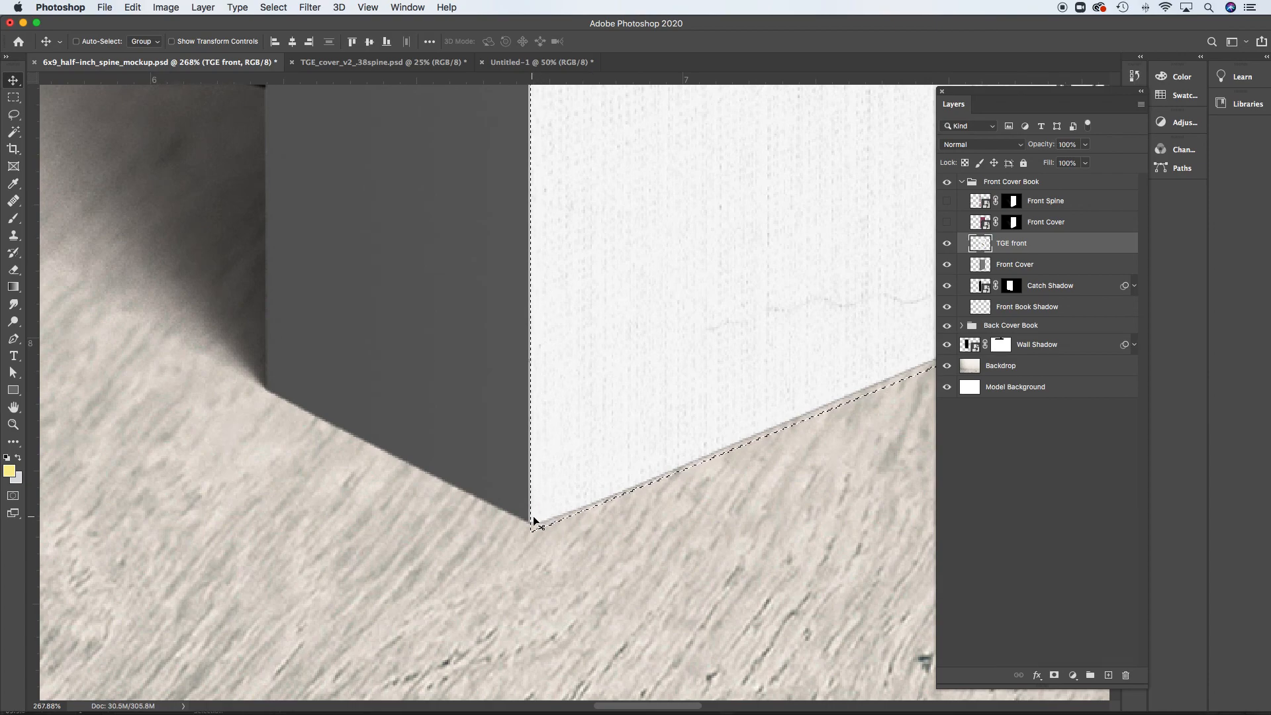
{"action": "left_click", "coordinate": [612, 396], "text": "alt"}
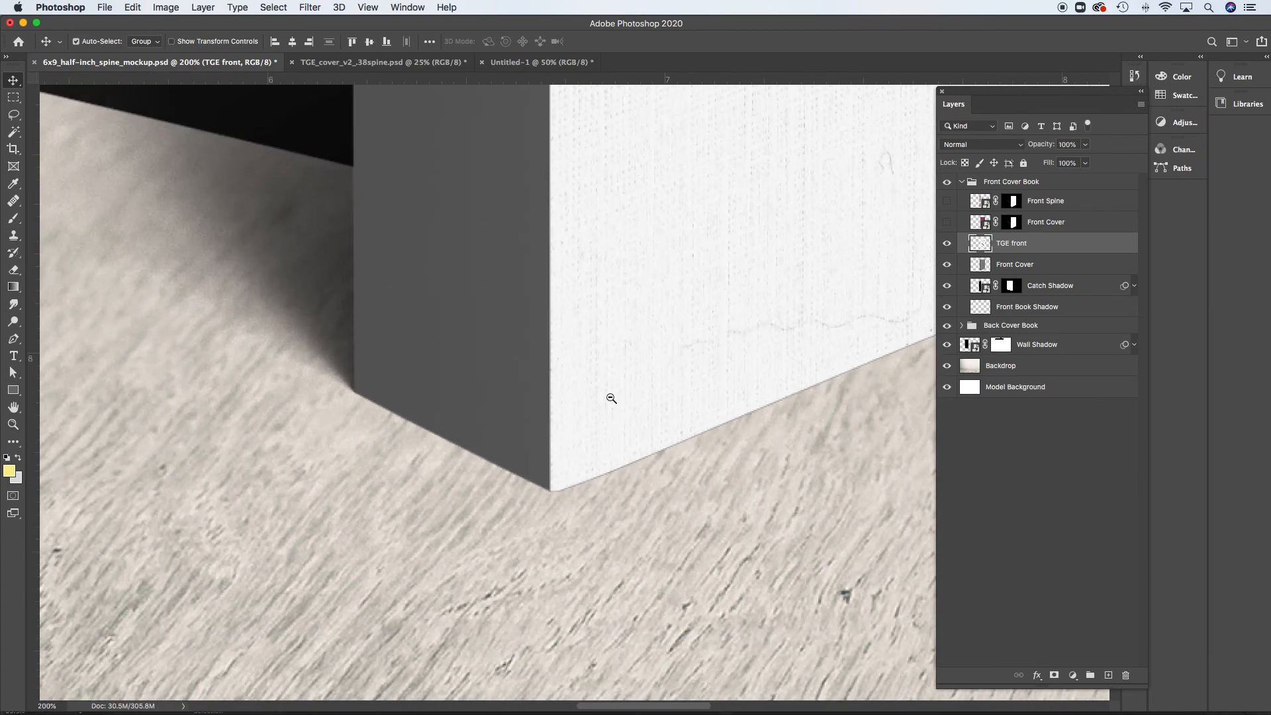
{"action": "left_click", "coordinate": [611, 396], "text": "alt"}
{"action": "left_click", "coordinate": [611, 396], "text": "alt"}
{"action": "left_click_drag", "start_coordinate": [640, 311], "coordinate": [606, 482]}
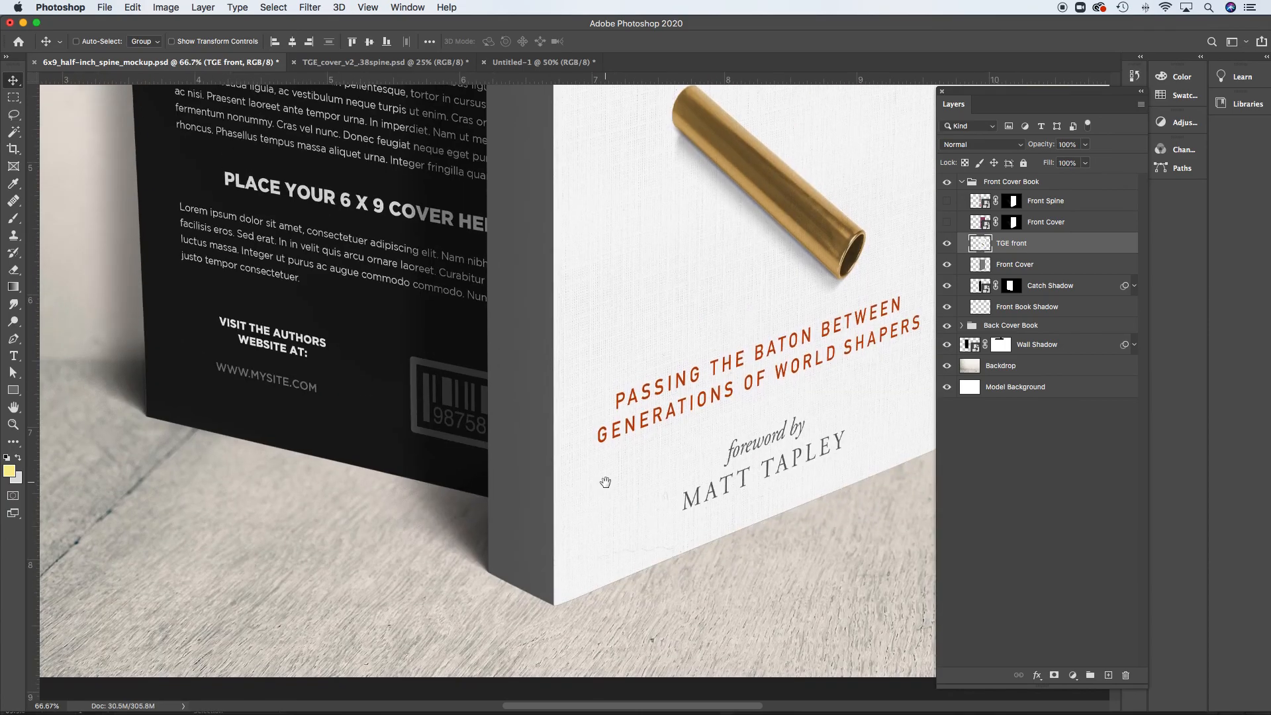
Invert the selection to trim the TGE front artwork outside the front cover's outline, and deselect.
{"action": "left_click", "coordinate": [274, 8]}
{"action": "left_click", "coordinate": [283, 61]}
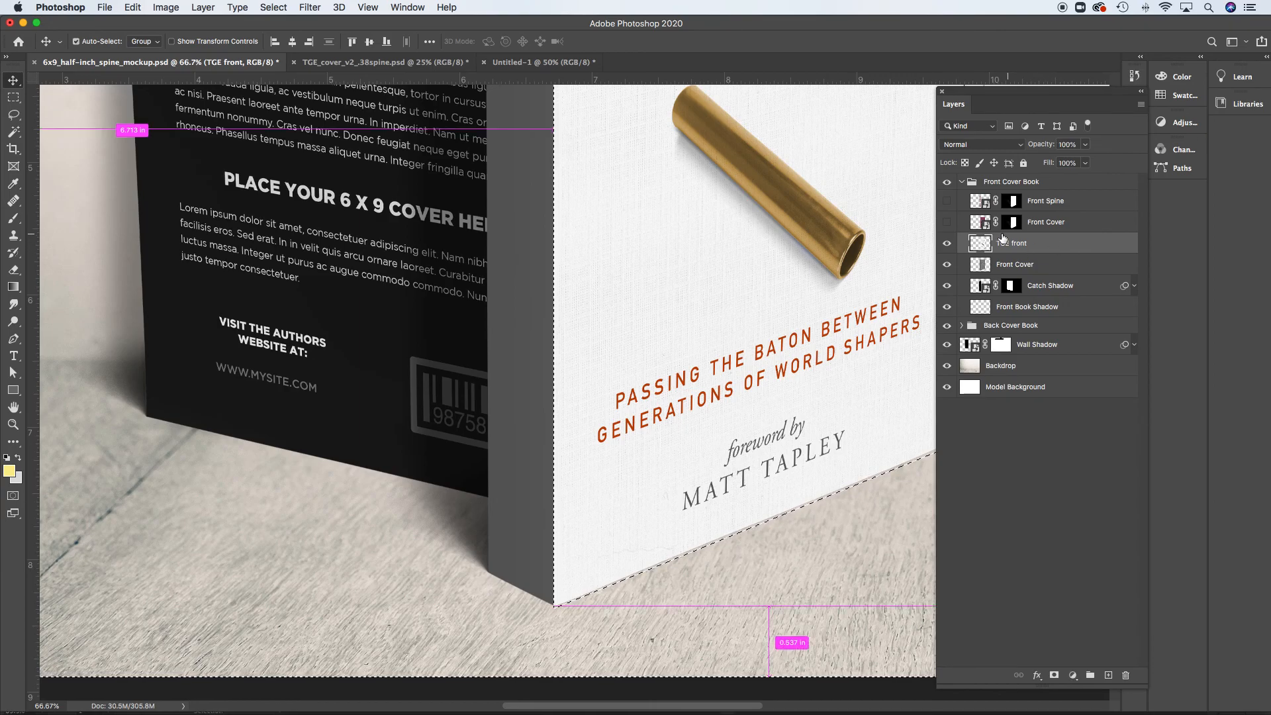
{"action": "key", "text": "super+d"}
{"action": "key", "text": "super+minus"}
{"action": "key", "text": "super+minus"}
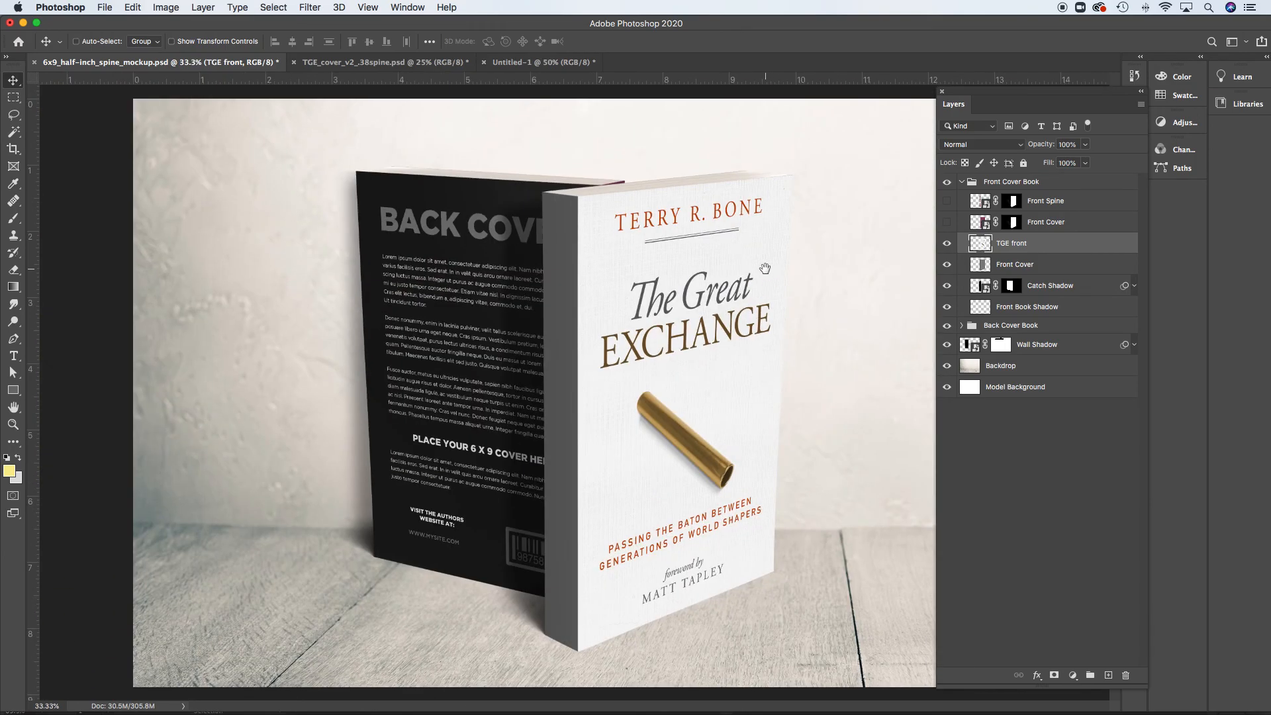
Inspect the front cover's upper corners and compare the mockup with the TGE front layer hidden and shown.
{"action": "scroll", "coordinate": [742, 195], "scroll_direction": "up", "scroll_amount": 5}
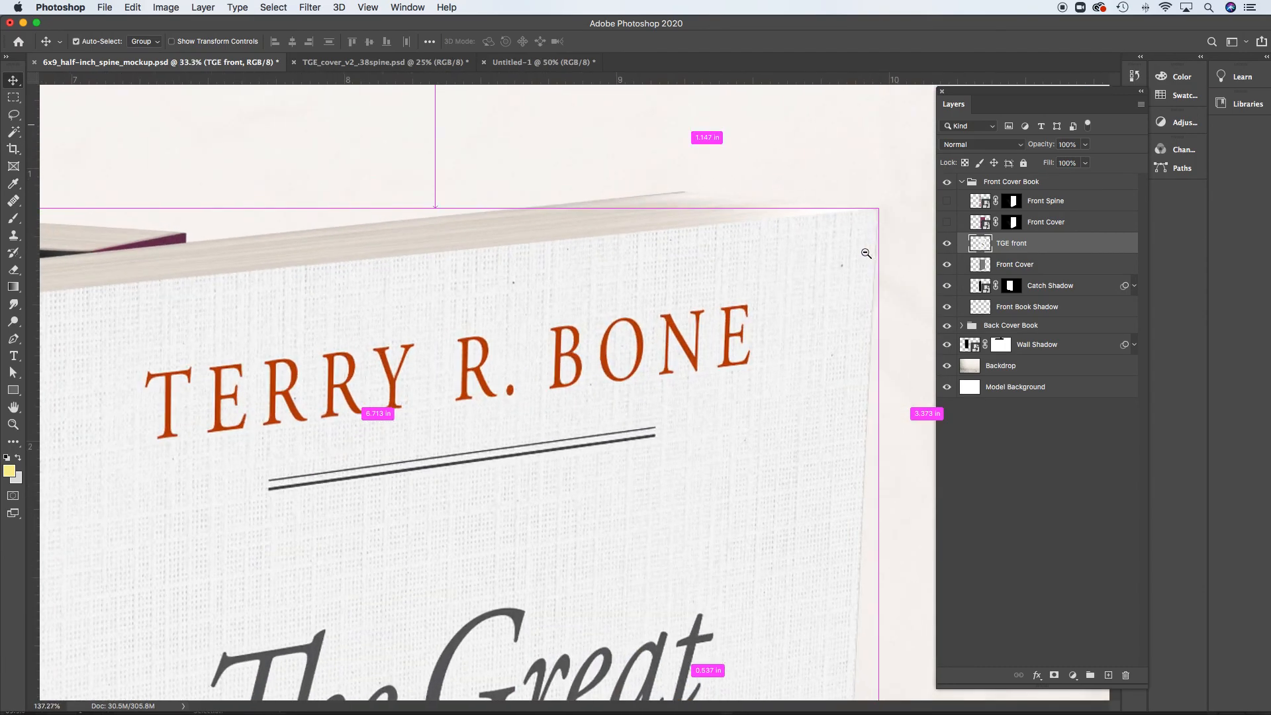
{"action": "left_click_drag", "start_coordinate": [281, 351], "coordinate": [610, 266]}
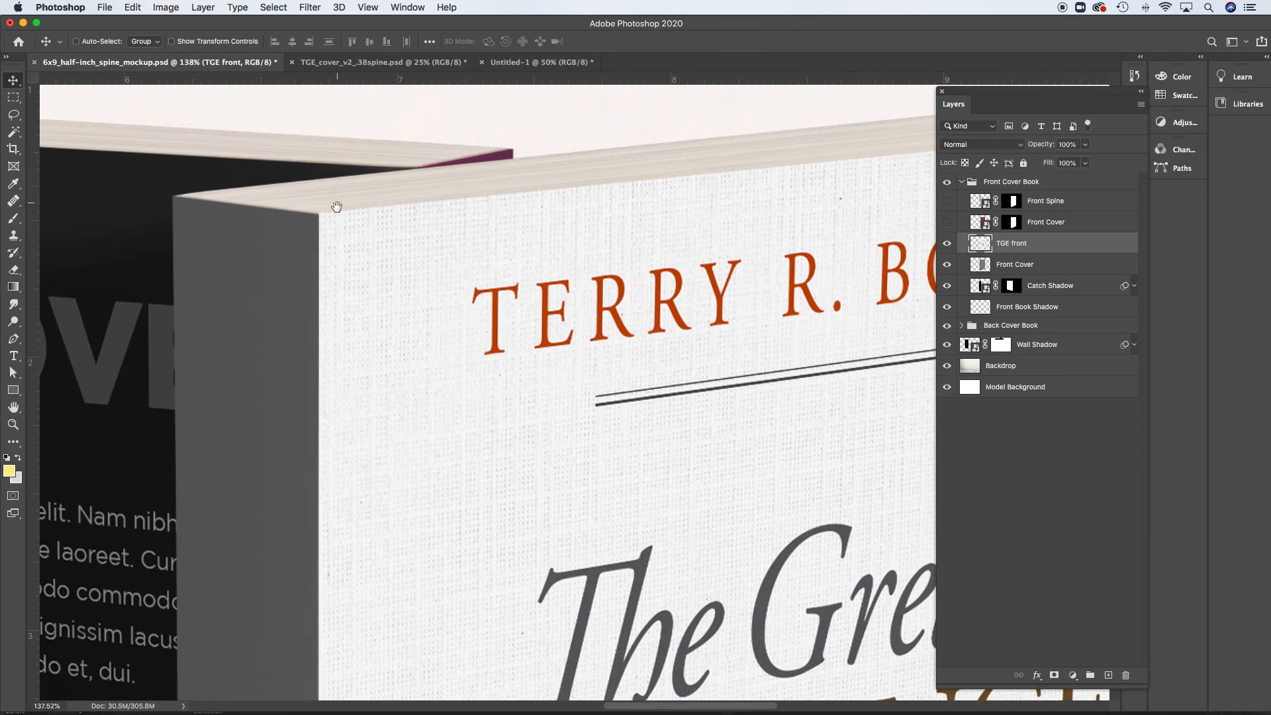
{"action": "scroll", "coordinate": [516, 443], "scroll_direction": "down", "scroll_amount": 5}
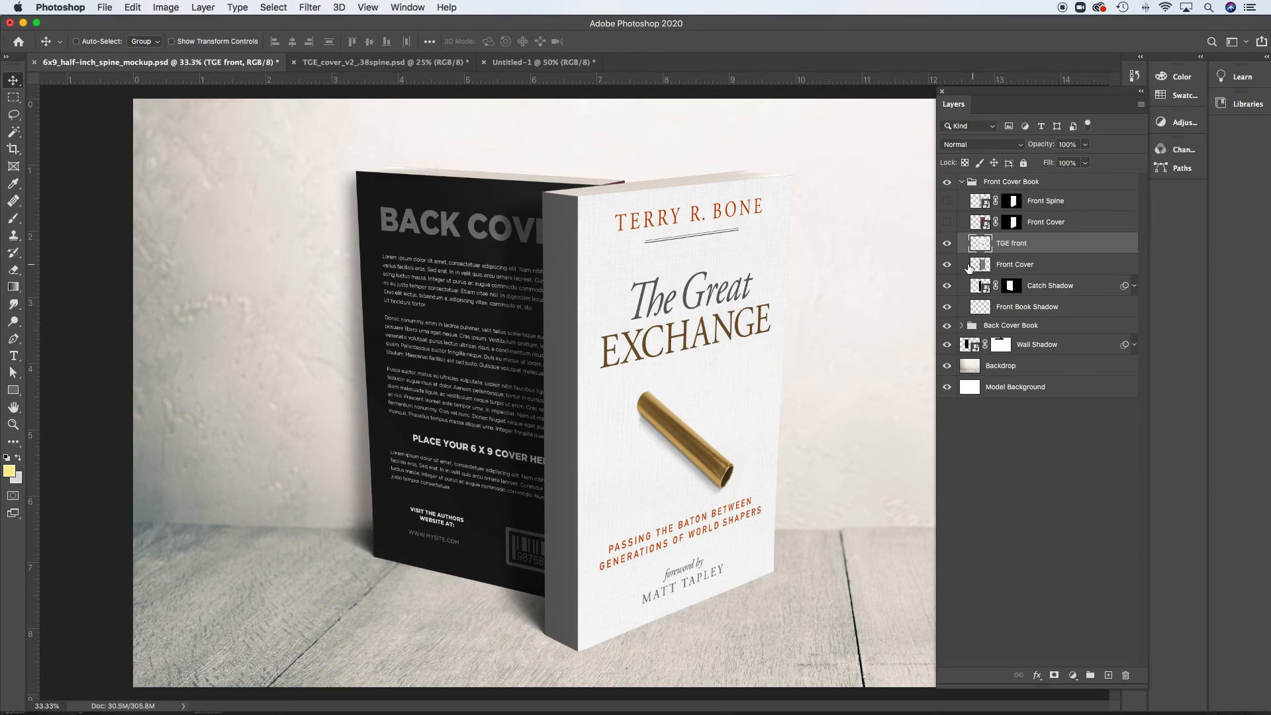
{"action": "left_click", "coordinate": [946, 244]}
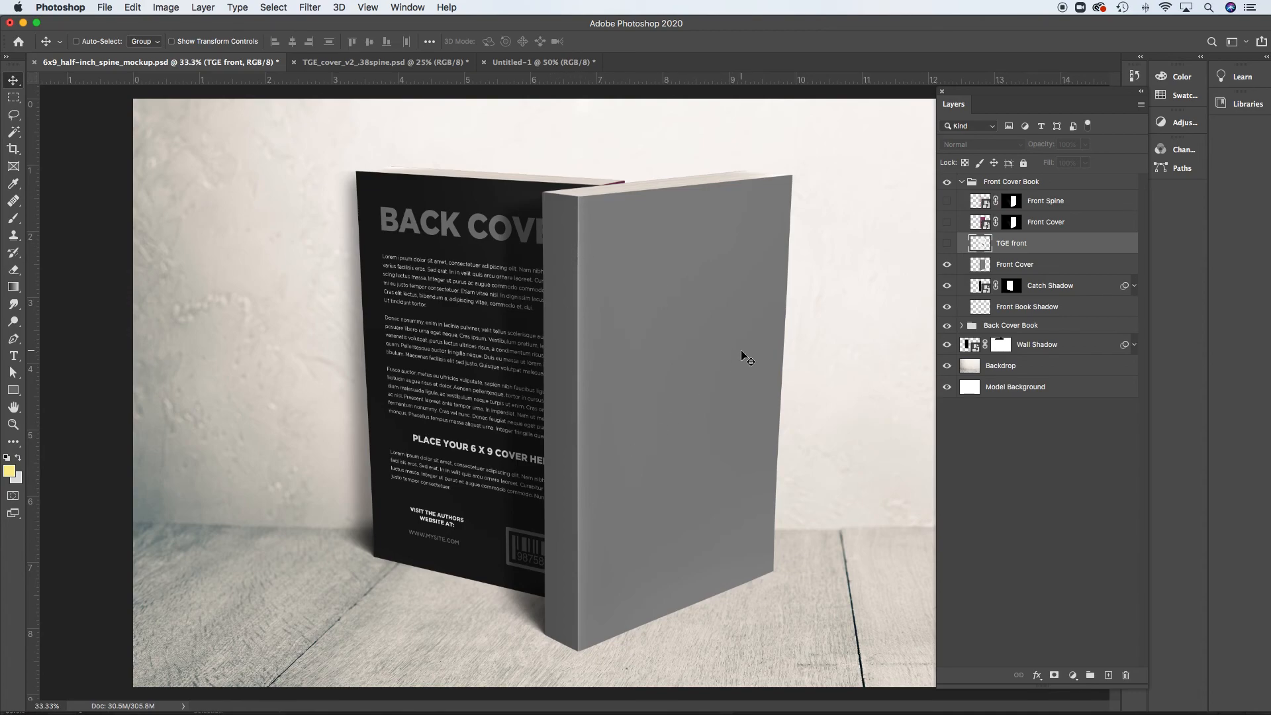
{"action": "left_click", "coordinate": [948, 244]}
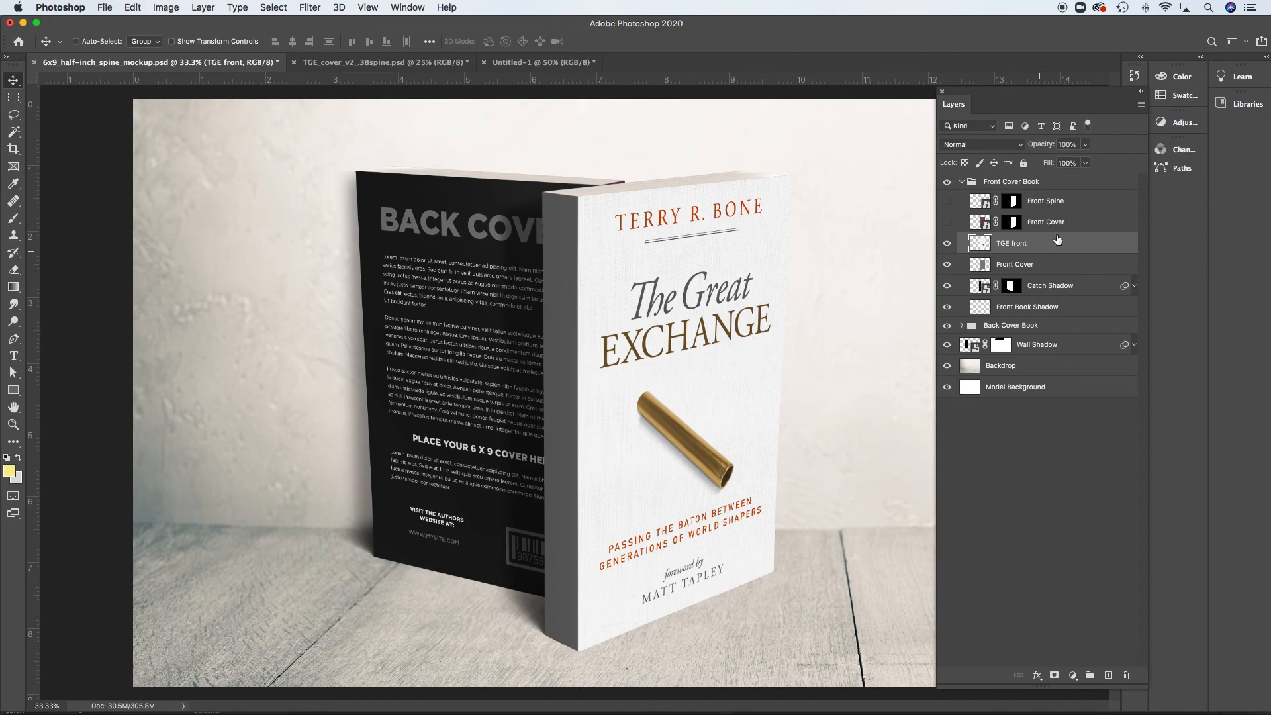
Keep the TGE front layer's blend mode at Normal and set its opacity to 96%.
{"action": "left_click", "coordinate": [989, 145]}
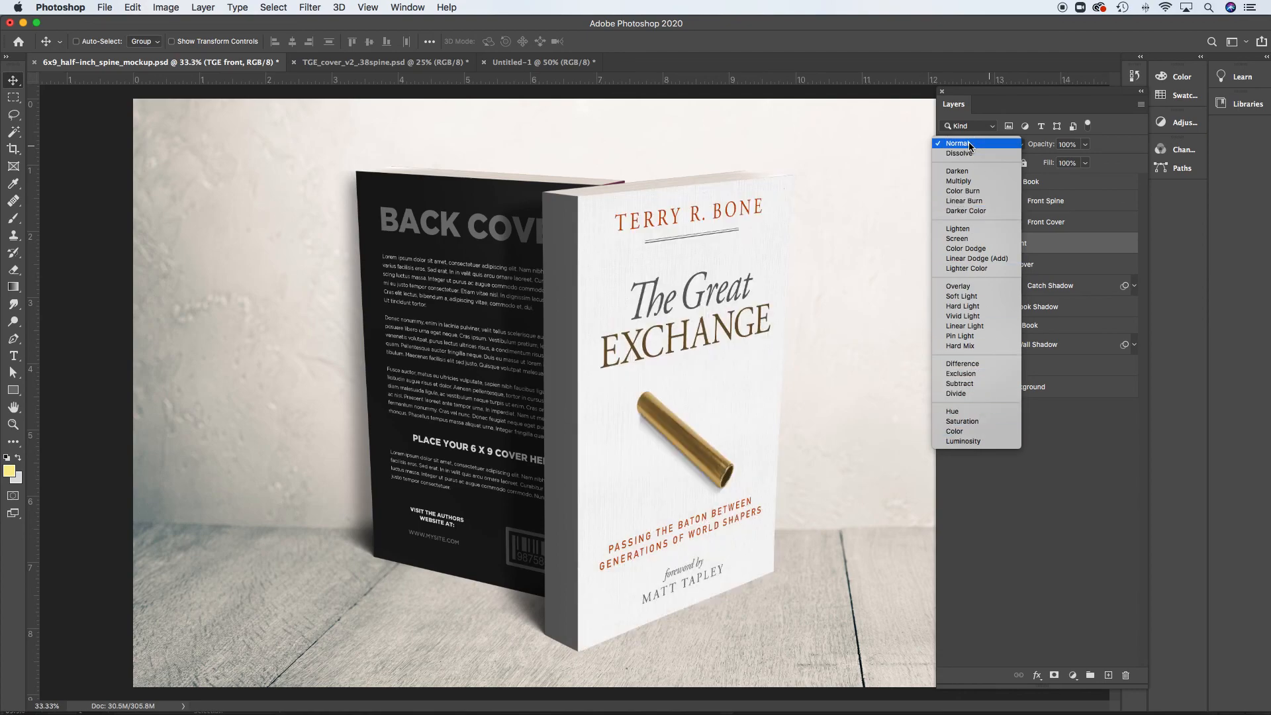
{"action": "left_click", "coordinate": [968, 143]}
{"action": "left_click", "coordinate": [1086, 145]}
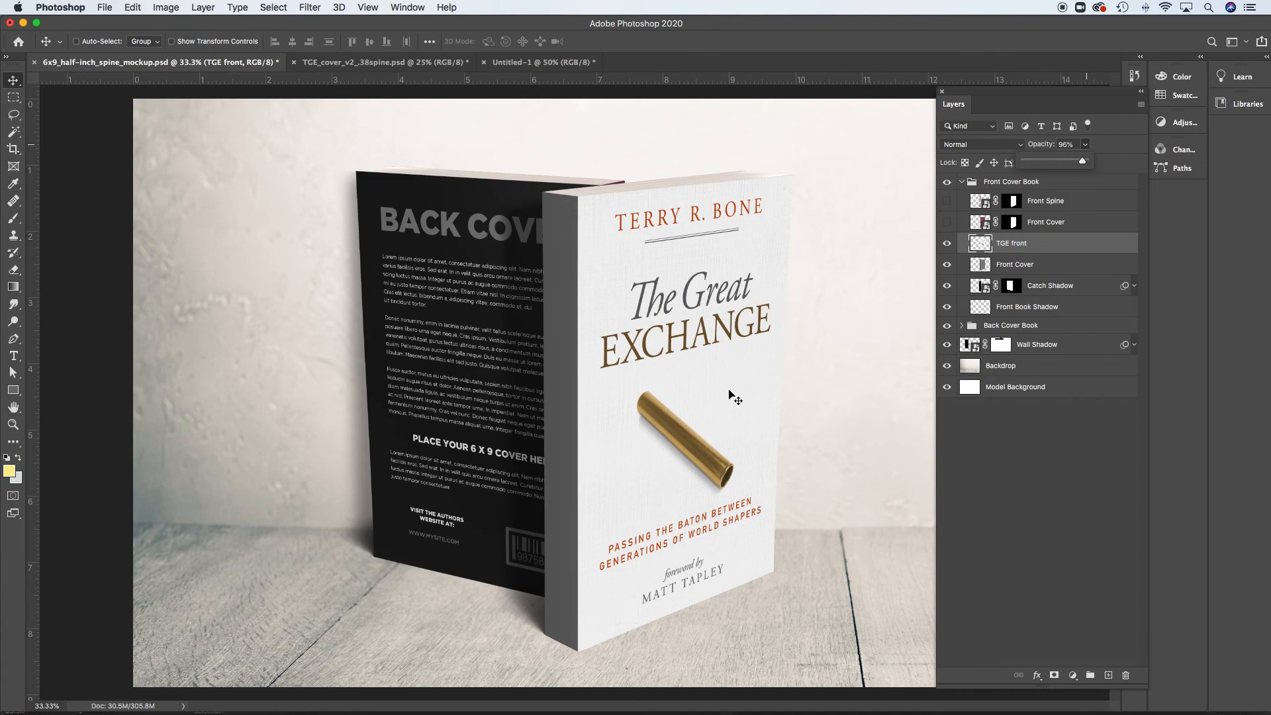
{"action": "left_click_drag", "start_coordinate": [1084, 164], "coordinate": [1117, 164]}
{"action": "left_click_drag", "start_coordinate": [1086, 163], "coordinate": [1072, 165]}
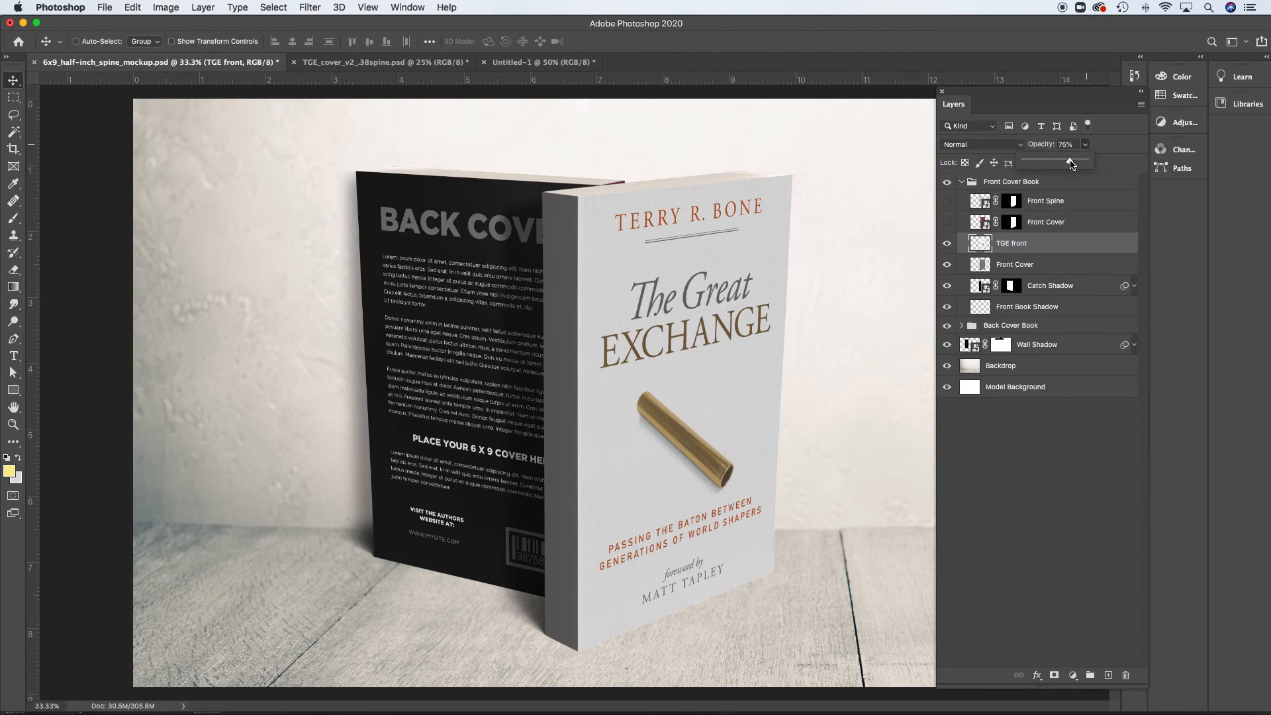
{"action": "left_click_drag", "start_coordinate": [1071, 165], "coordinate": [1076, 165]}
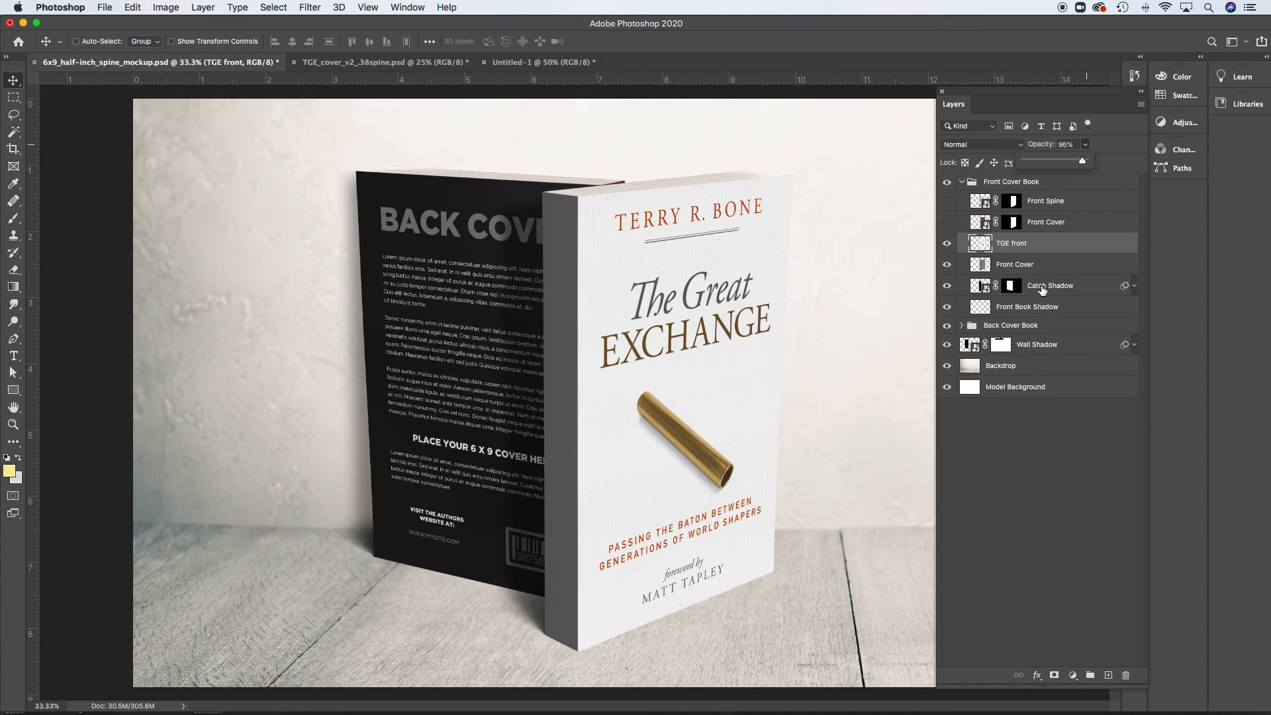
Preview the hidden Front Spine layer's outline as a selection, deselect, and make the TGE front layer active again.
{"action": "left_click", "coordinate": [1046, 200]}
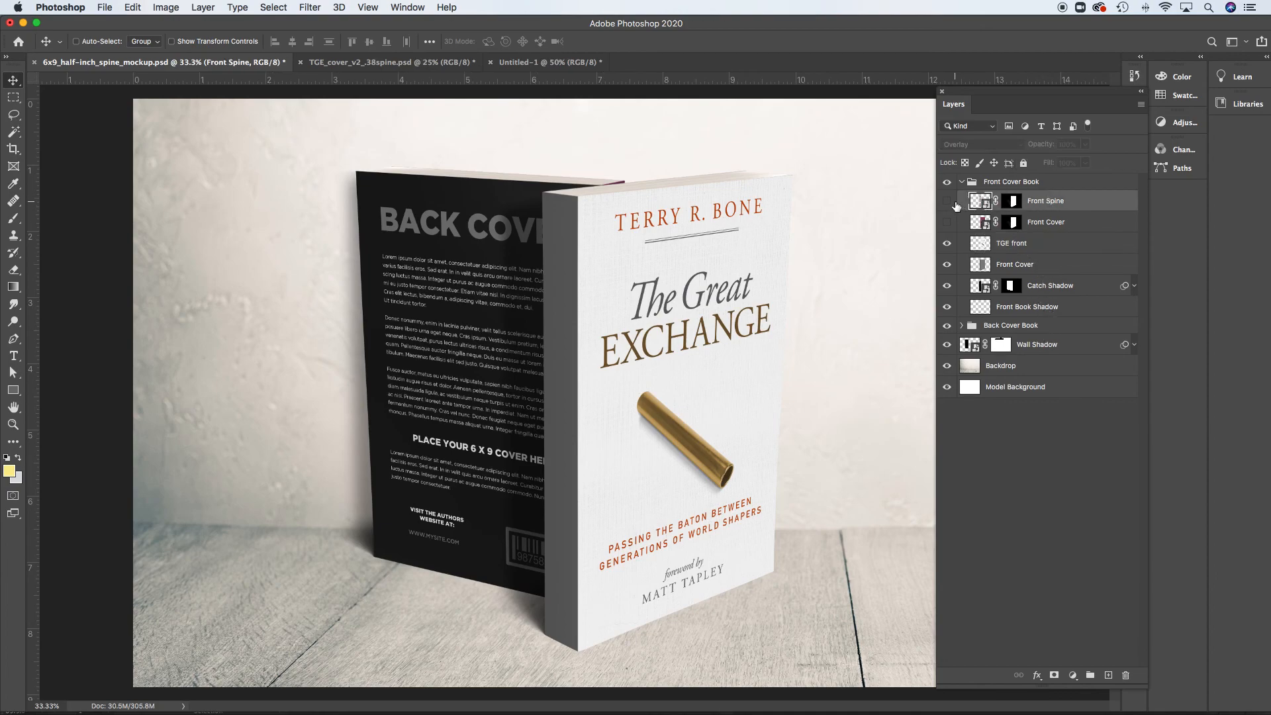
{"action": "left_click", "coordinate": [982, 202], "text": "super"}
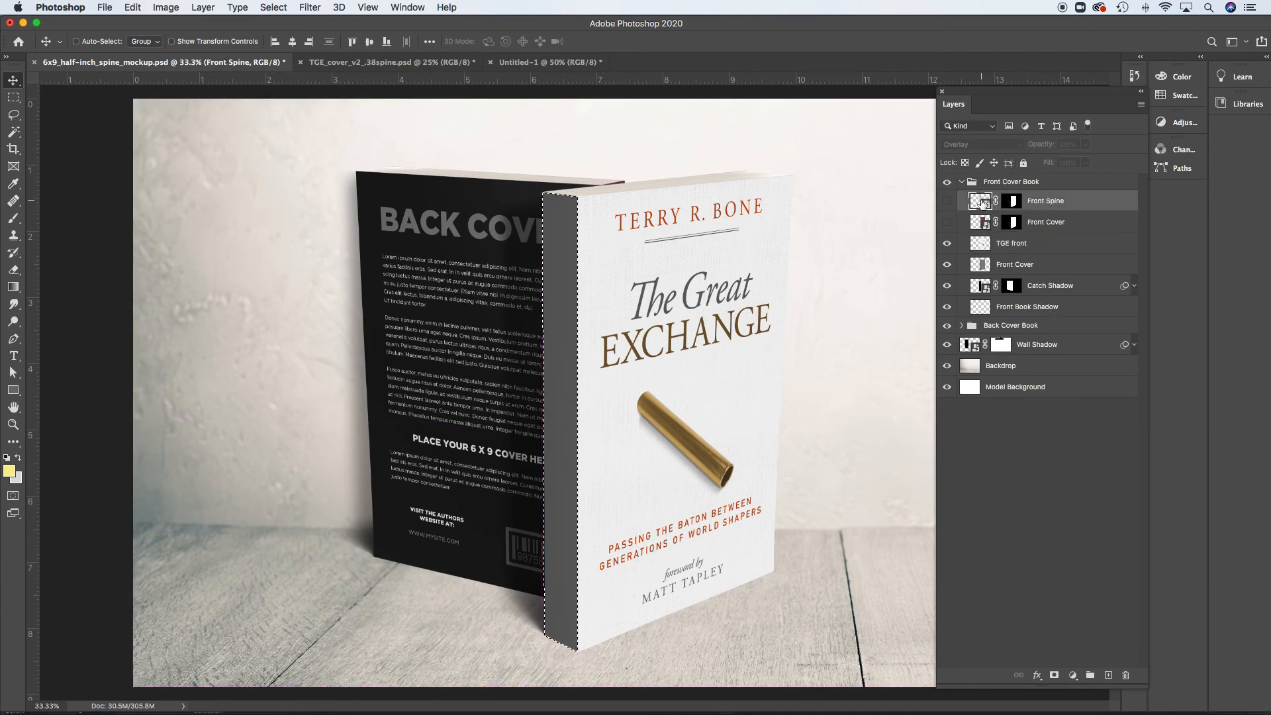
{"action": "key", "text": "super+d"}
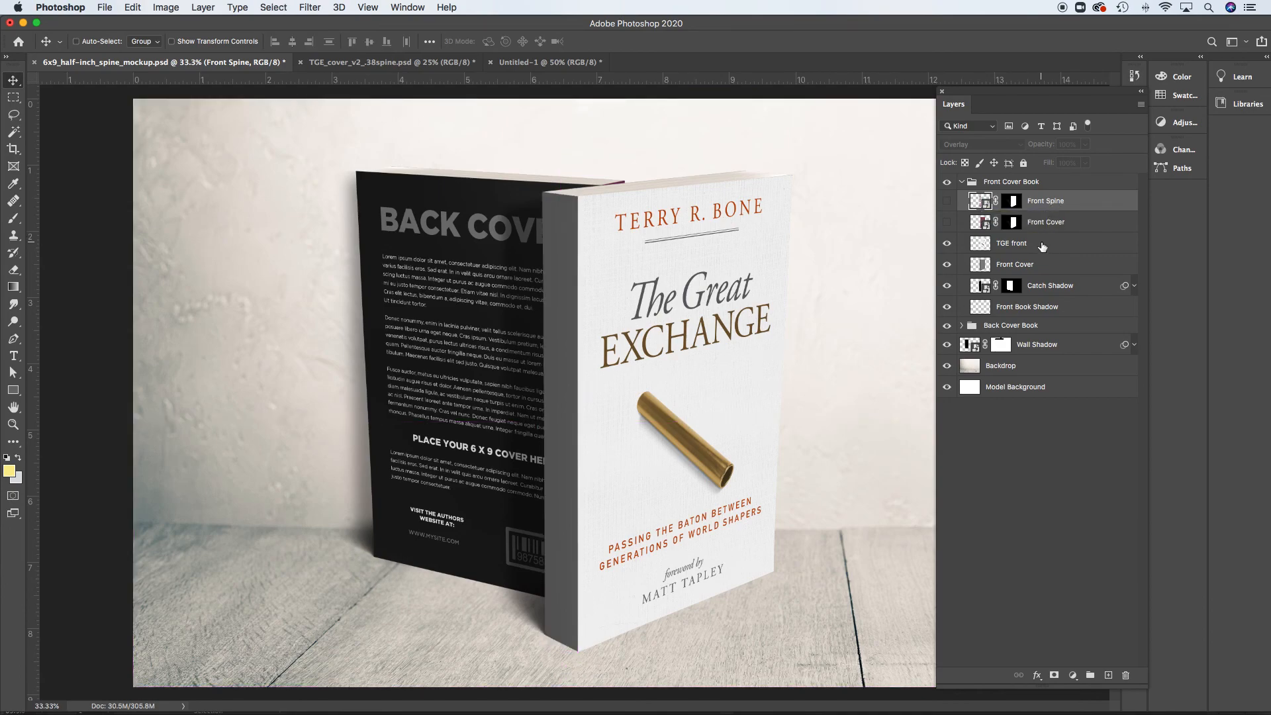
{"action": "left_click", "coordinate": [1060, 247]}
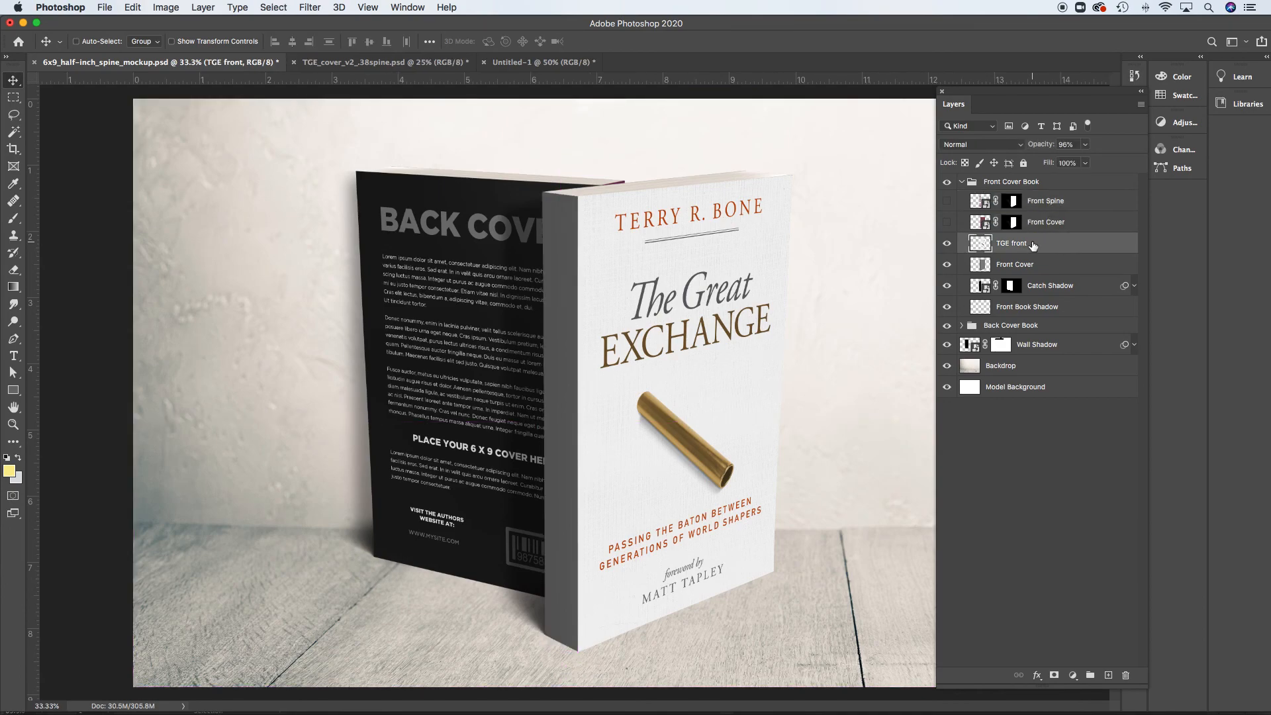
Copy the guide-bounded spine artwork from TGE_cover_v2_.38spine.psd and paste it above the TGE front layer in the mockup.
{"action": "left_click", "coordinate": [400, 63]}
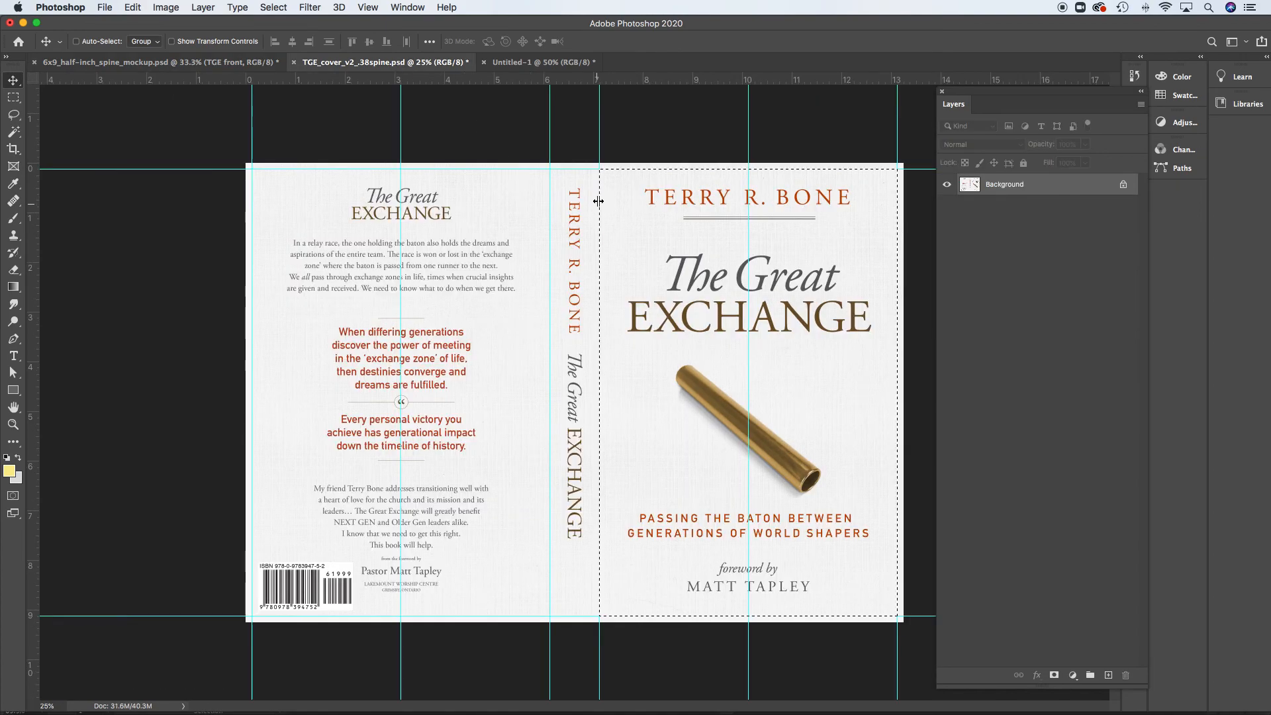
{"action": "key", "text": "m"}
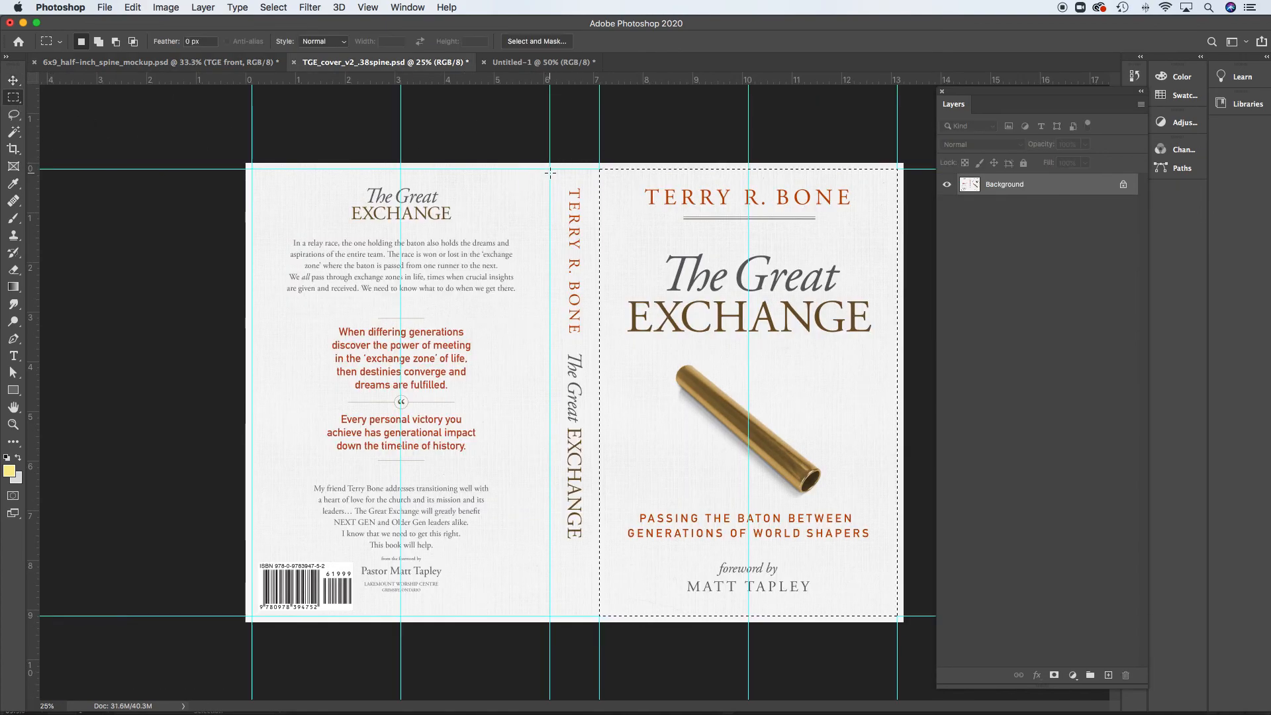
{"action": "left_click_drag", "start_coordinate": [549, 169], "coordinate": [600, 615]}
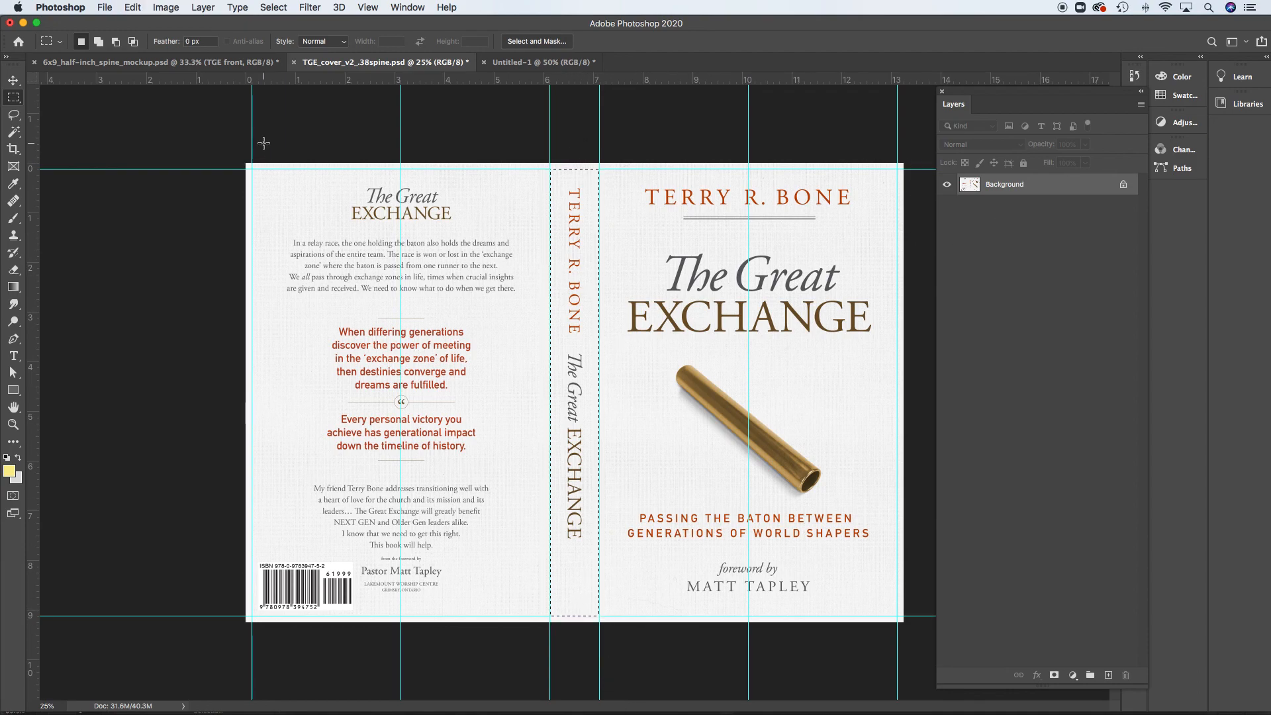
{"action": "left_click", "coordinate": [243, 64]}
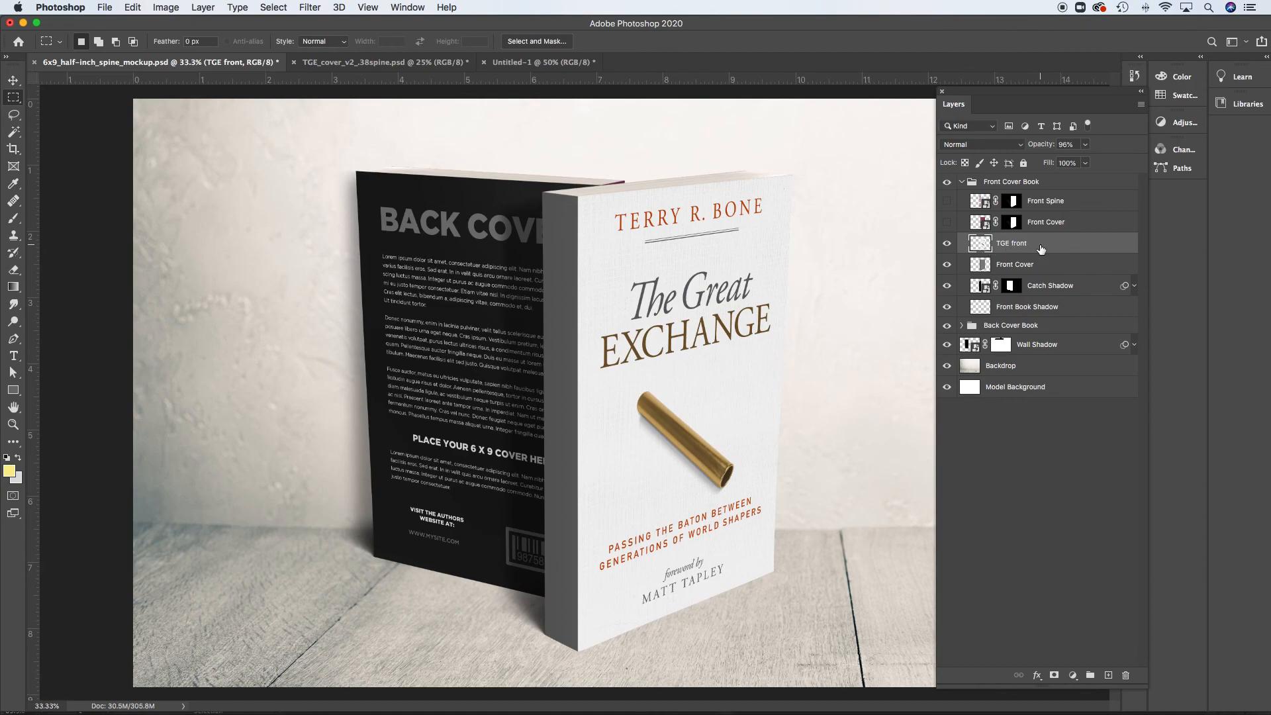
{"action": "key", "text": "super+v"}
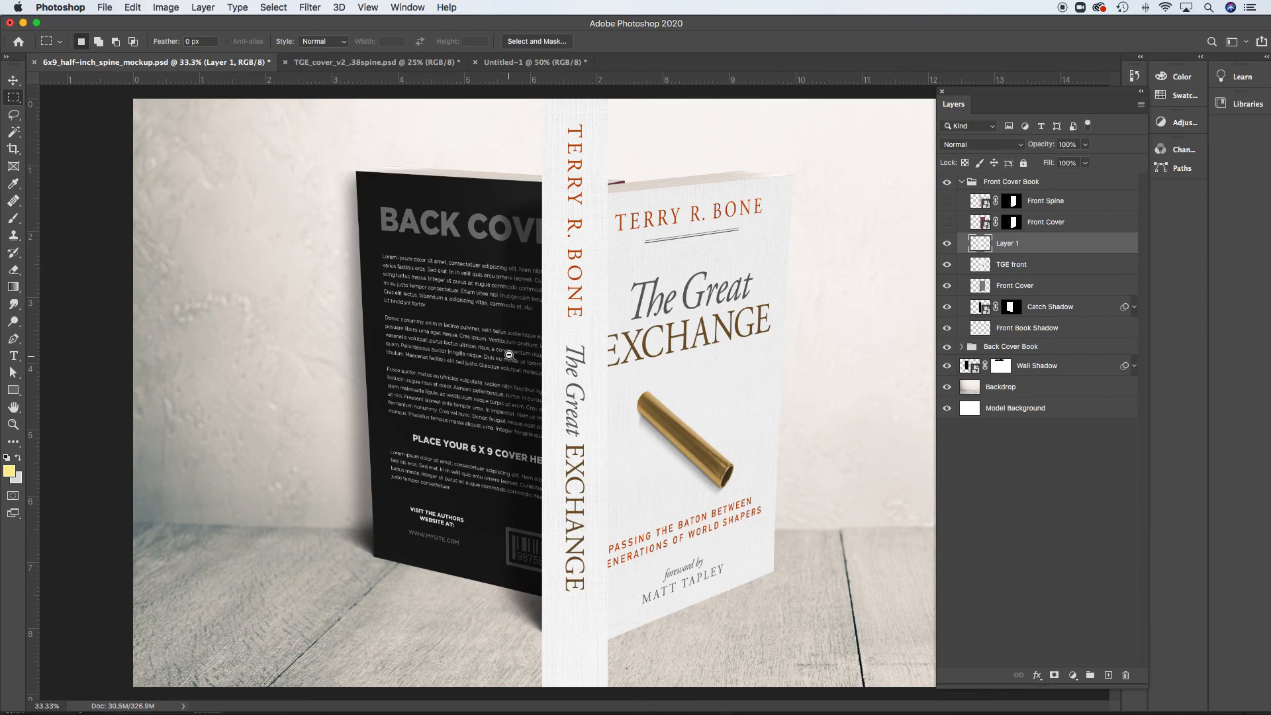
{"action": "key", "text": "super+minus"}
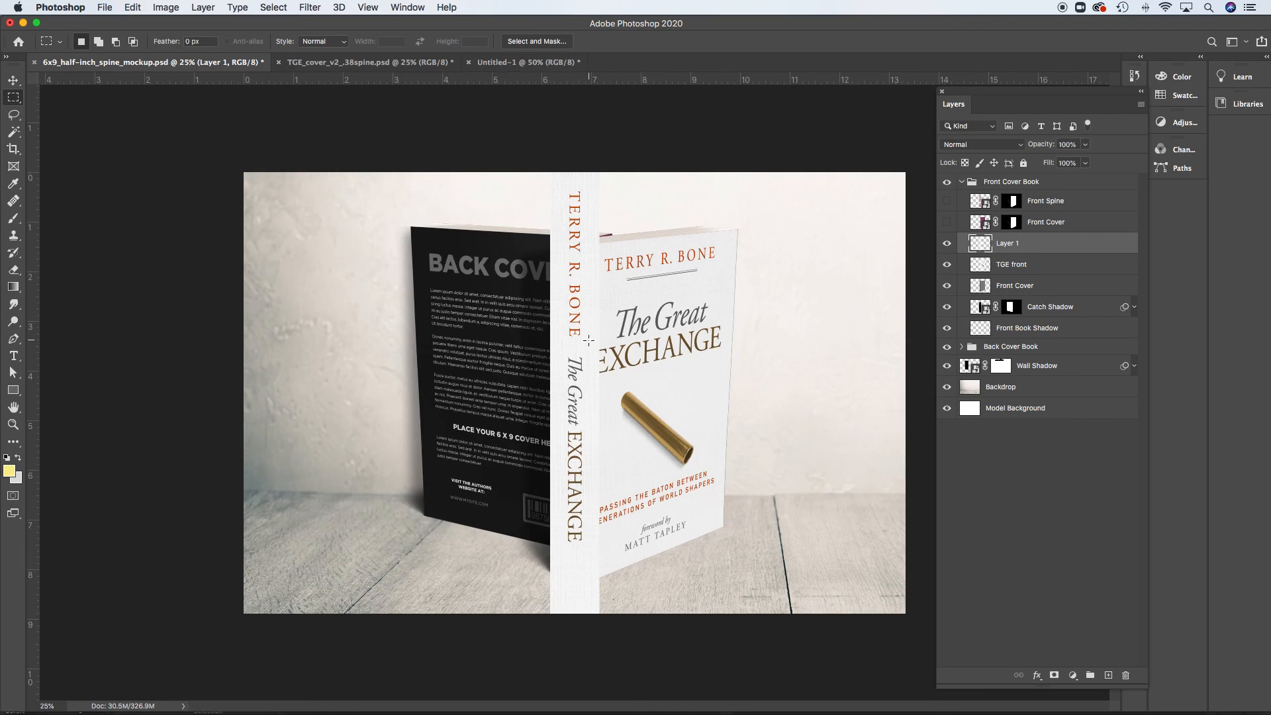
Distort the pasted spine artwork, bringing its two upper corners down to the top of the front book's spine.
{"action": "left_click", "coordinate": [134, 7]}
{"action": "mouse_move", "coordinate": [188, 317]}
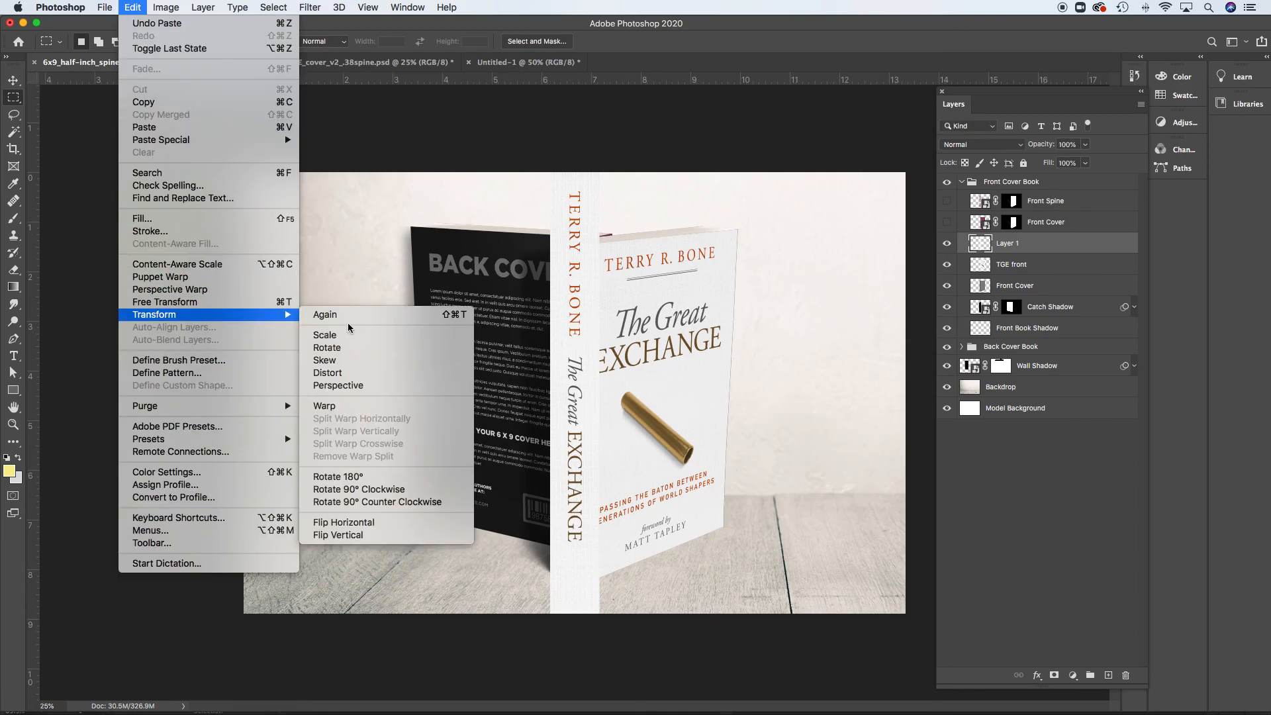
{"action": "left_click", "coordinate": [353, 372]}
{"action": "left_click_drag", "start_coordinate": [599, 173], "coordinate": [597, 234]}
{"action": "left_click_drag", "start_coordinate": [550, 174], "coordinate": [588, 266]}
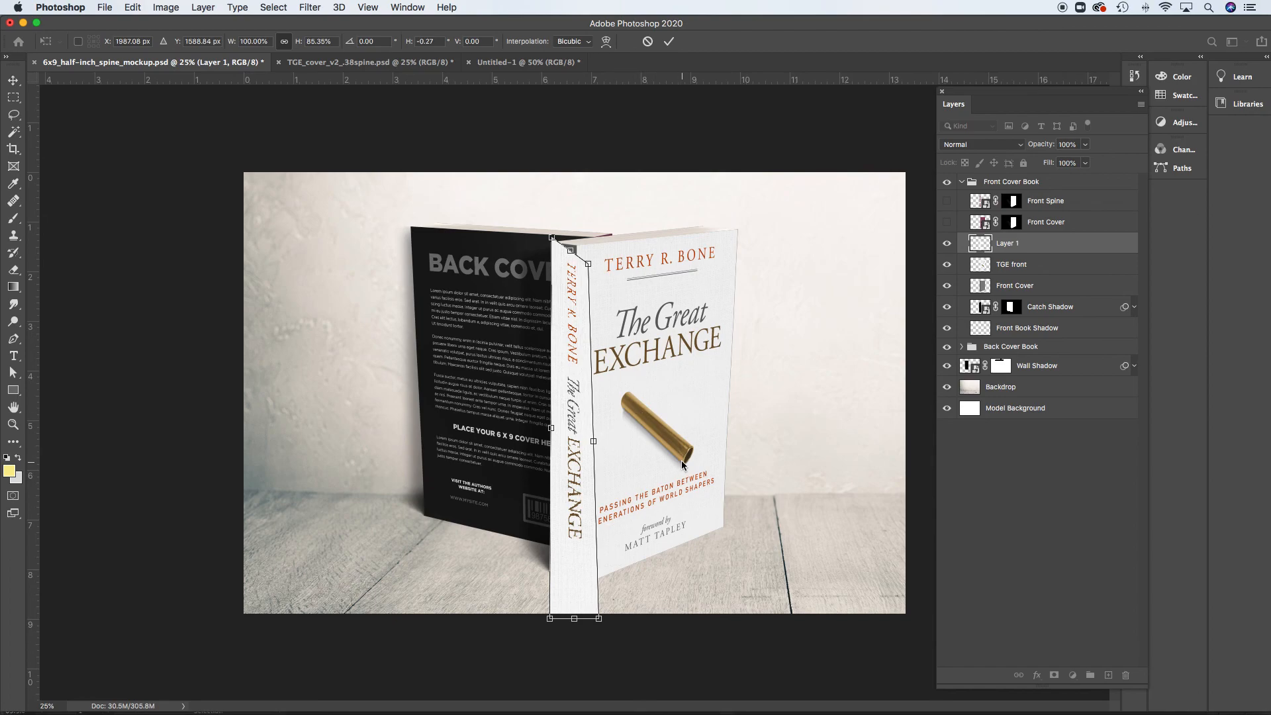
Bring the spine artwork's two lower corners up near the base of the front book's spine.
{"action": "left_click", "coordinate": [622, 567]}
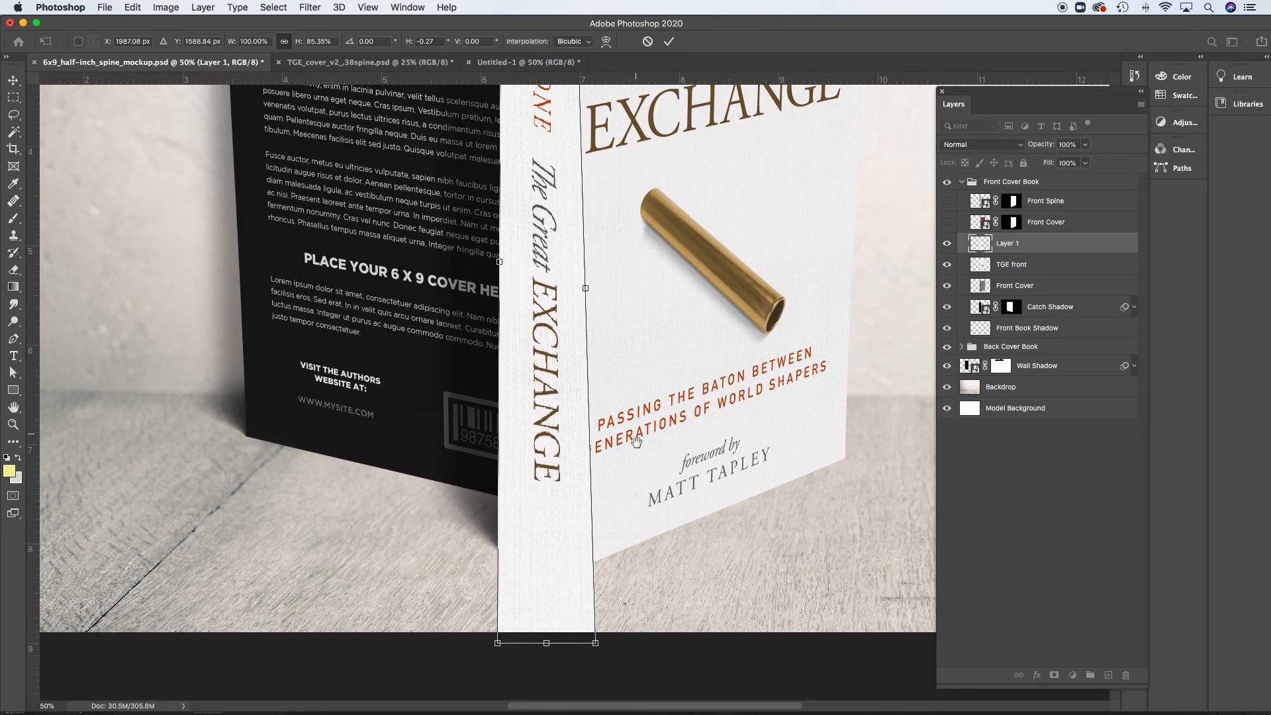
{"action": "left_click_drag", "start_coordinate": [595, 643], "coordinate": [572, 567]}
{"action": "left_click_drag", "start_coordinate": [498, 642], "coordinate": [503, 539]}
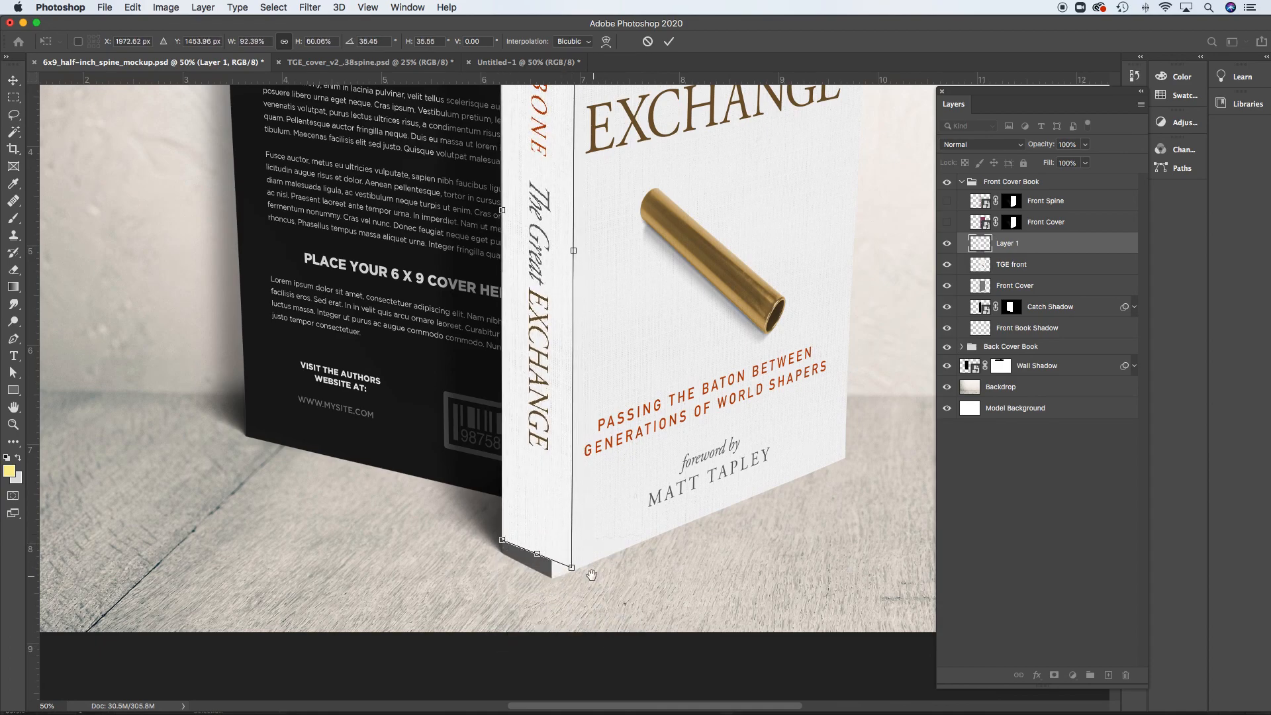
Fit the distorted spine artwork's lower corners precisely to the bottom corners of the front book's spine.
{"action": "left_click", "coordinate": [565, 554]}
{"action": "left_click_drag", "start_coordinate": [579, 555], "coordinate": [602, 583]}
{"action": "left_click_drag", "start_coordinate": [502, 508], "coordinate": [565, 551]}
{"action": "mouse_move", "coordinate": [485, 560]}
{"action": "left_mouse_down"}
{"action": "mouse_move", "coordinate": [496, 538]}
{"action": "mouse_move", "coordinate": [491, 557]}
{"action": "left_mouse_up"}
{"action": "left_click_drag", "start_coordinate": [814, 627], "coordinate": [752, 564]}
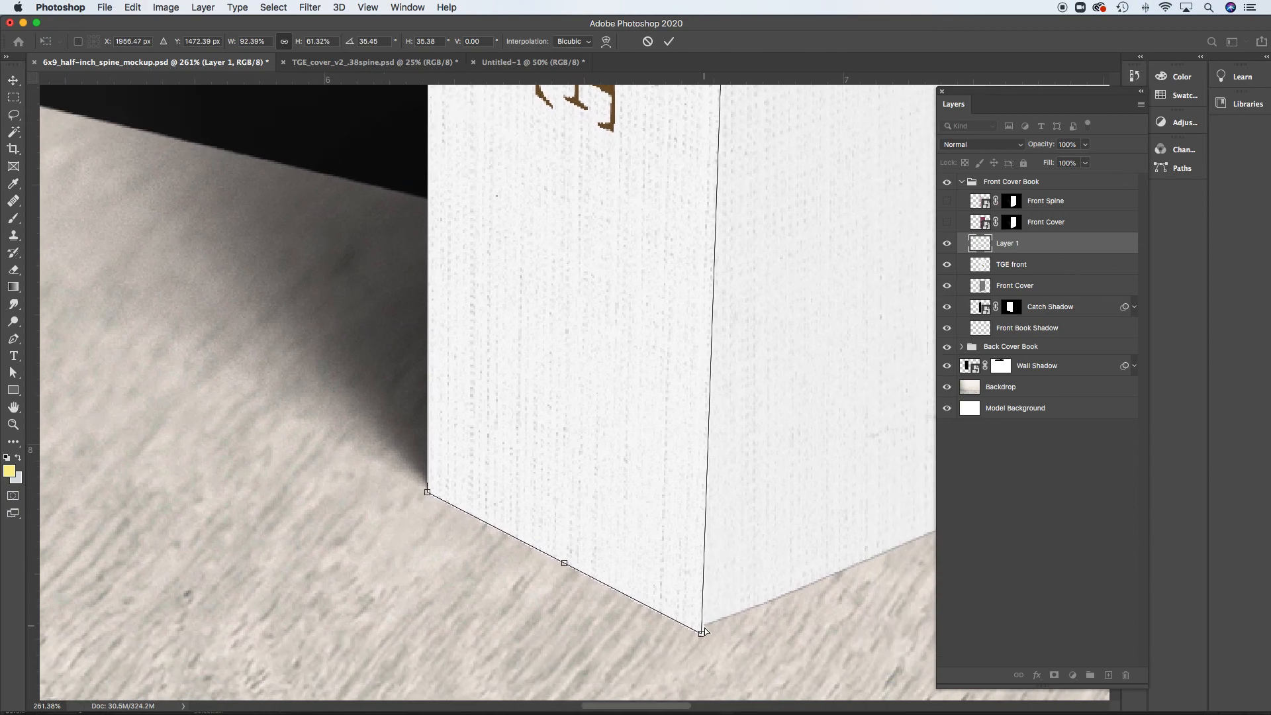
{"action": "left_click_drag", "start_coordinate": [703, 635], "coordinate": [695, 628]}
{"action": "scroll", "coordinate": [712, 505], "scroll_direction": "up", "scroll_amount": 15}
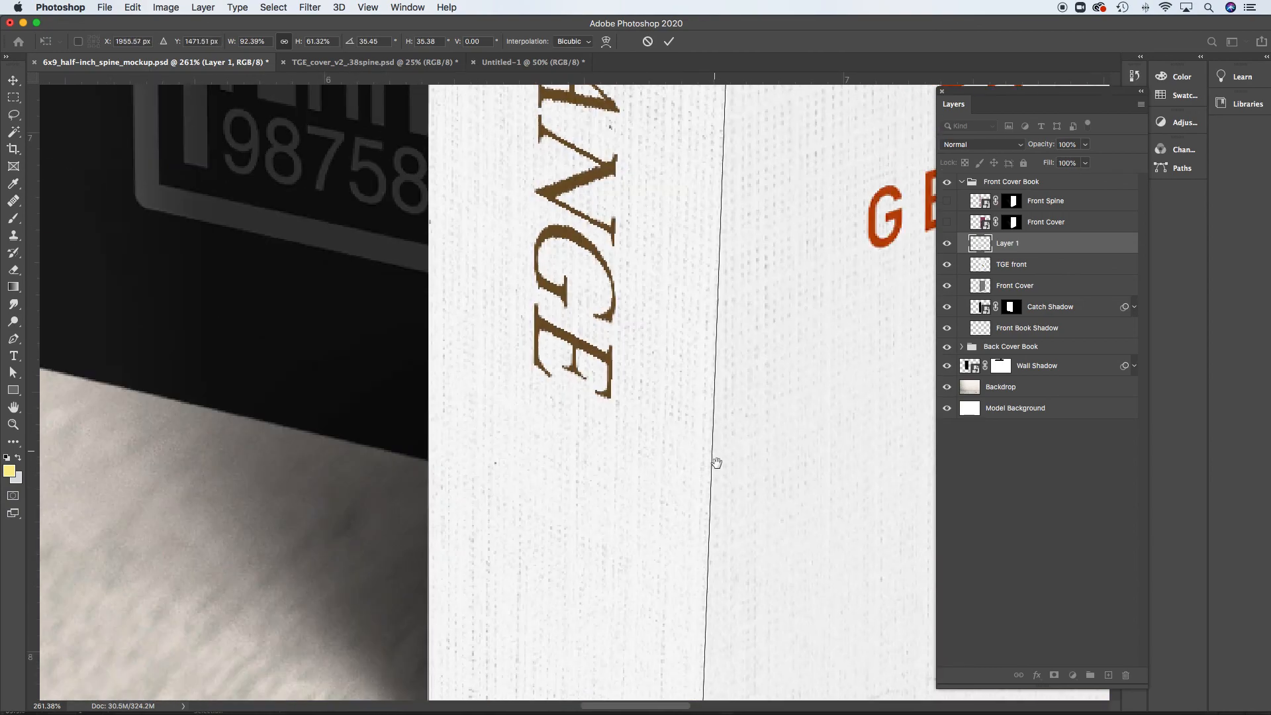
Fit the distorted spine artwork's two upper corners to the top corners of the front book's spine and apply the transform.
{"action": "scroll", "coordinate": [718, 585], "scroll_direction": "up", "scroll_amount": 15}
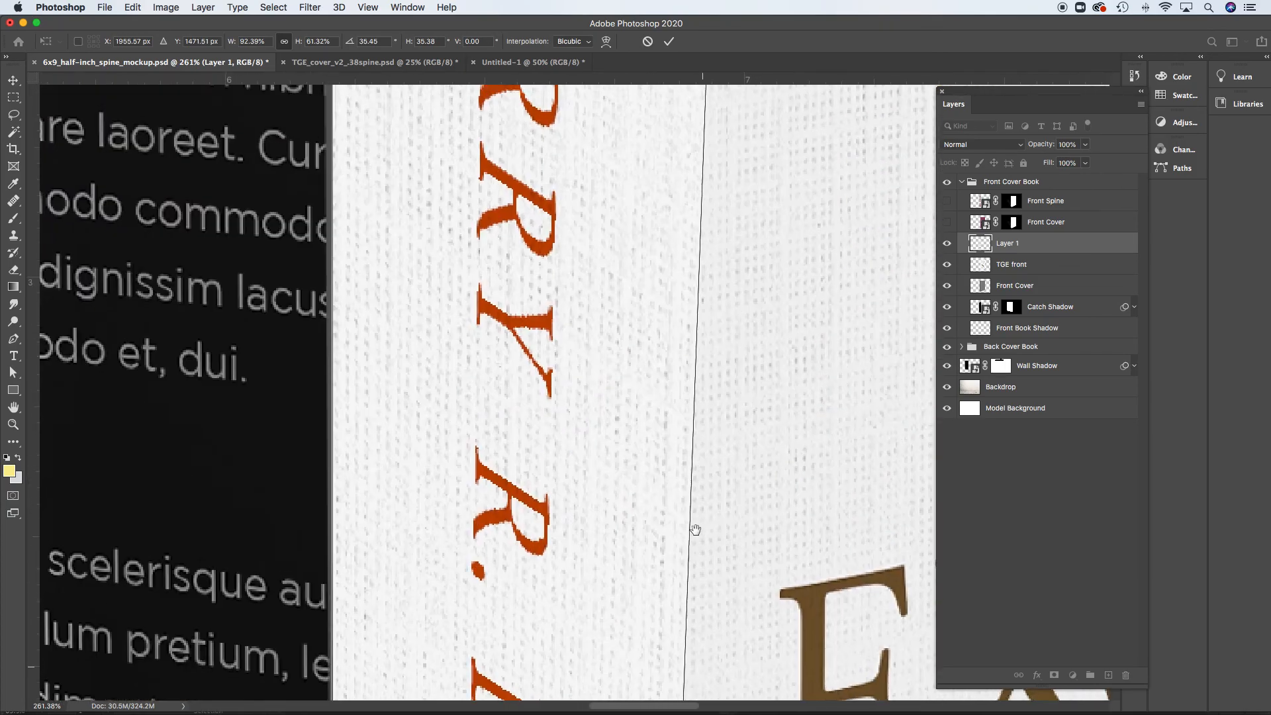
{"action": "scroll", "coordinate": [688, 530], "scroll_direction": "up", "scroll_amount": 10}
{"action": "scroll", "coordinate": [702, 463], "scroll_direction": "up", "scroll_amount": 5}
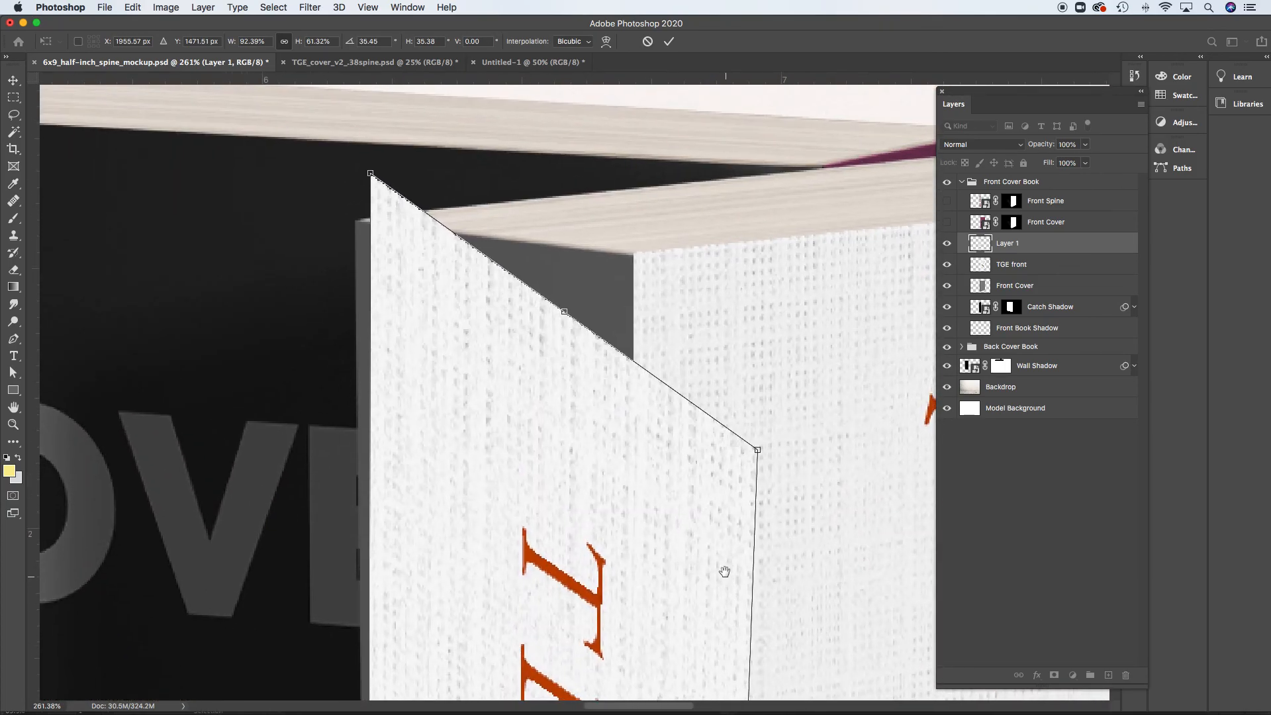
{"action": "left_click_drag", "start_coordinate": [692, 447], "coordinate": [652, 284]}
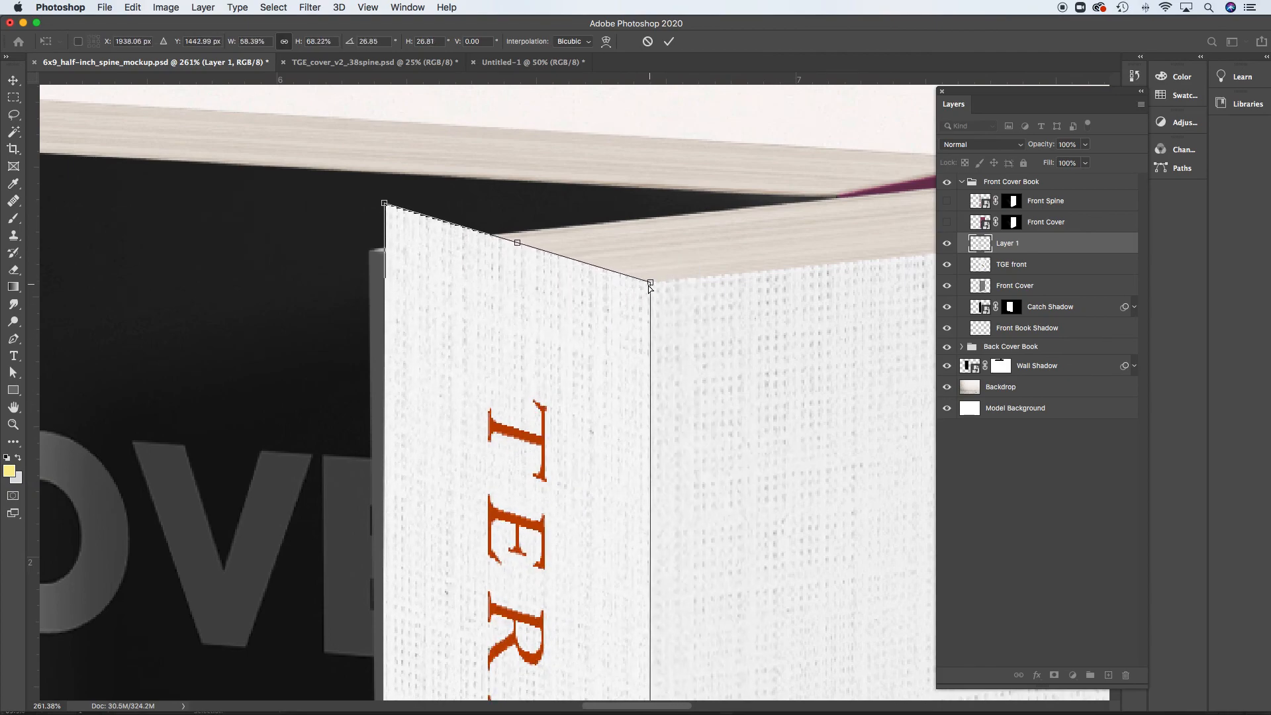
{"action": "left_click_drag", "start_coordinate": [384, 203], "coordinate": [367, 249]}
{"action": "key", "text": "Return"}
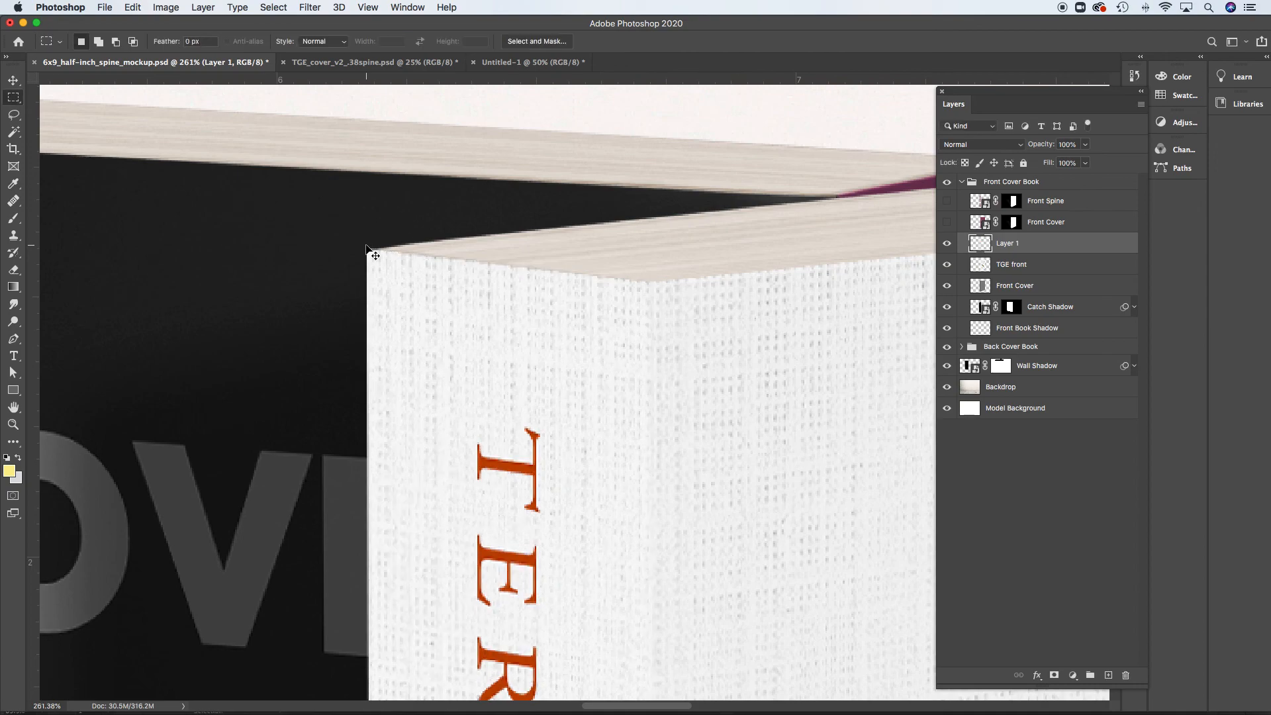
Examine how the placed spine artwork meets the front book's edges, both close up and across the whole mockup.
{"action": "key", "text": "super+0"}
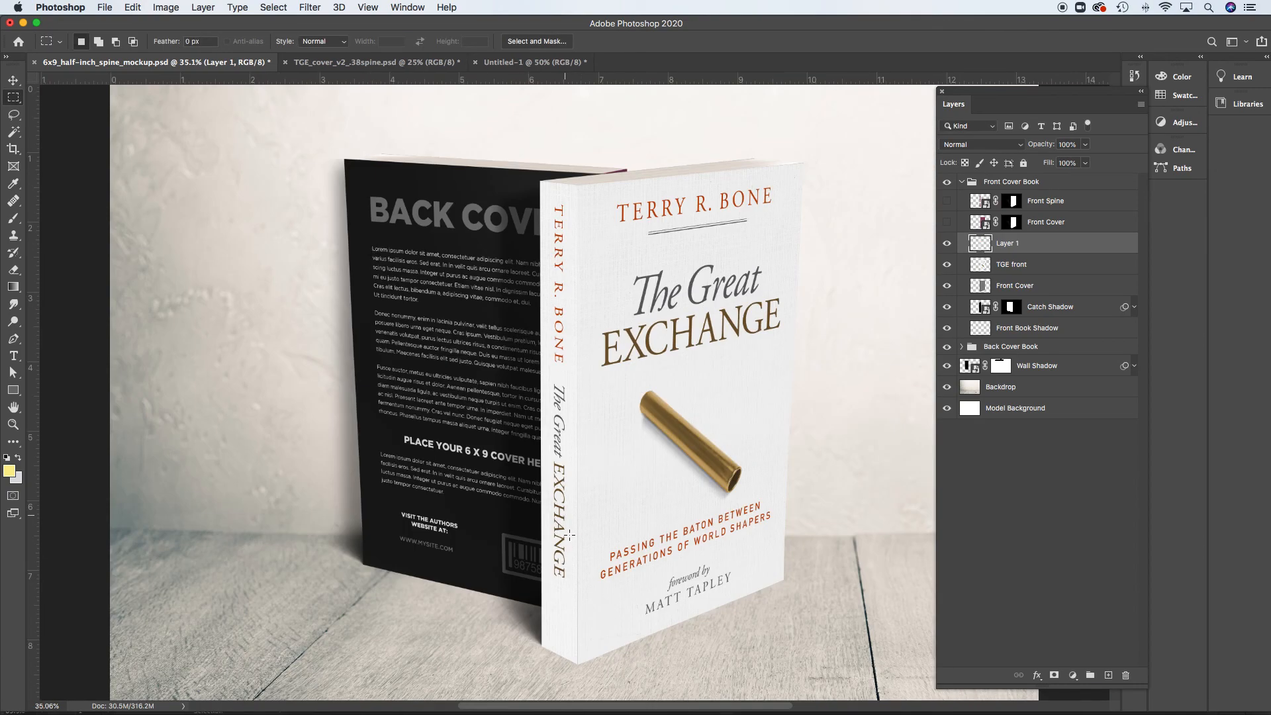
{"action": "left_click", "coordinate": [598, 660], "text": "super"}
{"action": "left_click", "coordinate": [603, 570], "text": "super"}
{"action": "left_click", "coordinate": [574, 581], "text": "super"}
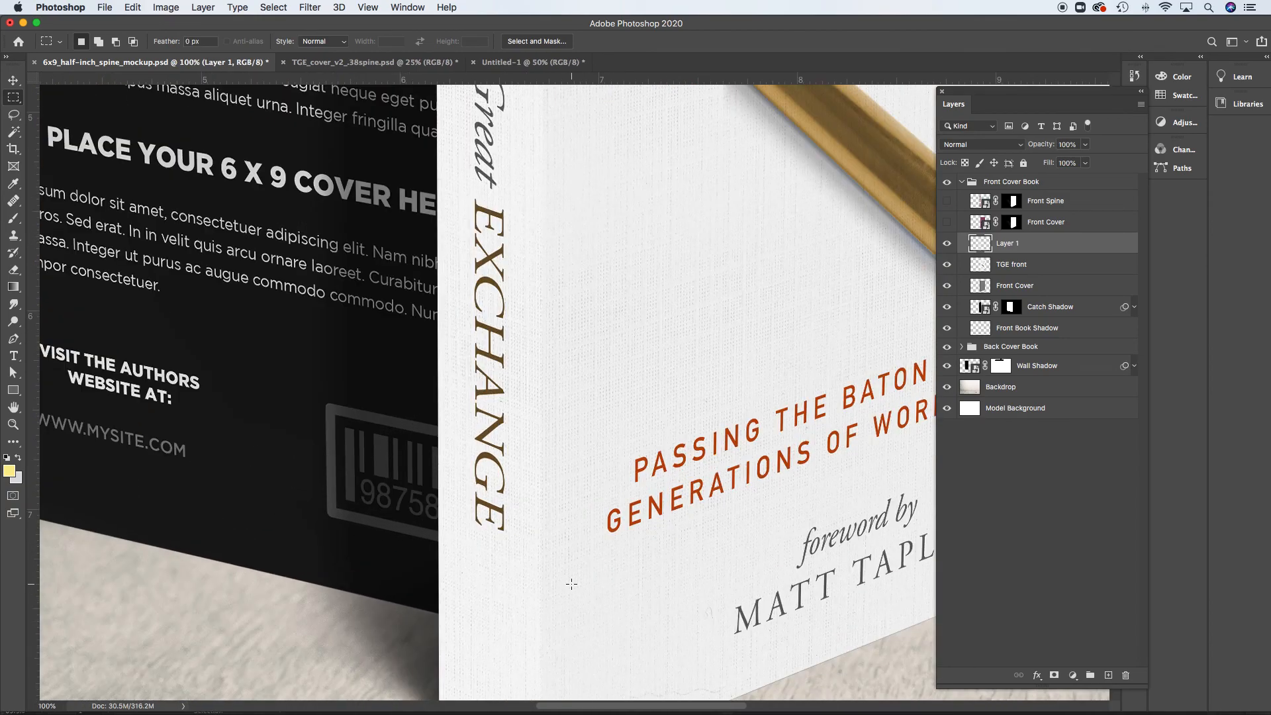
{"action": "left_click", "coordinate": [584, 590], "text": "alt"}
{"action": "left_click", "coordinate": [675, 502], "text": "alt"}
{"action": "left_click", "coordinate": [674, 502], "text": "alt"}
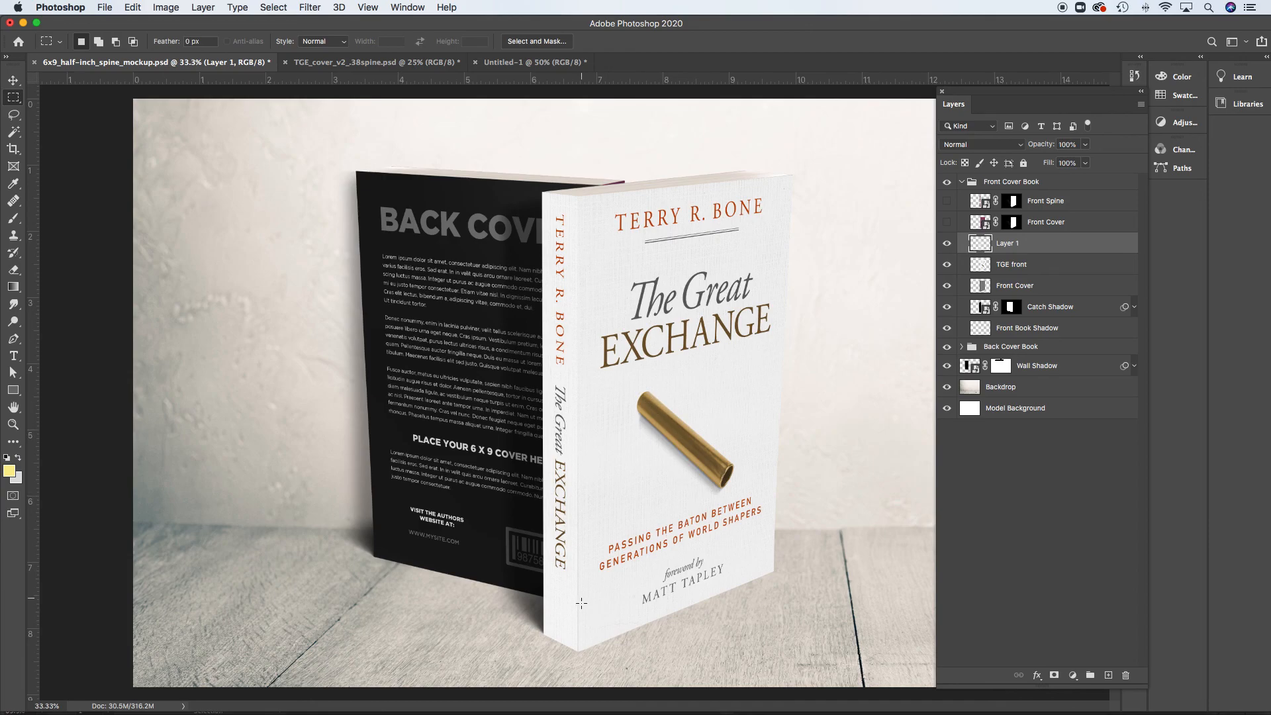
{"action": "mouse_move", "coordinate": [564, 545]}
{"action": "left_mouse_down"}
{"action": "mouse_move", "coordinate": [648, 558]}
{"action": "mouse_move", "coordinate": [538, 535]}
{"action": "mouse_move", "coordinate": [552, 531]}
{"action": "left_mouse_up"}
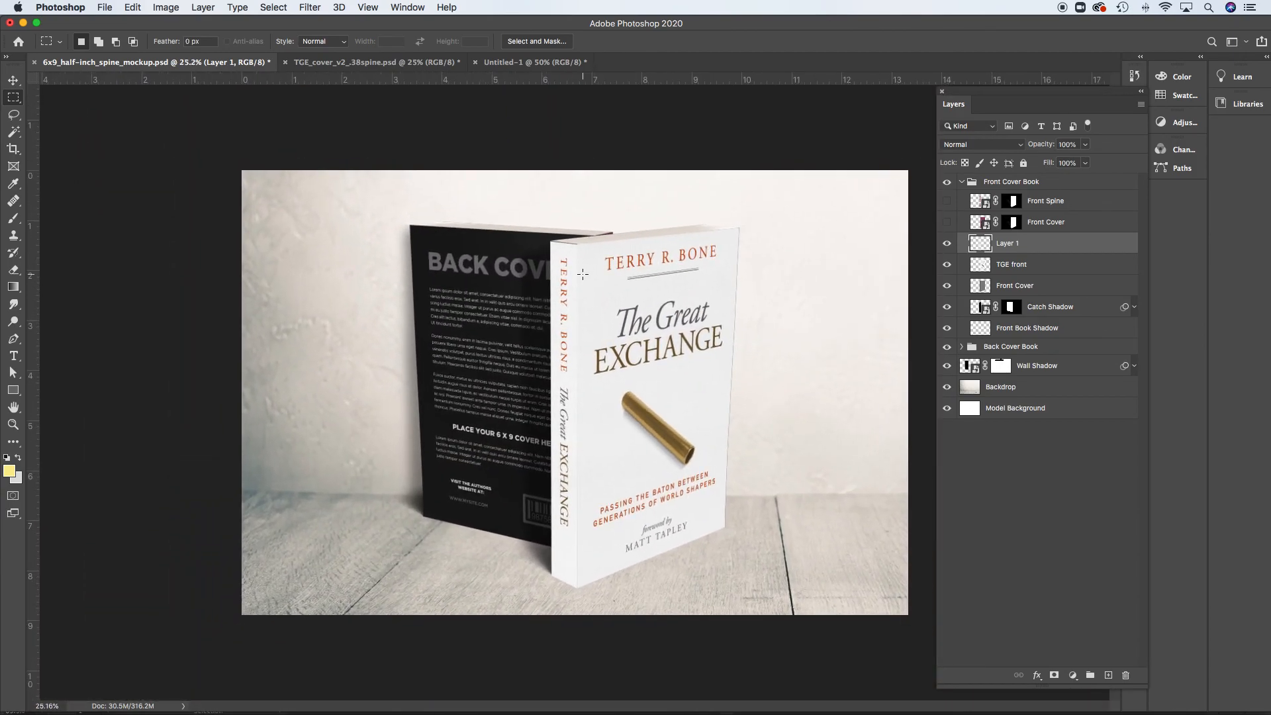
{"action": "left_click_drag", "start_coordinate": [557, 238], "coordinate": [590, 255]}
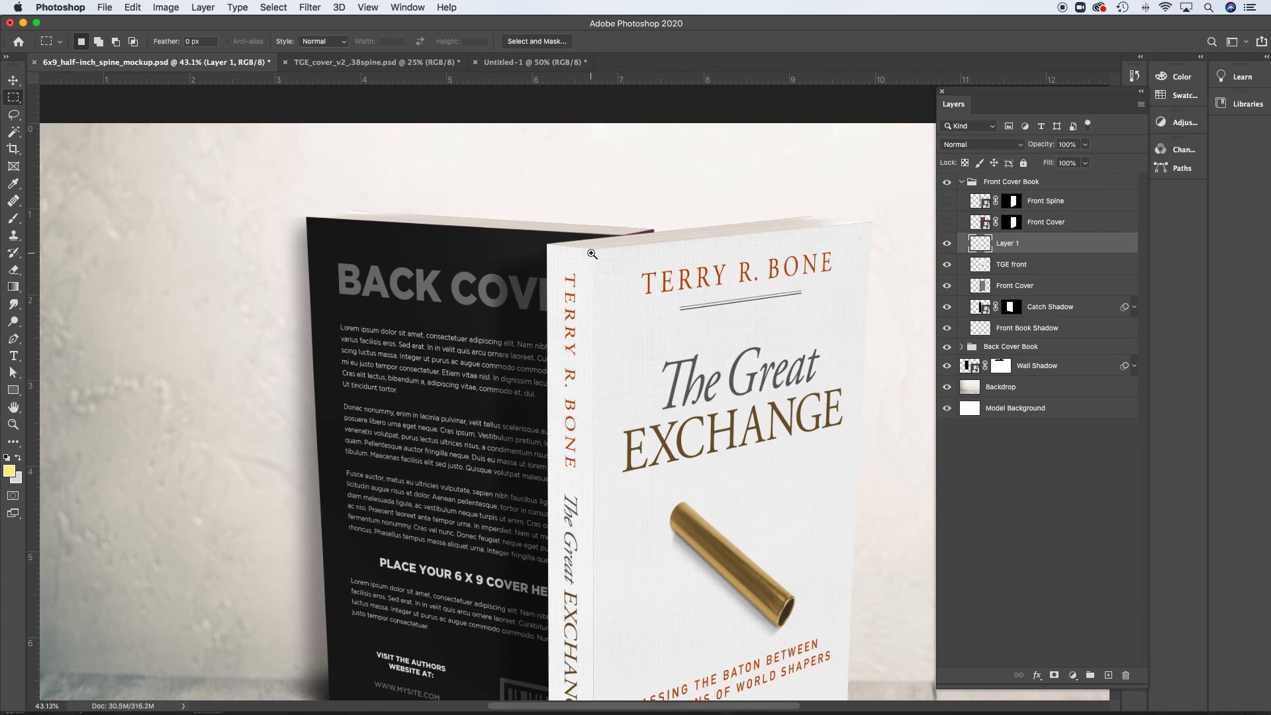
{"action": "key", "text": "super+minus"}
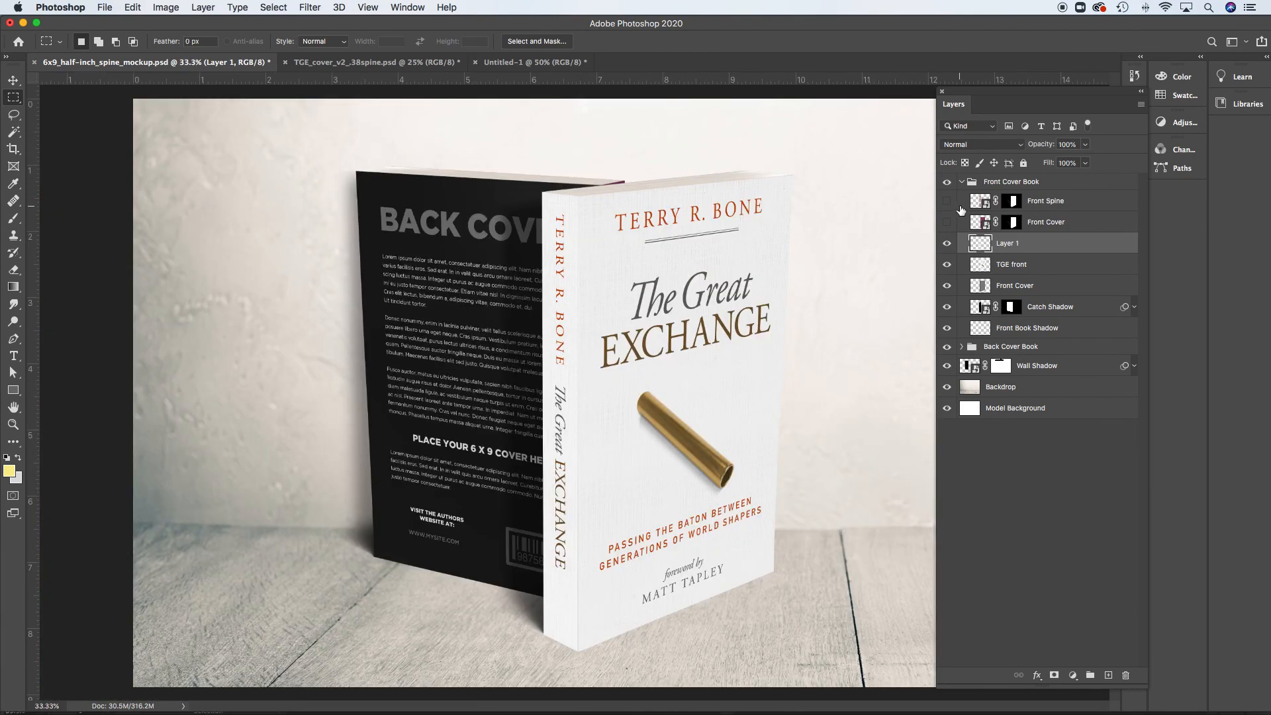
Load the Front Cover layer's outline as a selection and invert it to cover everything outside the front book.
{"action": "left_click", "coordinate": [983, 292], "text": "super"}
{"action": "key", "text": "shift+super+i"}
{"action": "left_click", "coordinate": [273, 7]}
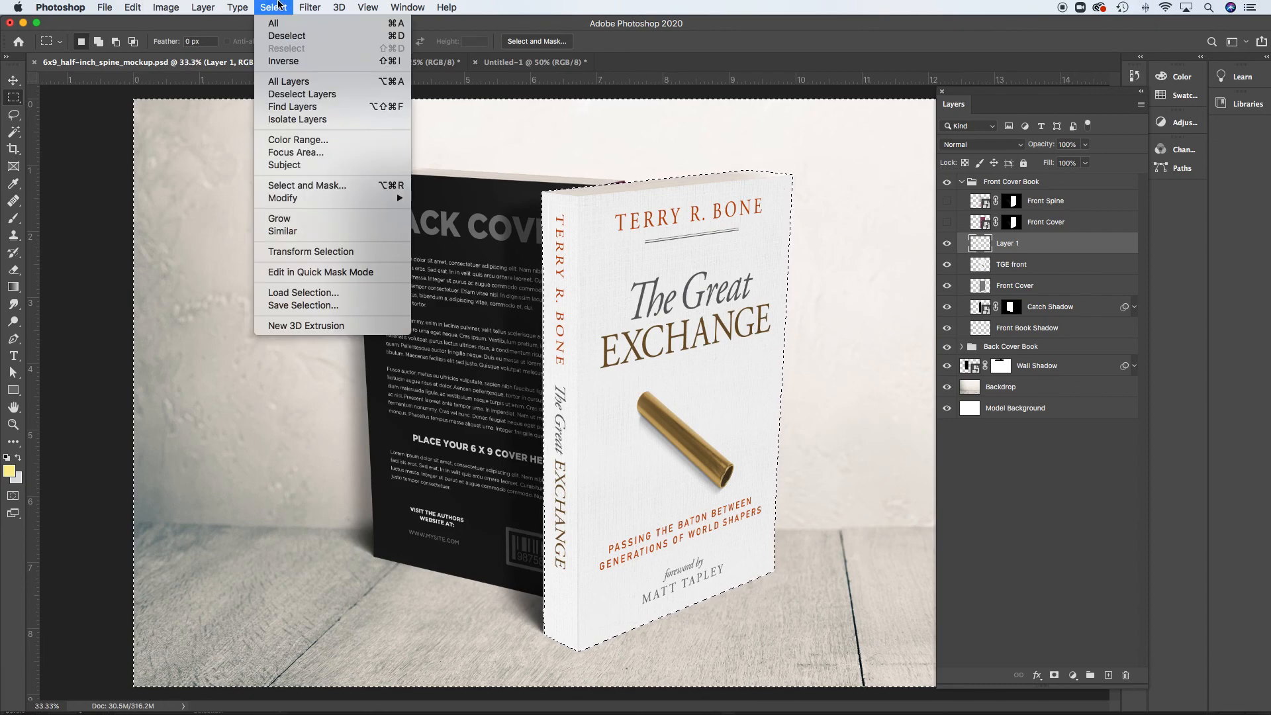
{"action": "left_click", "coordinate": [888, 204]}
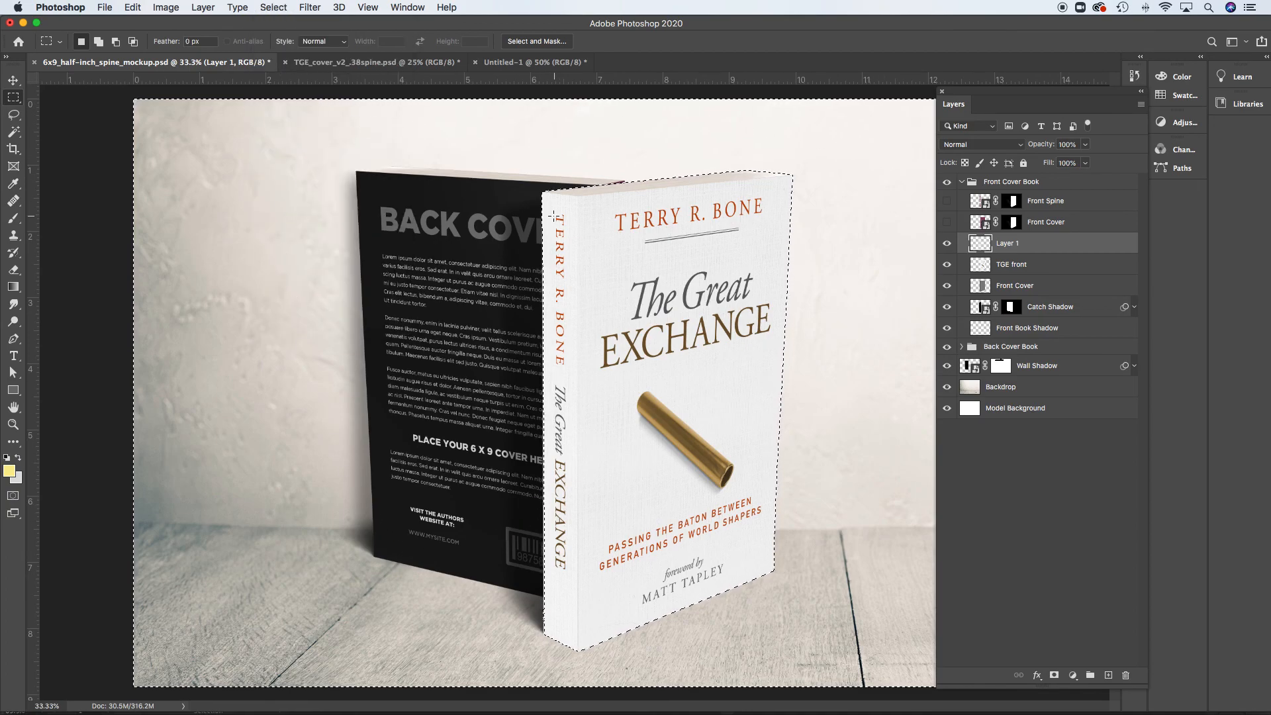
{"action": "left_click_drag", "start_coordinate": [525, 393], "coordinate": [571, 423]}
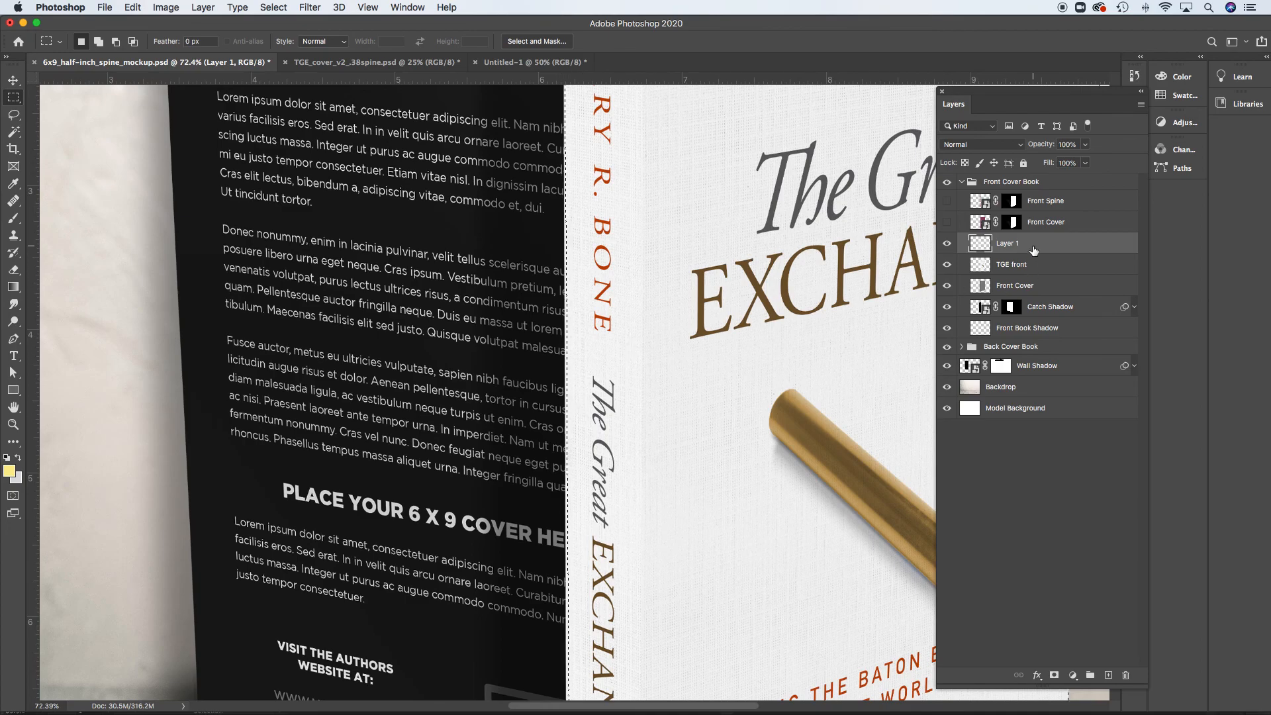
Rename the pasted spine artwork layer as TGE spine.
{"action": "double_click", "coordinate": [1013, 243]}
{"action": "type", "text": "T"}
{"action": "key", "text": "Return"}
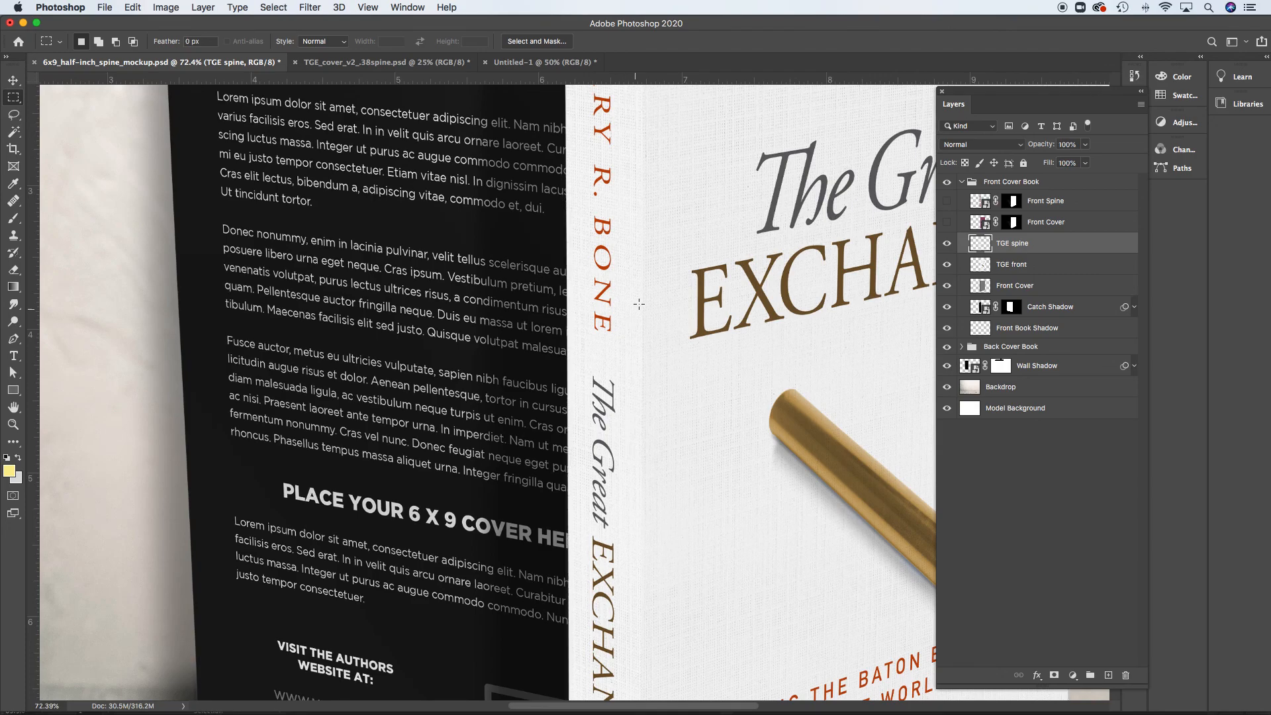
Inspect the spine artwork's outer edge from the top of the front book down to its base.
{"action": "scroll", "coordinate": [639, 303], "scroll_direction": "up", "scroll_amount": 5}
{"action": "scroll", "coordinate": [639, 303], "scroll_direction": "right", "scroll_amount": 1}
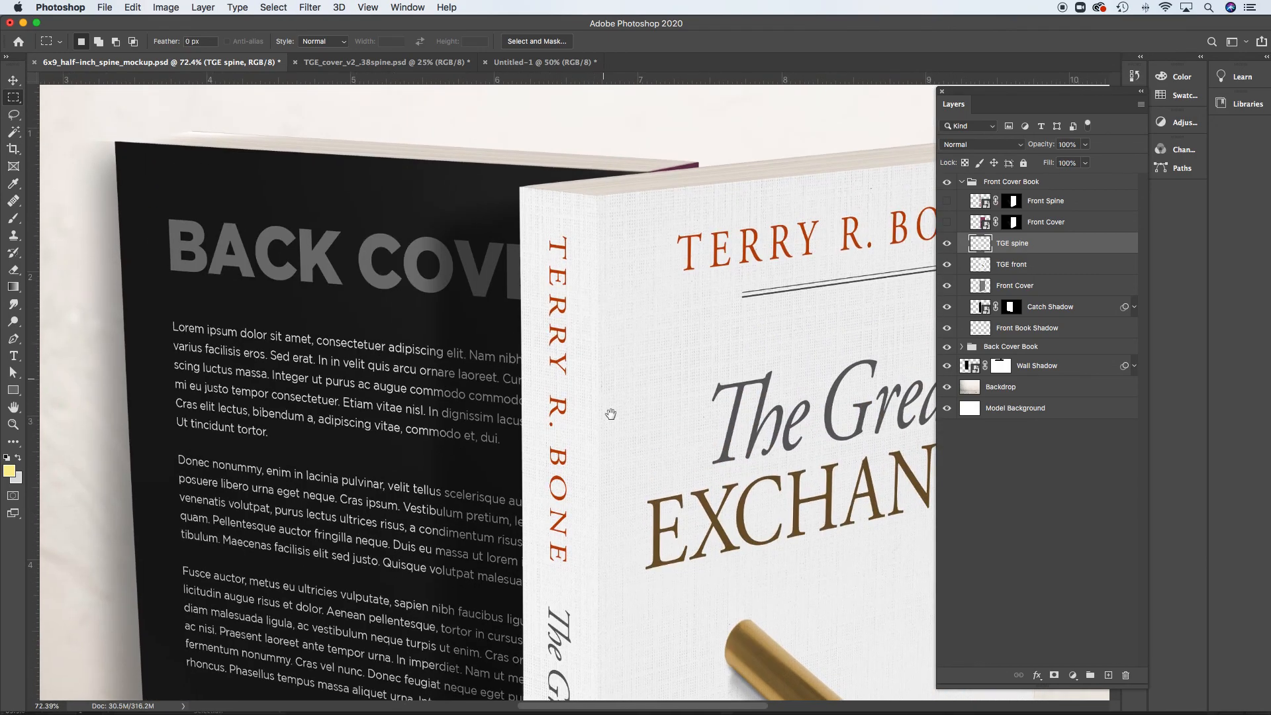
{"action": "scroll", "coordinate": [610, 413], "scroll_direction": "down", "scroll_amount": 10}
{"action": "scroll", "coordinate": [610, 414], "scroll_direction": "right", "scroll_amount": 1}
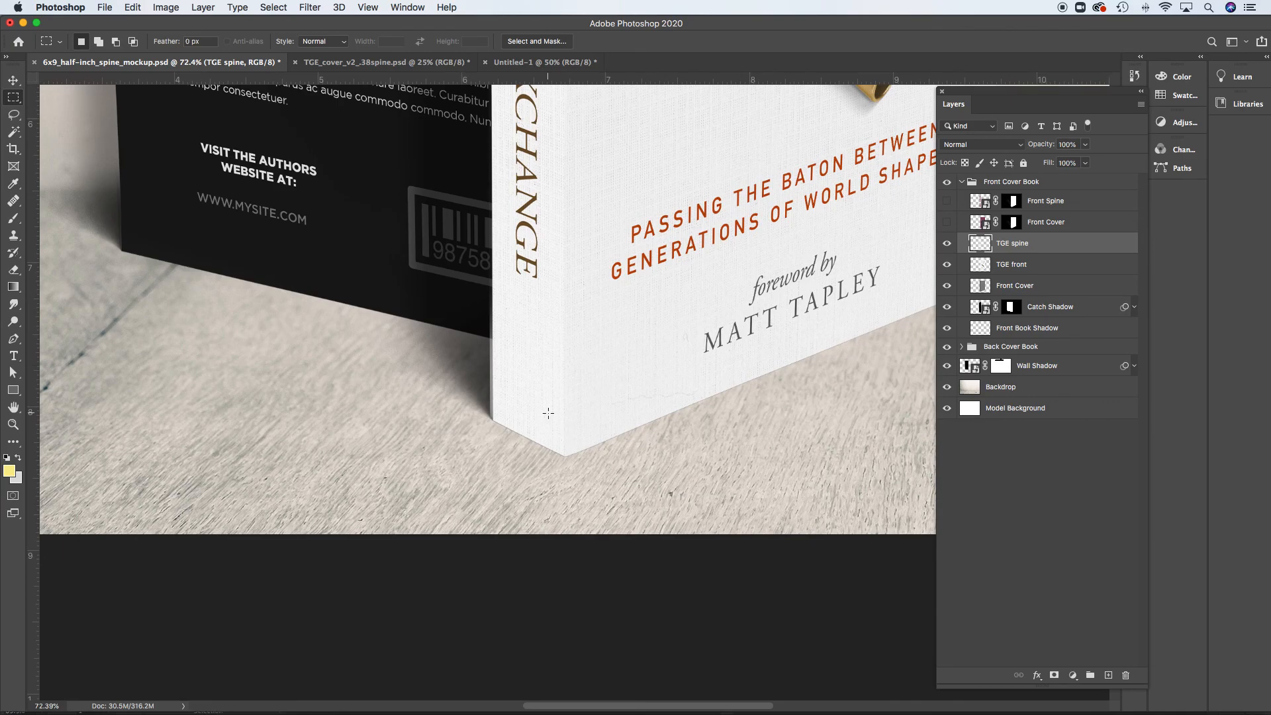
{"action": "left_click_drag", "start_coordinate": [465, 329], "coordinate": [522, 380]}
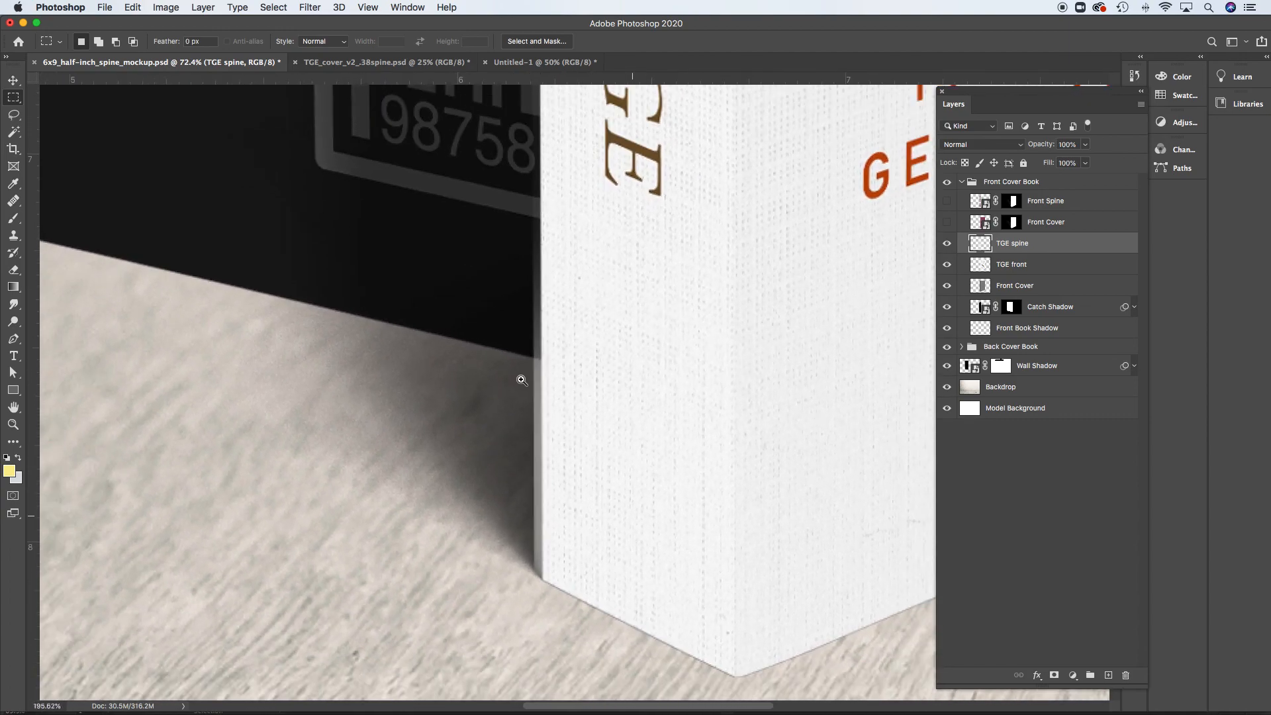
{"action": "left_click", "coordinate": [570, 420], "text": "alt"}
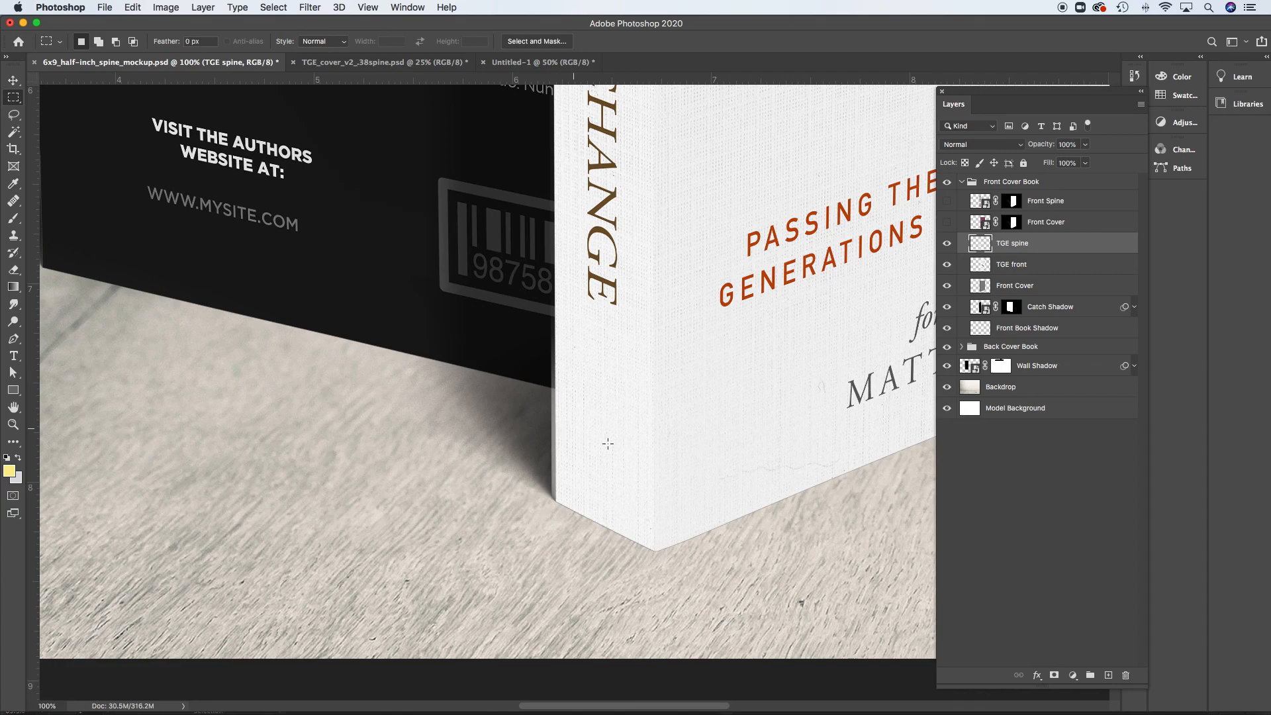
{"action": "left_click", "coordinate": [641, 466], "text": "alt"}
{"action": "left_click", "coordinate": [644, 444], "text": "alt"}
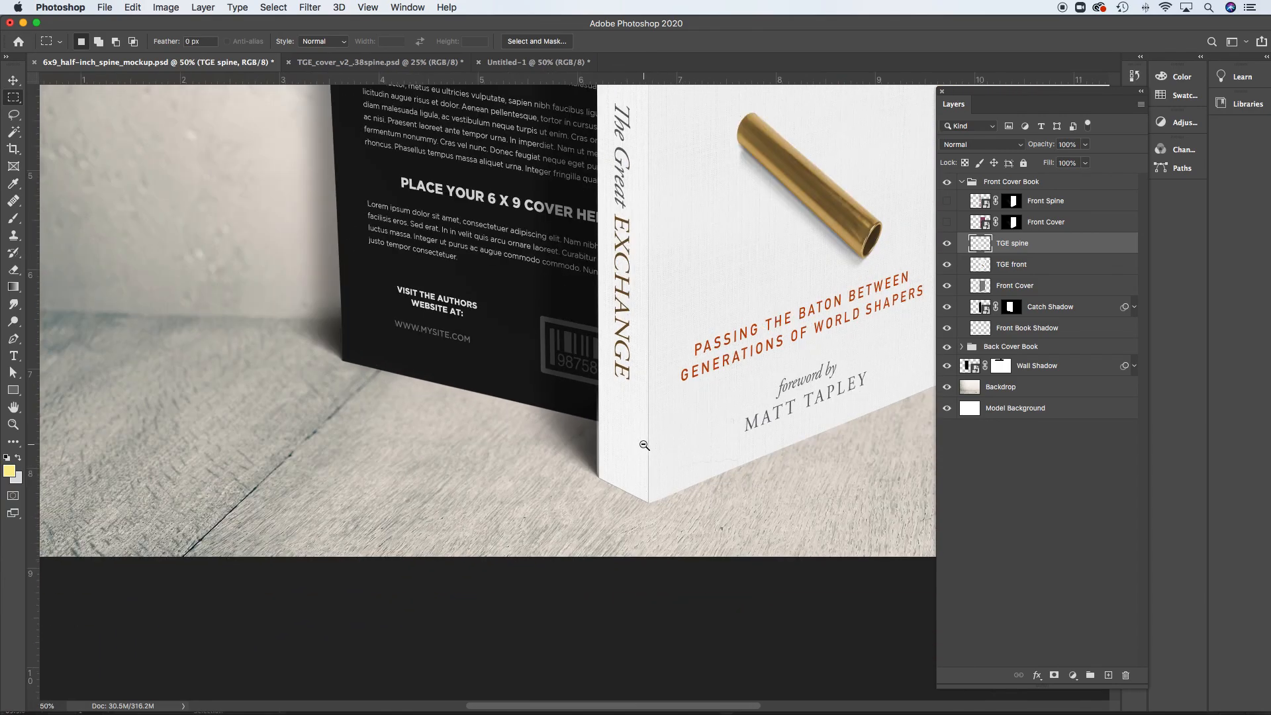
{"action": "left_click_drag", "start_coordinate": [660, 429], "coordinate": [550, 464]}
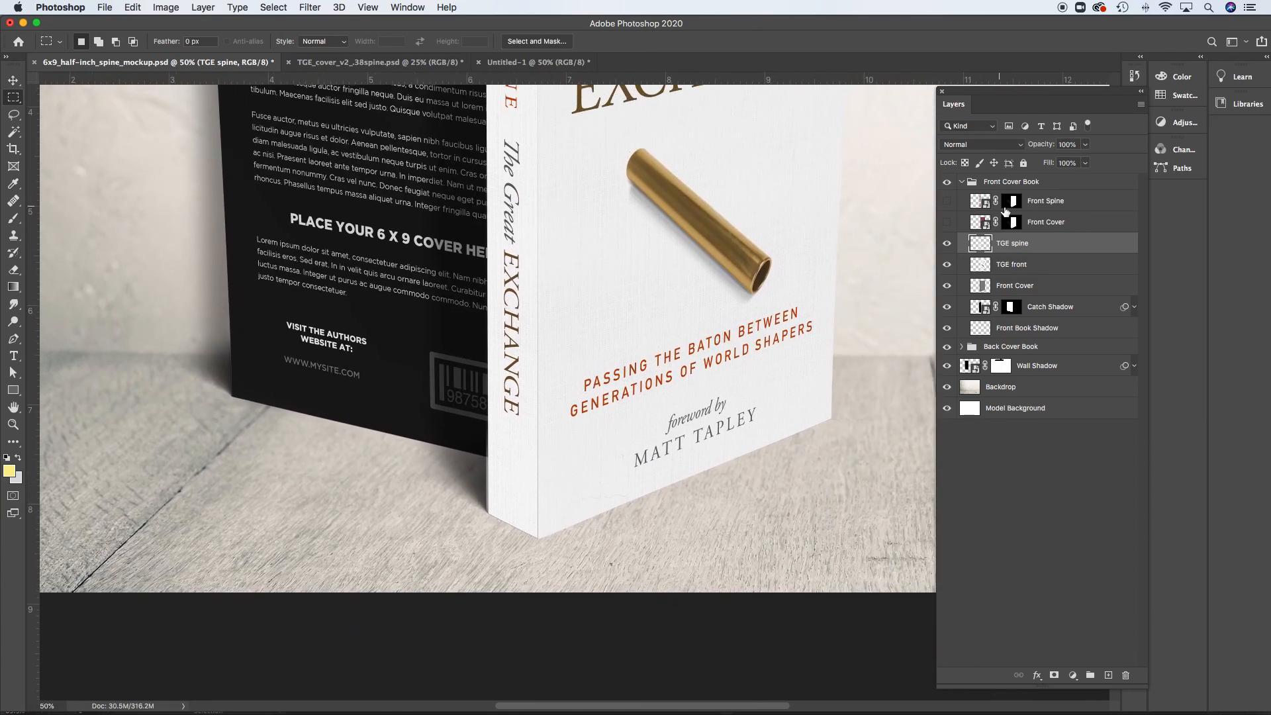
Try an inverted selection from the Front Spine layer's outline and clear it again.
{"action": "left_click", "coordinate": [981, 206], "text": "super"}
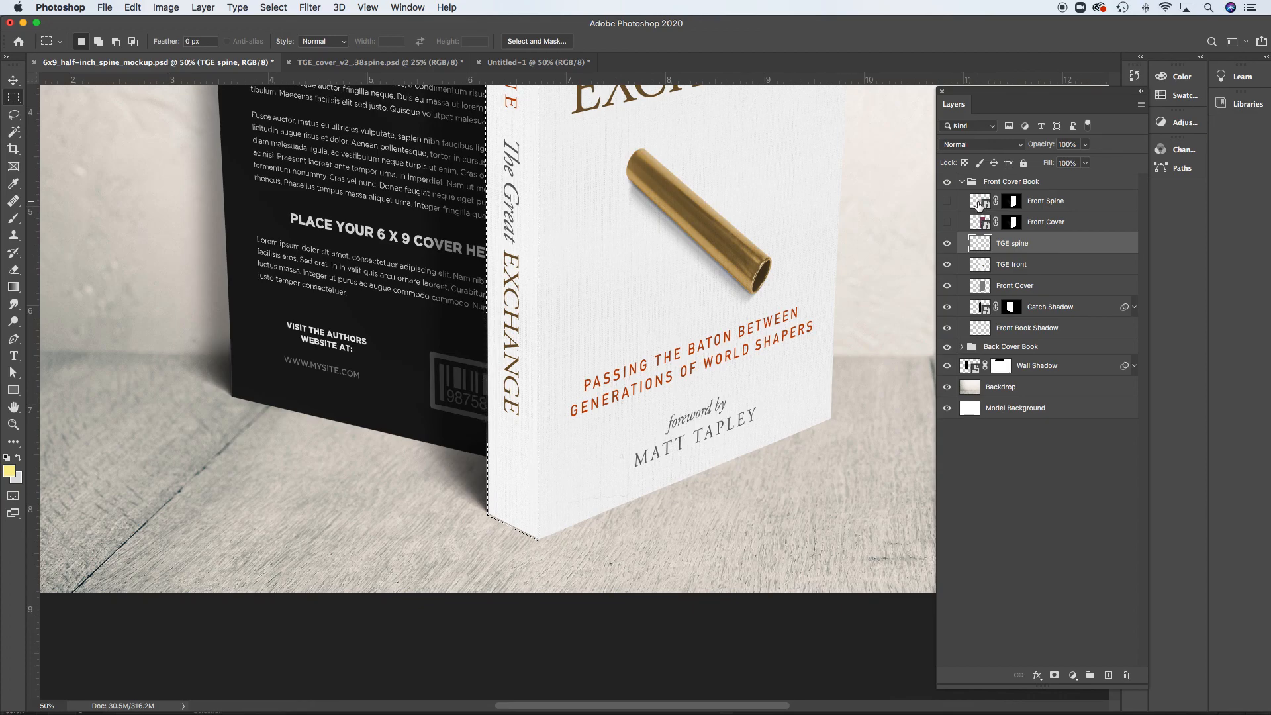
{"action": "left_click", "coordinate": [682, 360], "text": "alt"}
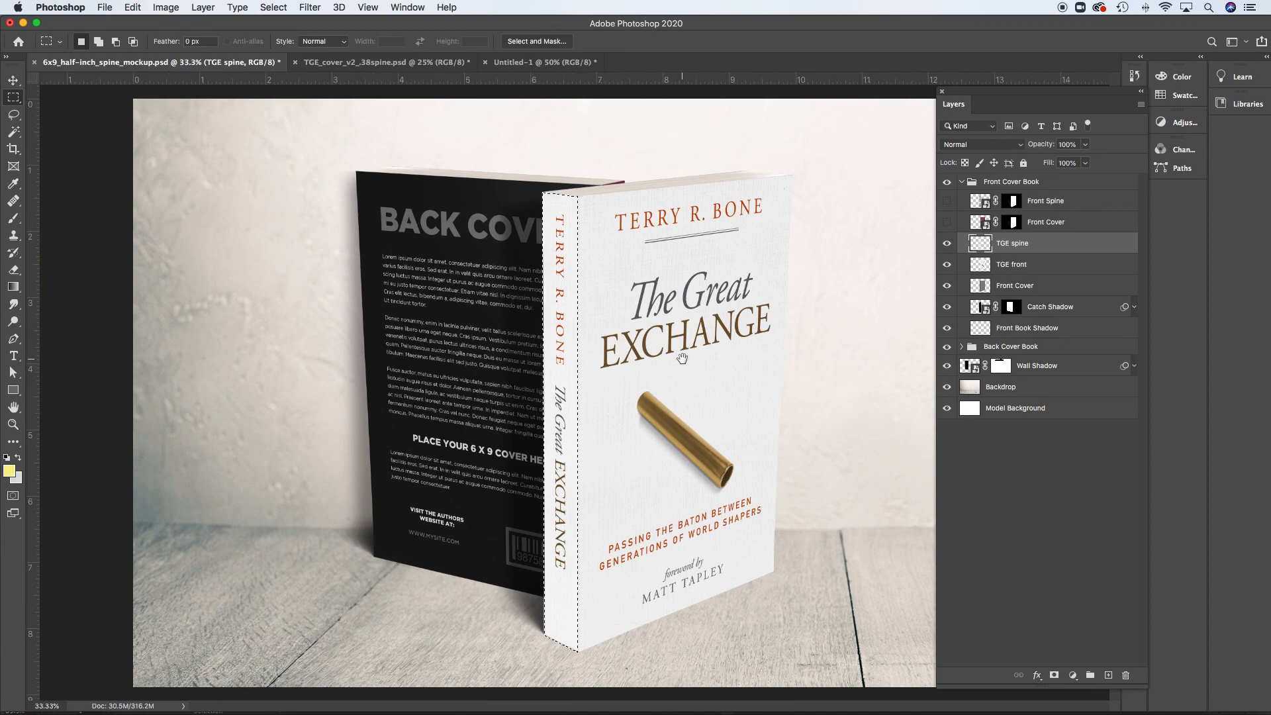
{"action": "key", "text": "shift+super+i"}
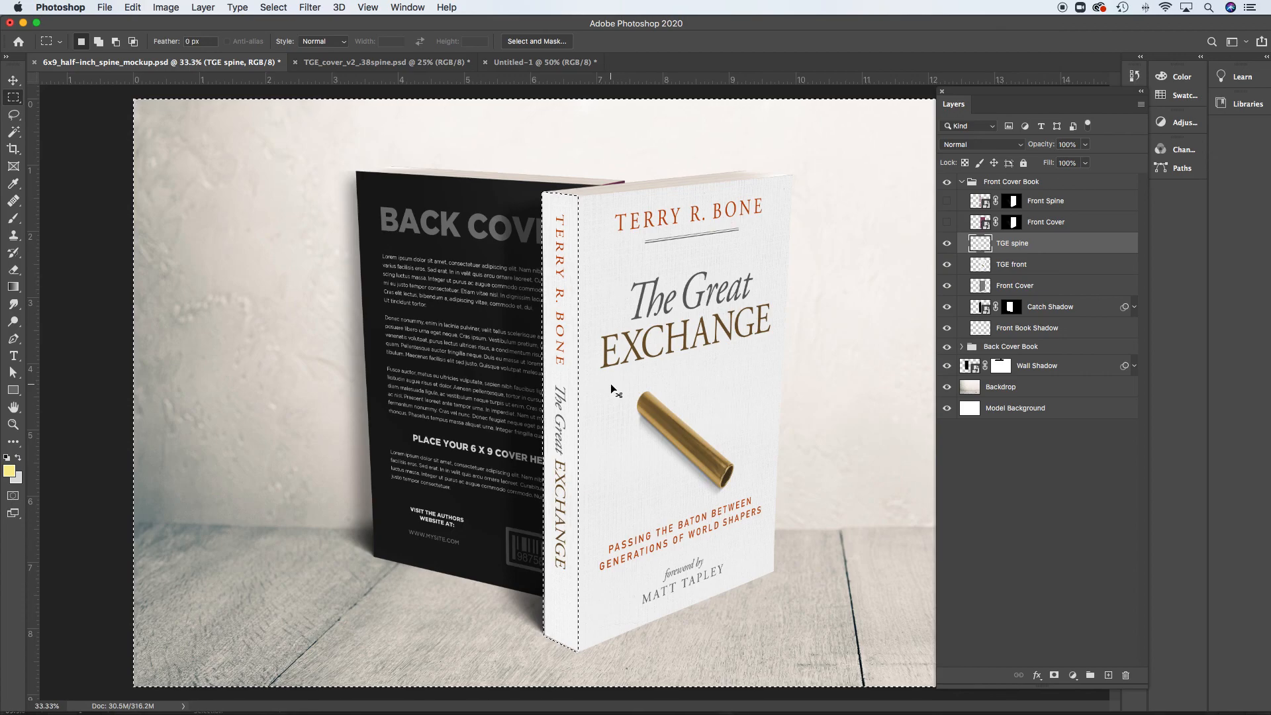
{"action": "key", "text": "super+d"}
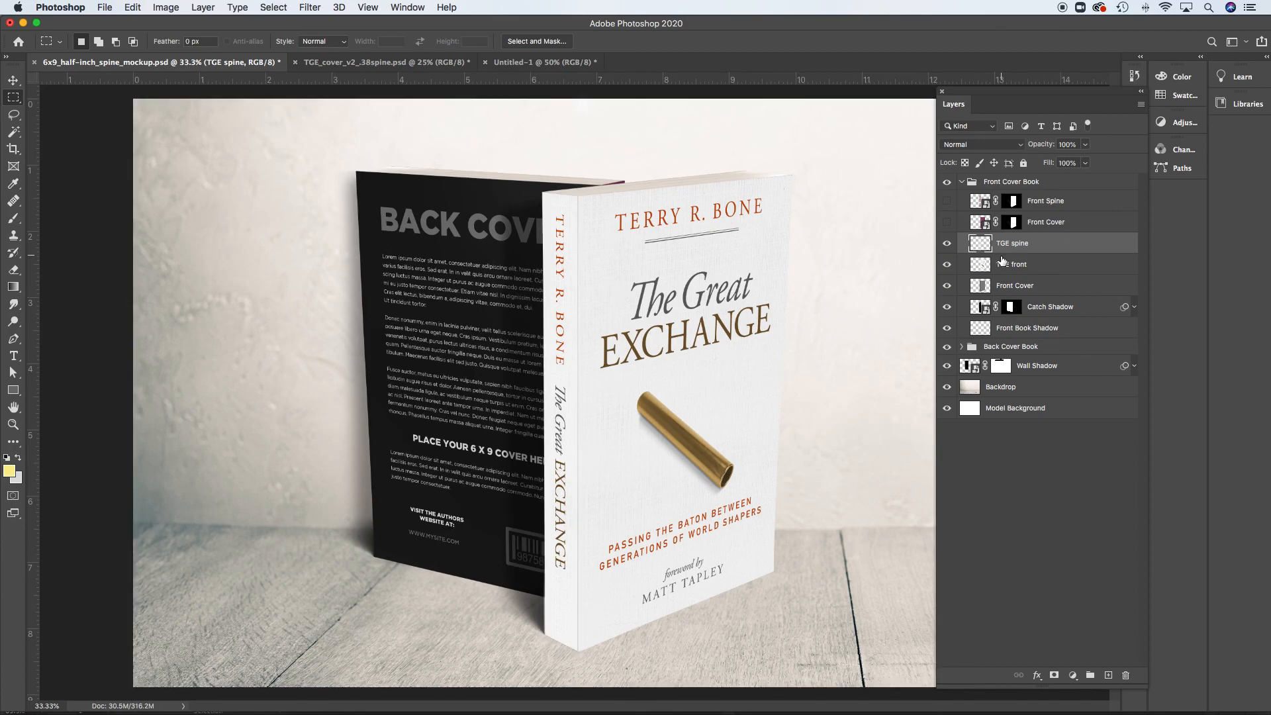
Compare the spine's base with TGE spine hidden and shown, and load the Front Cover outline with both TGE layers selected.
{"action": "left_click_drag", "start_coordinate": [505, 606], "coordinate": [564, 391]}
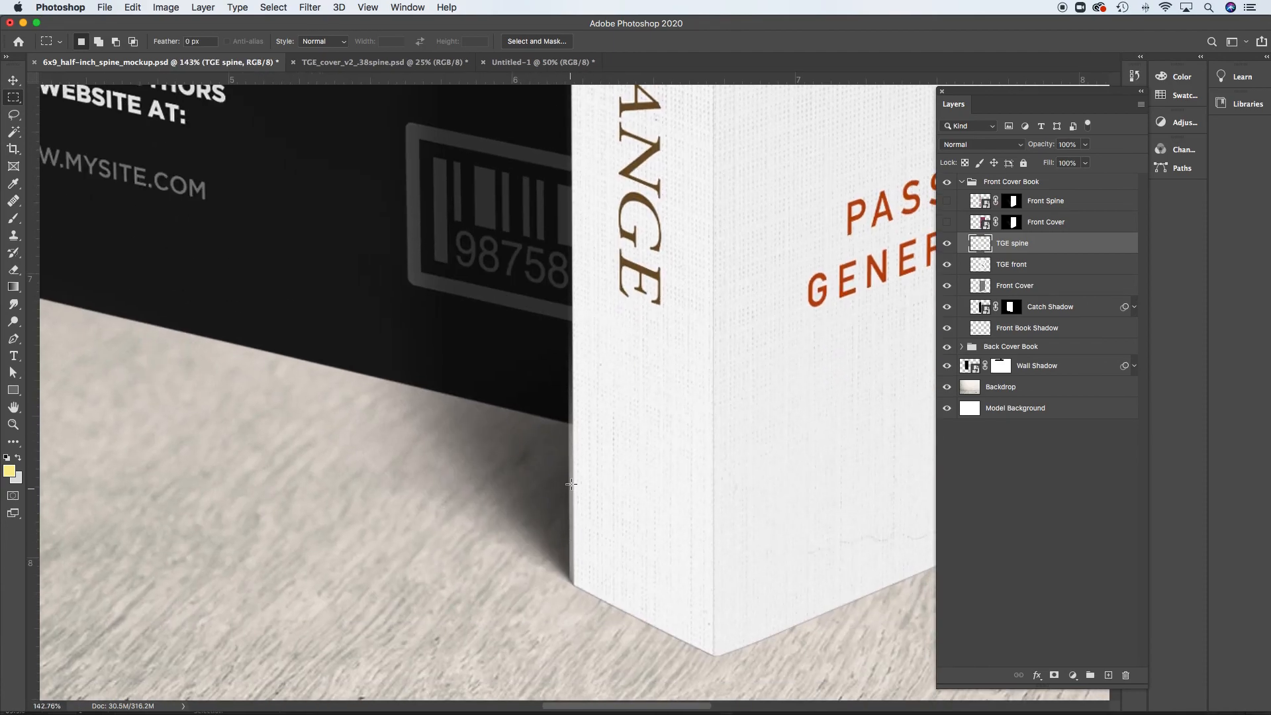
{"action": "left_click", "coordinate": [948, 243]}
{"action": "left_click", "coordinate": [947, 243]}
{"action": "left_click", "coordinate": [980, 286], "text": "super"}
{"action": "left_click_drag", "start_coordinate": [1021, 289], "coordinate": [974, 281]}
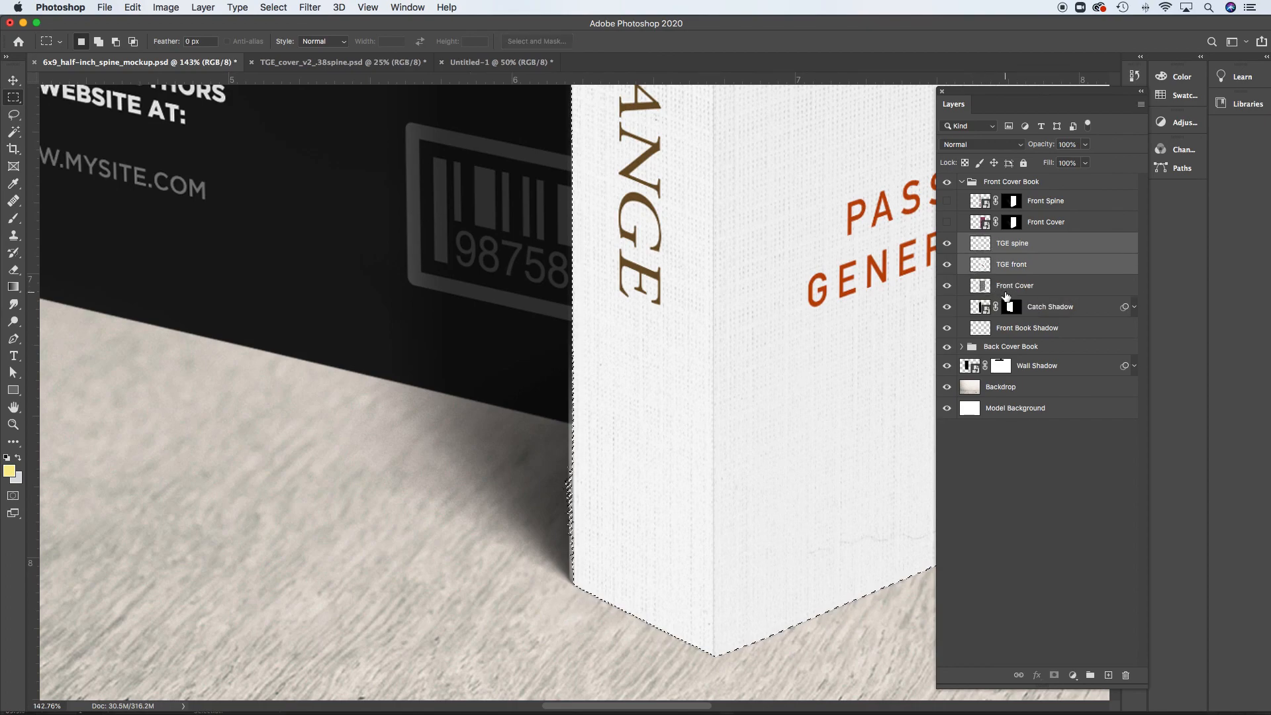
Undo the trimming along the spine artwork's outer edge, make Front Cover the active layer and clear the selection.
{"action": "key", "text": "super+z"}
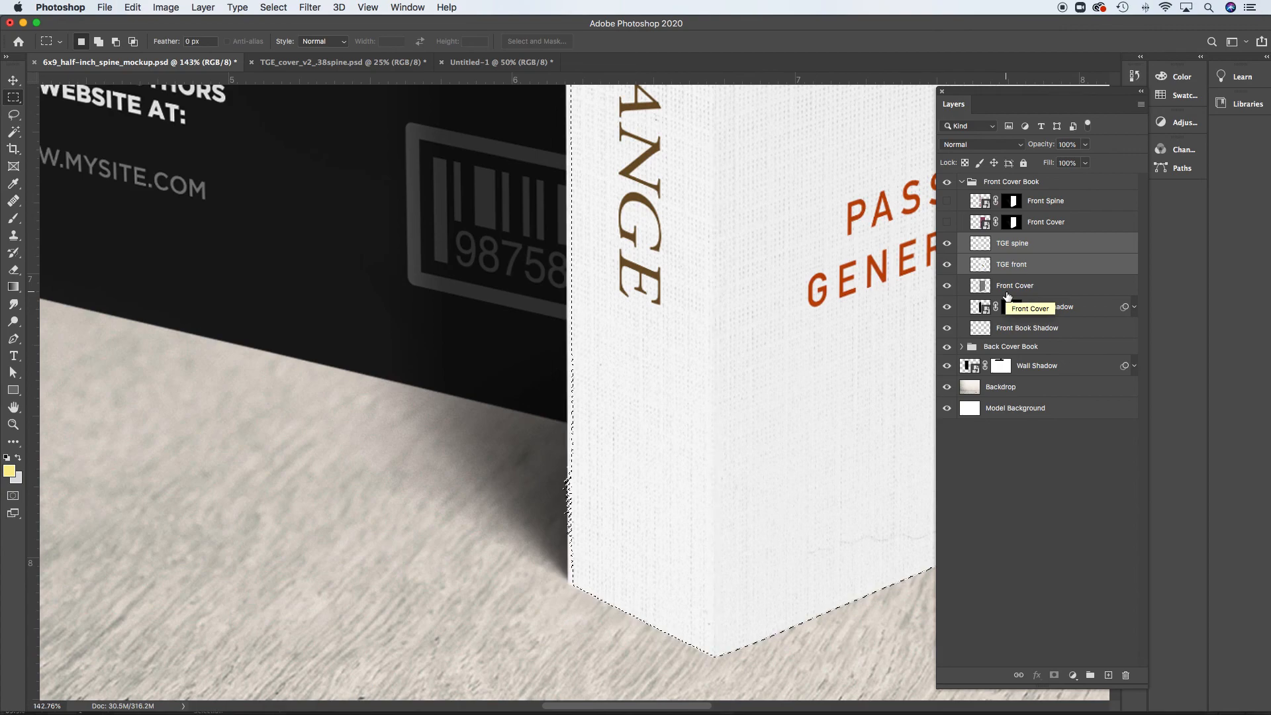
{"action": "key", "text": "super+z"}
{"action": "key", "text": "super+shift+z"}
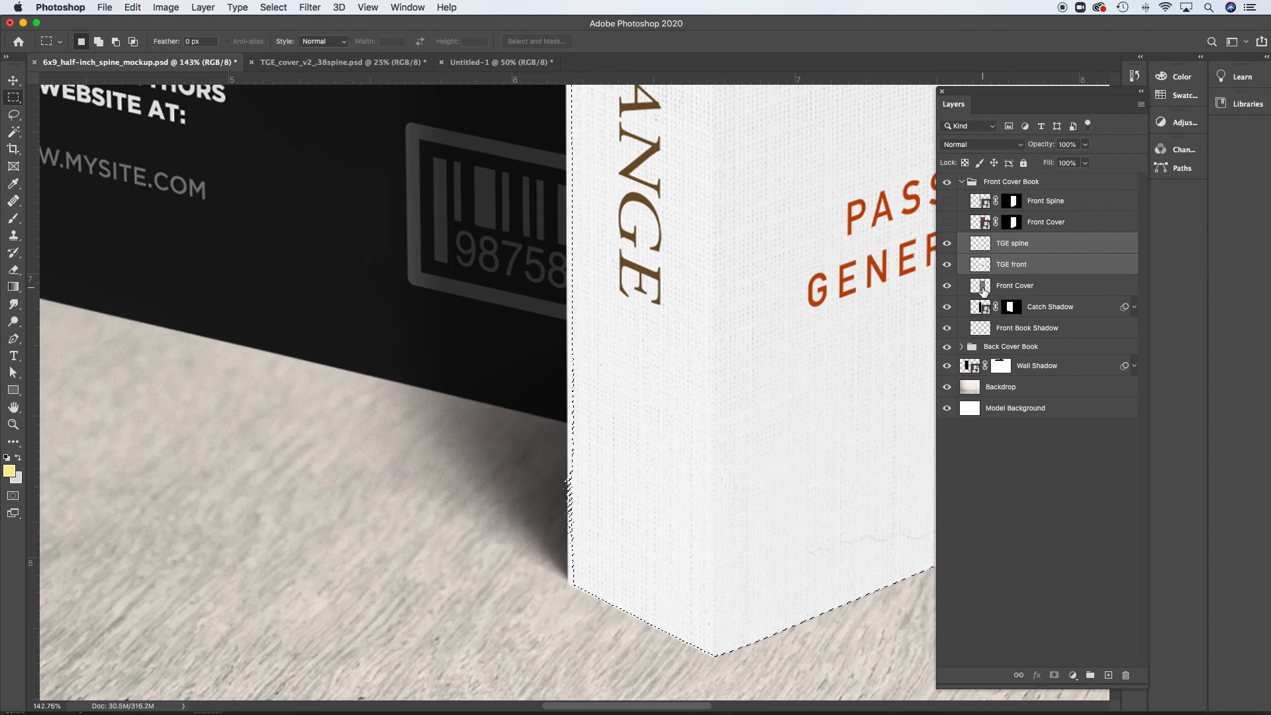
{"action": "key", "text": "super+0"}
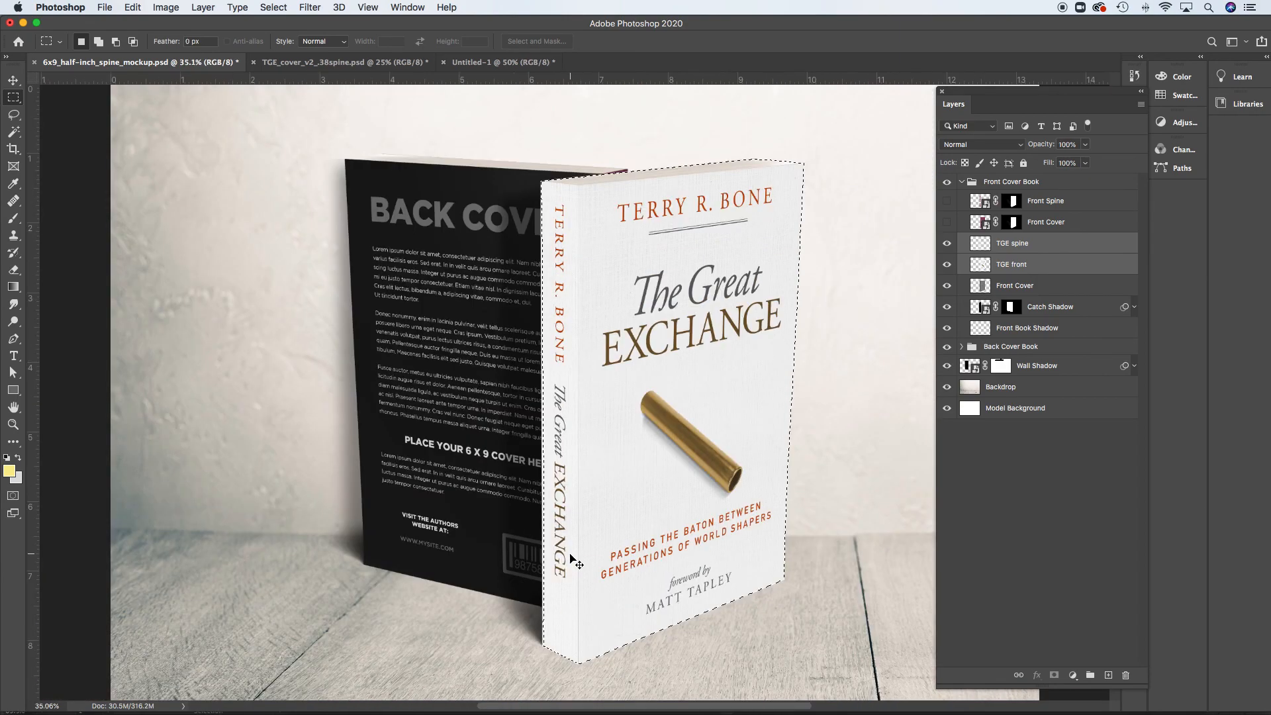
{"action": "left_click", "coordinate": [991, 290]}
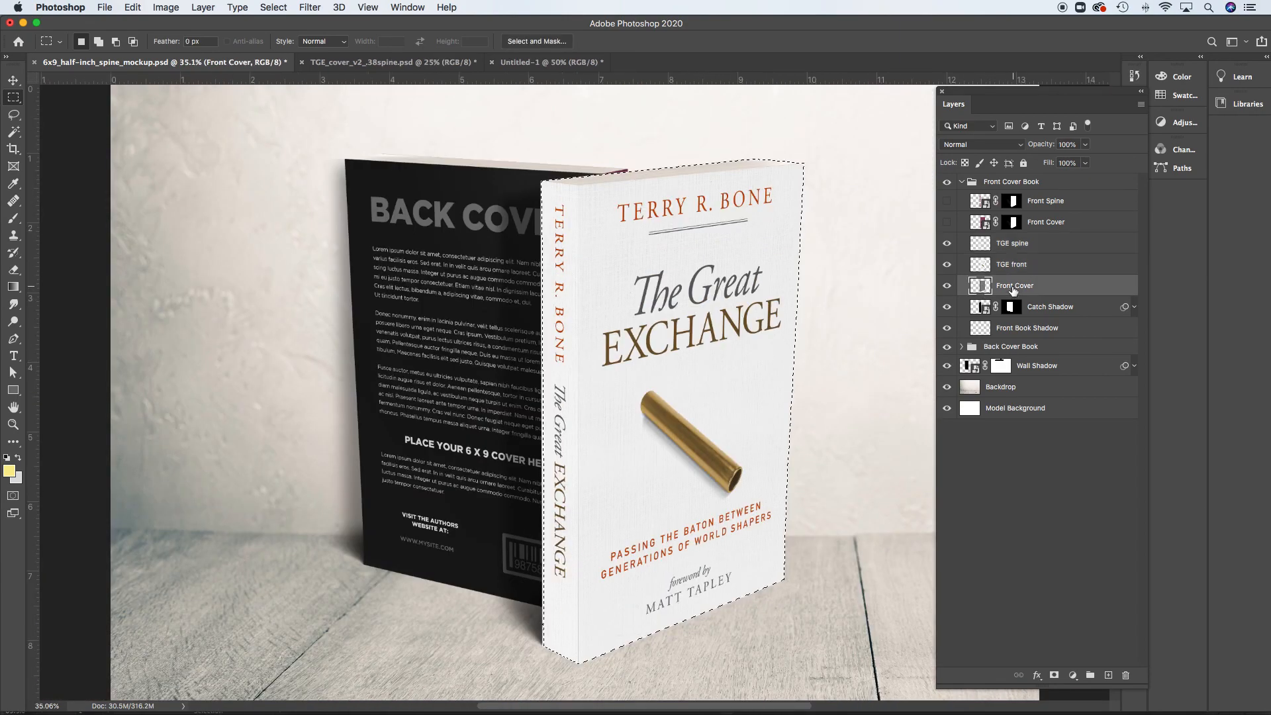
{"action": "key", "text": "super+d"}
Hide the TGE front and TGE spine layers to examine the bare front book's spine edge, and show both again.
{"action": "left_click_drag", "start_coordinate": [947, 265], "coordinate": [946, 243]}
{"action": "left_click_drag", "start_coordinate": [529, 609], "coordinate": [623, 444]}
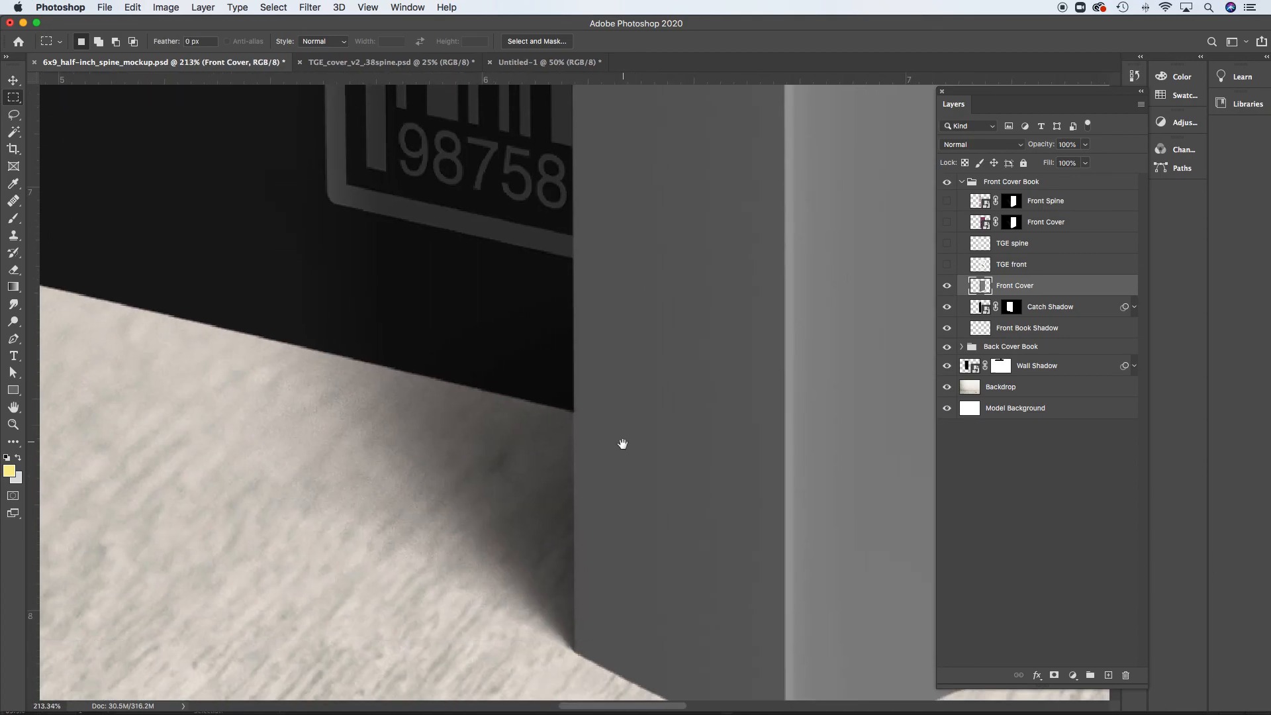
{"action": "left_click", "coordinate": [635, 527], "text": "alt"}
{"action": "left_click", "coordinate": [635, 528], "text": "alt"}
{"action": "left_click", "coordinate": [636, 528], "text": "alt"}
{"action": "left_click", "coordinate": [636, 529], "text": "alt"}
{"action": "left_click", "coordinate": [635, 528], "text": "alt"}
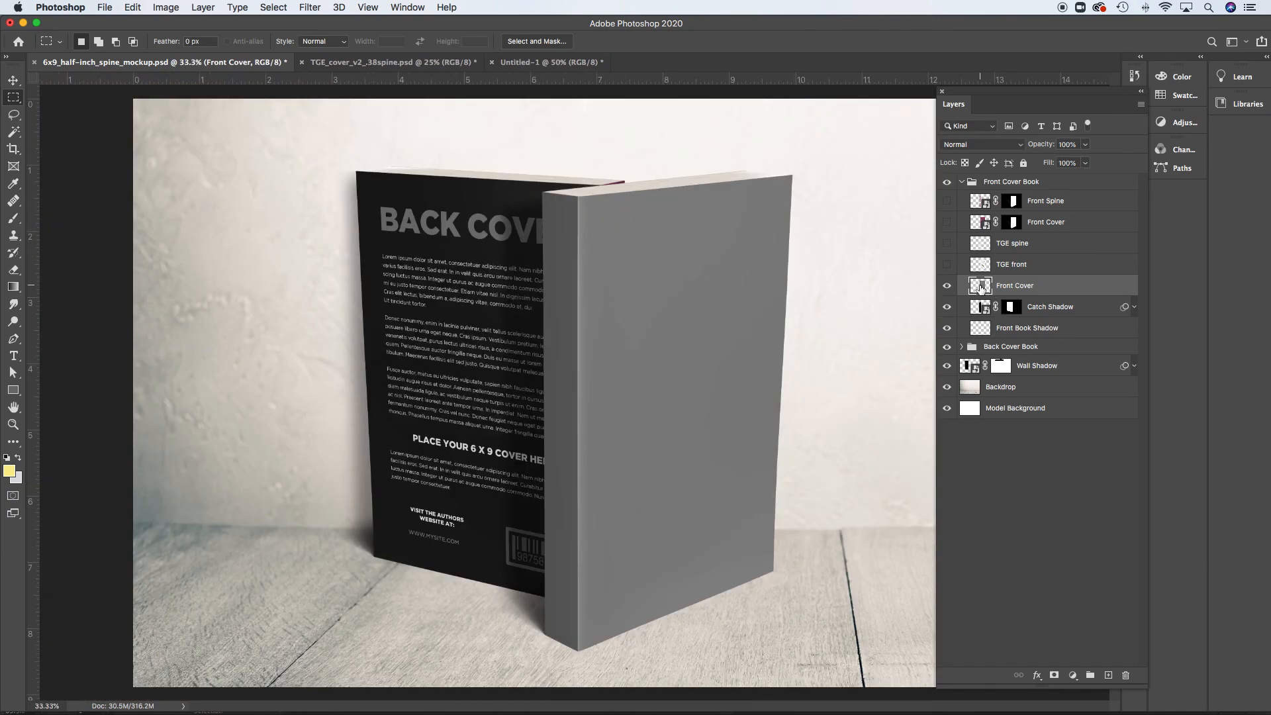
{"action": "left_click", "coordinate": [947, 264]}
{"action": "left_click", "coordinate": [946, 243]}
Load the Front Cover layer's outline, invert it, trim the TGE front and TGE spine artwork outside it, and clear the selection.
{"action": "left_click", "coordinate": [982, 289], "text": "super"}
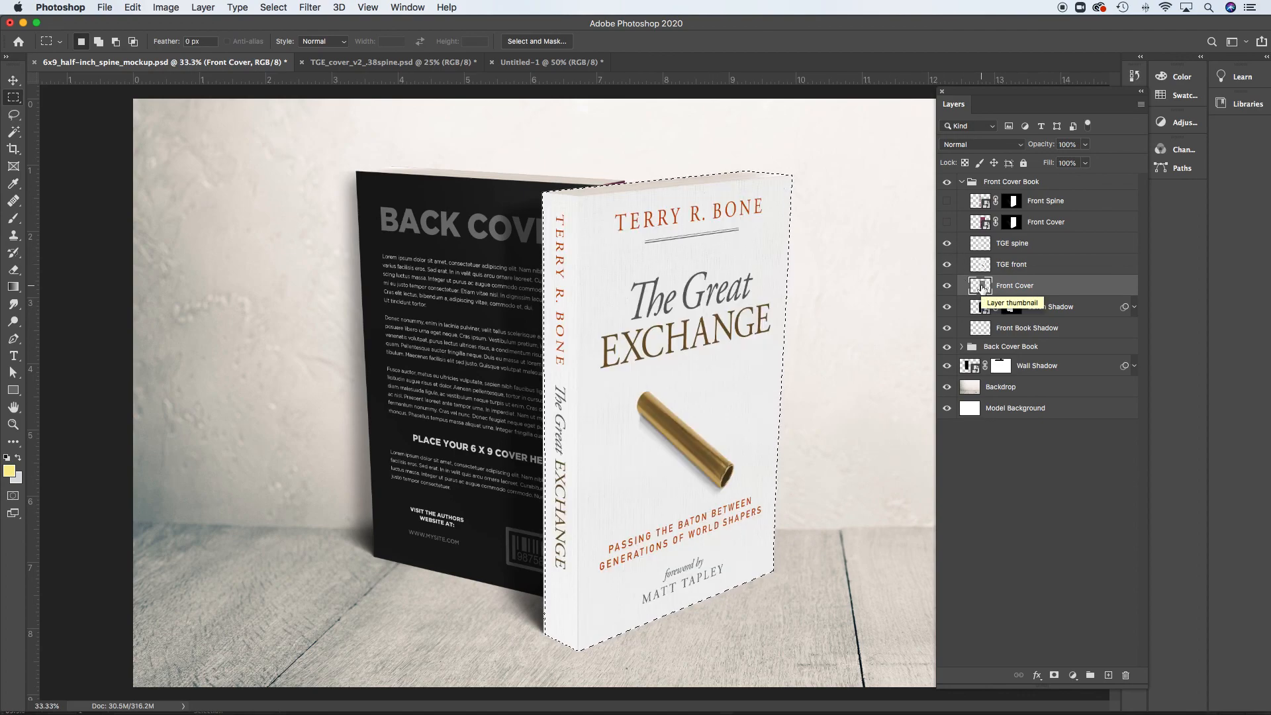
{"action": "key", "text": "super+shift+i"}
{"action": "left_click", "coordinate": [1011, 266]}
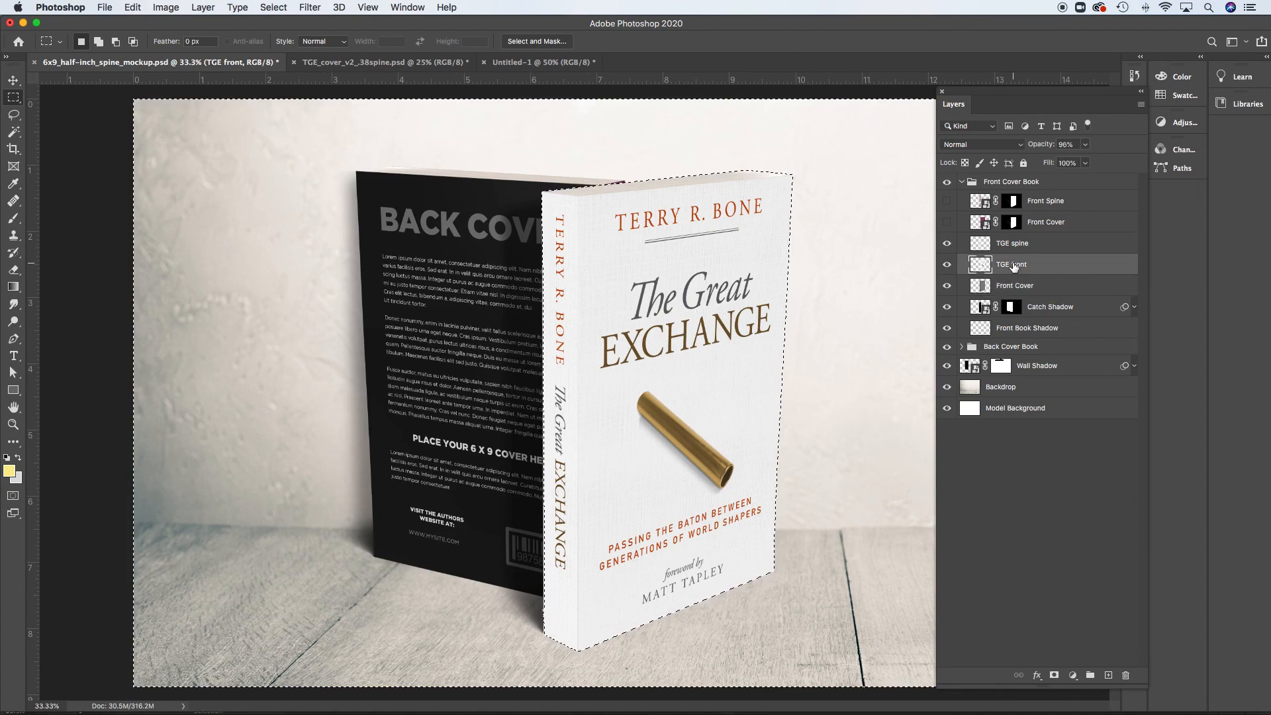
{"action": "left_click", "coordinate": [1018, 245]}
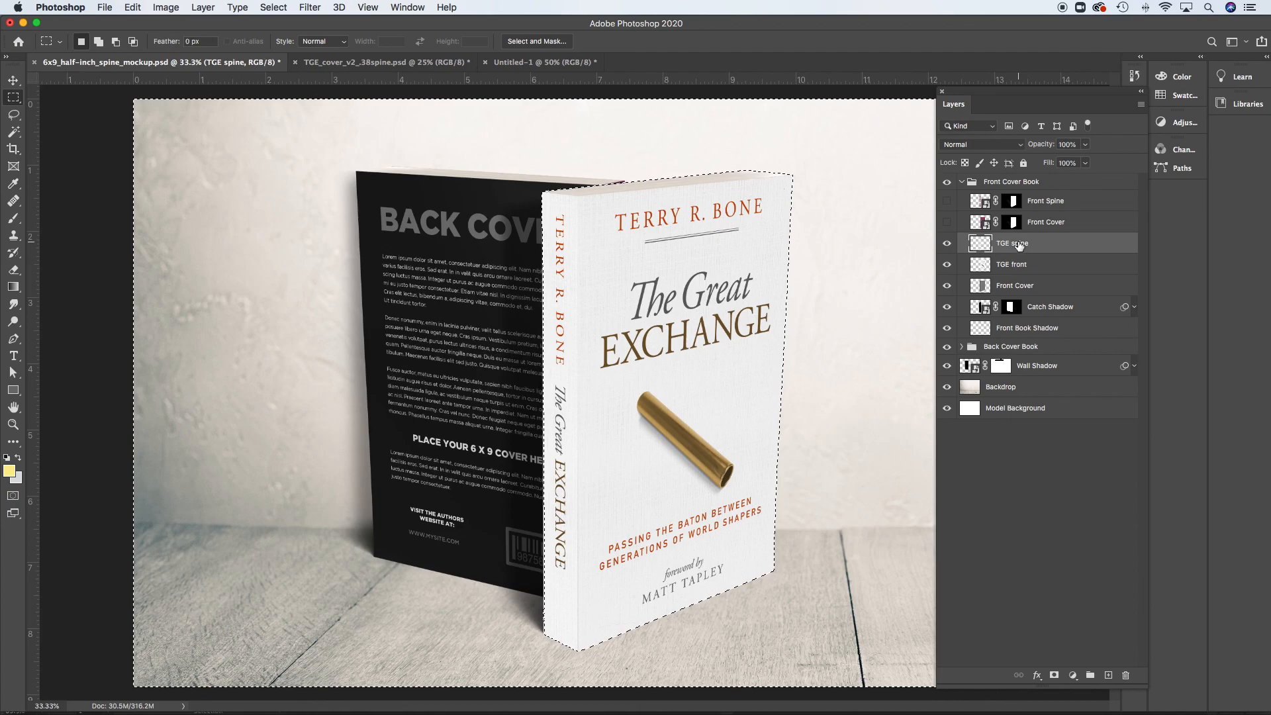
{"action": "key", "text": "super+d"}
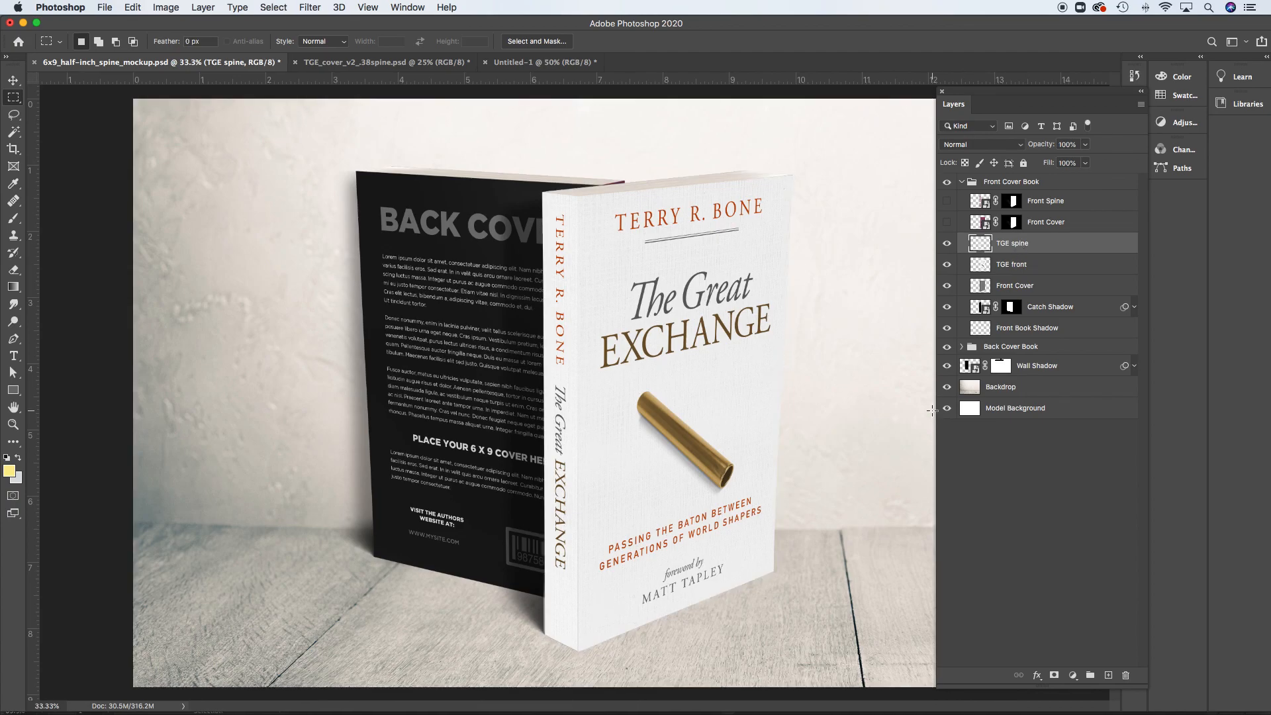
Check the spine's lower outer edge close up, restore the trimmed strip of spine artwork and clear the selection.
{"action": "left_click_drag", "start_coordinate": [548, 584], "coordinate": [602, 446]}
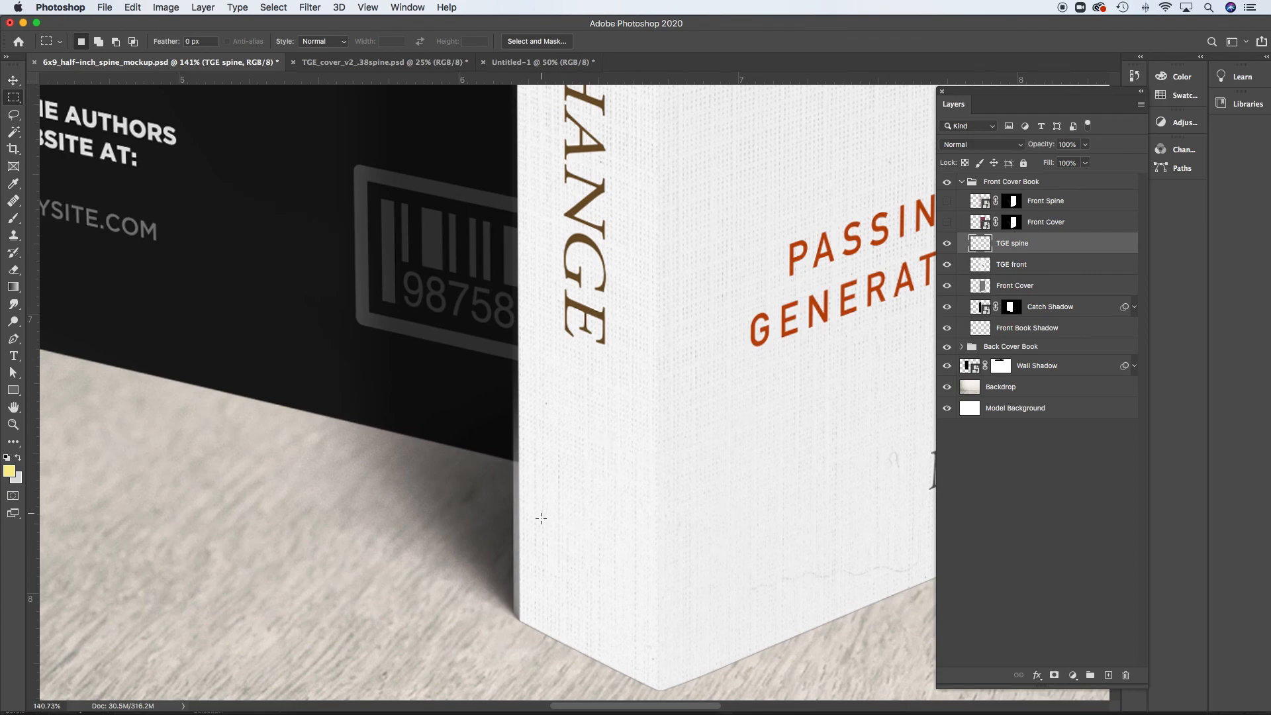
{"action": "key", "text": "super+shift+d"}
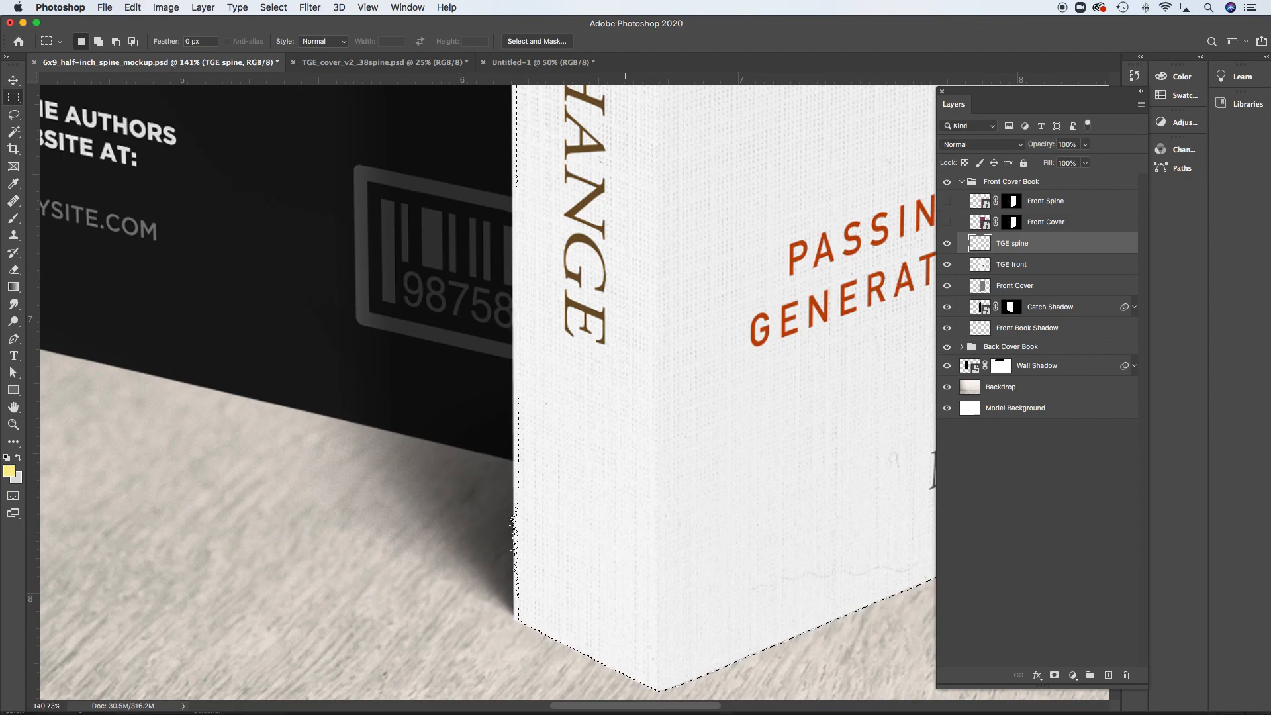
{"action": "key", "text": "super+d"}
{"action": "left_click", "coordinate": [637, 501], "text": "alt"}
{"action": "left_click", "coordinate": [649, 496], "text": "alt"}
{"action": "left_click", "coordinate": [653, 495], "text": "alt"}
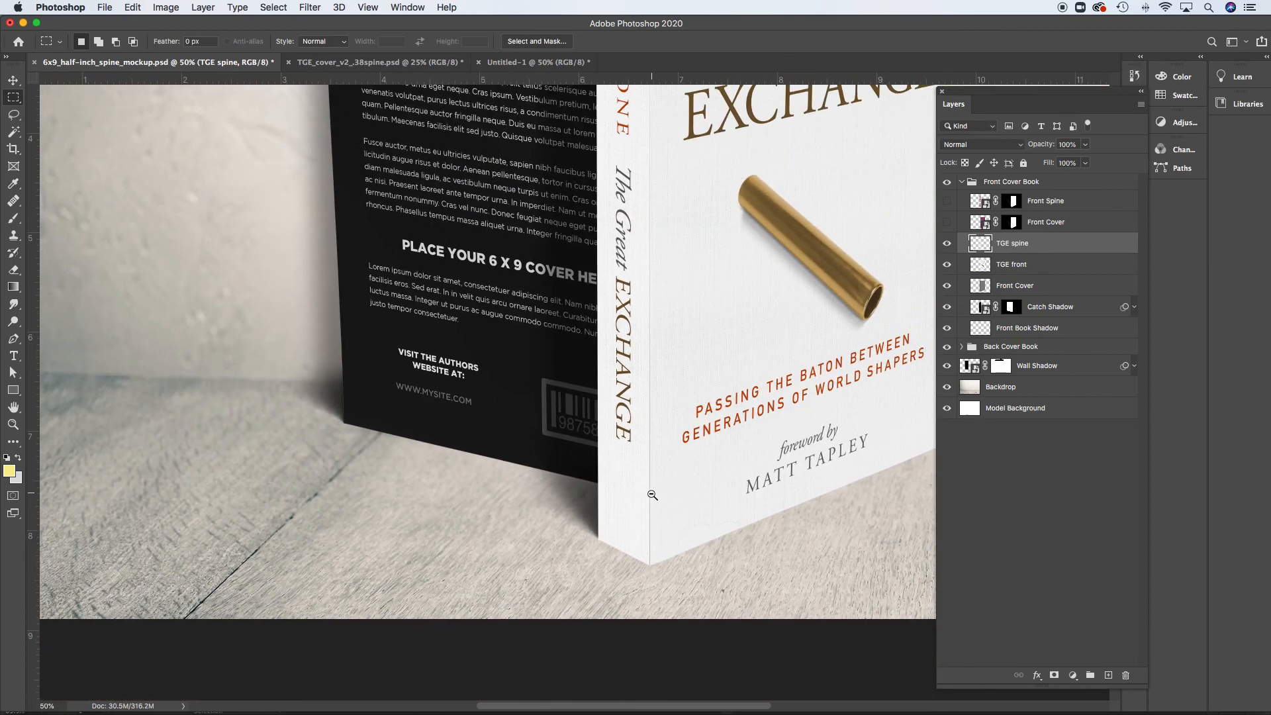
{"action": "left_click", "coordinate": [652, 496], "text": "alt"}
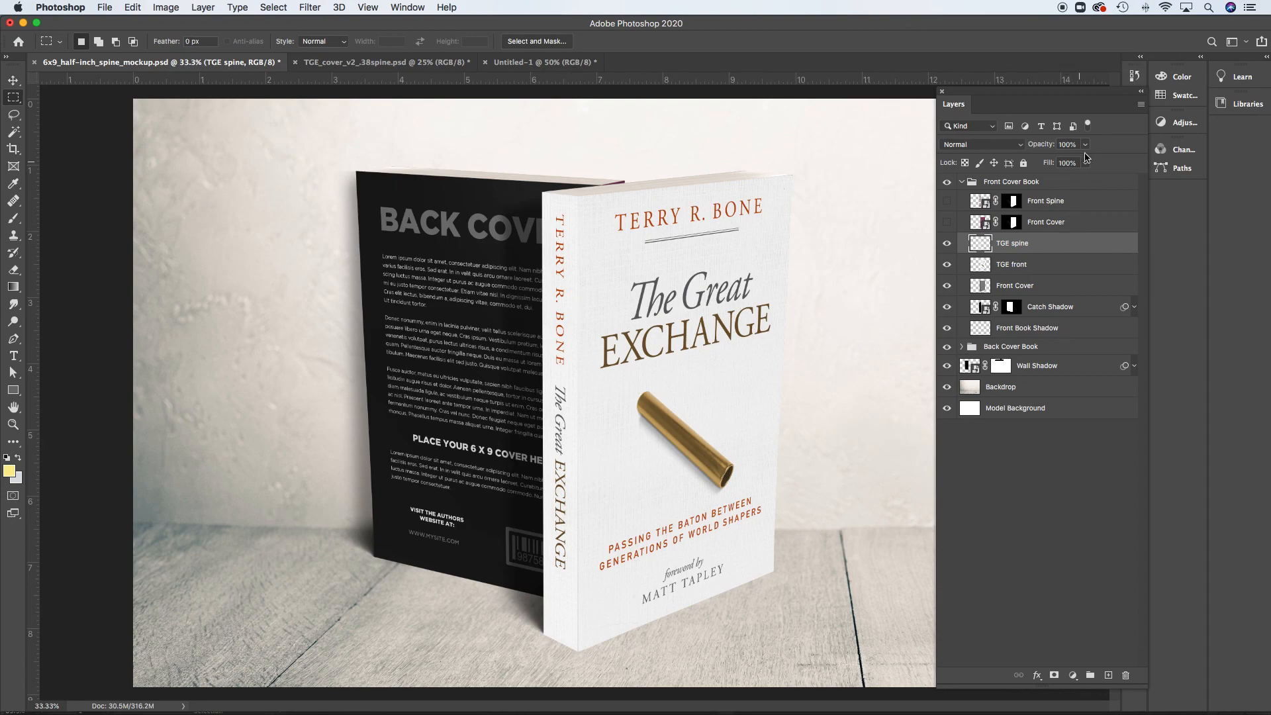
Preview blending modes on the TGE spine layer, keep Normal and set the layer's opacity to 82%.
{"action": "left_click", "coordinate": [1020, 146]}
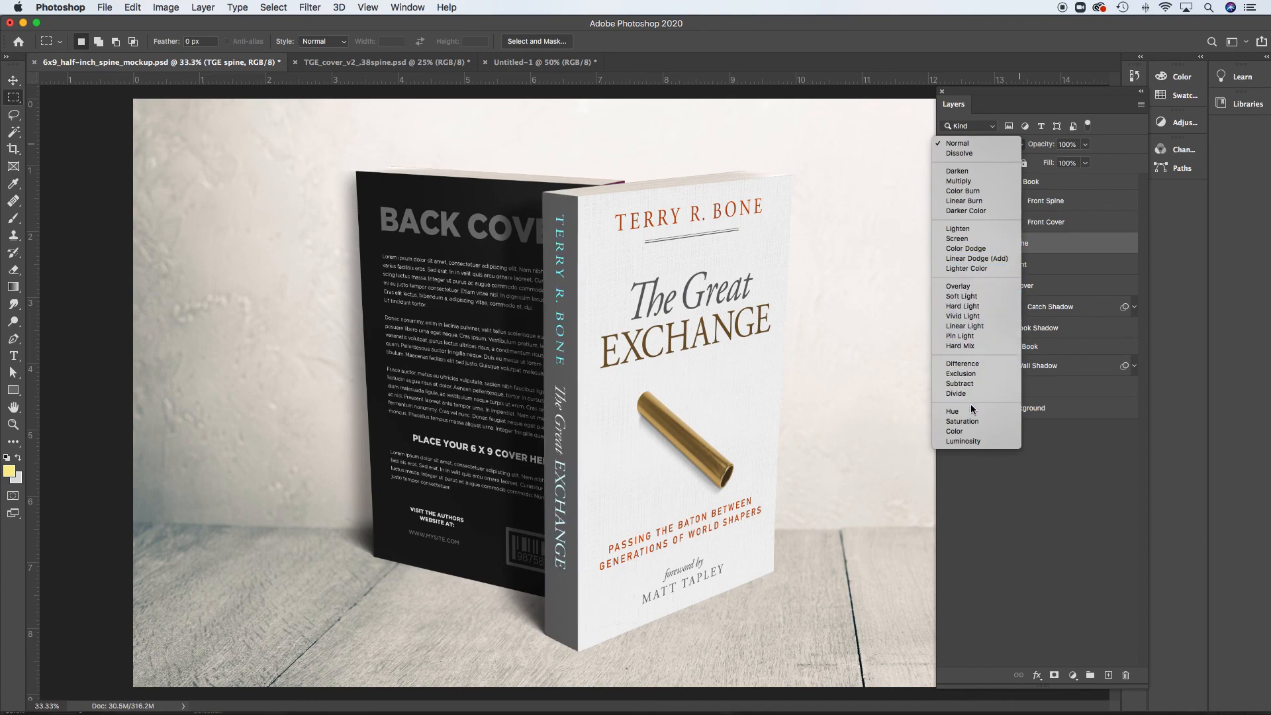
{"action": "left_click", "coordinate": [981, 142]}
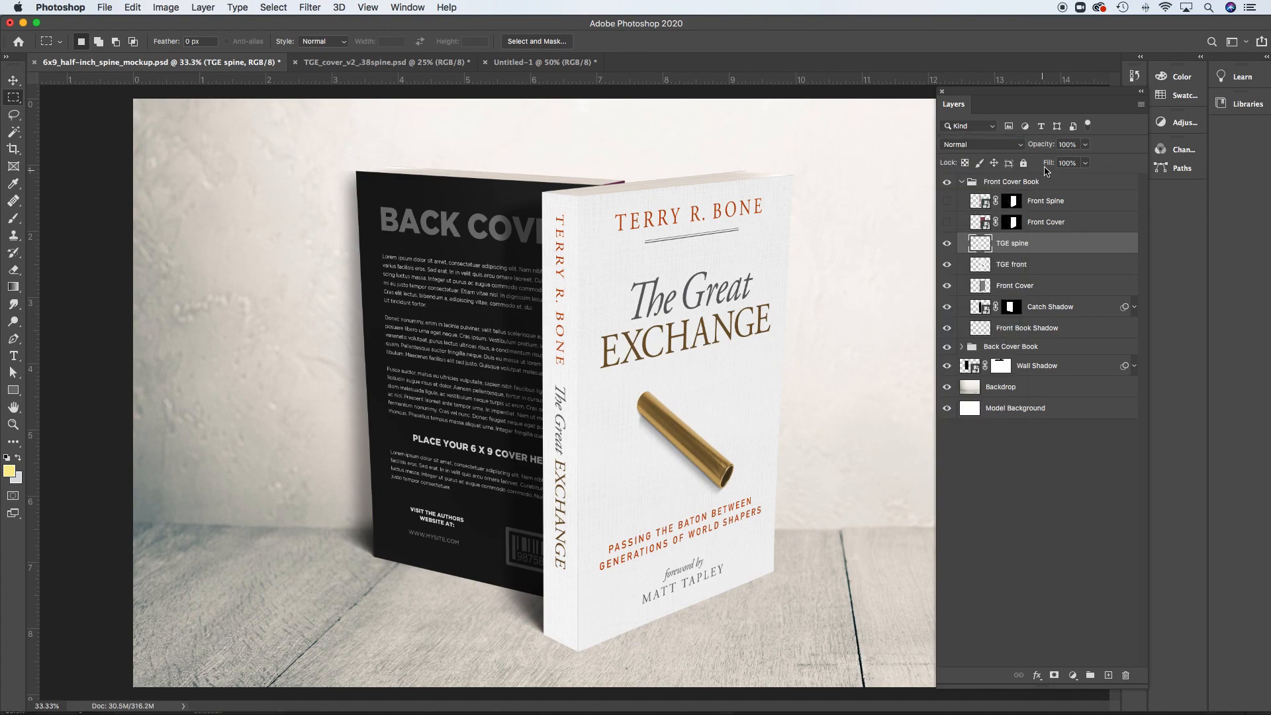
{"action": "left_click", "coordinate": [1085, 145]}
{"action": "left_click_drag", "start_coordinate": [1086, 165], "coordinate": [1075, 167]}
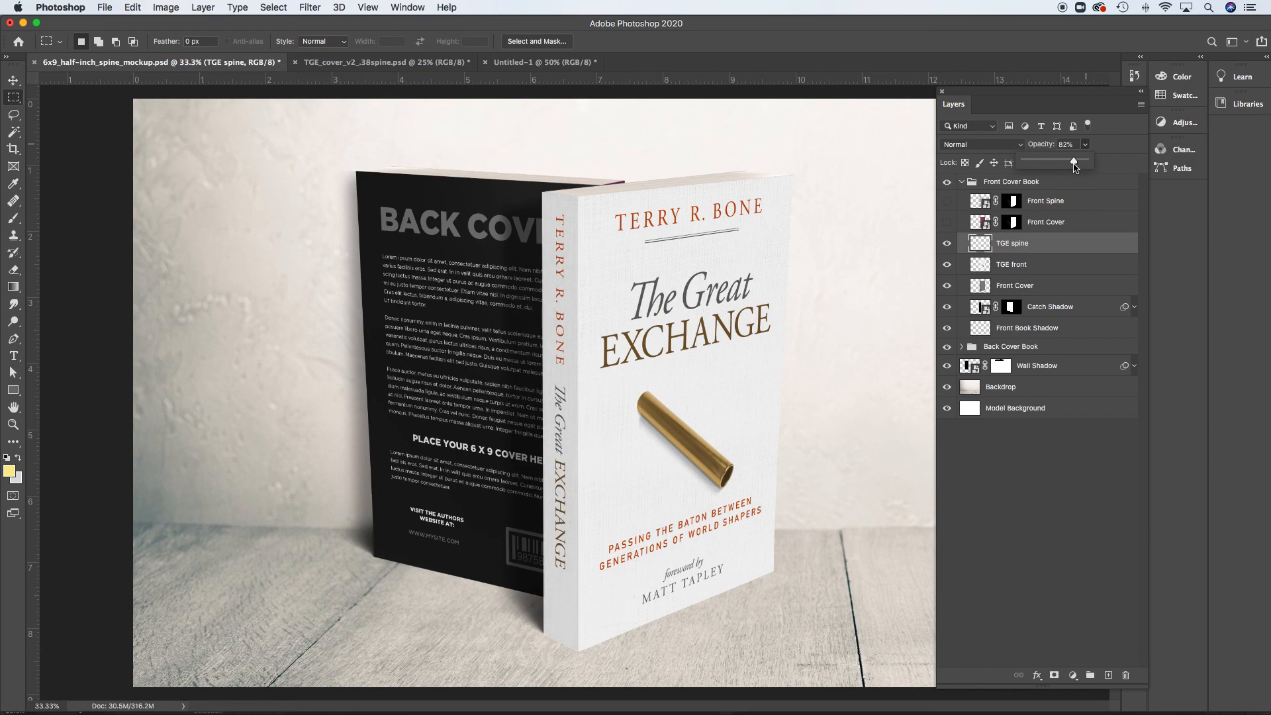
{"action": "mouse_move", "coordinate": [1075, 167]}
{"action": "left_mouse_down"}
{"action": "mouse_move", "coordinate": [1063, 168]}
{"action": "mouse_move", "coordinate": [1078, 168]}
{"action": "left_mouse_up"}
Examine the spine's tone against the front cover, both close up and with the whole mockup in view.
{"action": "left_click", "coordinate": [14, 80]}
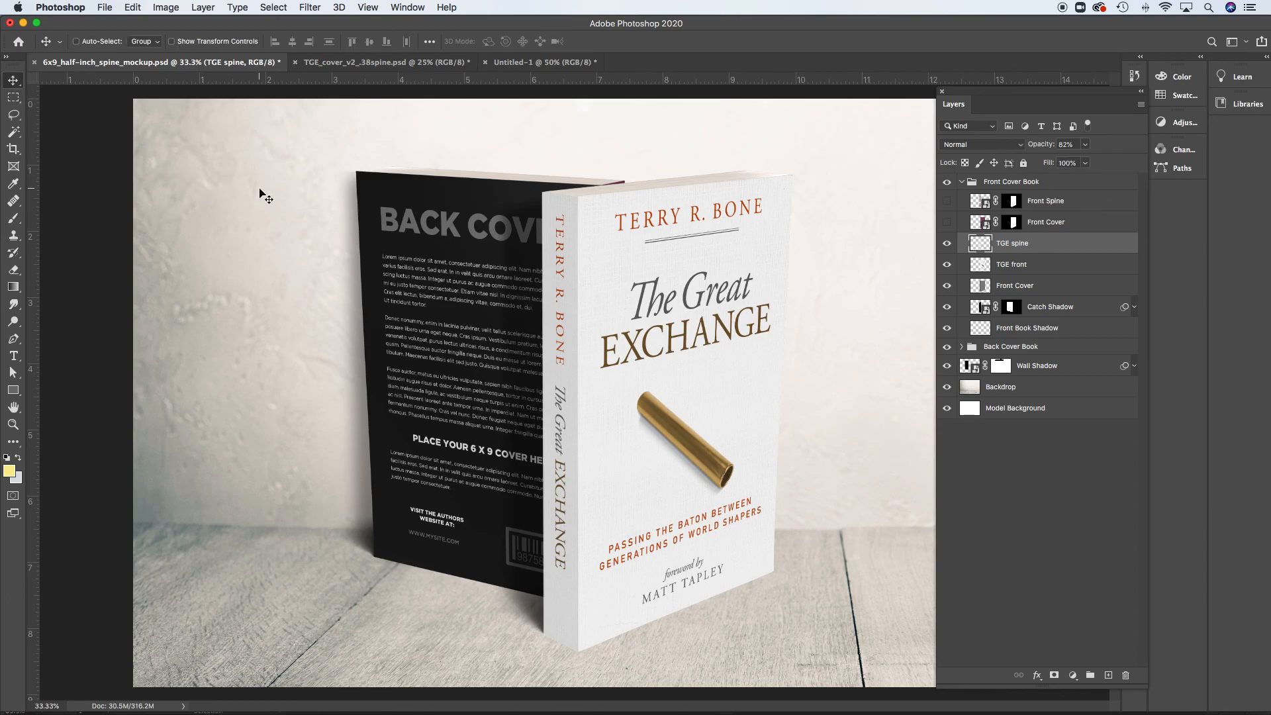
{"action": "key", "text": "super+1"}
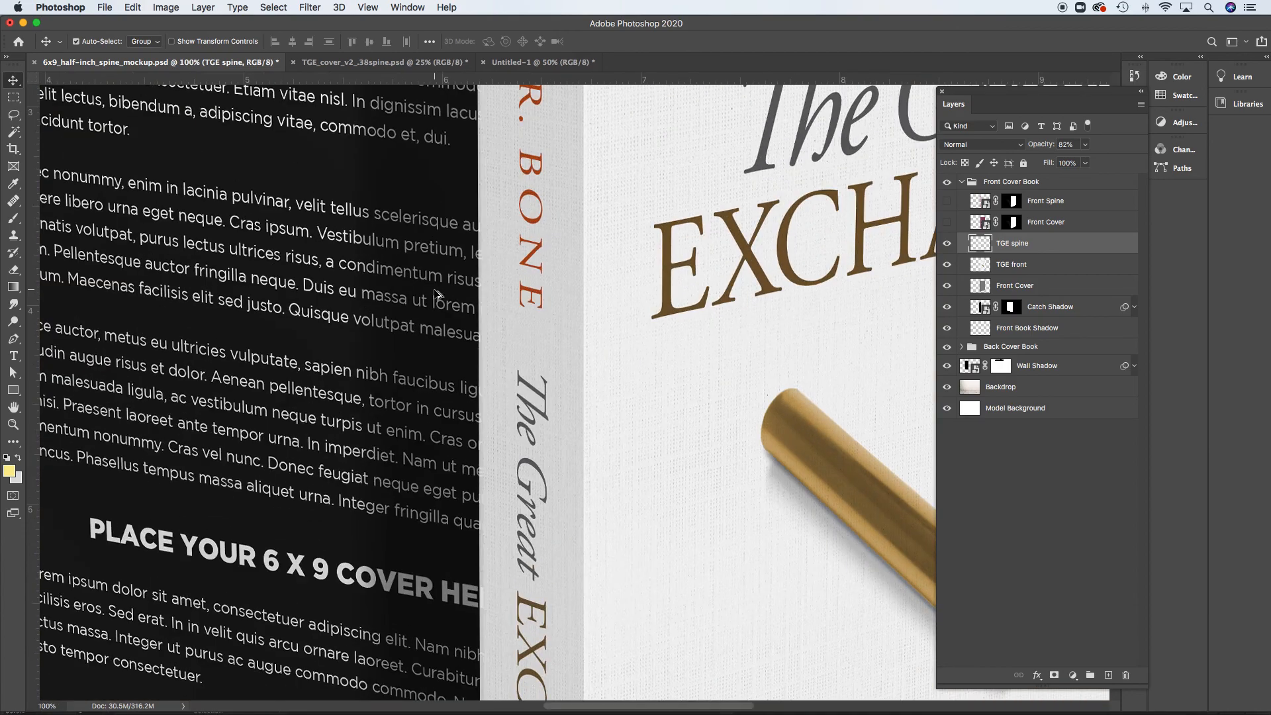
{"action": "left_click", "coordinate": [662, 395], "text": "alt+super"}
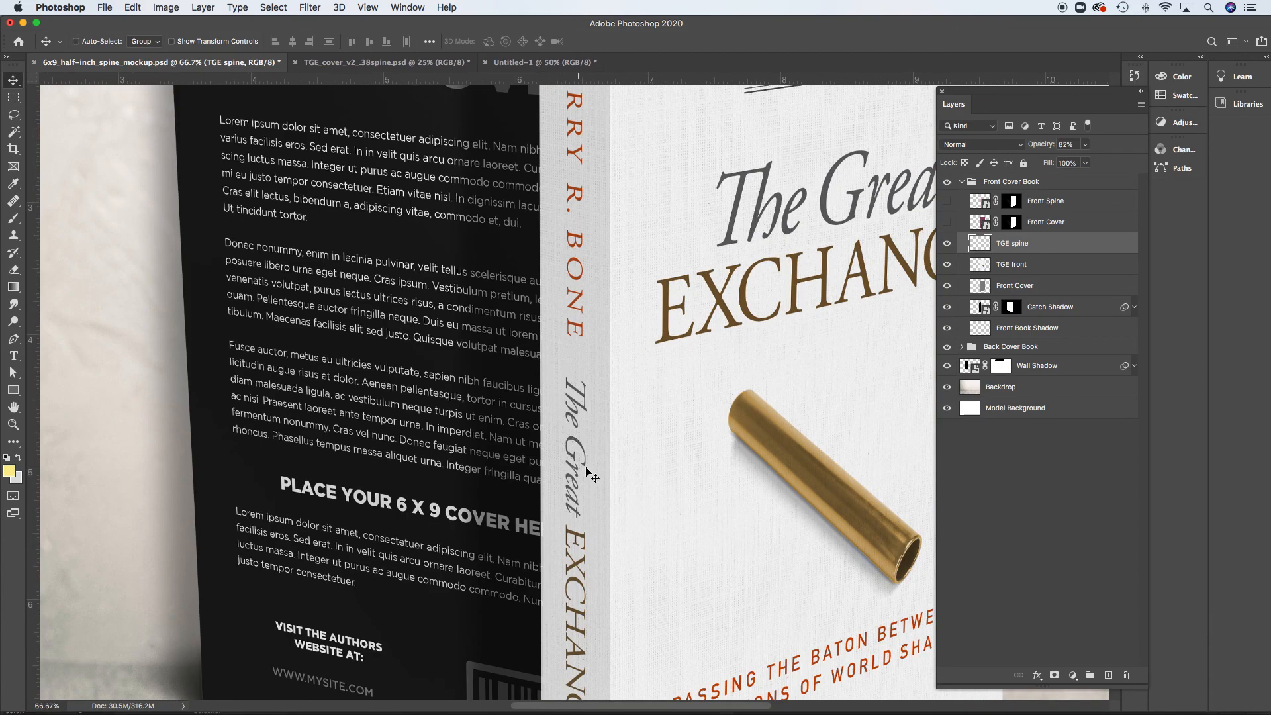
{"action": "left_click", "coordinate": [683, 439], "text": "alt+super"}
{"action": "left_click", "coordinate": [683, 440], "text": "alt+super"}
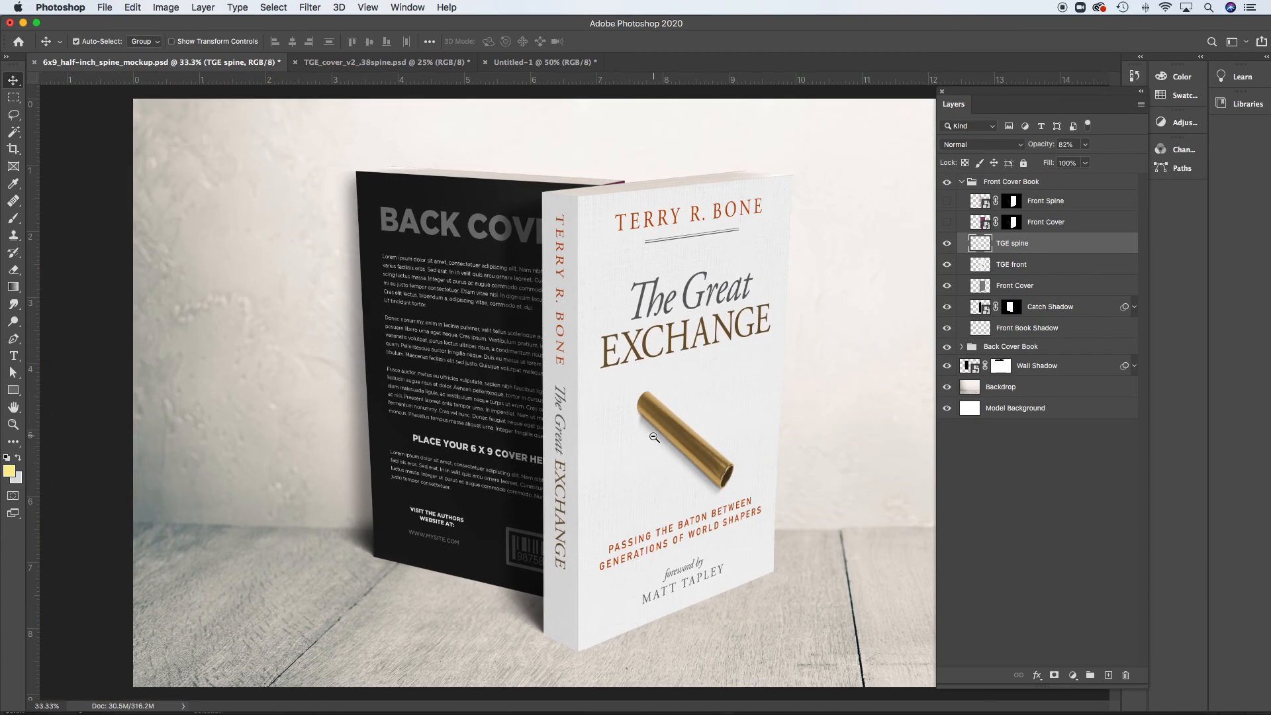
{"action": "key", "text": "super+minus"}
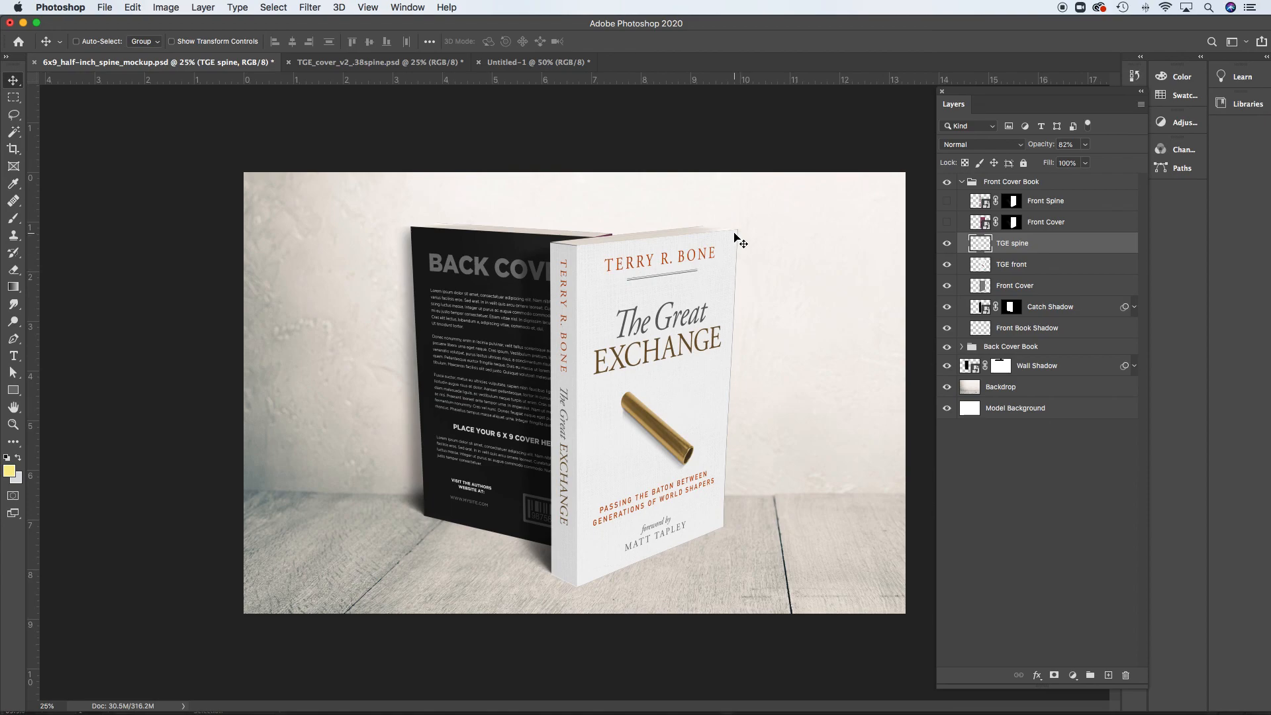
{"action": "key", "text": "super+plus"}
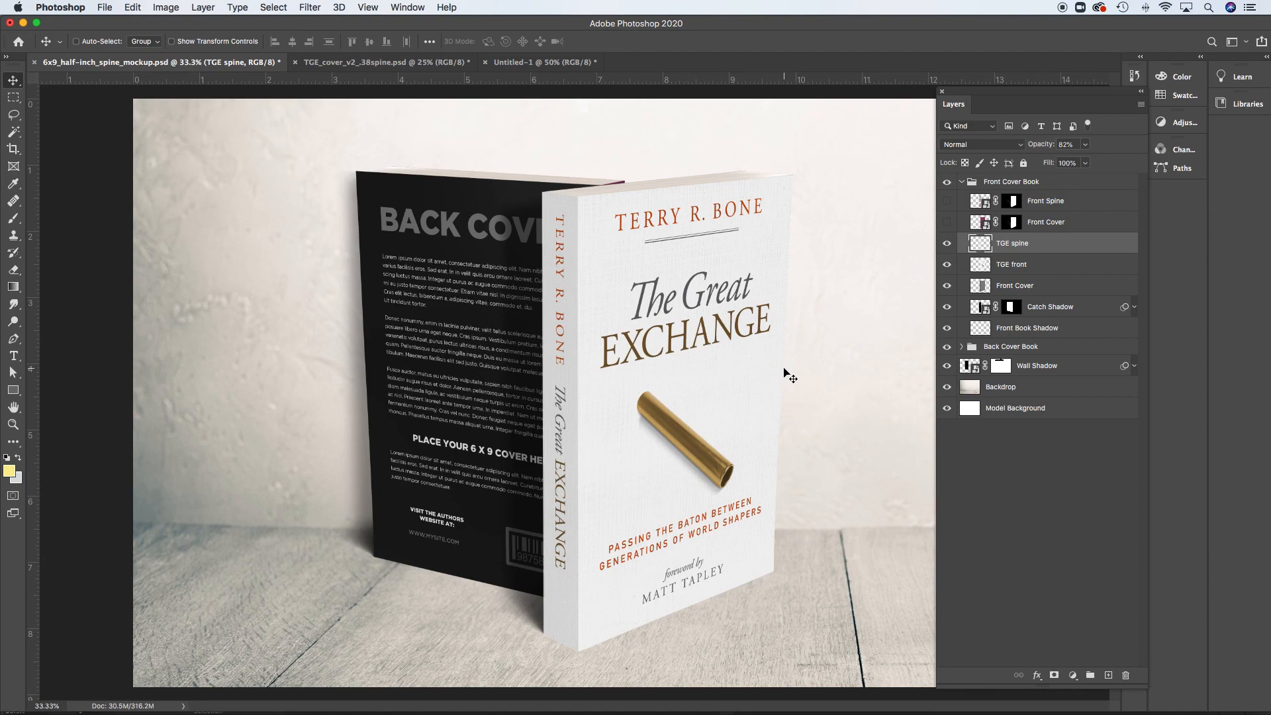
Collapse and hide the Front Cover Book group, and expand the Back Cover Book group to show its layers.
{"action": "left_click", "coordinate": [962, 183]}
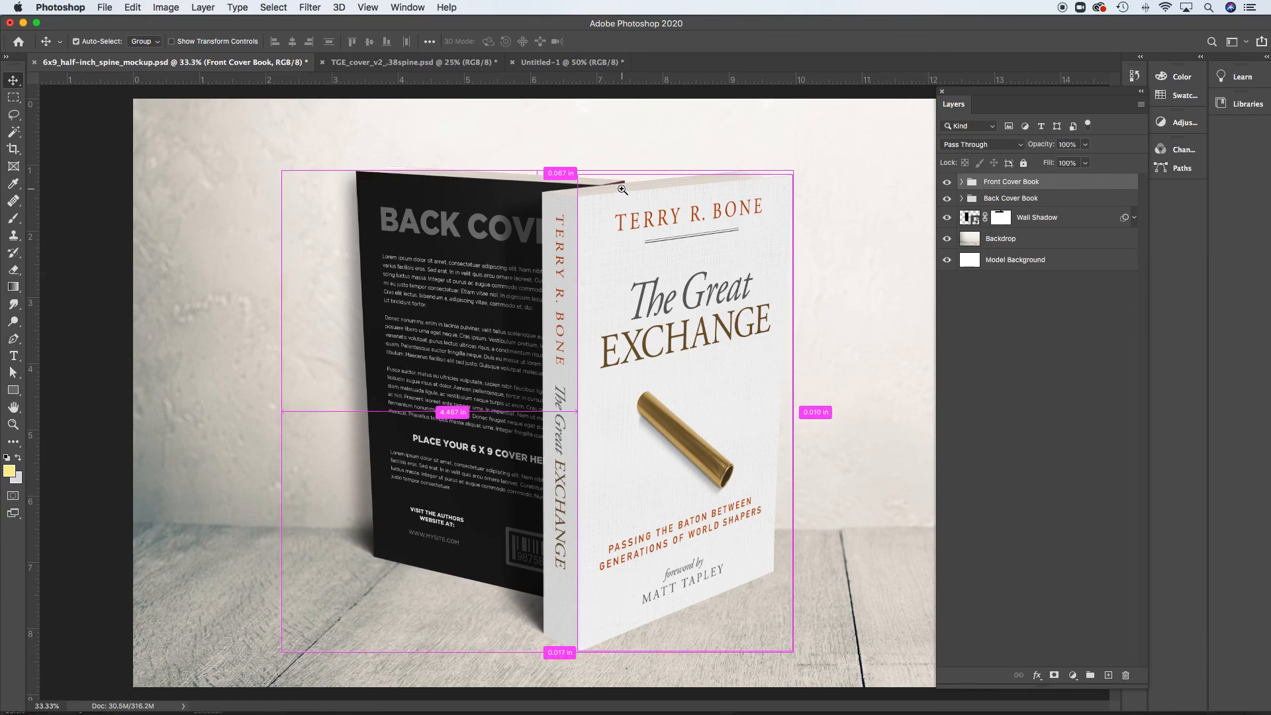
{"action": "left_click", "coordinate": [624, 196], "text": "super"}
{"action": "left_click", "coordinate": [629, 200], "text": "super"}
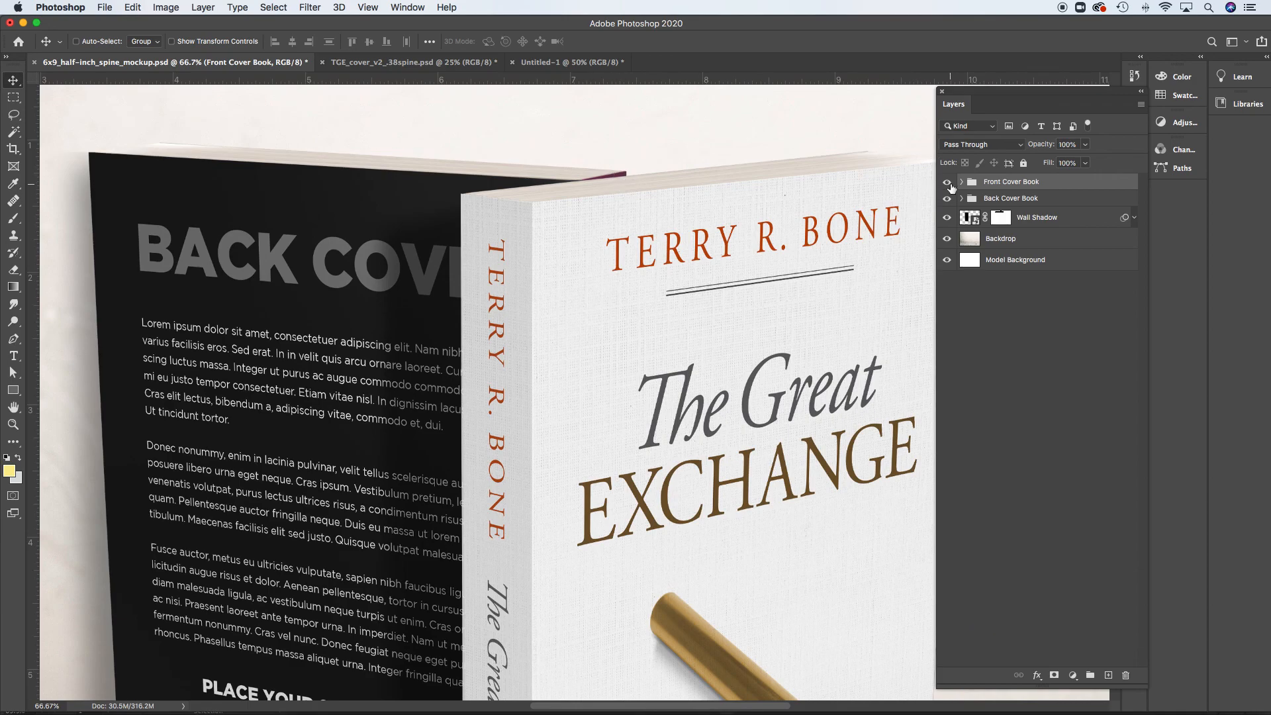
{"action": "left_click", "coordinate": [948, 184]}
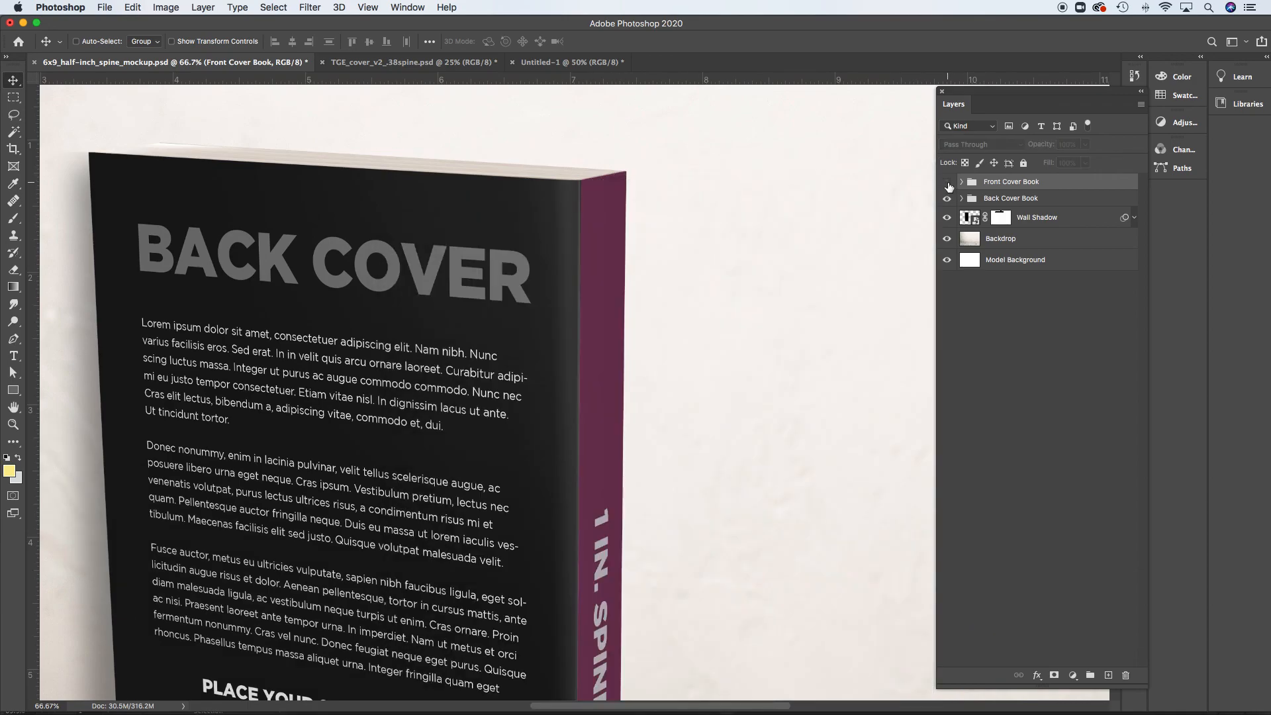
{"action": "left_click", "coordinate": [962, 199]}
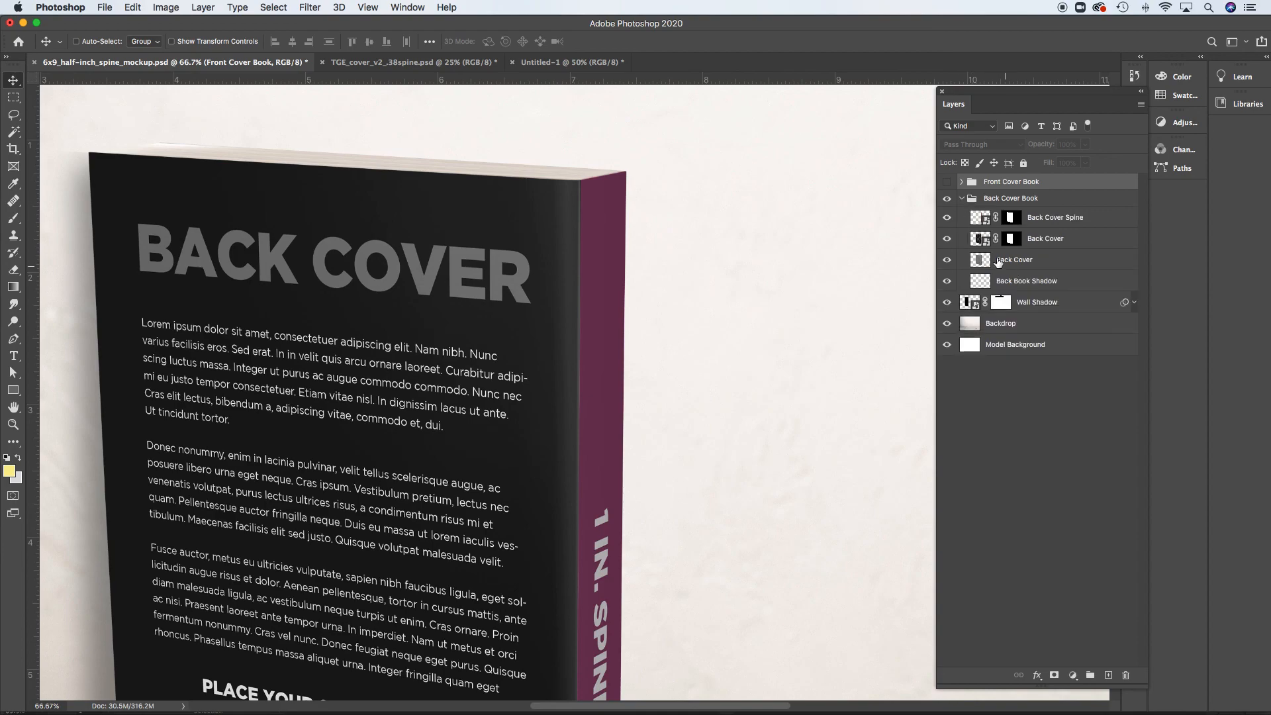
Load the Back Cover Spine layer's outline as a selection, ready the Brush with white and rasterize the layer.
{"action": "left_click", "coordinate": [980, 218]}
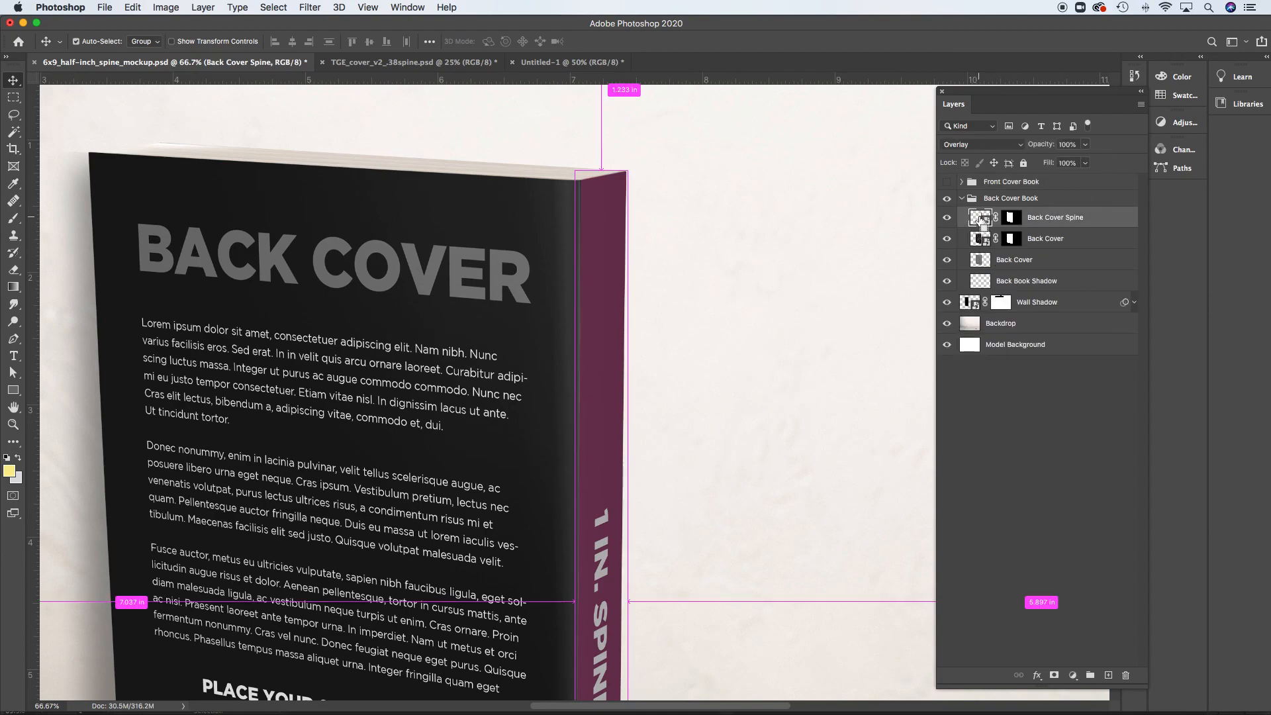
{"action": "left_click", "coordinate": [982, 222], "text": "super"}
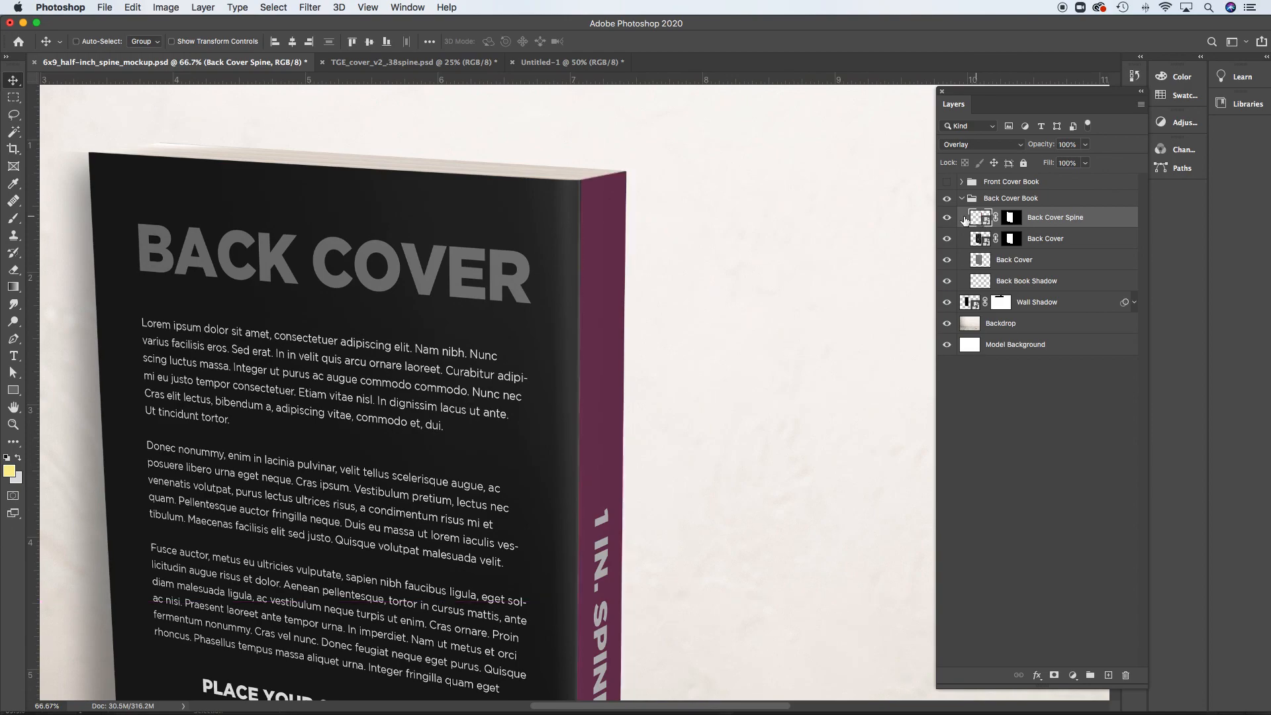
{"action": "left_click", "coordinate": [15, 218]}
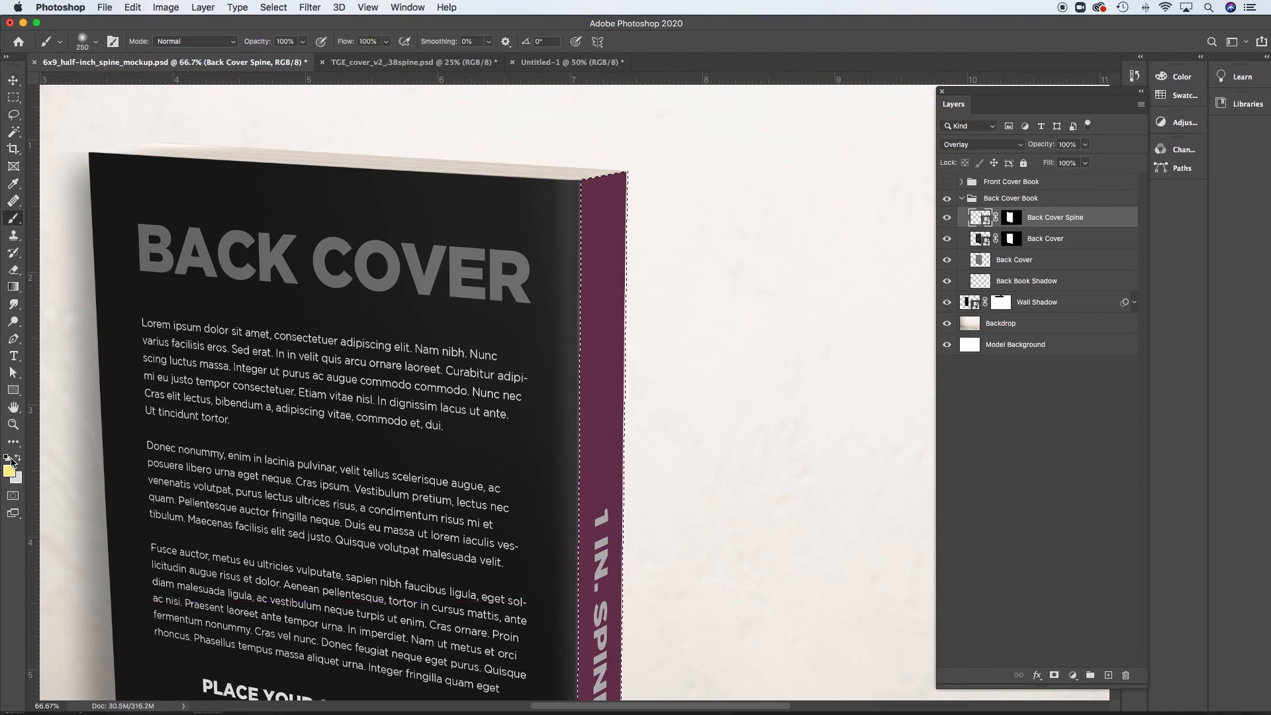
{"action": "left_click", "coordinate": [8, 458]}
{"action": "left_click", "coordinate": [19, 457]}
{"action": "right_click", "coordinate": [1089, 220]}
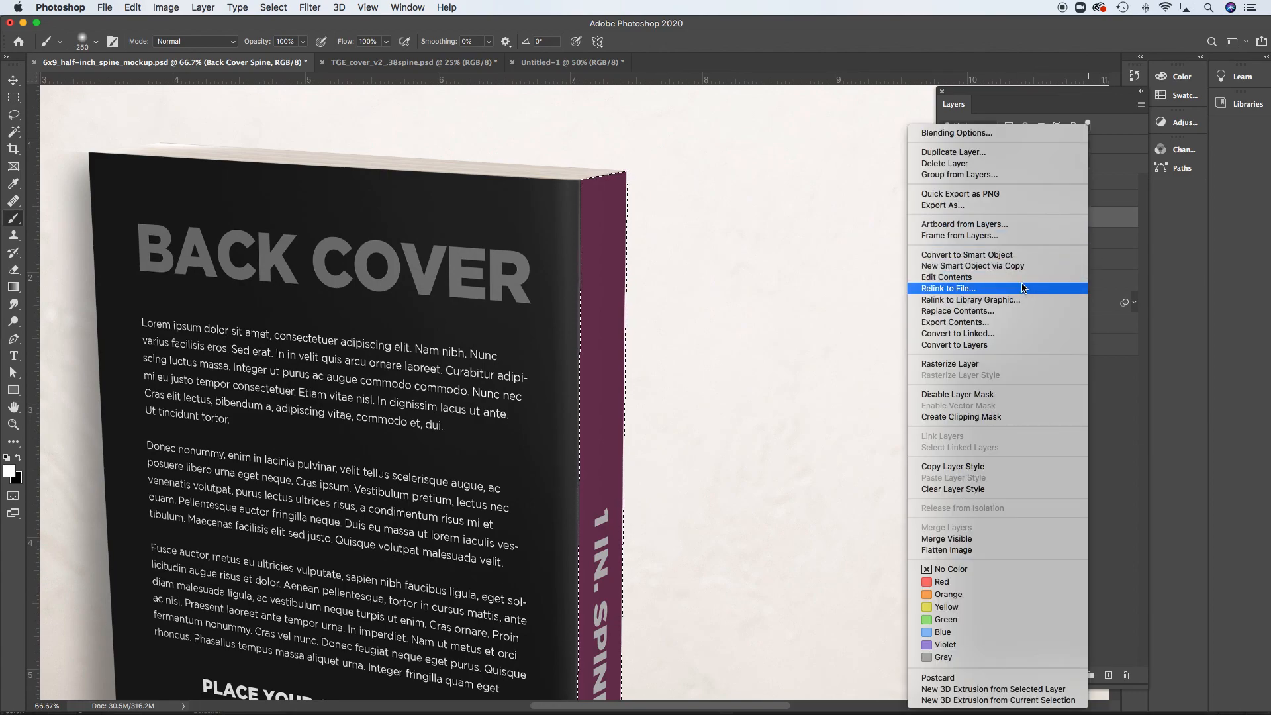
{"action": "left_click", "coordinate": [1020, 365]}
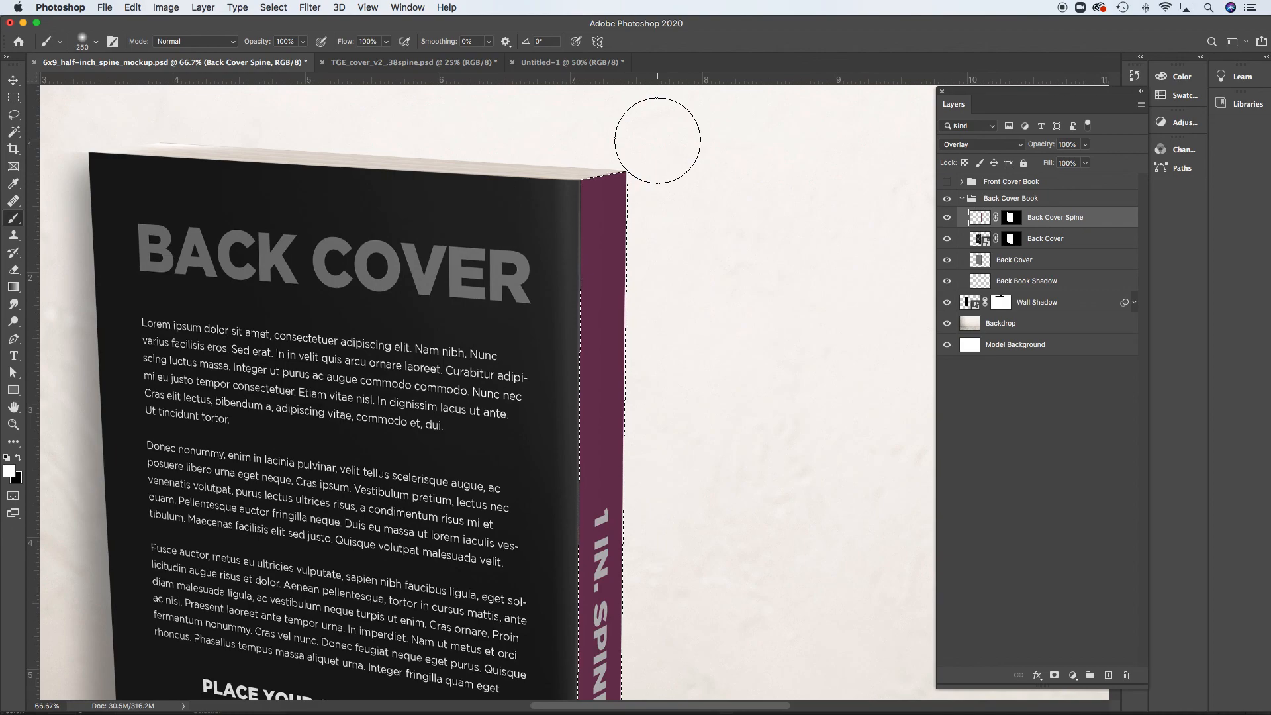
Paint the upper end of the back book's spine white and set the Back Cover Spine layer's blending mode to Normal.
{"action": "mouse_move", "coordinate": [657, 140]}
{"action": "left_mouse_down"}
{"action": "mouse_move", "coordinate": [581, 161]}
{"action": "mouse_move", "coordinate": [650, 135]}
{"action": "mouse_move", "coordinate": [560, 169]}
{"action": "mouse_move", "coordinate": [618, 142]}
{"action": "left_mouse_up"}
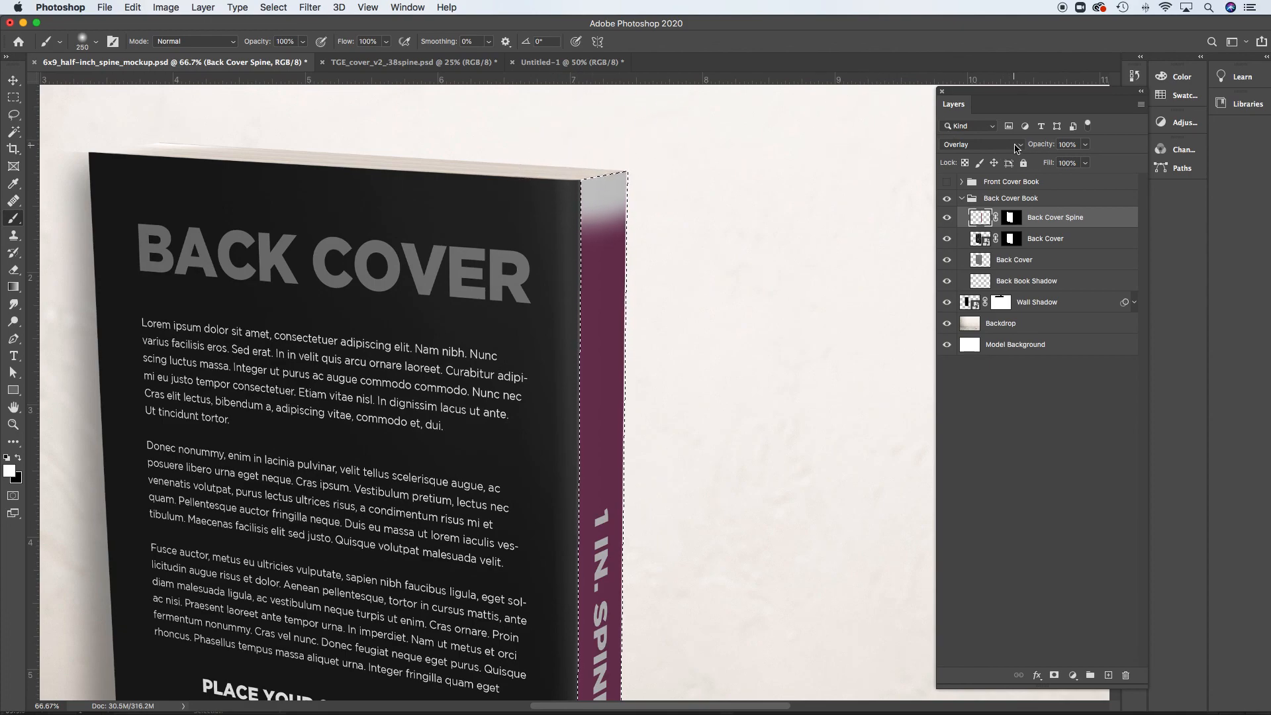
{"action": "left_click", "coordinate": [1017, 147]}
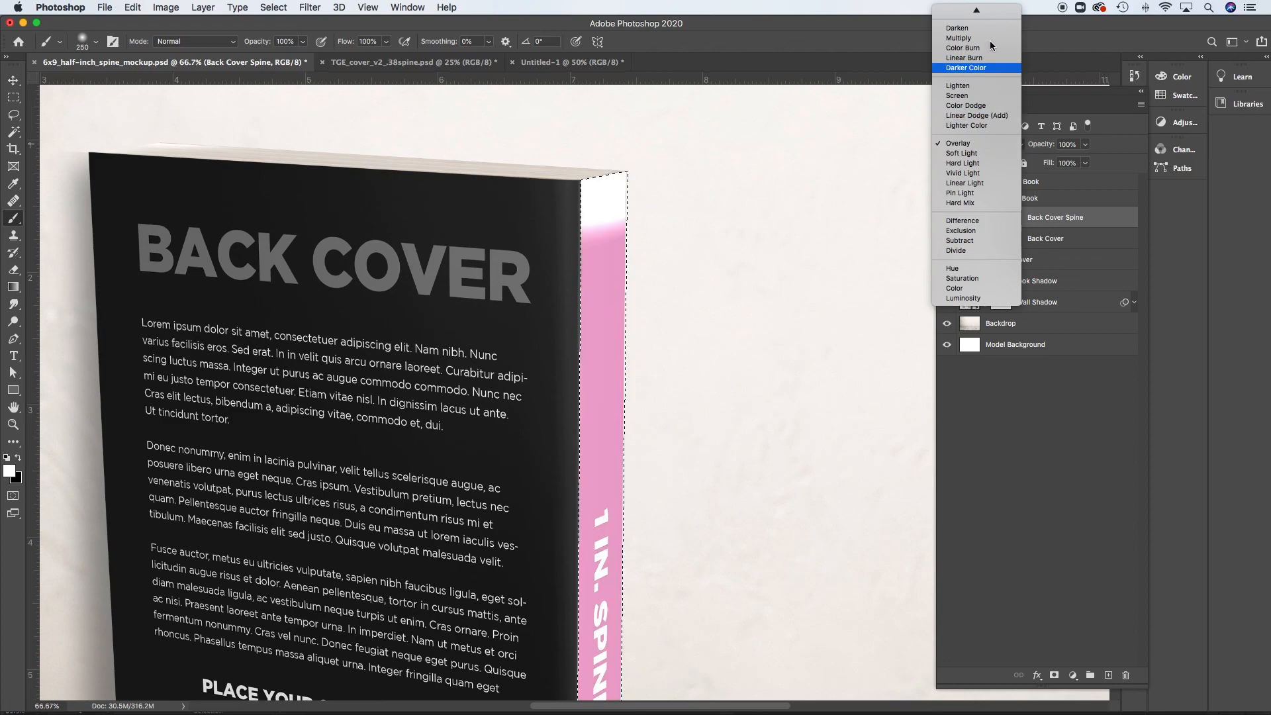
{"action": "left_click", "coordinate": [959, 11]}
Show the Front Cover Book group again, clear the spine selection and check the painted spine in the whole mockup.
{"action": "left_click", "coordinate": [946, 181]}
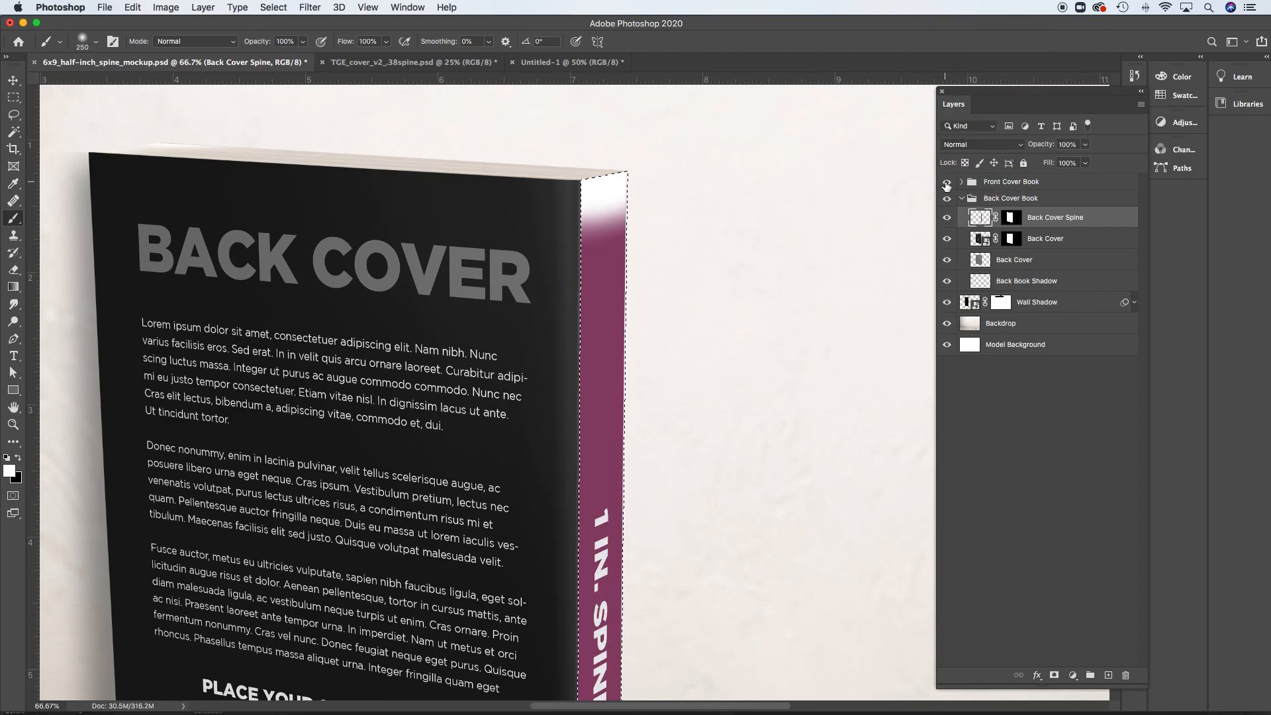
{"action": "key", "text": "super+d"}
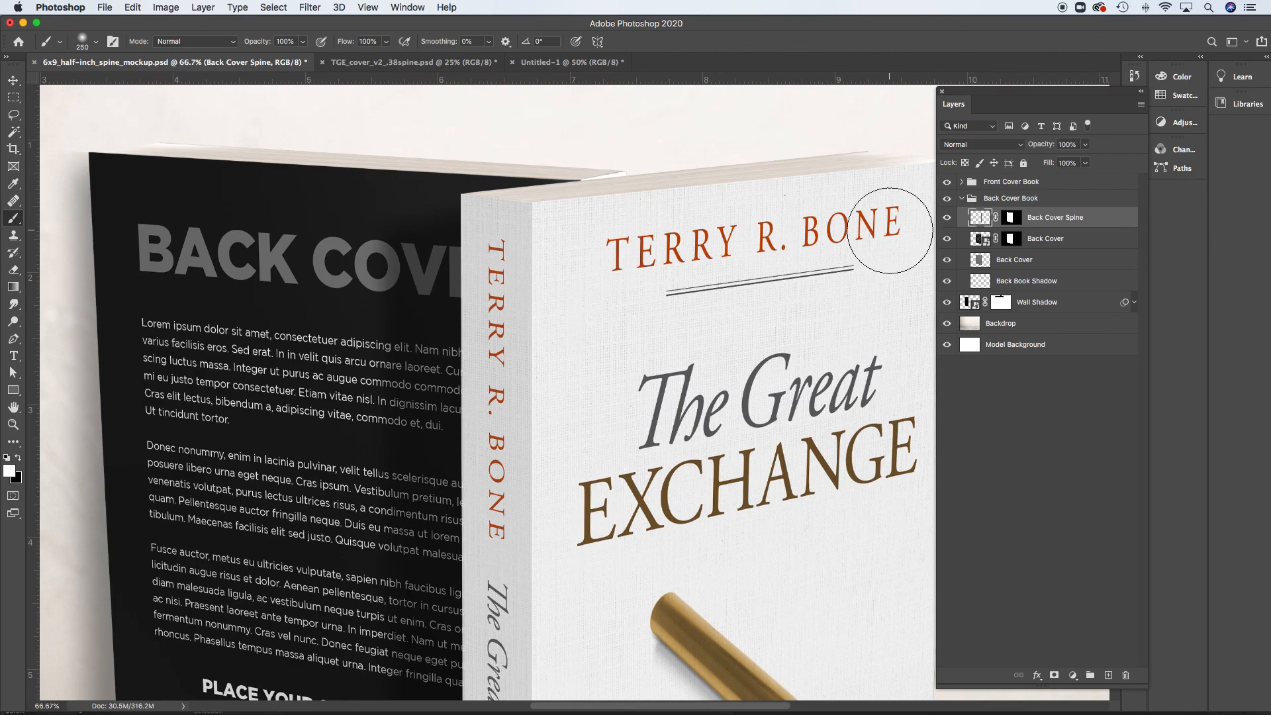
{"action": "left_click", "coordinate": [639, 313], "text": "alt"}
{"action": "left_click", "coordinate": [639, 313], "text": "alt"}
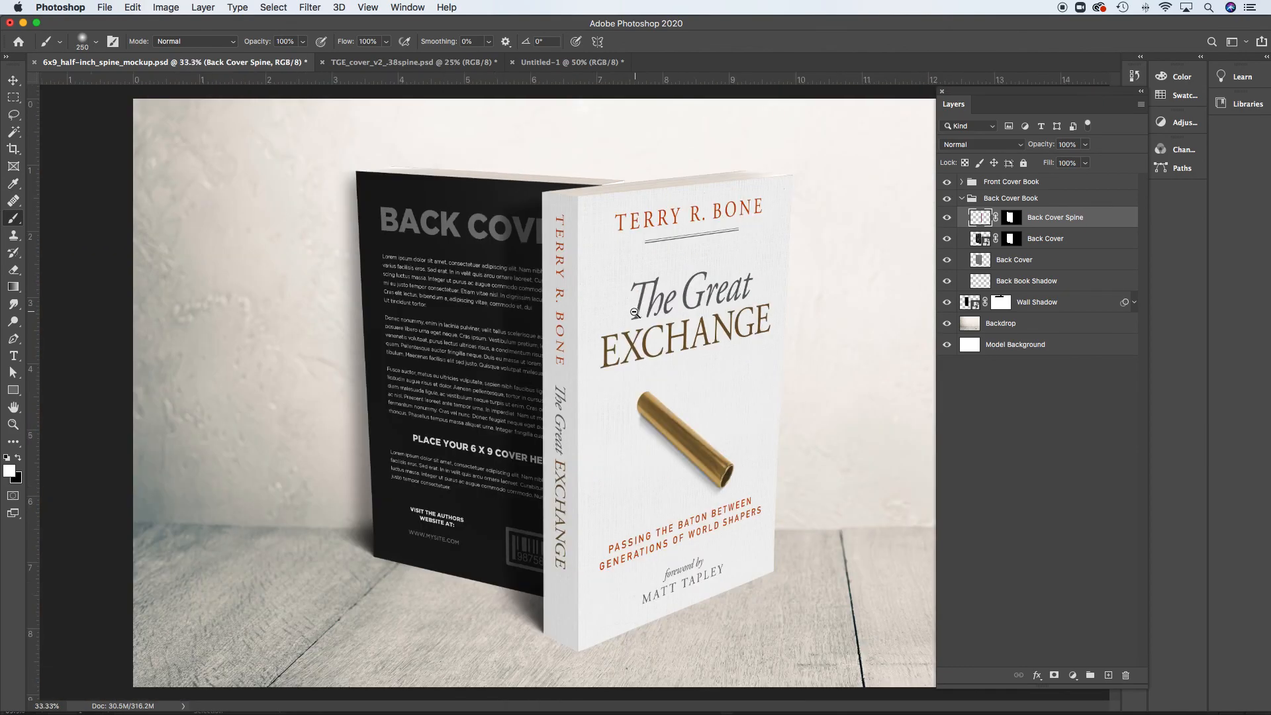
{"action": "left_click", "coordinate": [634, 312], "text": "alt"}
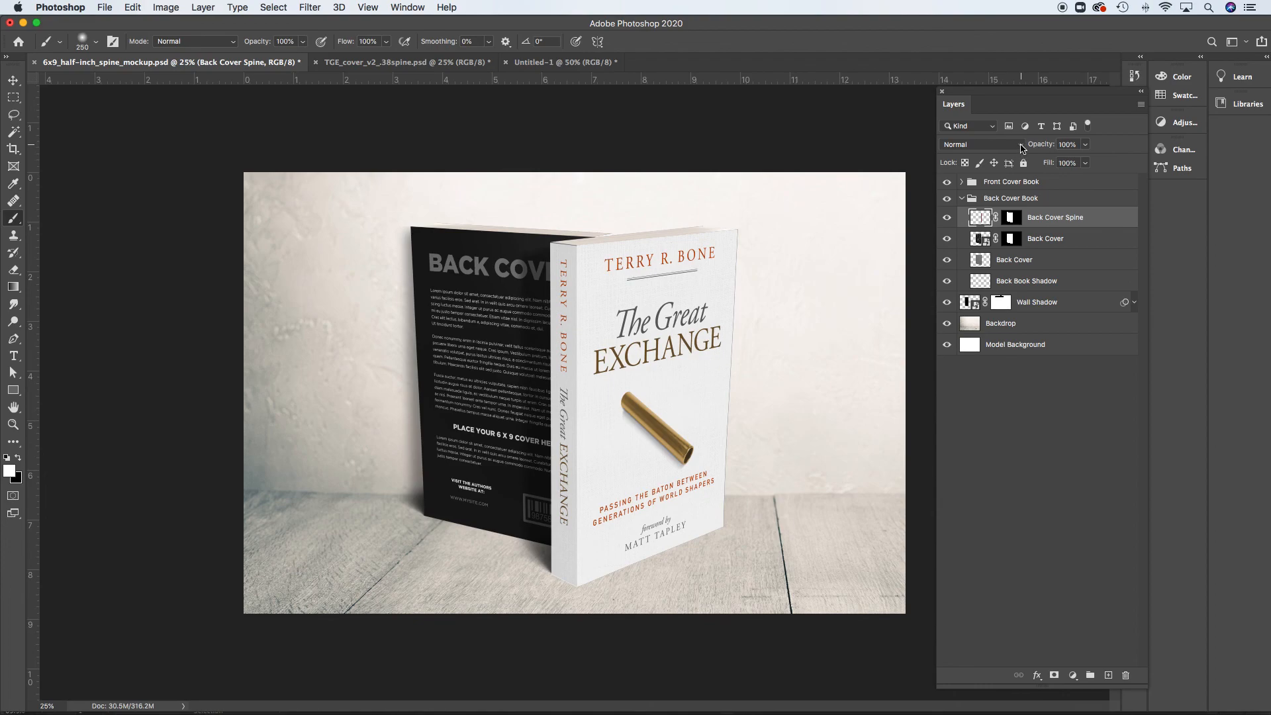
Set the Back Cover Spine layer's opacity to 83%, compare with the front book shown and hidden, and leave it hidden.
{"action": "left_click", "coordinate": [1085, 145]}
{"action": "left_click_drag", "start_coordinate": [1076, 164], "coordinate": [1077, 165]}
{"action": "left_click", "coordinate": [948, 182]}
{"action": "left_click", "coordinate": [947, 182]}
{"action": "left_click", "coordinate": [947, 184]}
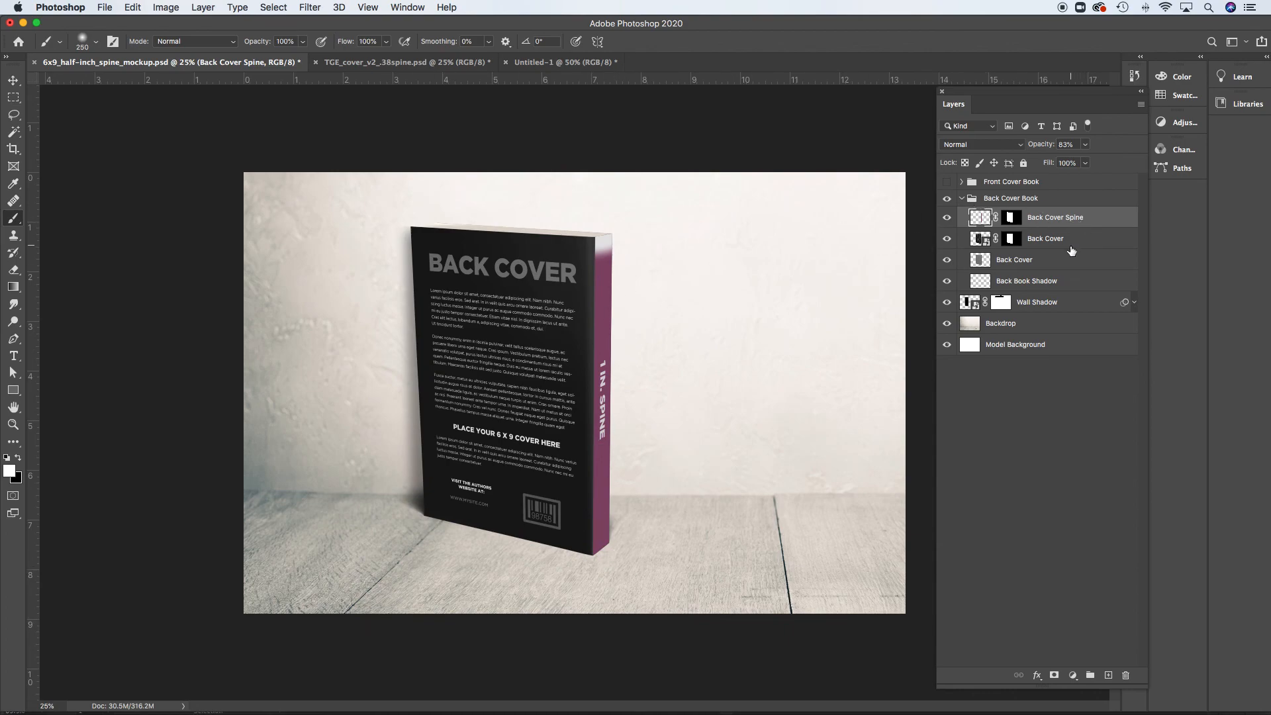
Make the unmasked Back Cover layer active, load and clear its outline selection, and switch to the TGE_cover_v2_.38spine.psd document.
{"action": "left_click", "coordinate": [1055, 264]}
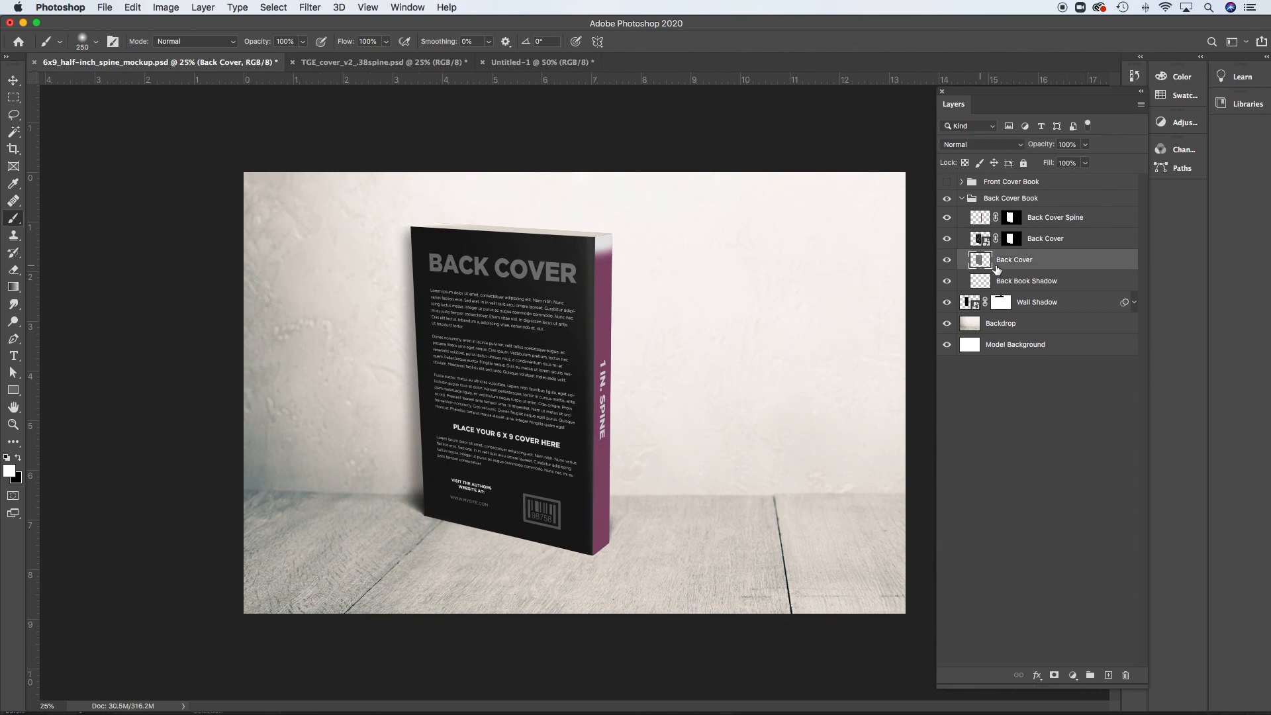
{"action": "left_click", "coordinate": [981, 262], "text": "super"}
{"action": "key", "text": "super+d"}
{"action": "left_click", "coordinate": [363, 62]}
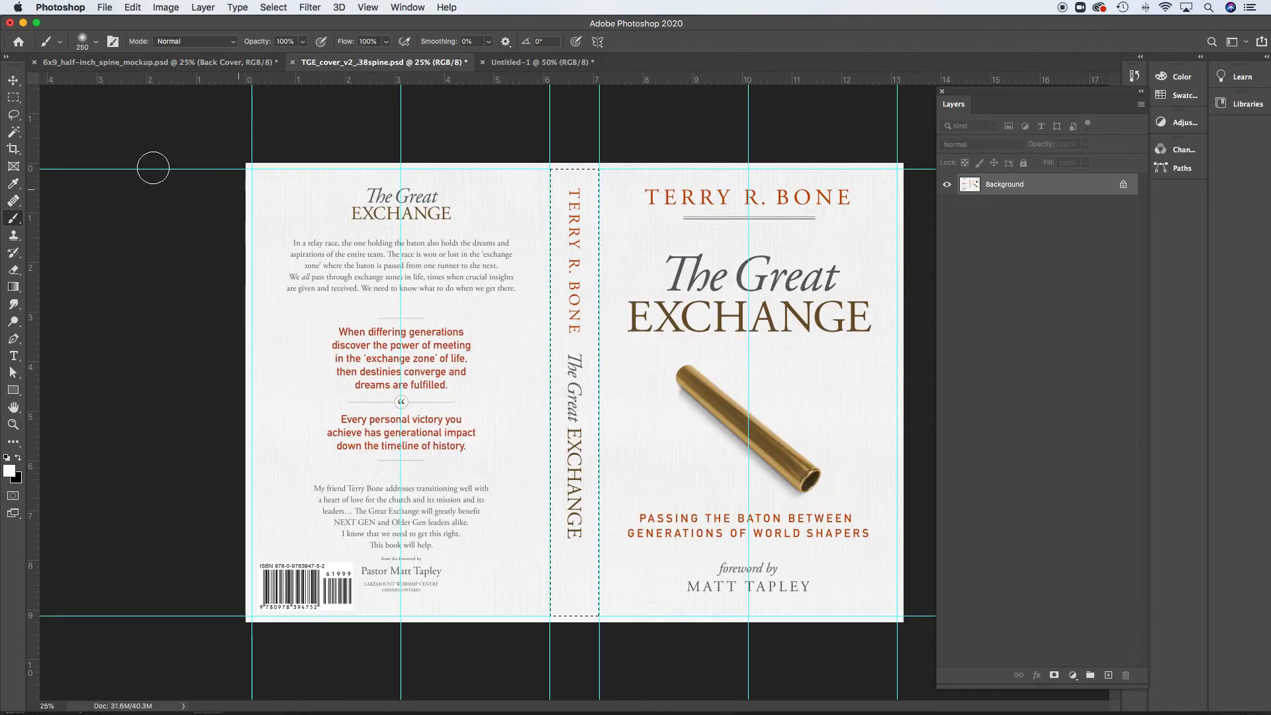
Select the back cover panel between the guides, copy it and paste it into 6x9_half-inch_spine_mockup.psd above the unmasked Back Cover layer.
{"action": "key", "text": "m"}
{"action": "left_click_drag", "start_coordinate": [251, 169], "coordinate": [550, 616]}
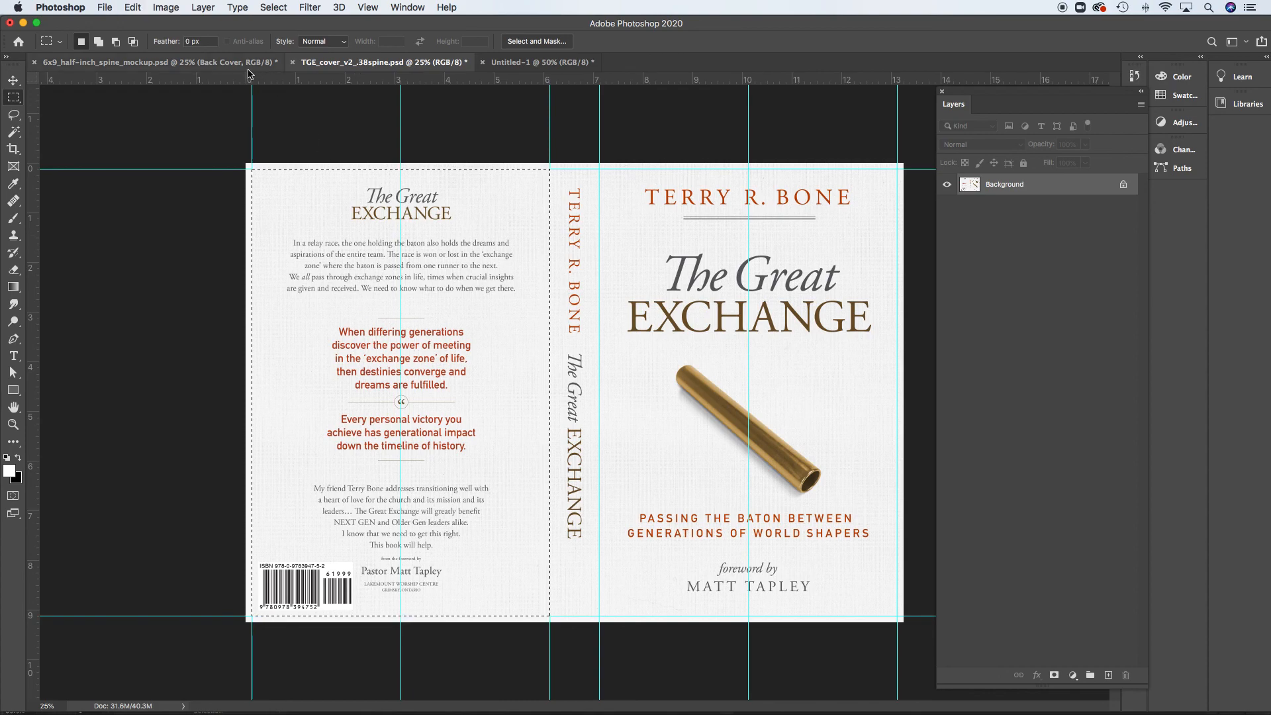
{"action": "left_click", "coordinate": [225, 63]}
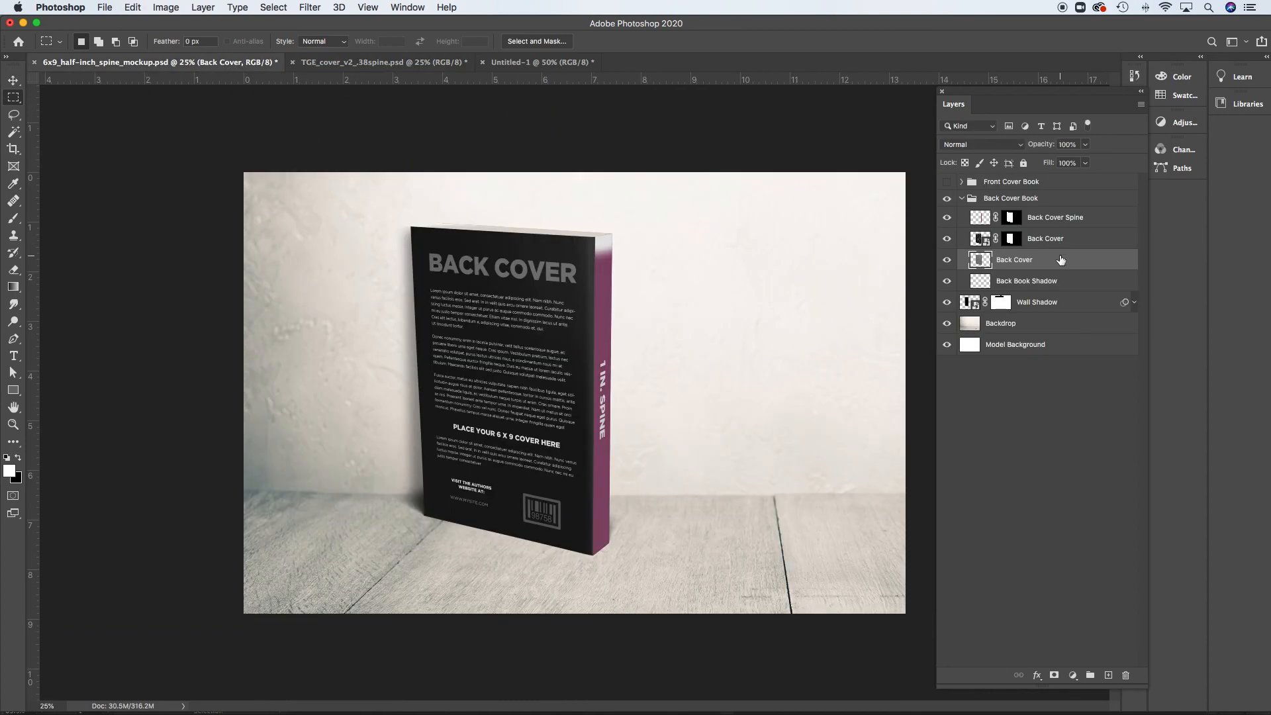
{"action": "key", "text": "super+v"}
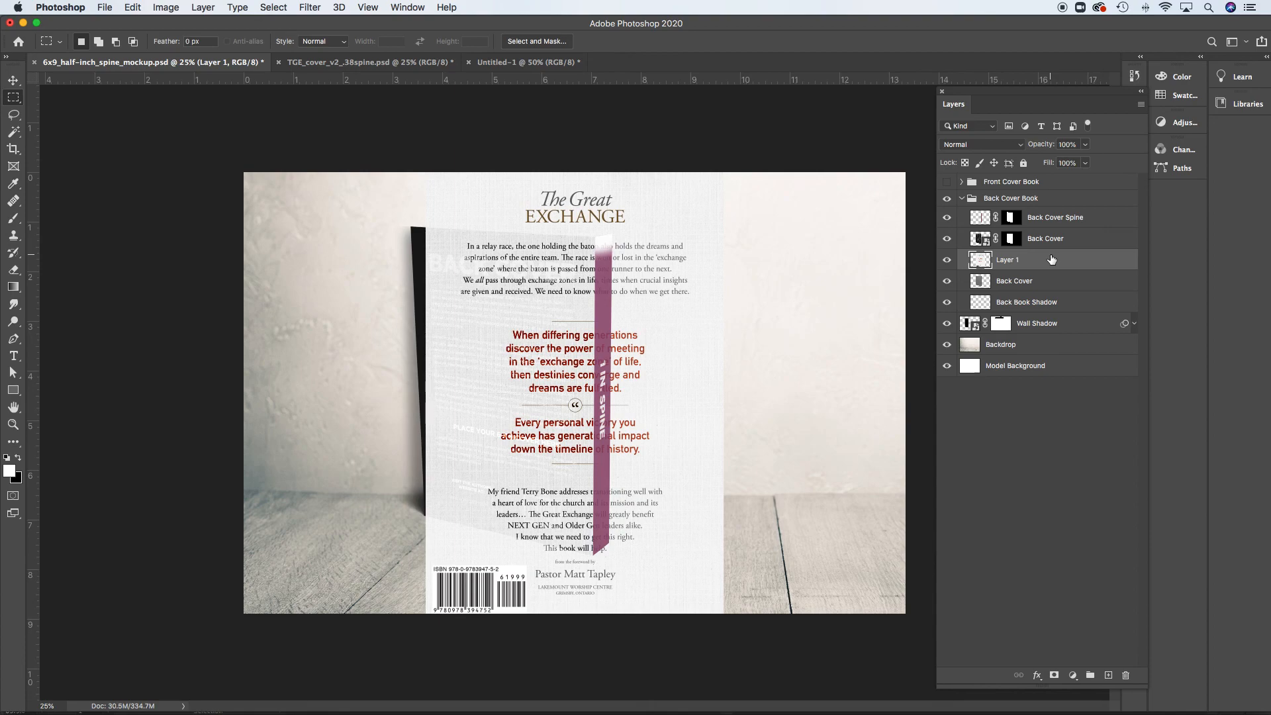
Rename the pasted back cover artwork layer as TGE back.
{"action": "mouse_move", "coordinate": [1053, 260]}
{"action": "left_mouse_down"}
{"action": "mouse_move", "coordinate": [1052, 222]}
{"action": "mouse_move", "coordinate": [1050, 261]}
{"action": "left_mouse_up"}
{"action": "left_click", "coordinate": [1051, 282]}
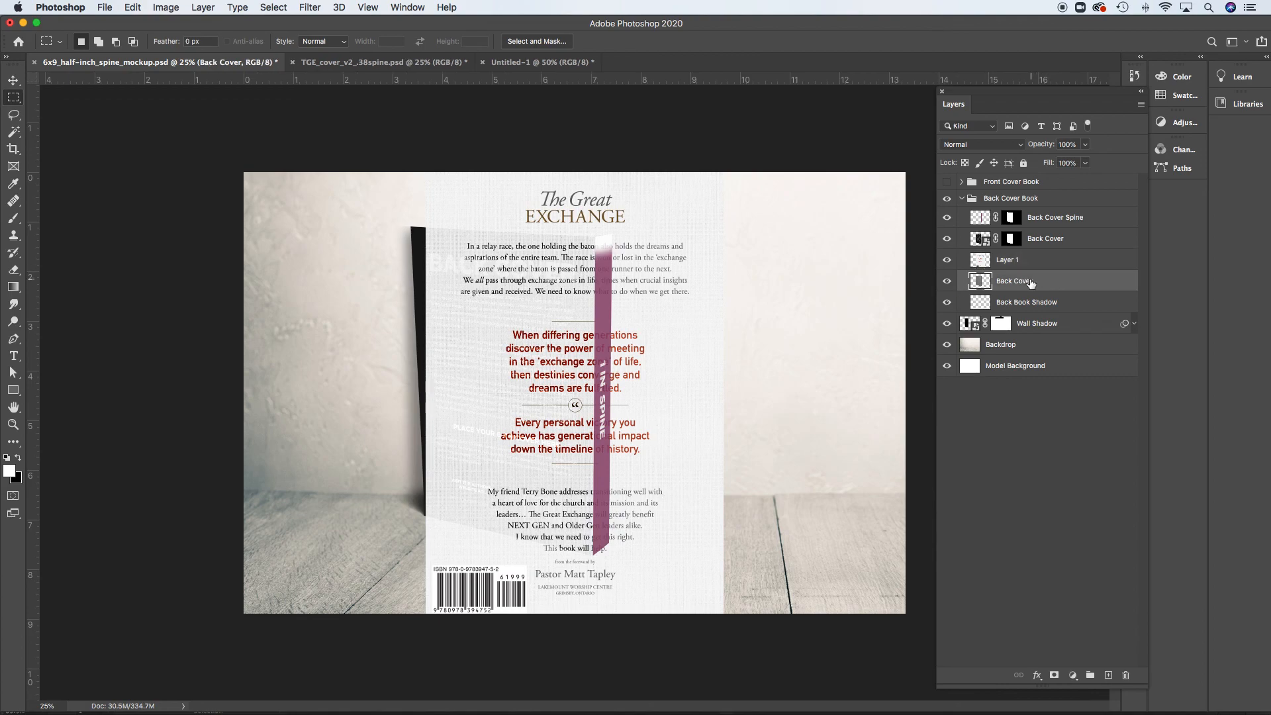
{"action": "left_click", "coordinate": [1028, 263]}
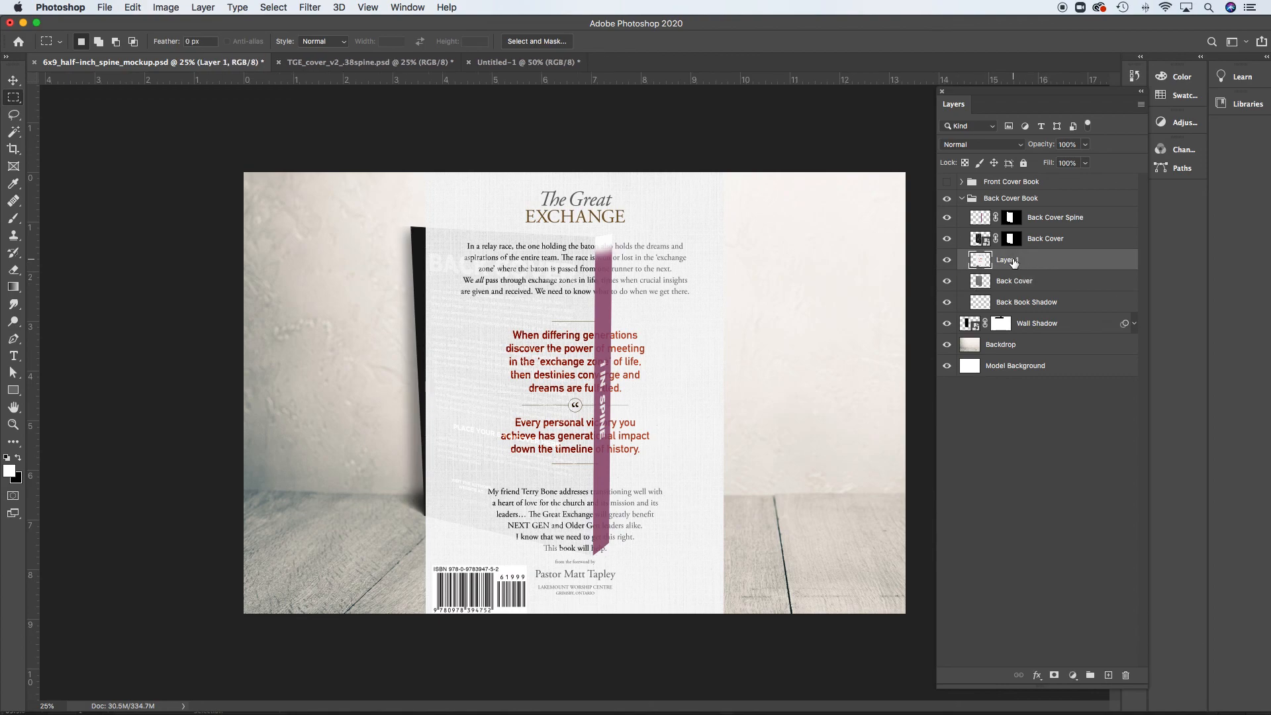
{"action": "double_click", "coordinate": [1009, 260]}
{"action": "type", "text": "T"}
{"action": "key", "text": "Return"}
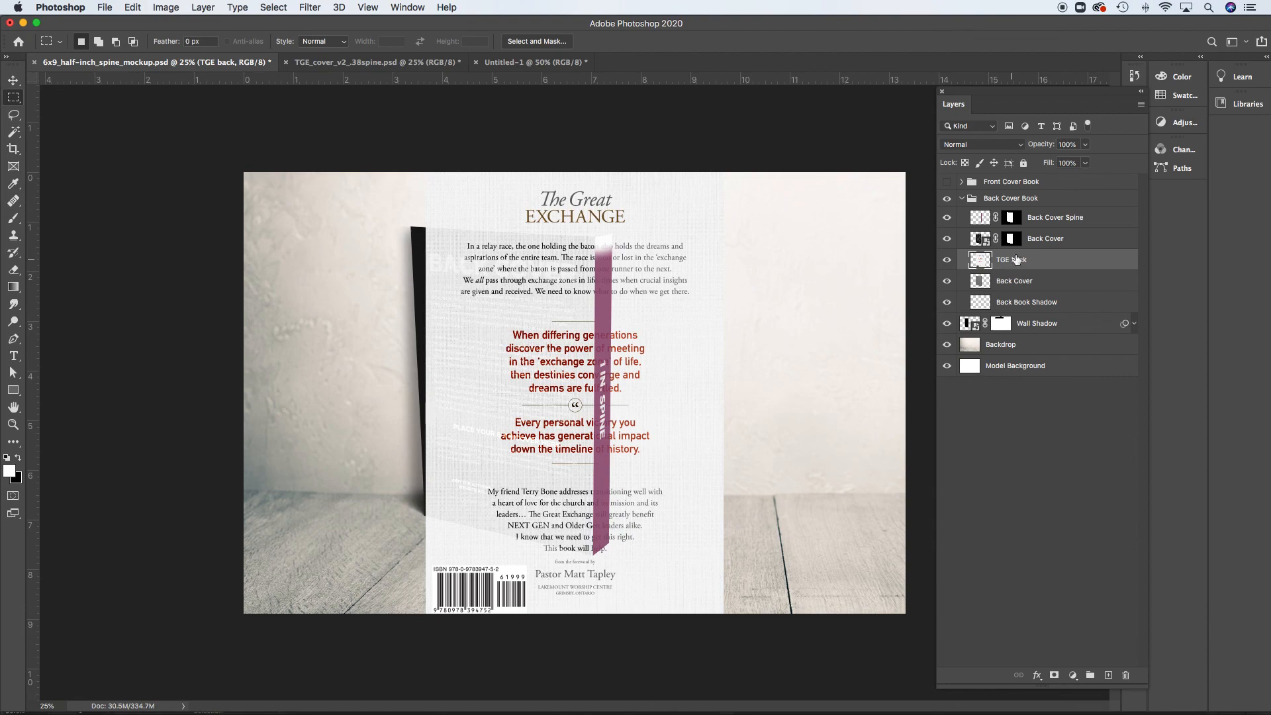
{"action": "left_click", "coordinate": [133, 7]}
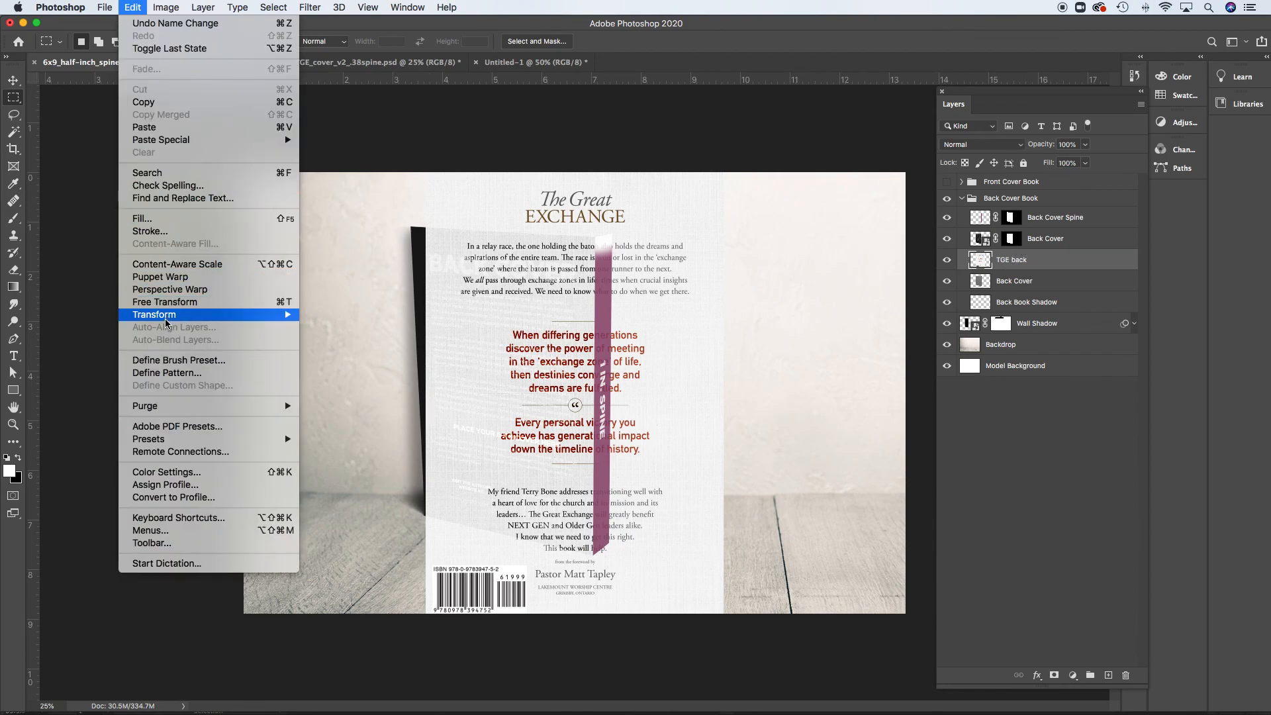
{"action": "mouse_move", "coordinate": [167, 316]}
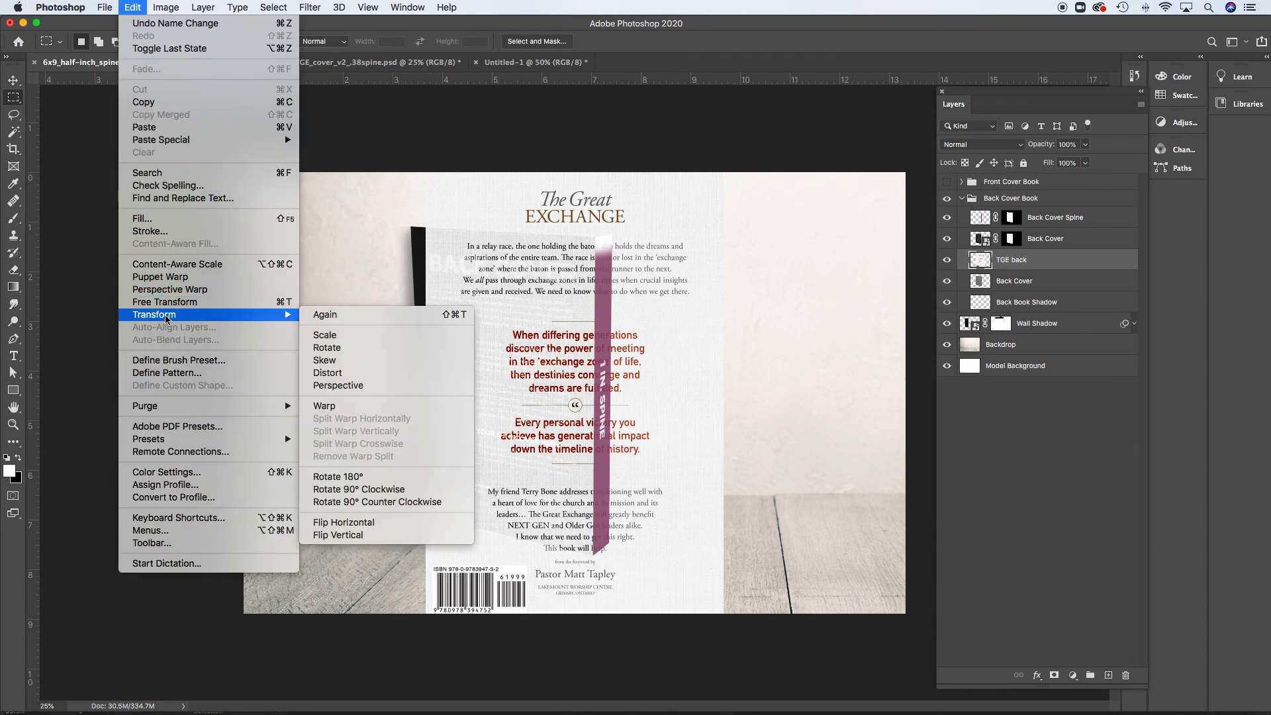
{"action": "left_click", "coordinate": [359, 374]}
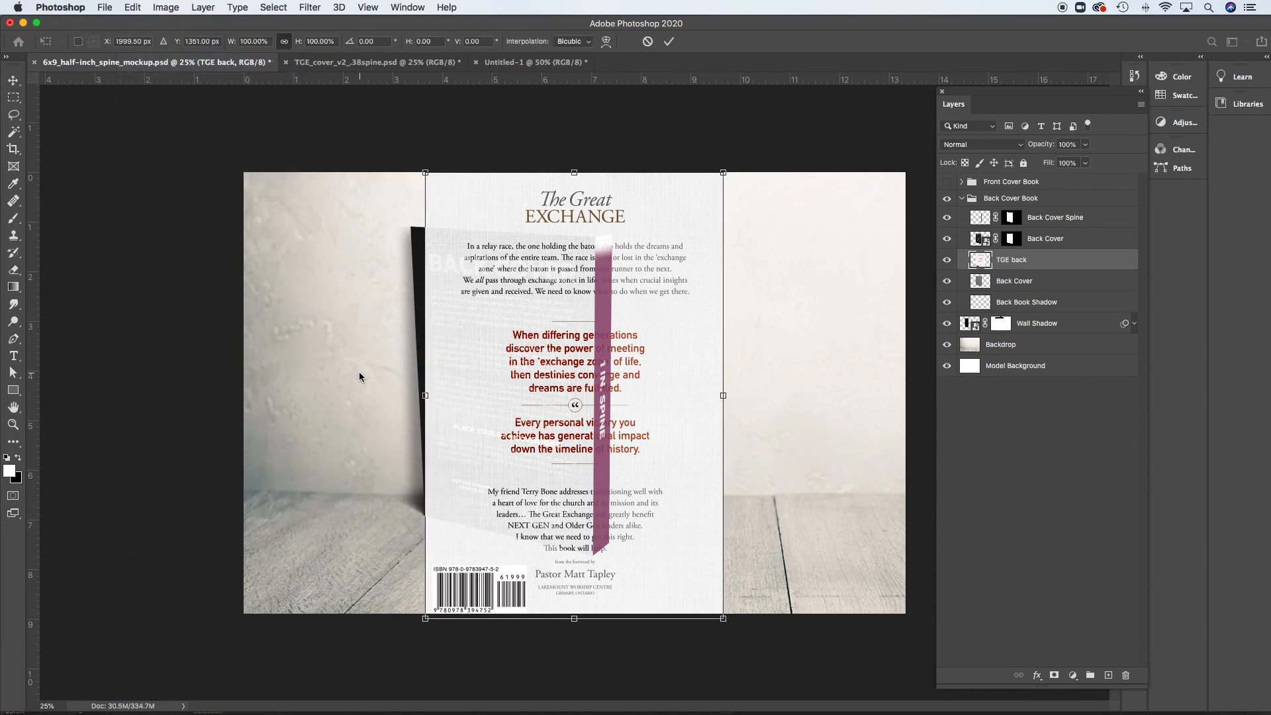
{"action": "key", "text": "Return"}
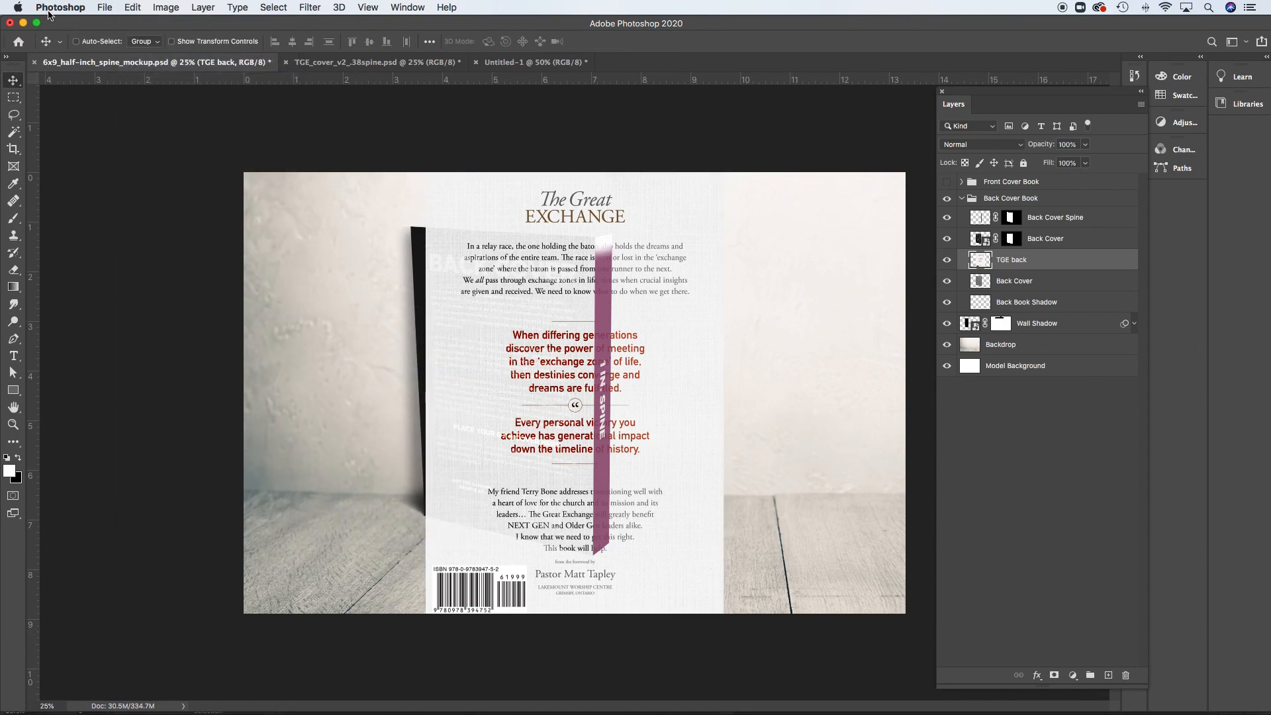
Distort the TGE back artwork so its four corners roughly match the corners of the back book's cover face.
{"action": "left_click", "coordinate": [136, 7]}
{"action": "mouse_move", "coordinate": [196, 316]}
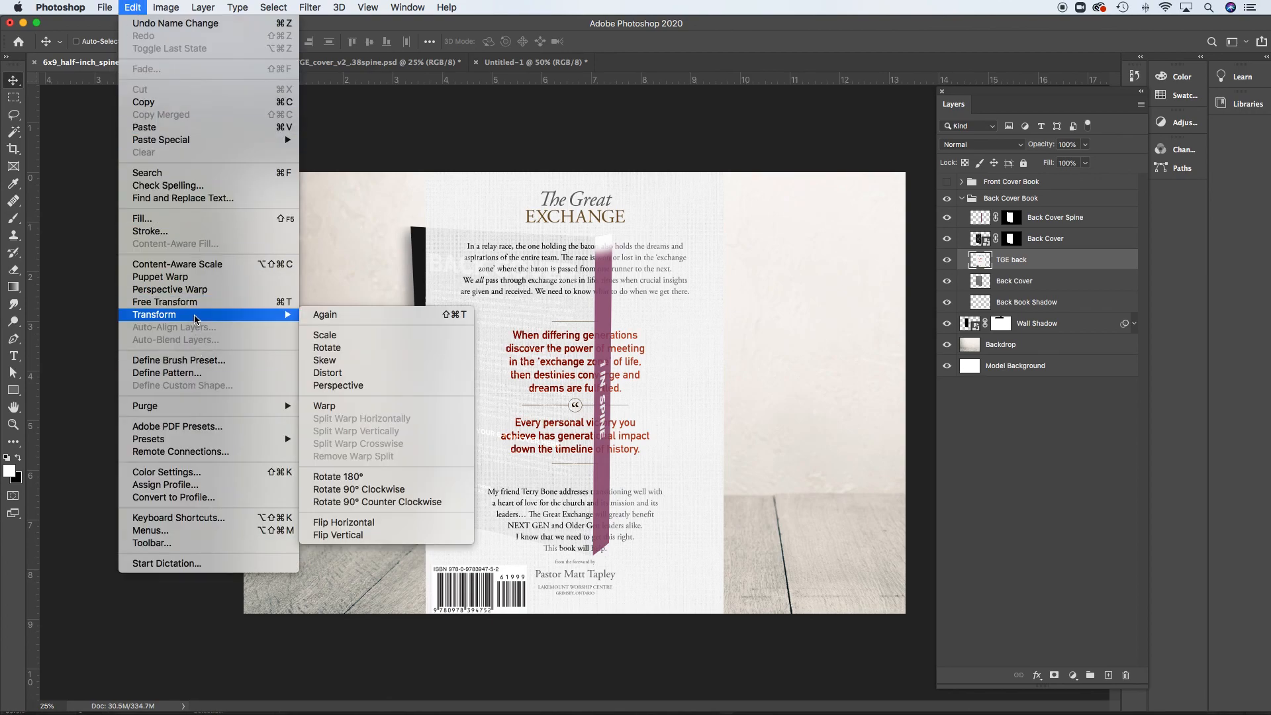
{"action": "left_click", "coordinate": [370, 348]}
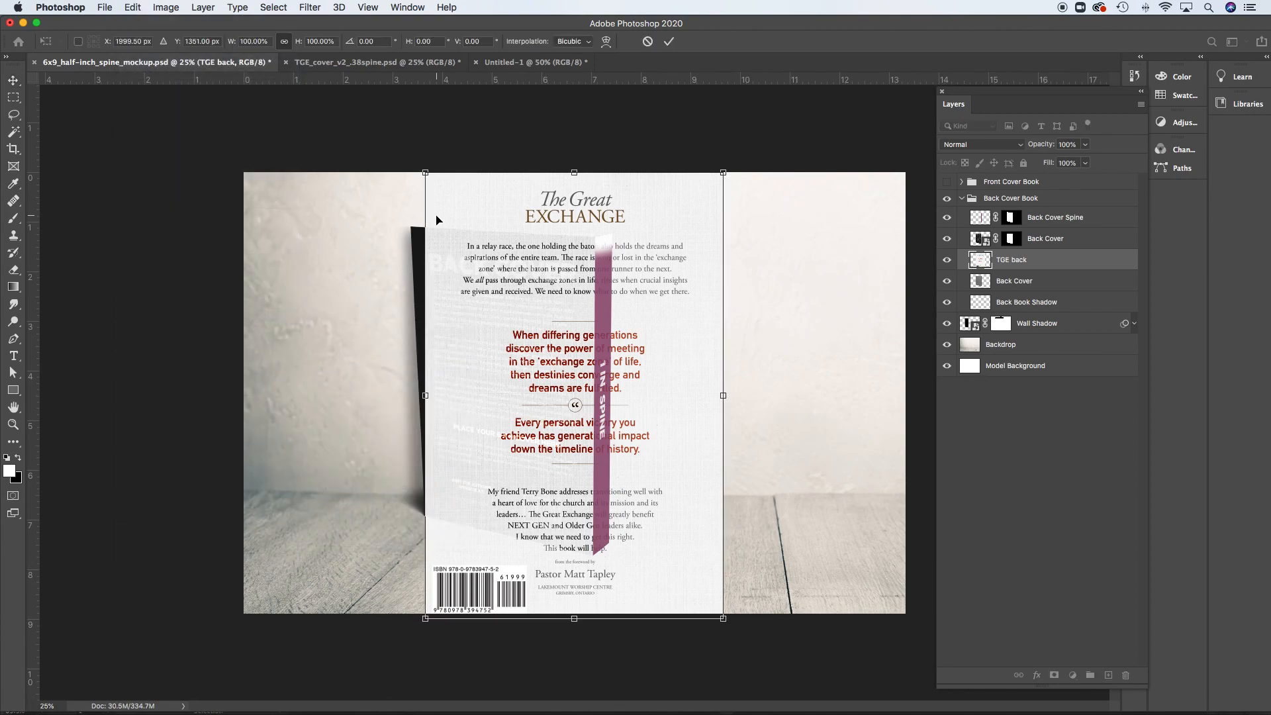
{"action": "left_click_drag", "start_coordinate": [427, 174], "coordinate": [412, 225]}
{"action": "left_click_drag", "start_coordinate": [724, 174], "coordinate": [596, 236]}
{"action": "left_click_drag", "start_coordinate": [726, 625], "coordinate": [593, 555]}
{"action": "left_click_drag", "start_coordinate": [427, 619], "coordinate": [426, 520]}
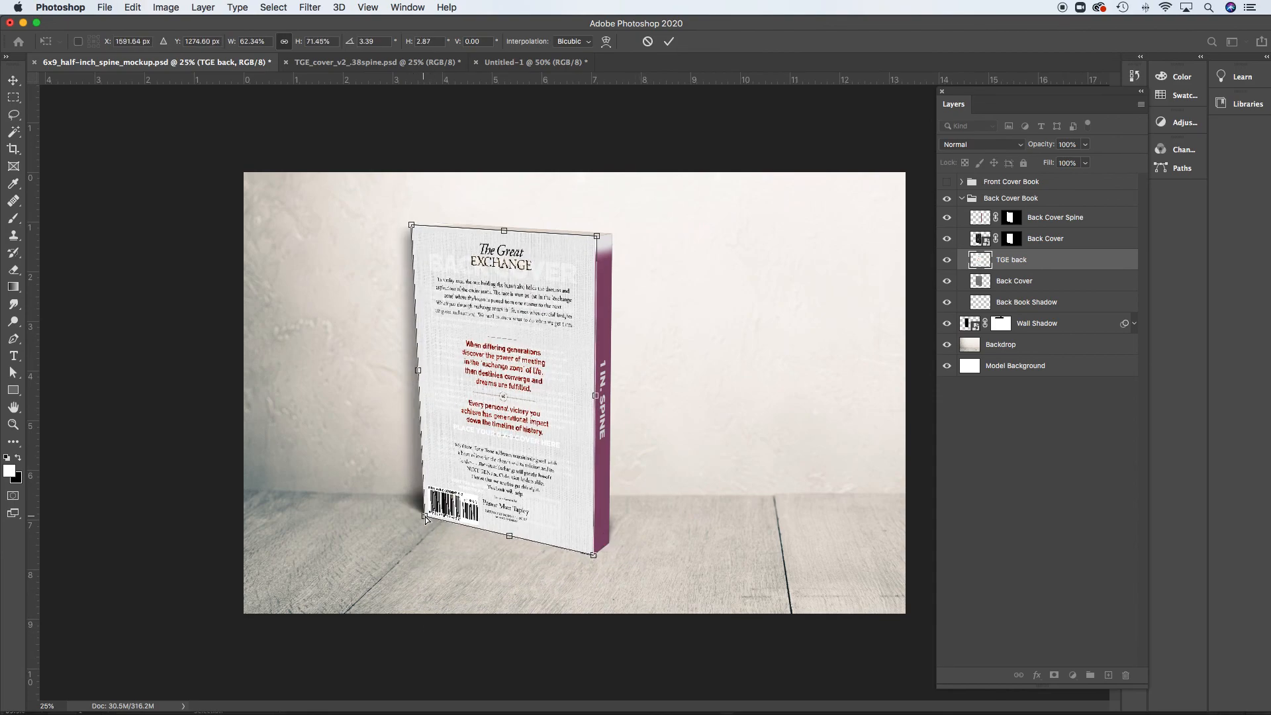
Refine the distortion at close range by fitting the artwork's upper edge and outer upper corner to the back book.
{"action": "left_click_drag", "start_coordinate": [575, 218], "coordinate": [684, 342]}
{"action": "scroll", "coordinate": [334, 366], "scroll_direction": "left", "scroll_amount": 12}
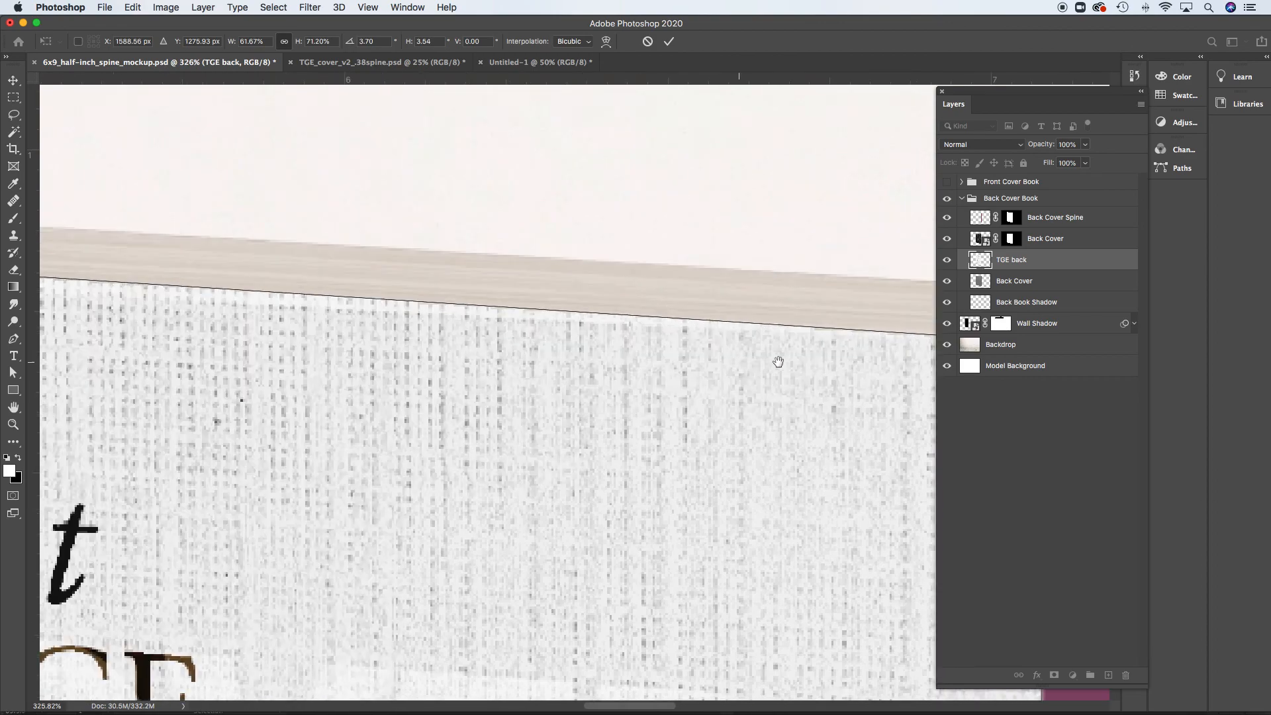
{"action": "scroll", "coordinate": [510, 396], "scroll_direction": "left", "scroll_amount": 15}
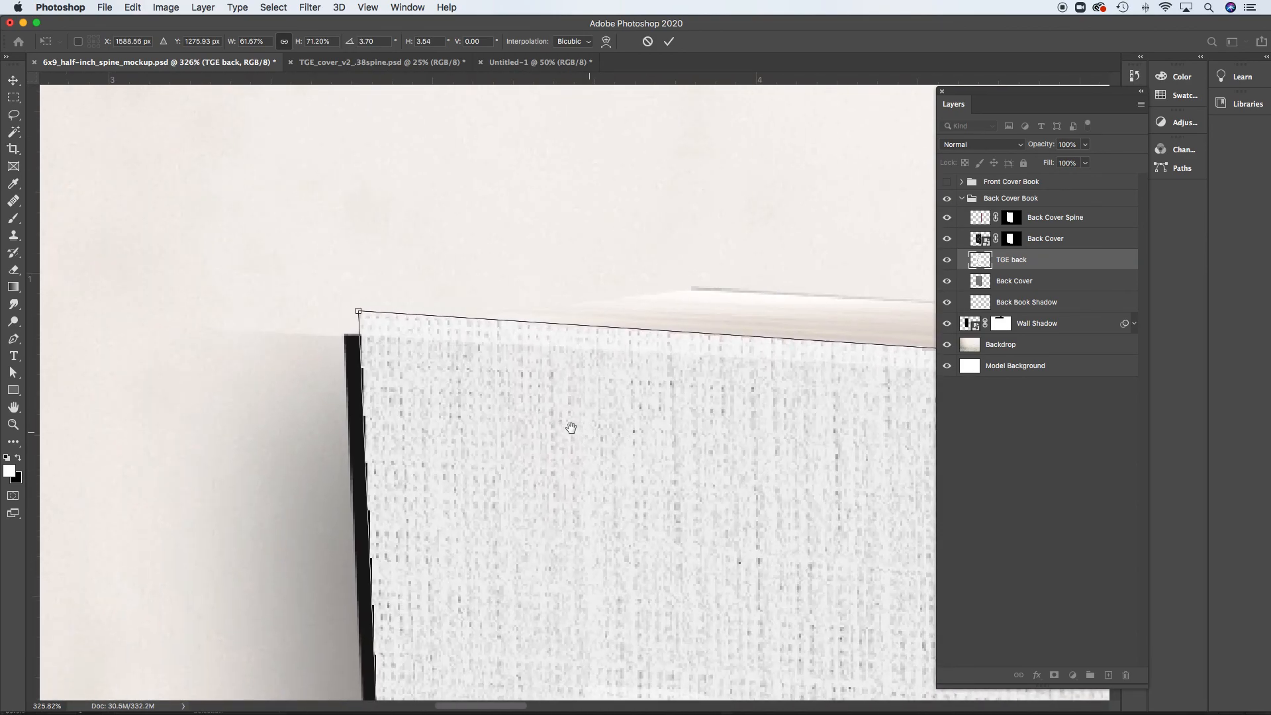
{"action": "left_click_drag", "start_coordinate": [358, 311], "coordinate": [342, 333]}
Fit the artwork's lower edge and its lower corner at the spine to the back book, and apply the distortion.
{"action": "scroll", "coordinate": [689, 539], "scroll_direction": "down", "scroll_amount": 20}
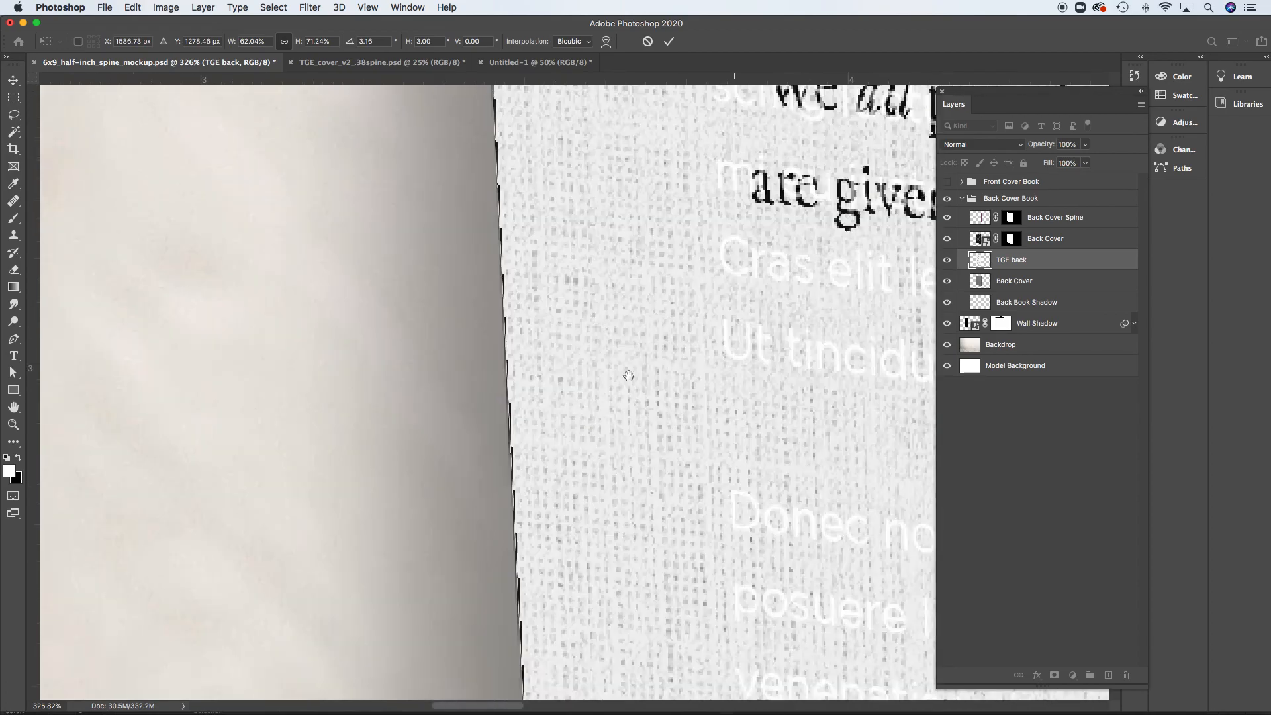
{"action": "scroll", "coordinate": [609, 255], "scroll_direction": "down", "scroll_amount": 20}
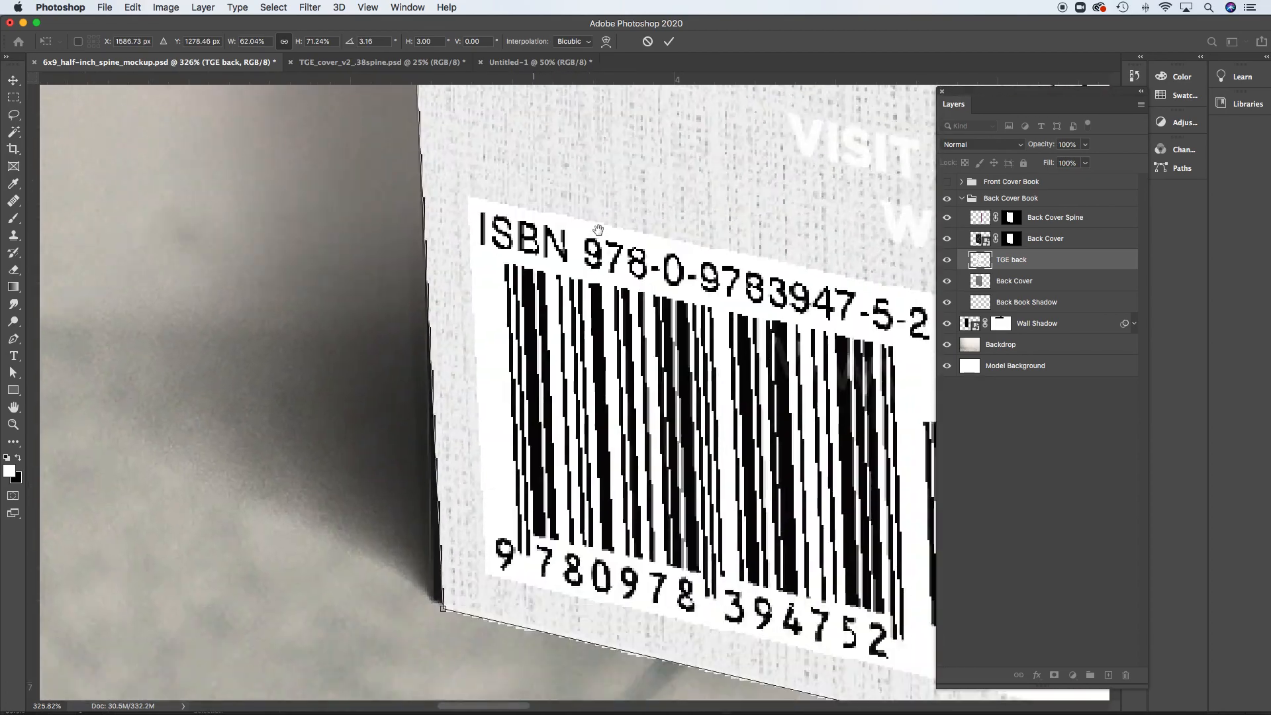
{"action": "scroll", "coordinate": [598, 229], "scroll_direction": "down", "scroll_amount": 10}
{"action": "left_click_drag", "start_coordinate": [391, 353], "coordinate": [43, 371]}
{"action": "left_click_drag", "start_coordinate": [927, 414], "coordinate": [202, 287]}
{"action": "left_click_drag", "start_coordinate": [735, 356], "coordinate": [151, 247]}
{"action": "left_click_drag", "start_coordinate": [818, 431], "coordinate": [249, 292]}
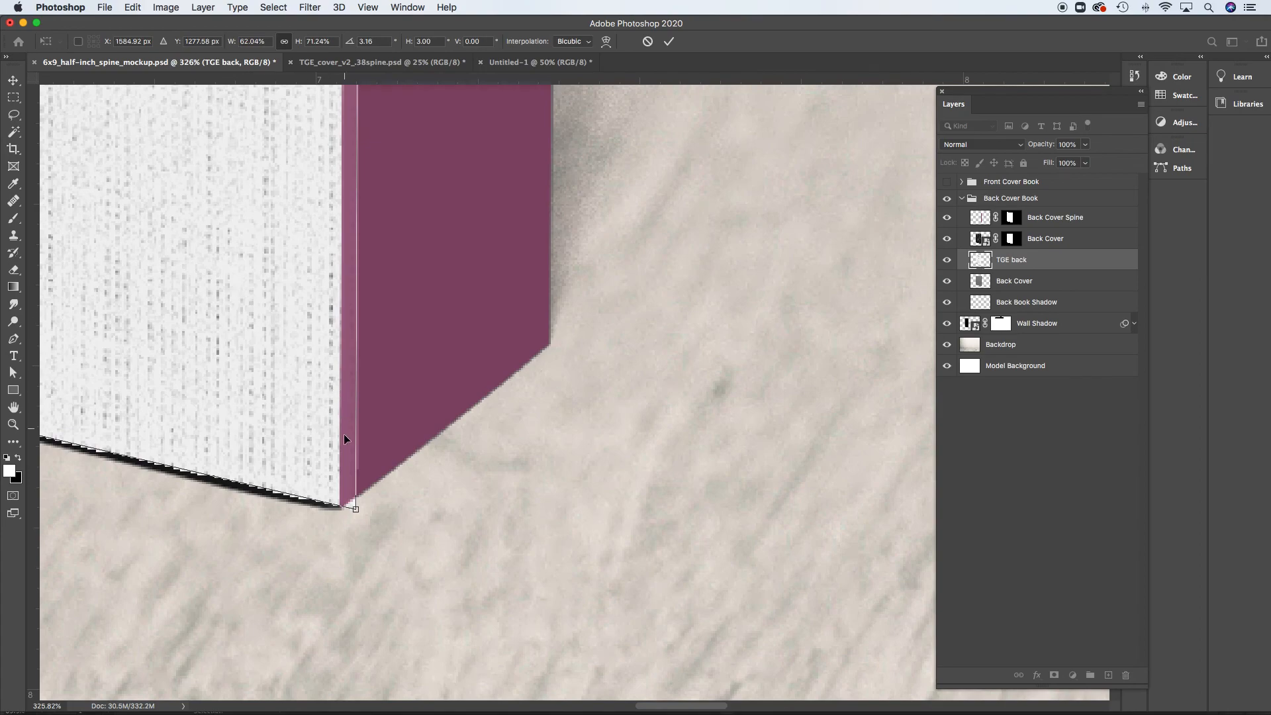
{"action": "left_click_drag", "start_coordinate": [355, 510], "coordinate": [353, 516]}
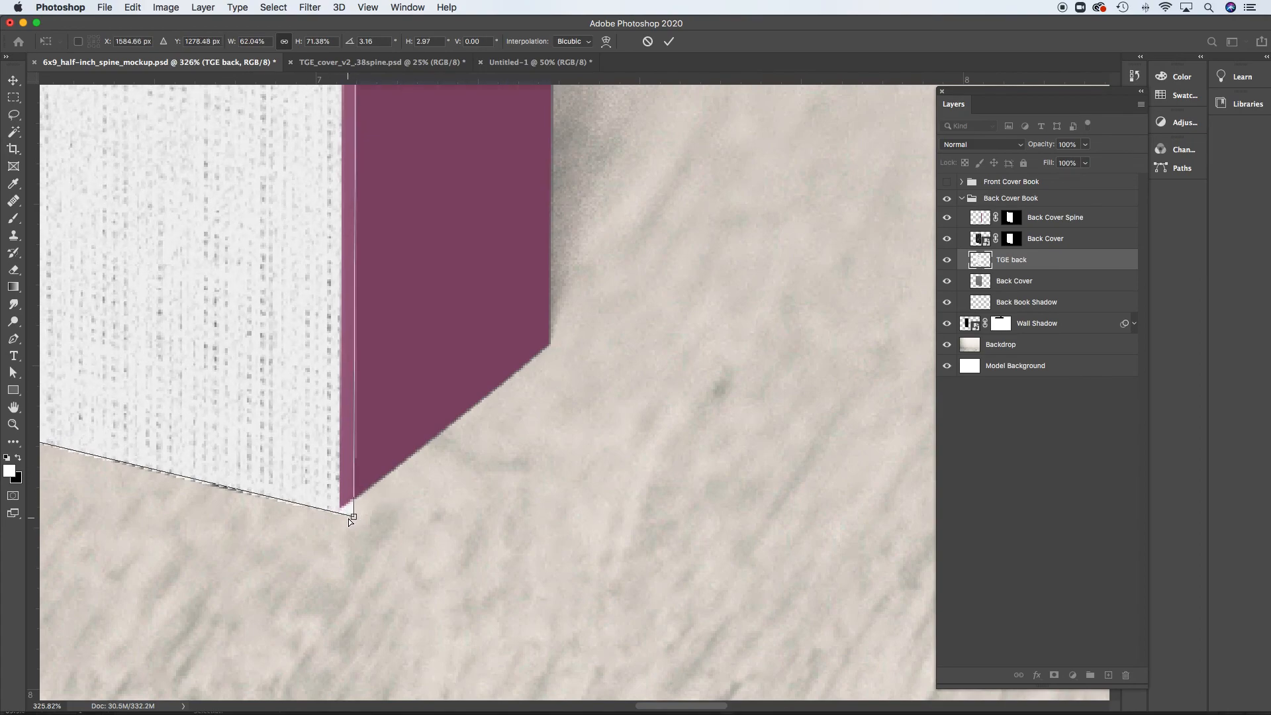
{"action": "key", "text": "super+0"}
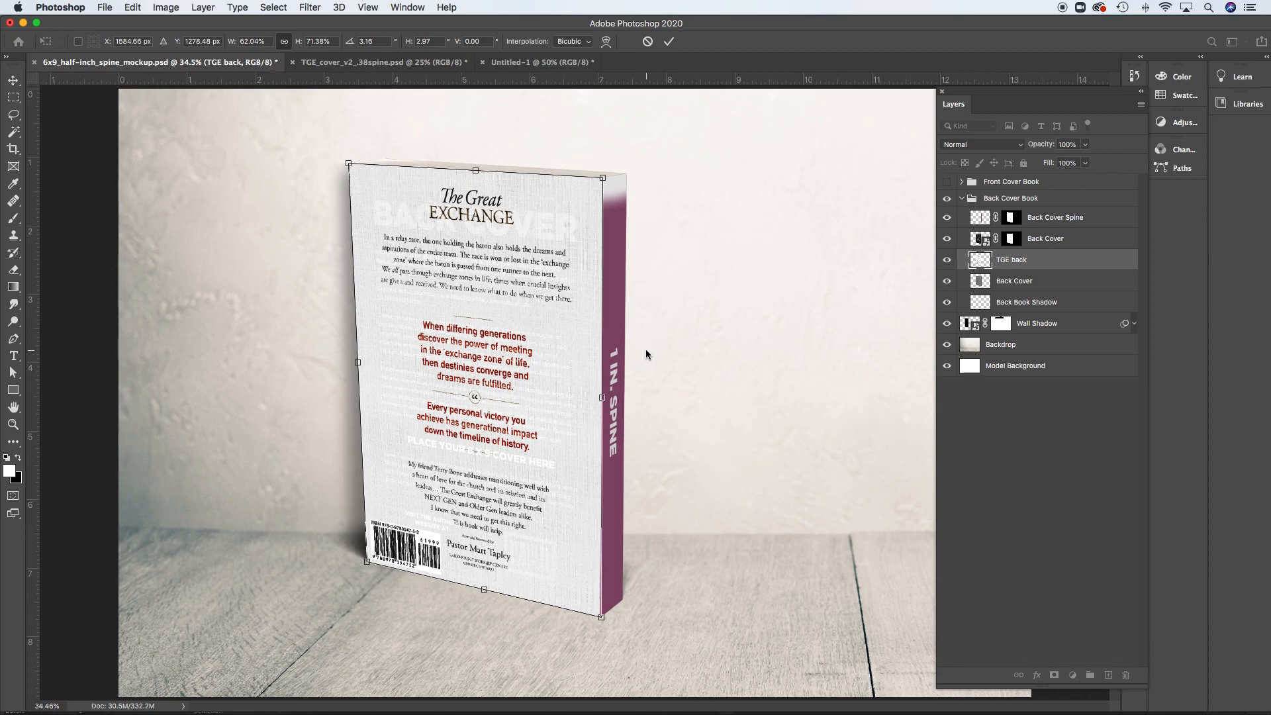
{"action": "key", "text": "Return"}
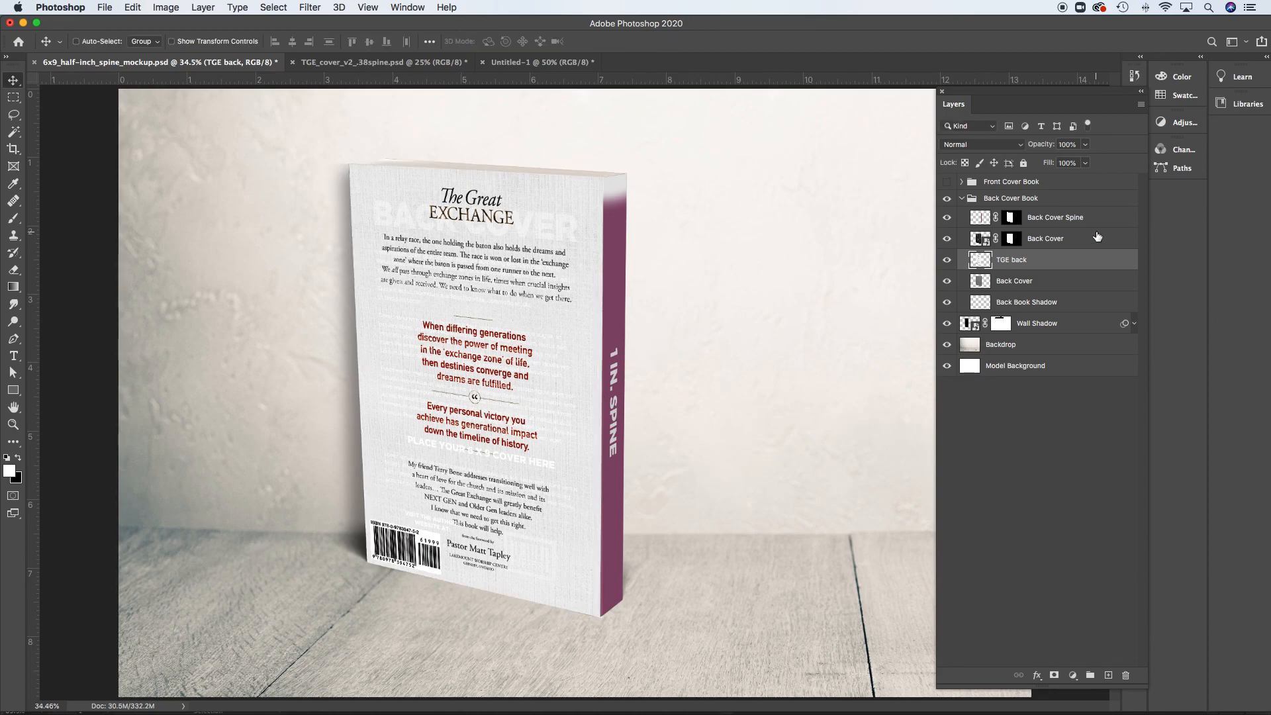
Hide the masked Back Cover layer, and load, invert and clear a selection of the unmasked Back Cover layer's outline.
{"action": "left_click", "coordinate": [948, 238]}
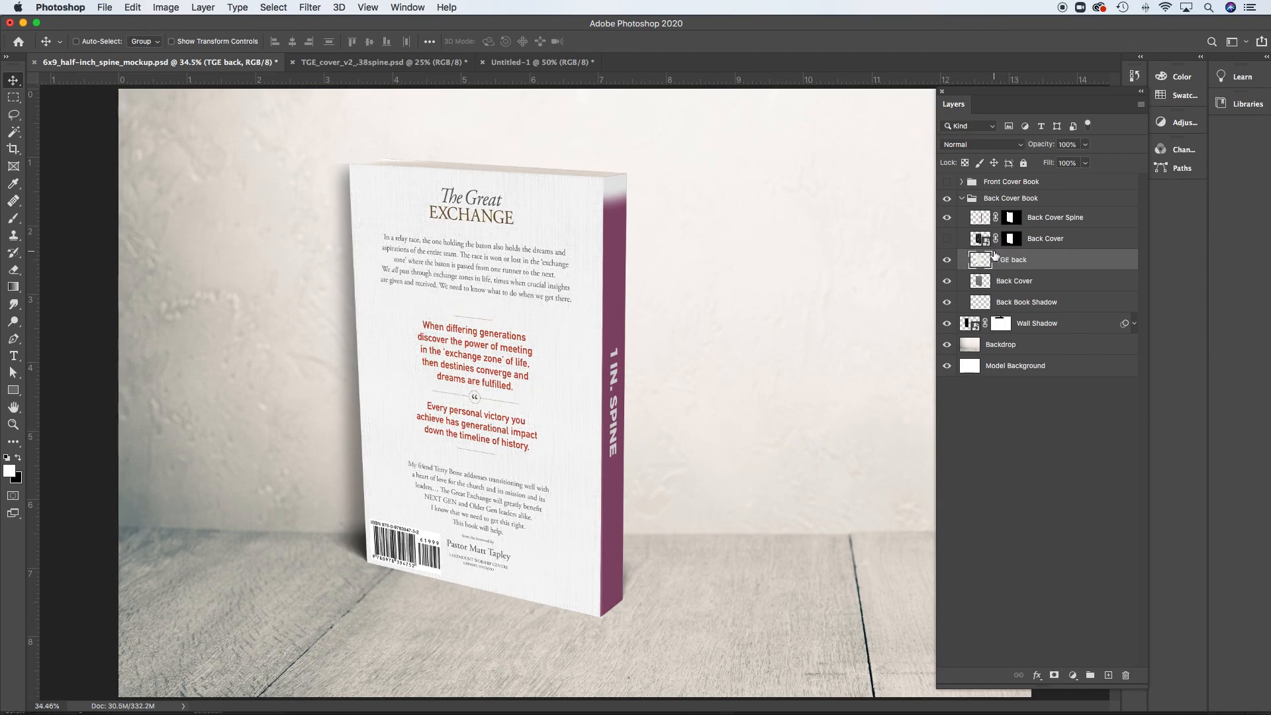
{"action": "key", "text": "super"}
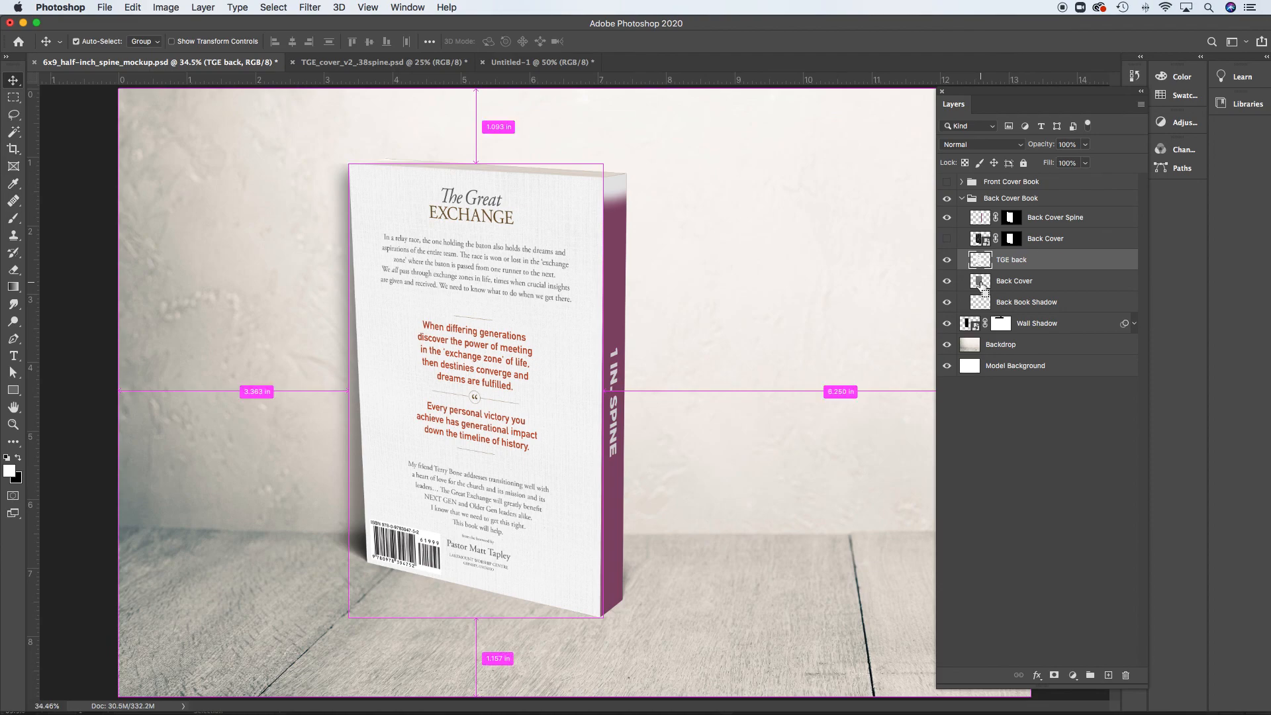
{"action": "left_click", "coordinate": [982, 285], "text": "super"}
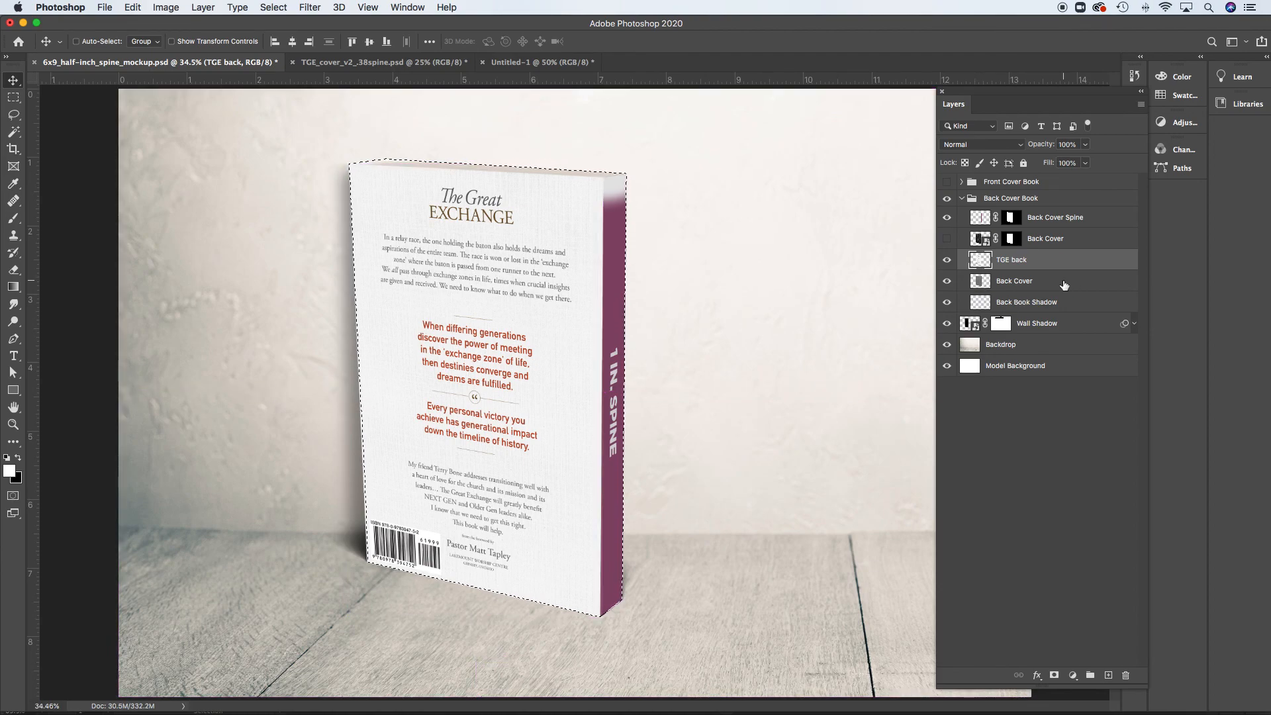
{"action": "key", "text": "shift+super+i"}
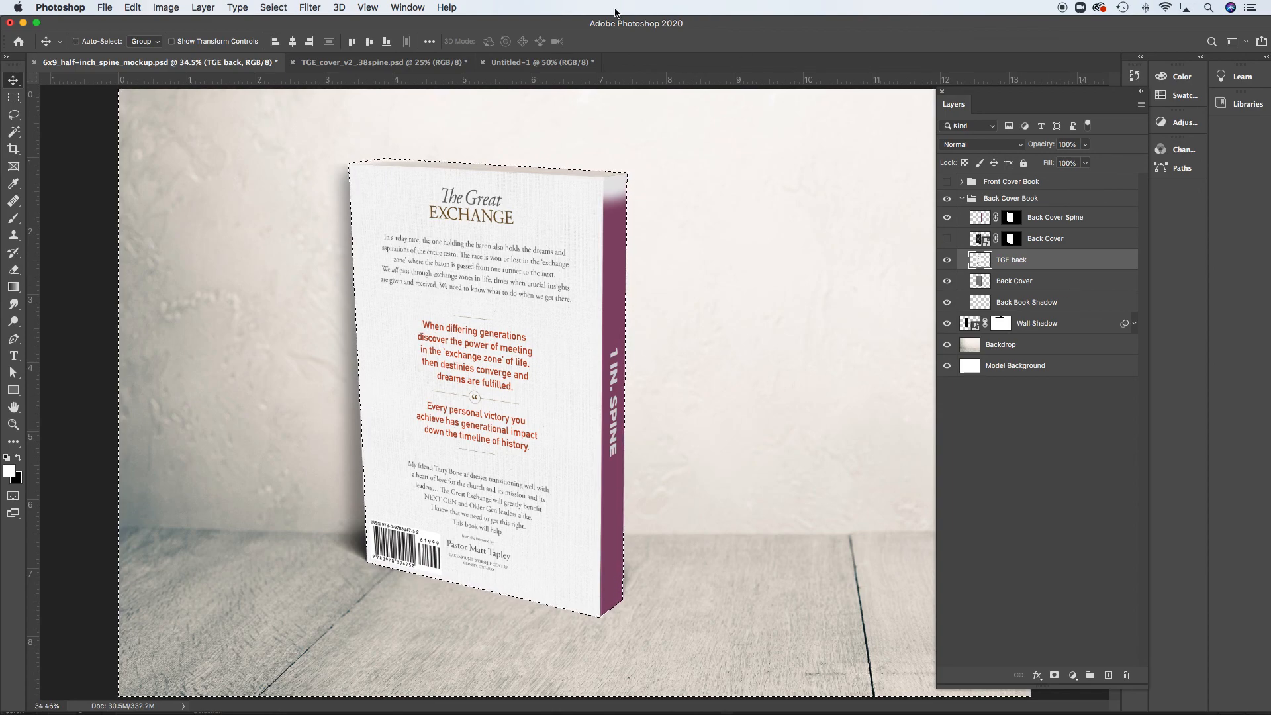
{"action": "left_click", "coordinate": [268, 7]}
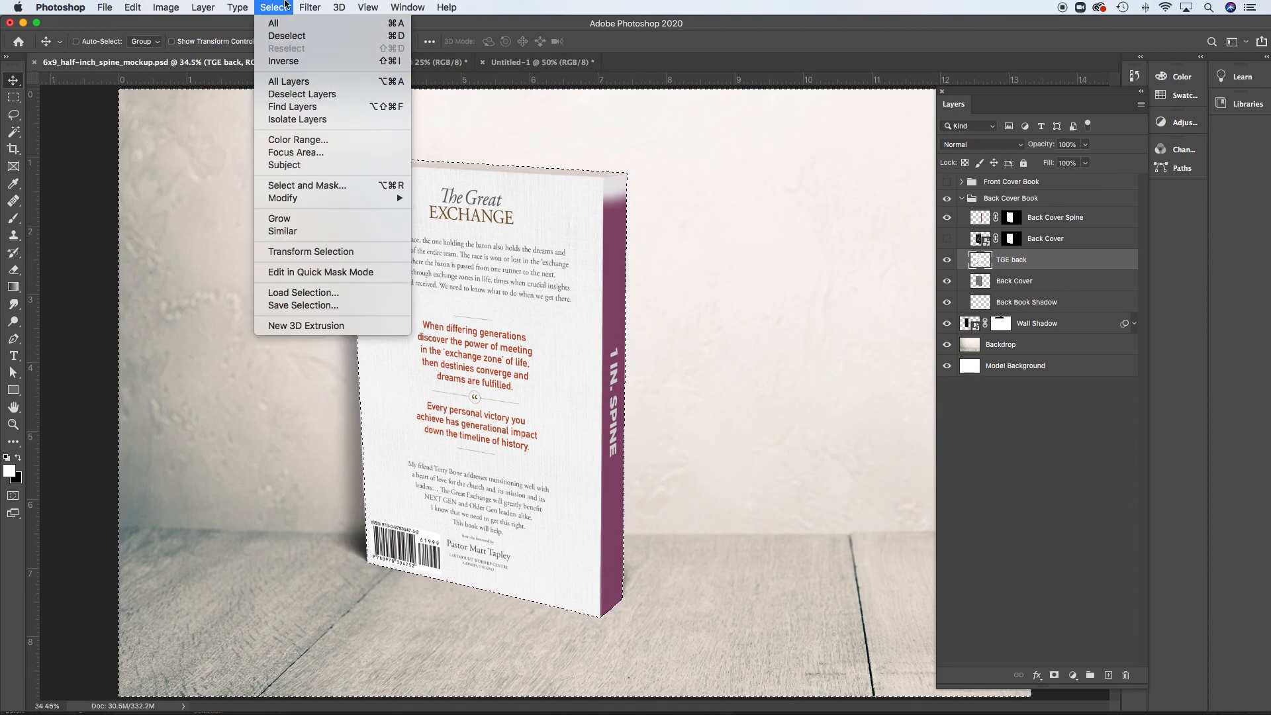
{"action": "left_click", "coordinate": [283, 5]}
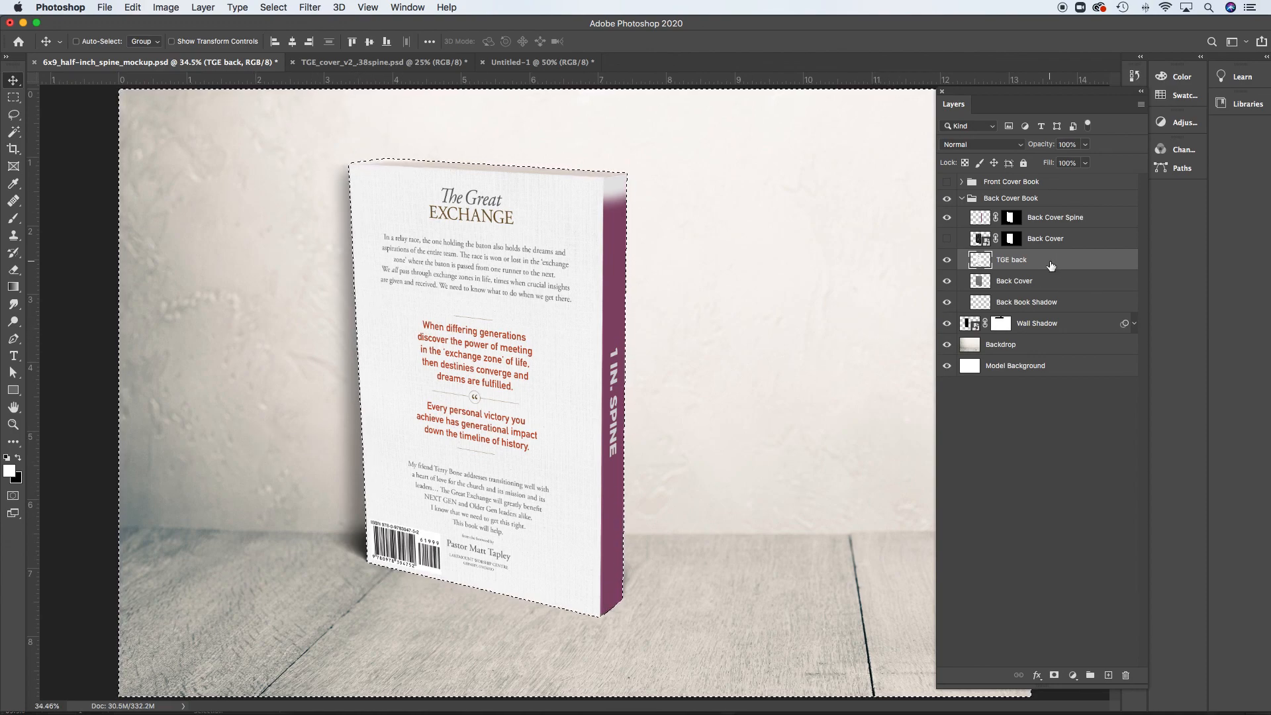
{"action": "key", "text": "super+d"}
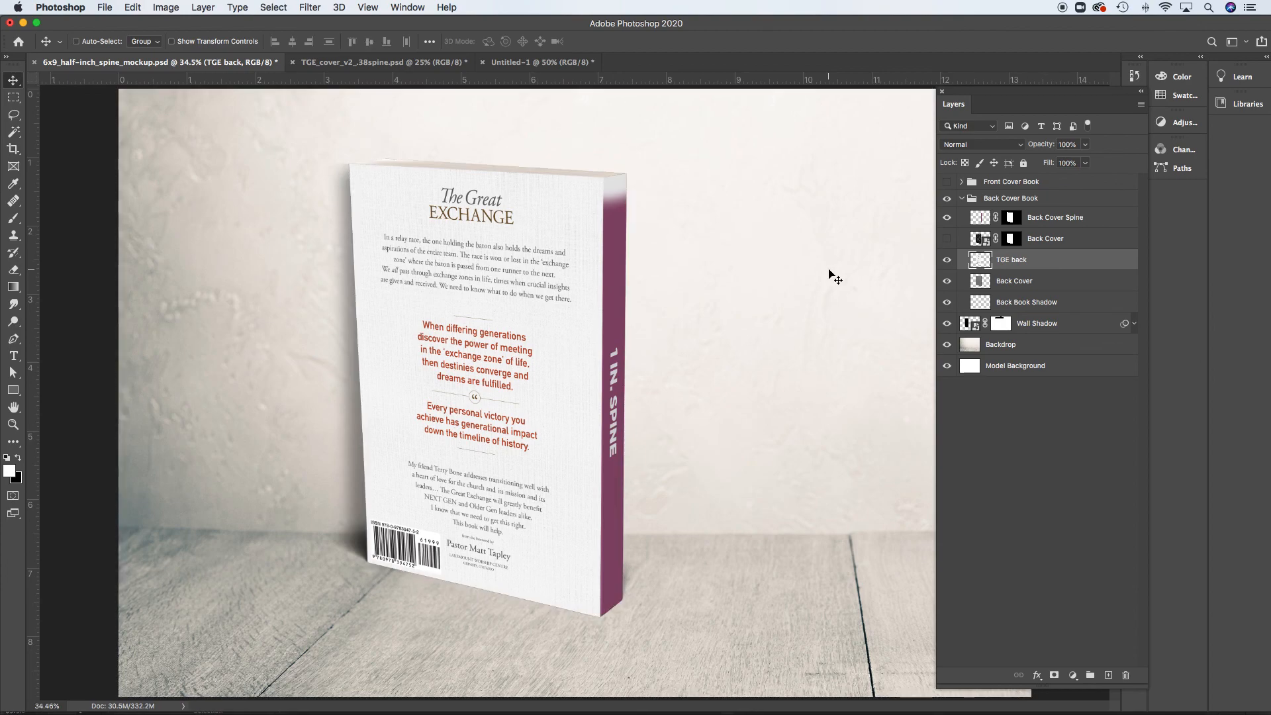
Show the Front Cover Book group again and set the TGE back layer's opacity to 84%.
{"action": "left_click", "coordinate": [946, 182]}
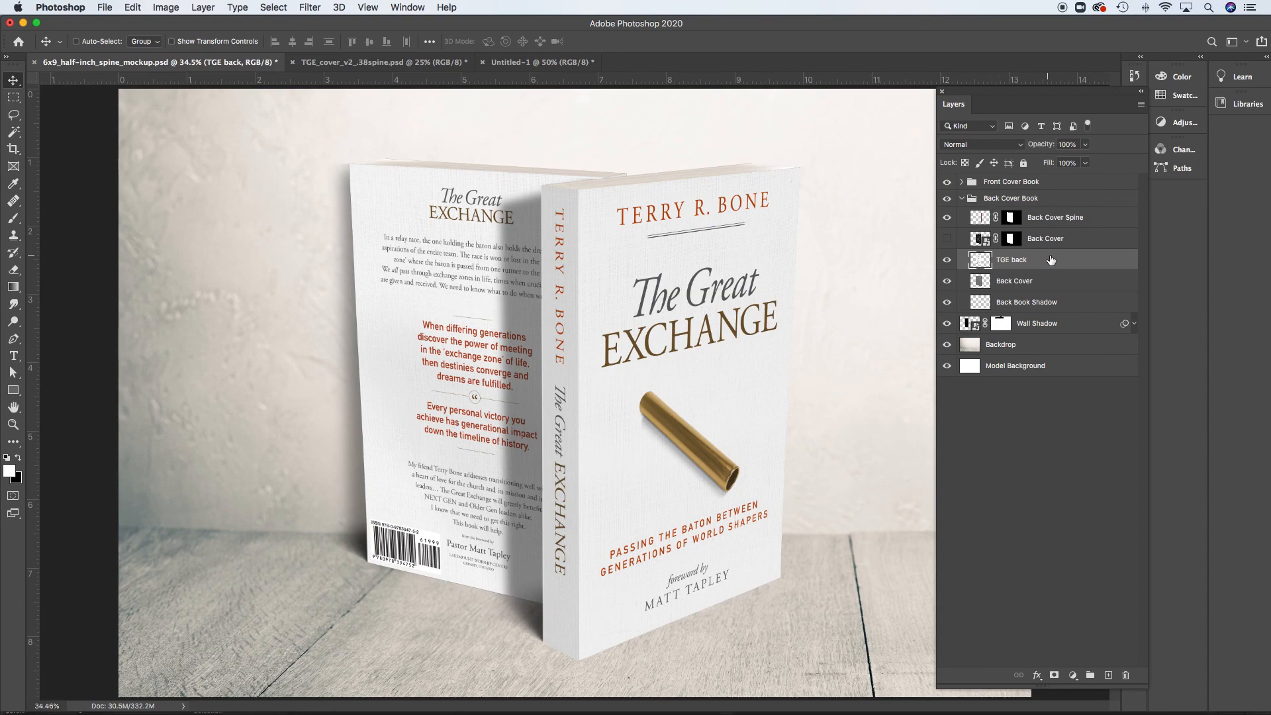
{"action": "left_click", "coordinate": [1086, 146]}
{"action": "left_click_drag", "start_coordinate": [1087, 164], "coordinate": [1075, 164]}
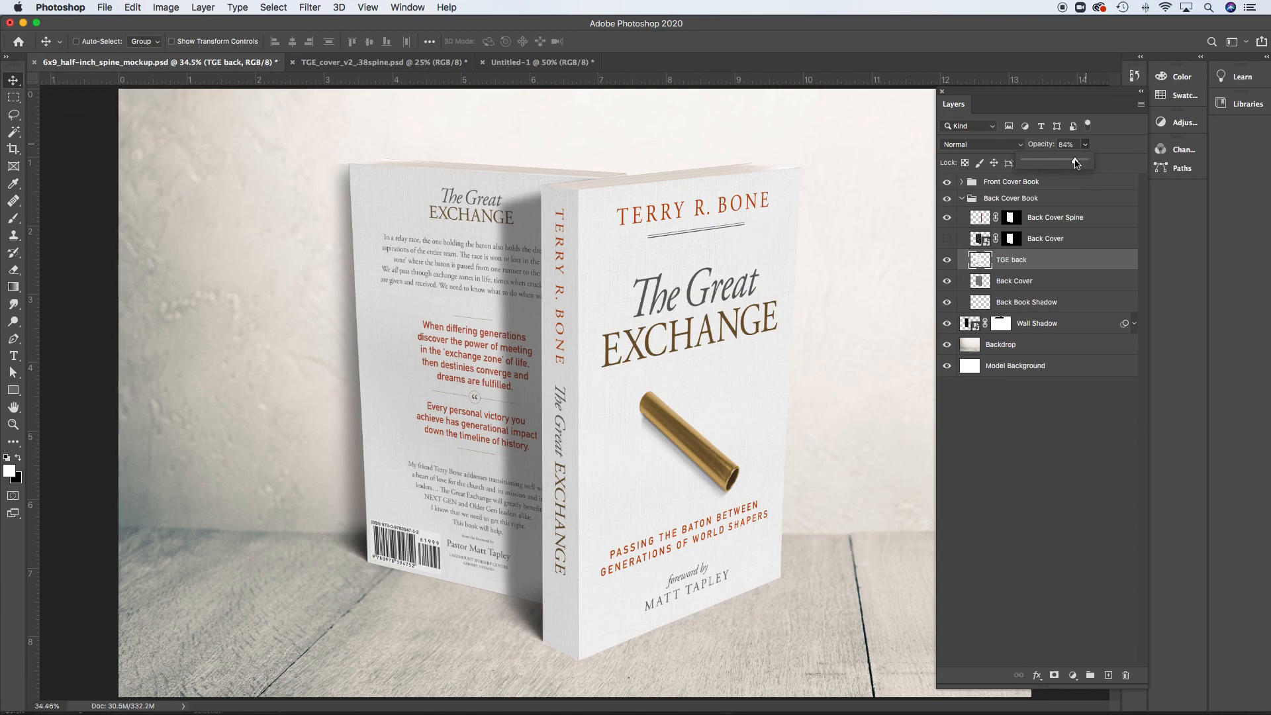
{"action": "left_click", "coordinate": [870, 184]}
View the whole mockup with no layer active and collapse the Back Cover Book group.
{"action": "left_click", "coordinate": [725, 335], "text": "alt+super"}
{"action": "left_click", "coordinate": [722, 335], "text": "alt+super"}
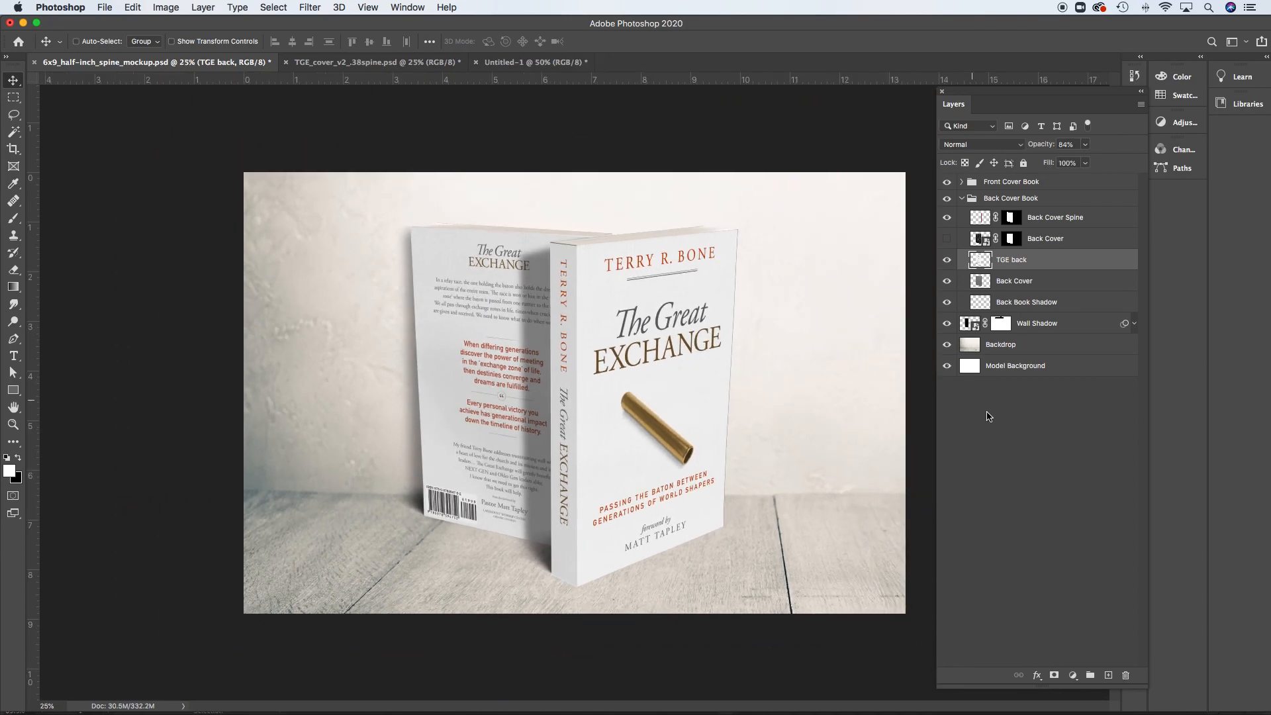
{"action": "left_click", "coordinate": [995, 413]}
{"action": "left_click", "coordinate": [962, 198]}
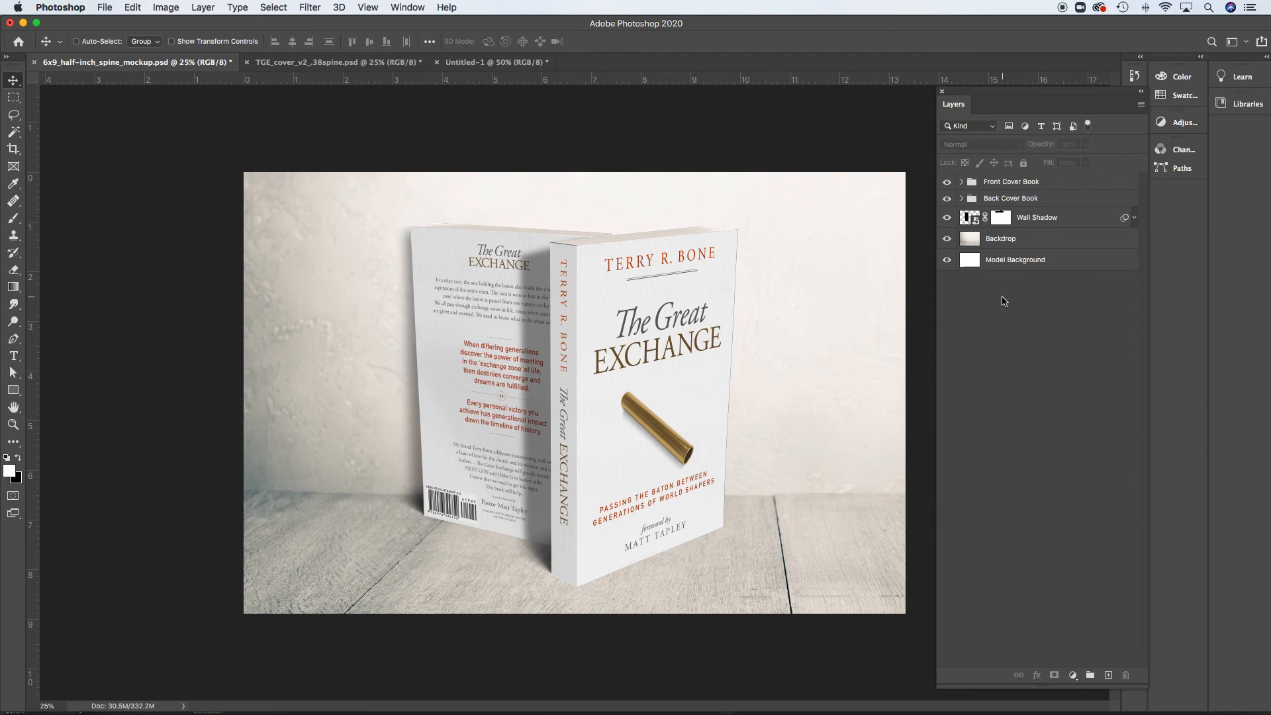
Clear the back cover selection in TGE_cover_v2_.38spine.psd, look over the layer commands and return to 6x9_half-inch_spine_mockup.psd.
{"action": "left_click", "coordinate": [390, 64]}
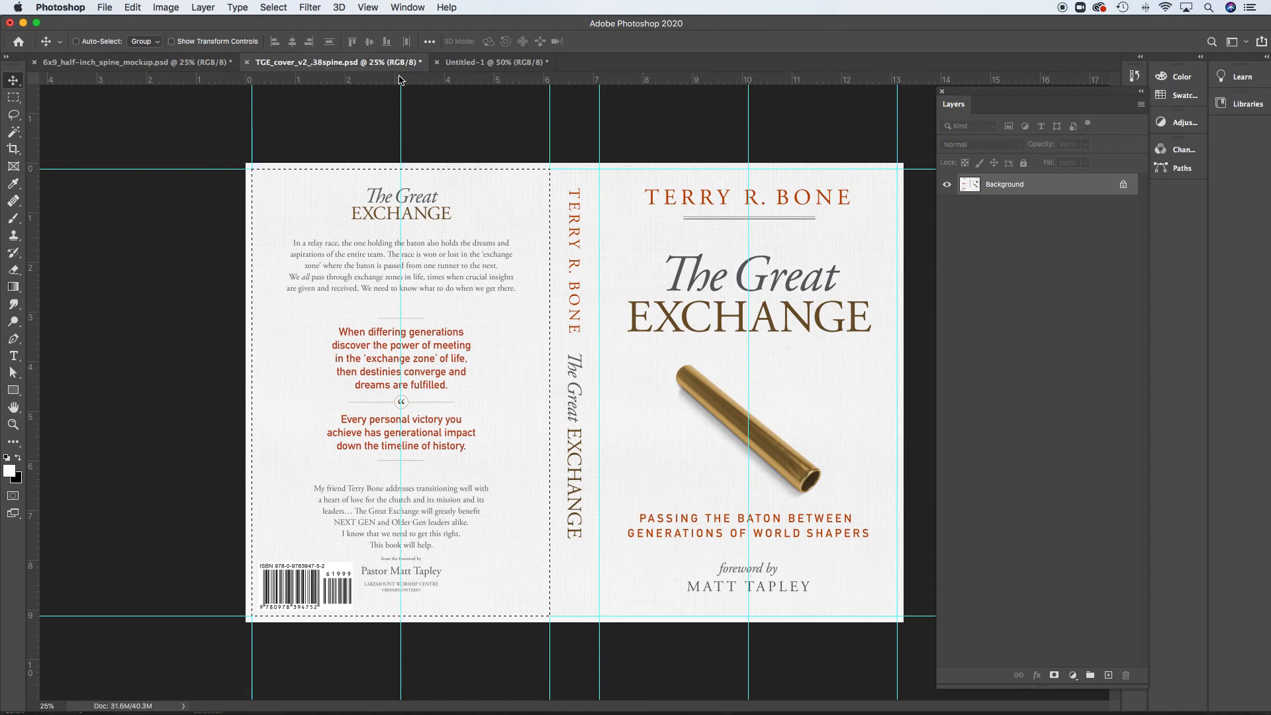
{"action": "key", "text": "super+d"}
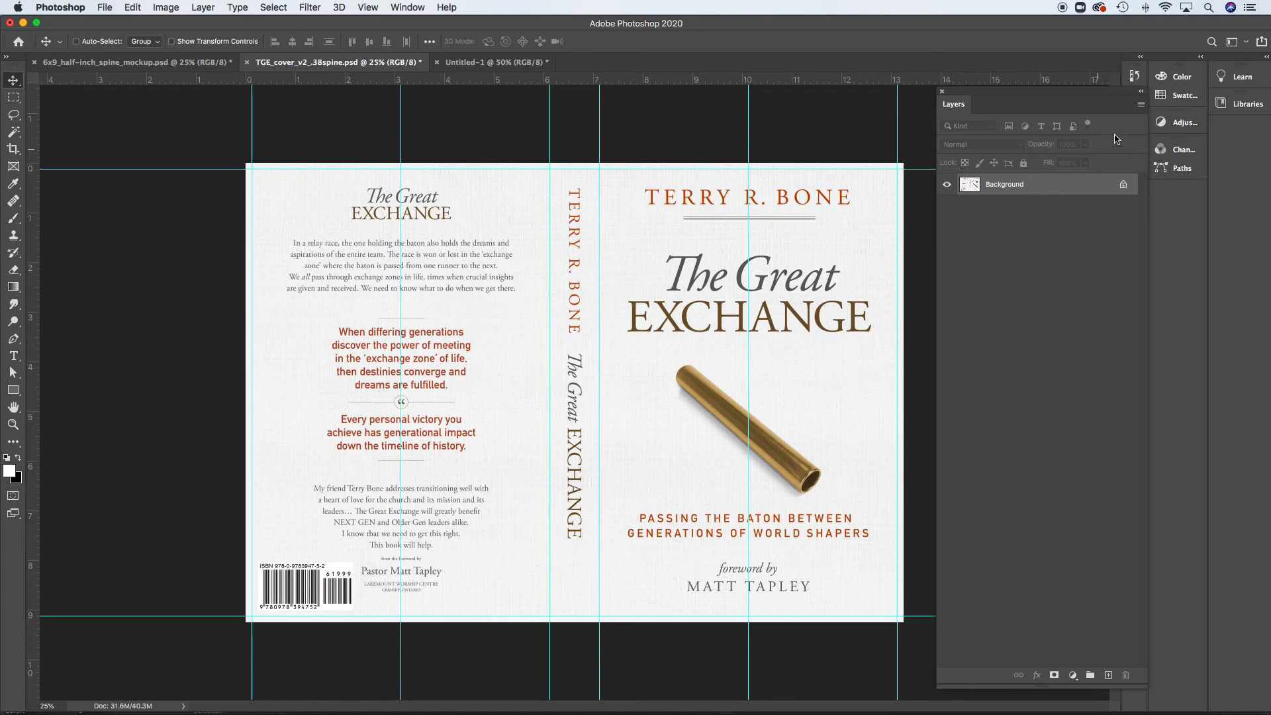
{"action": "left_click", "coordinate": [1141, 104]}
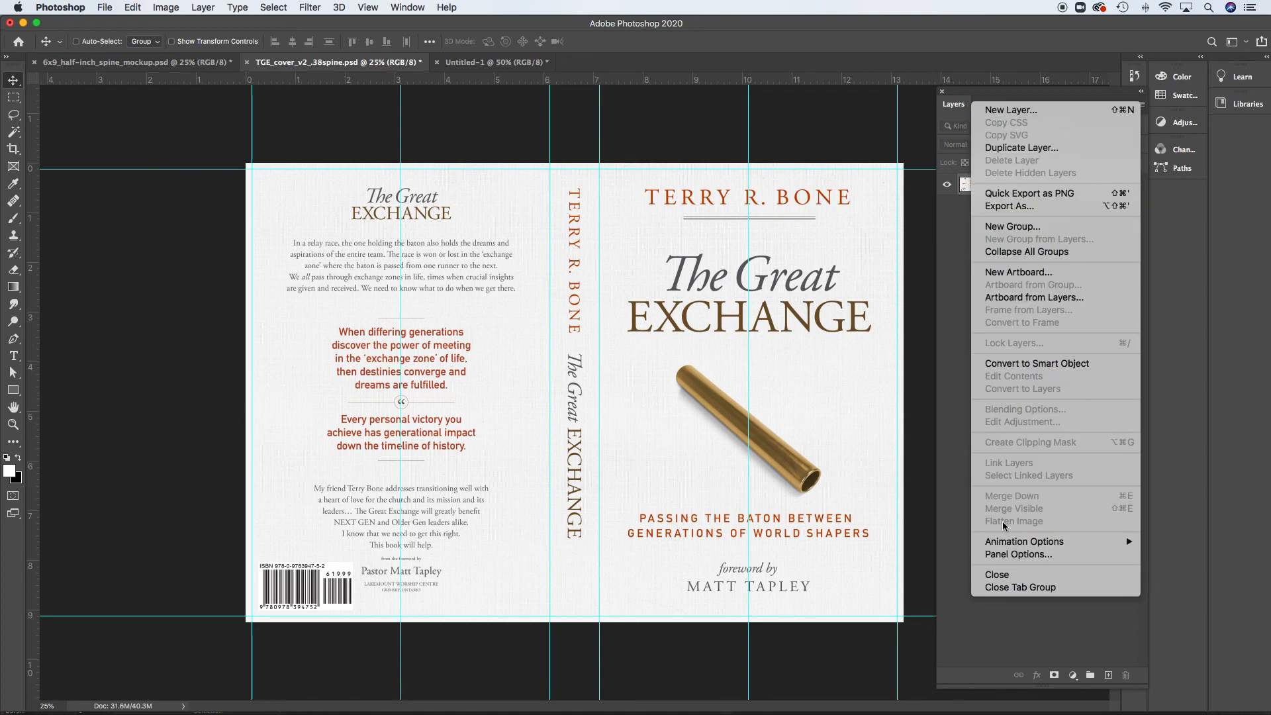
{"action": "left_click", "coordinate": [983, 639]}
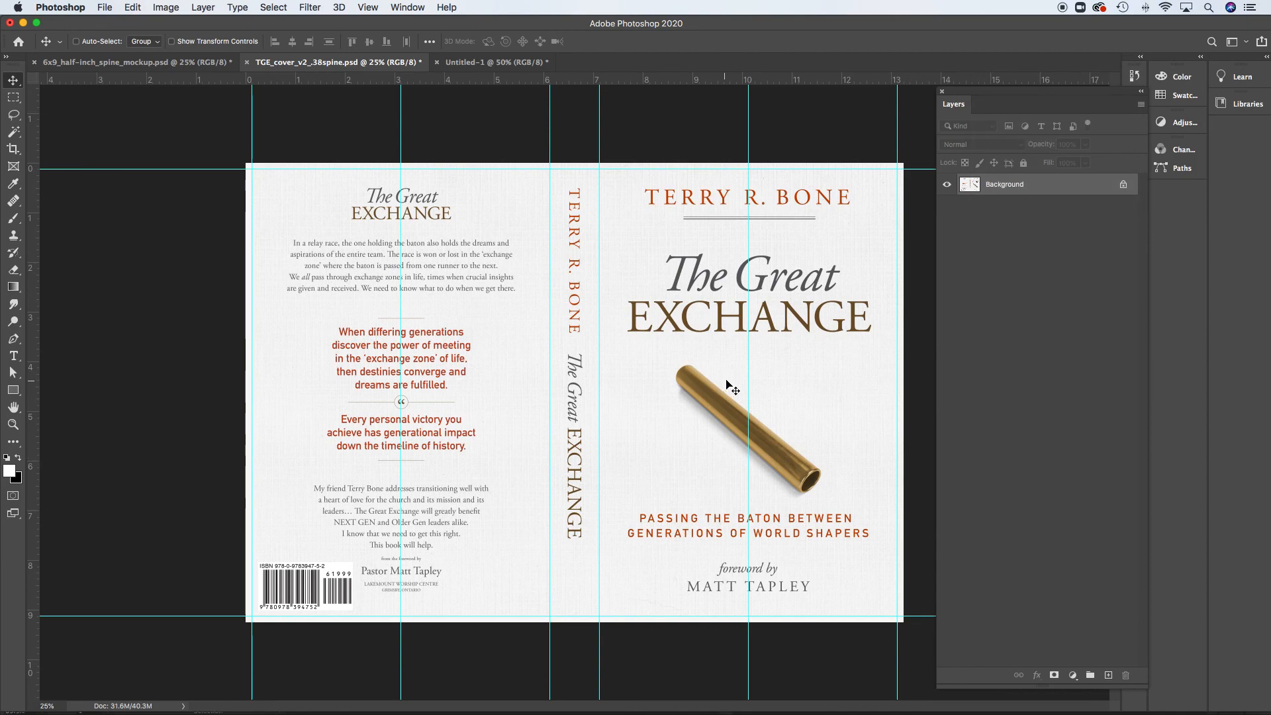
{"action": "left_click", "coordinate": [12, 100]}
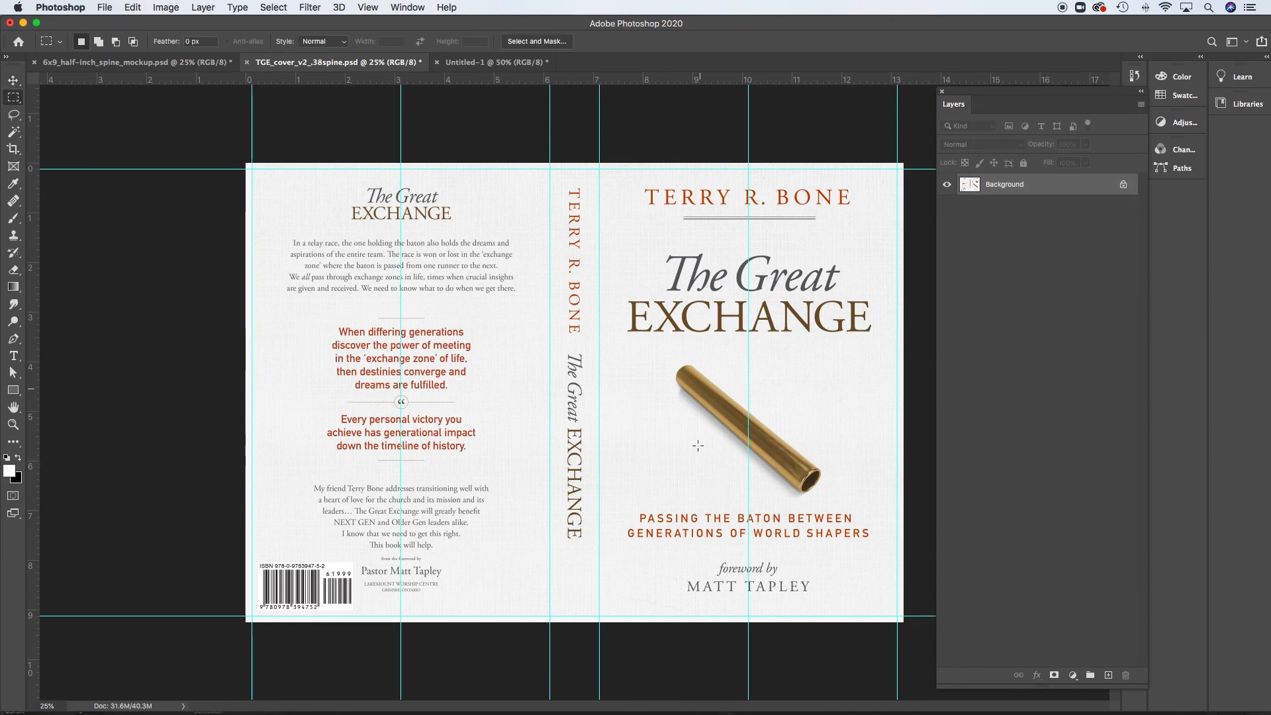
{"action": "left_click", "coordinate": [191, 64]}
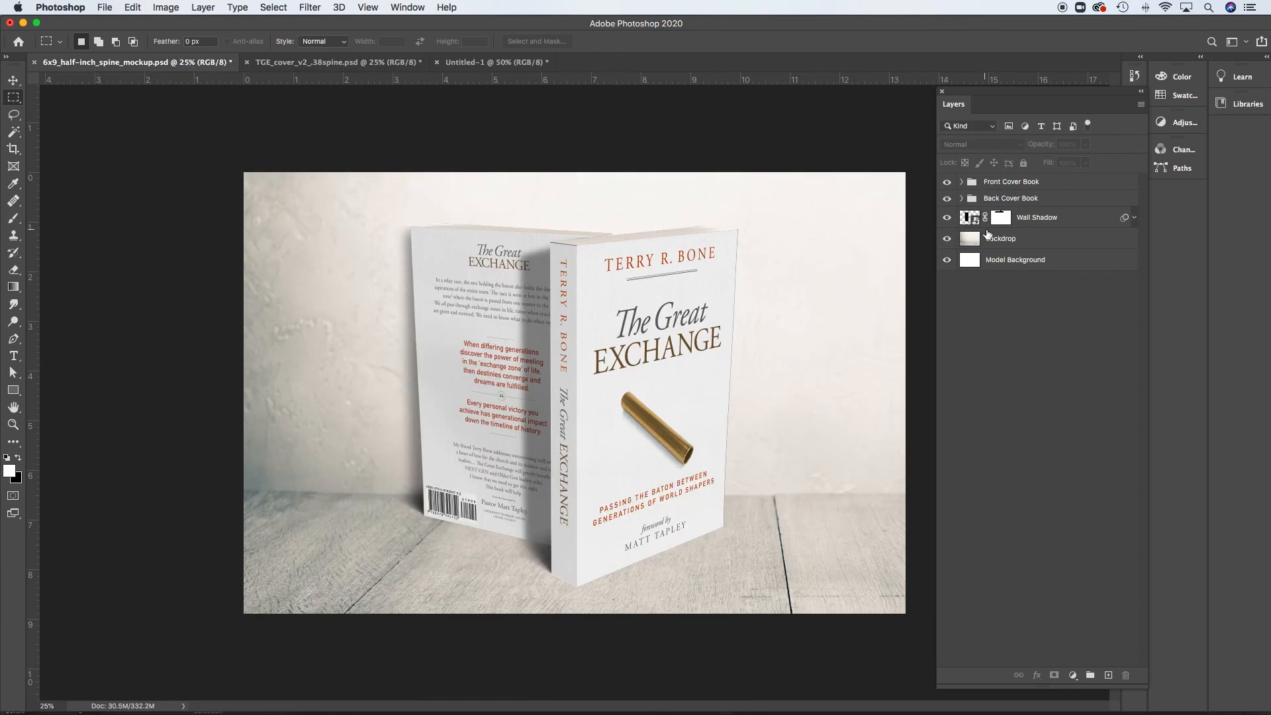